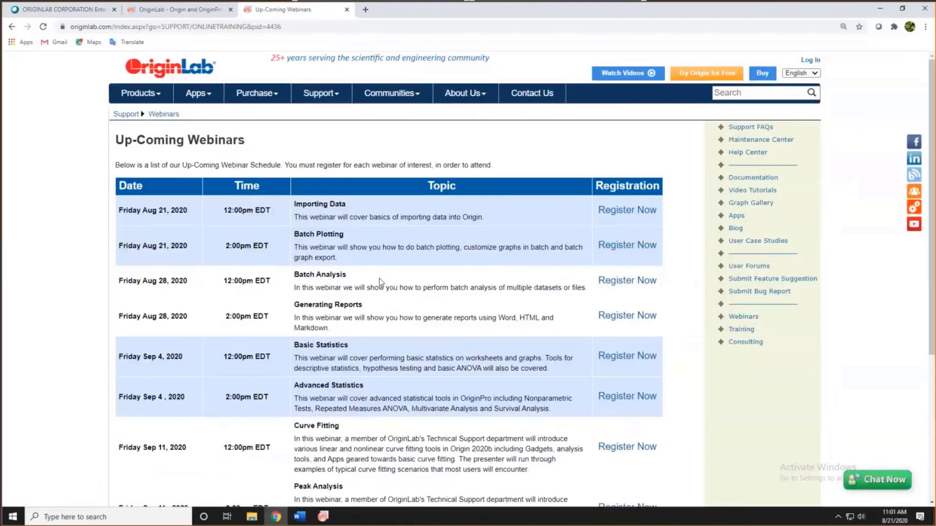
# - Look through the upcoming webinar schedule around the Batch Analysis session and put the browser out of the way
pyautogui.scroll(-1, 379, 279)
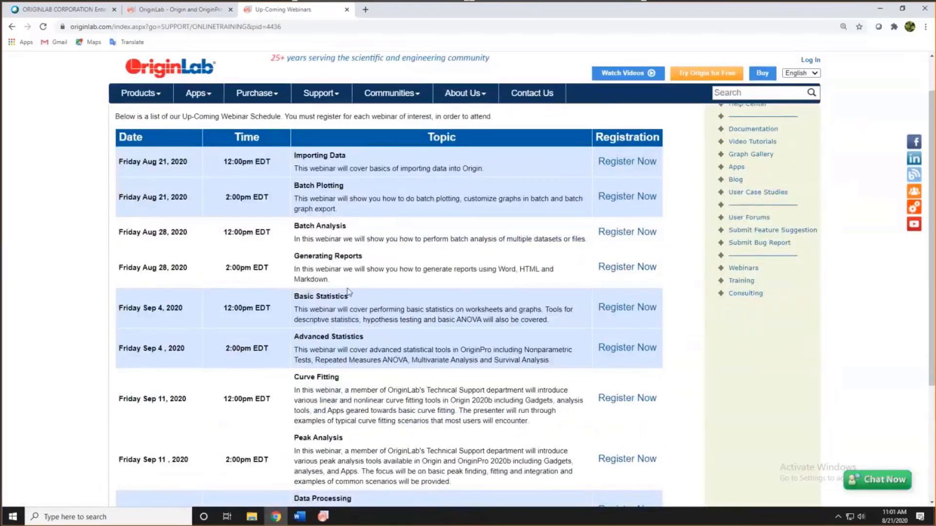
pyautogui.moveTo(294, 227); pyautogui.dragTo(347, 228)
pyautogui.click(361, 230)
pyautogui.click(880, 14)
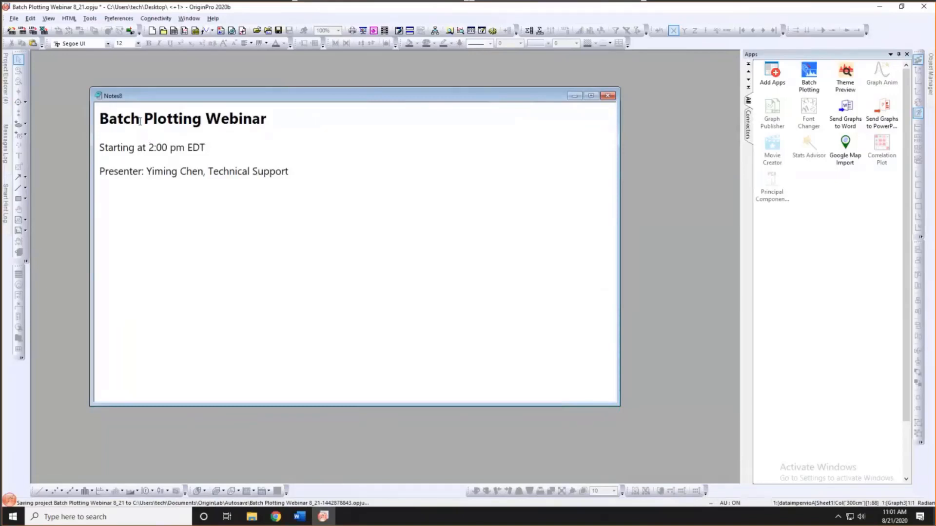
# - Open the "1. Common Display, Font Changer" subfolder of the Batch Graph Customization folder in the project
pyautogui.moveTo(6, 84)
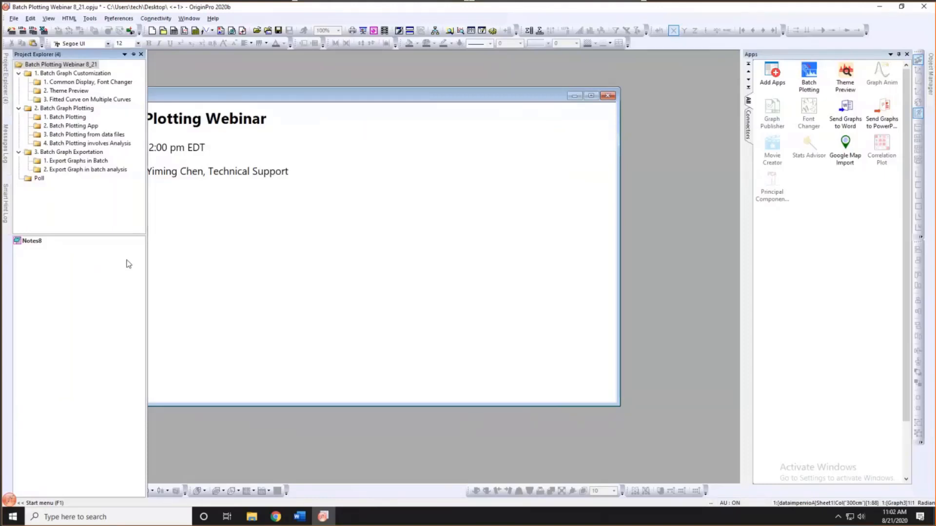
pyautogui.moveTo(95, 115)
pyautogui.moveTo(67, 127)
pyautogui.click(97, 83)
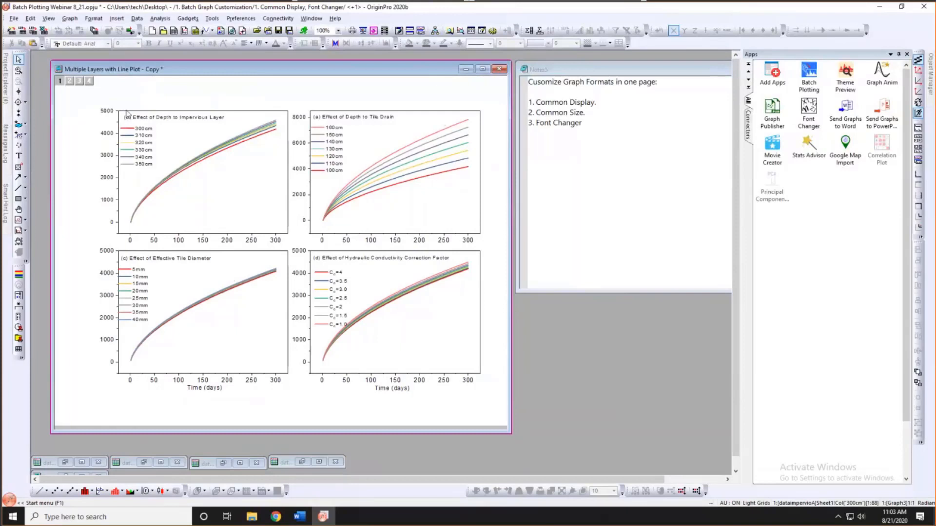
# - Increase the font size of the Y-axis tick labels in the "Effect of Depth to Impervious Layer" graph to 26
pyautogui.click(110, 111)
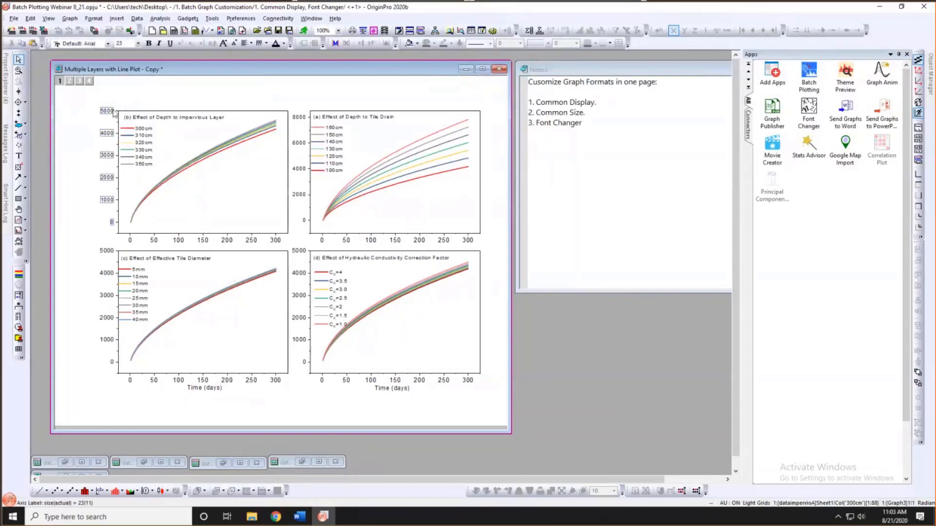
pyautogui.click(179, 115)
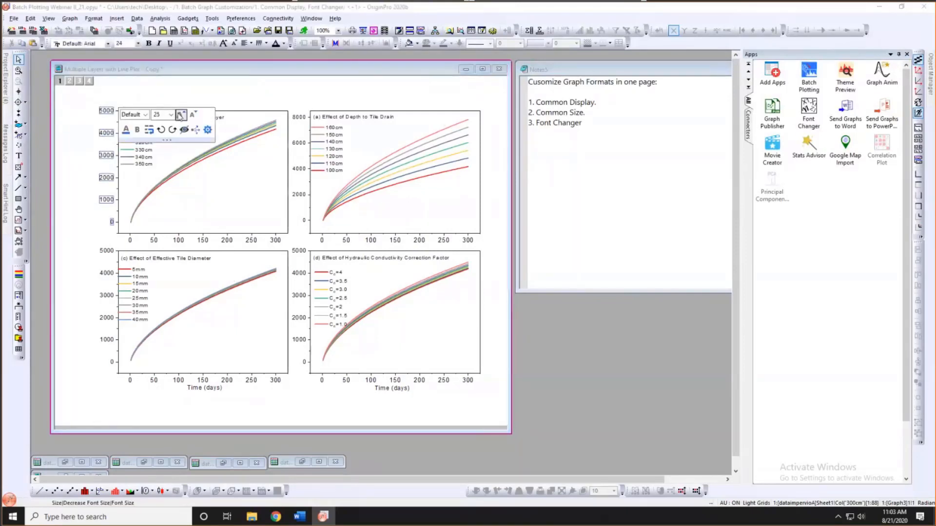
pyautogui.click(180, 115)
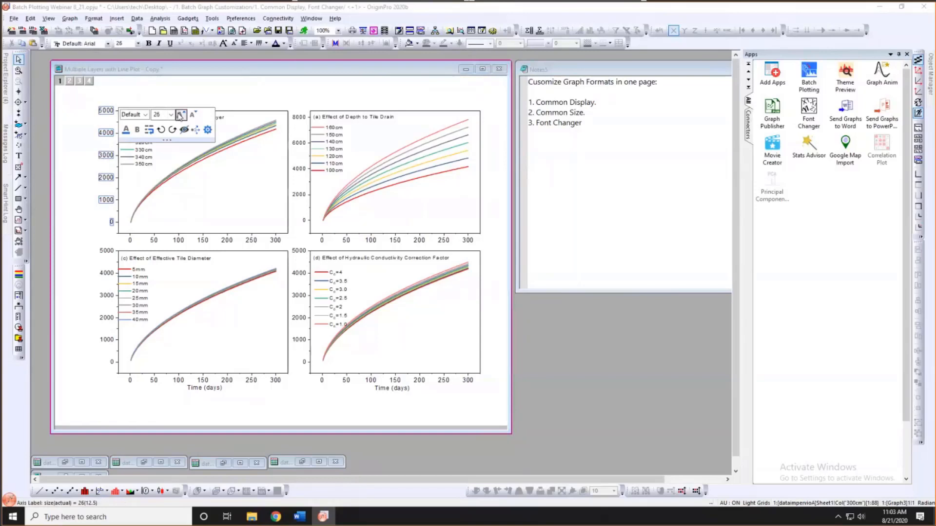
pyautogui.click(162, 100)
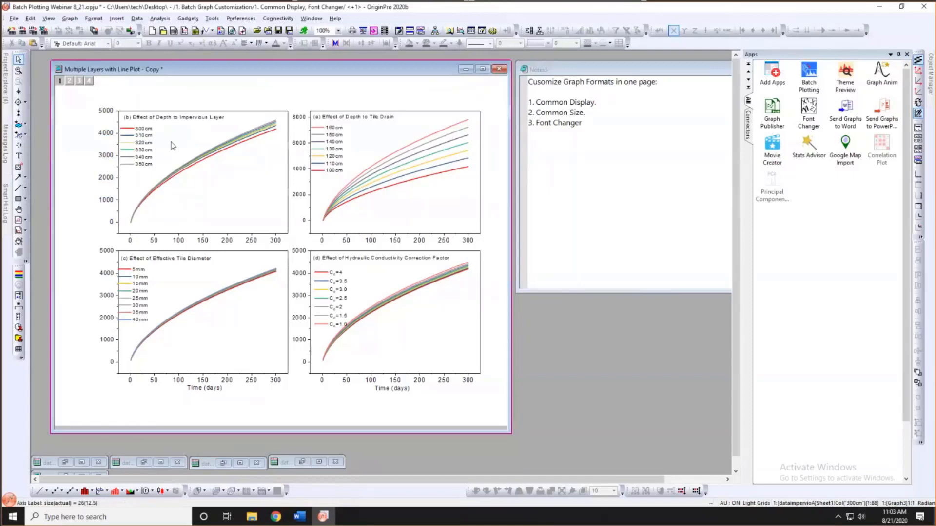
# - Turn on common display of Layer Properties, Plot Properties and Axis Style for layers 1:4 in the graph's page properties
pyautogui.doubleClick(214, 88)
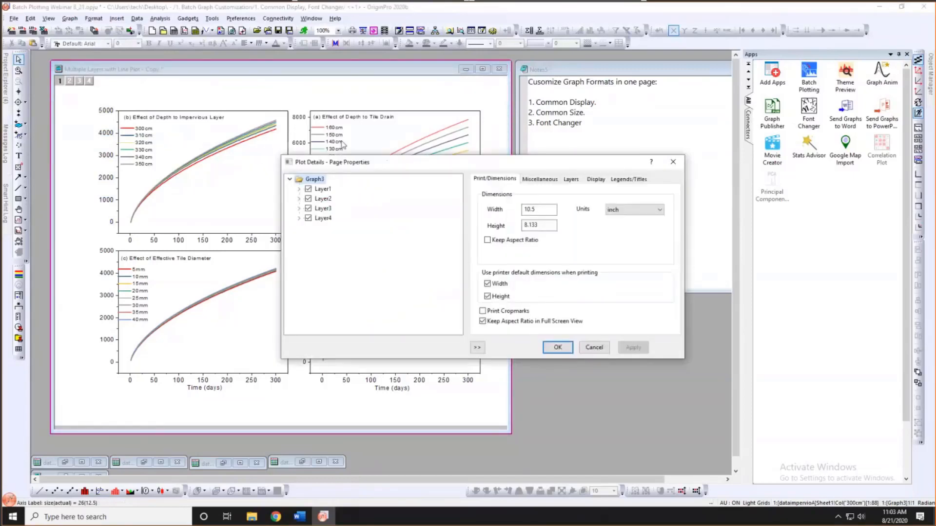
pyautogui.moveTo(386, 164); pyautogui.dragTo(267, 131)
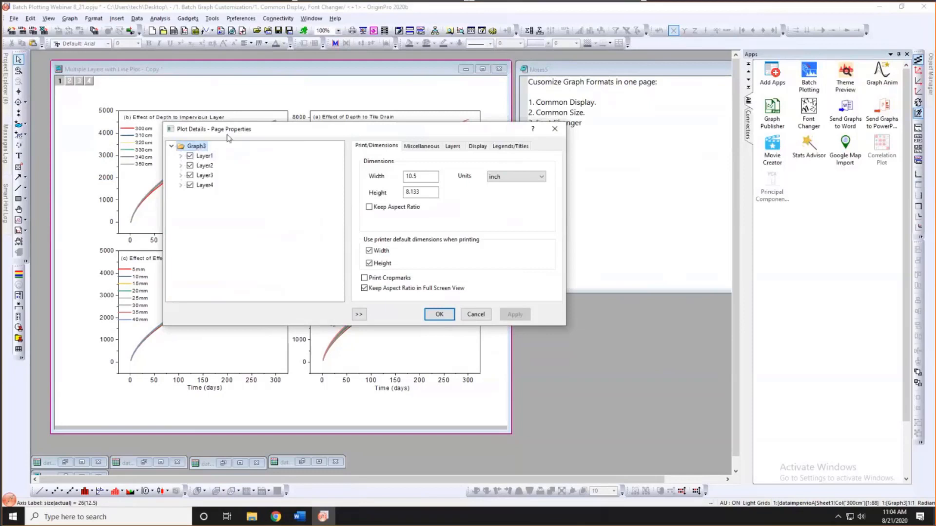
pyautogui.click(452, 148)
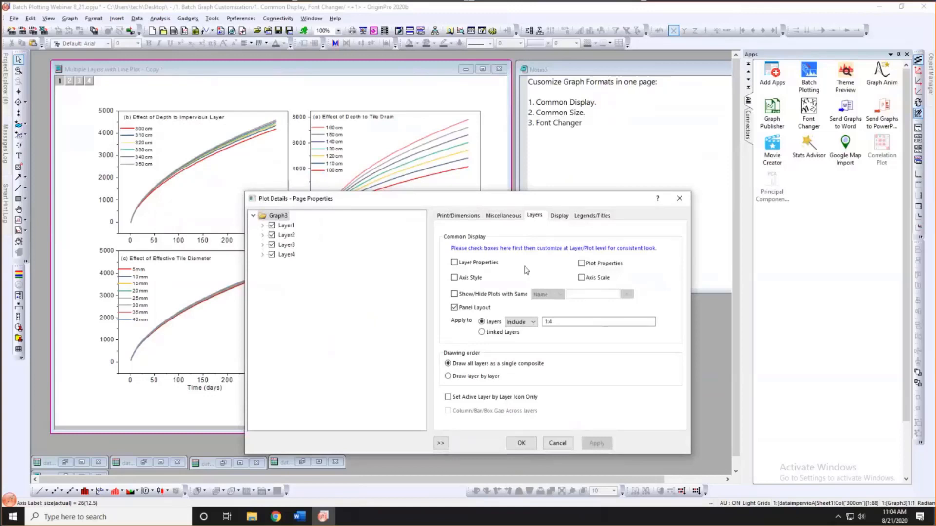
pyautogui.click(454, 263)
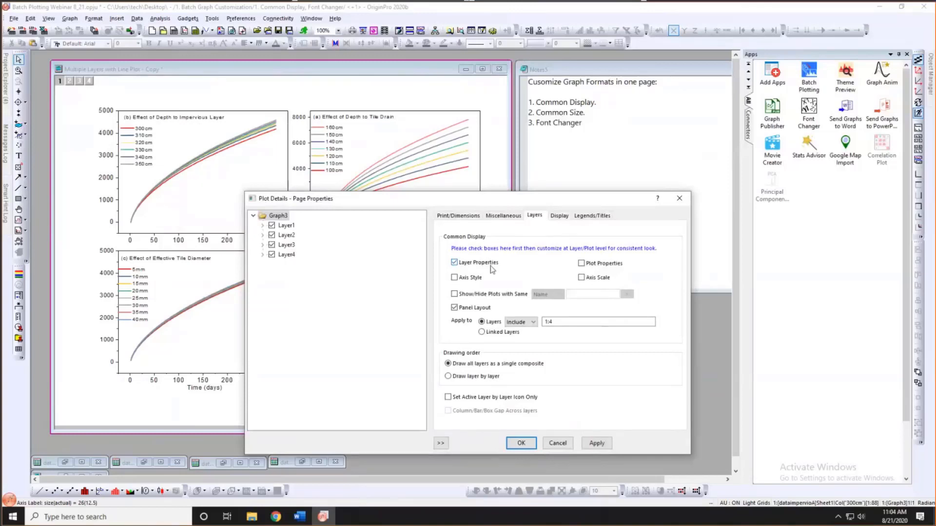
pyautogui.click(582, 264)
pyautogui.click(454, 278)
pyautogui.click(521, 443)
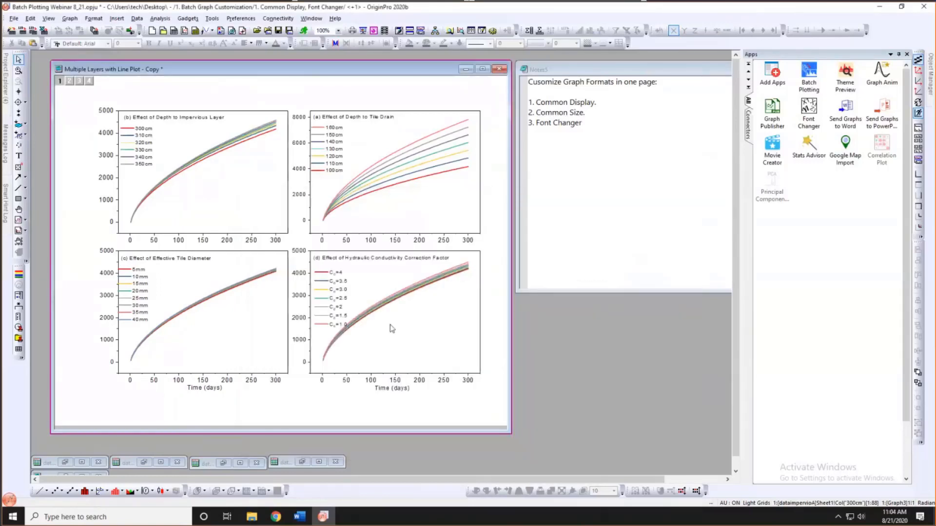
# - Set the font size of the Y-axis tick labels in the "Effect of Depth to Impervious Layer" graph to 36
pyautogui.click(107, 134)
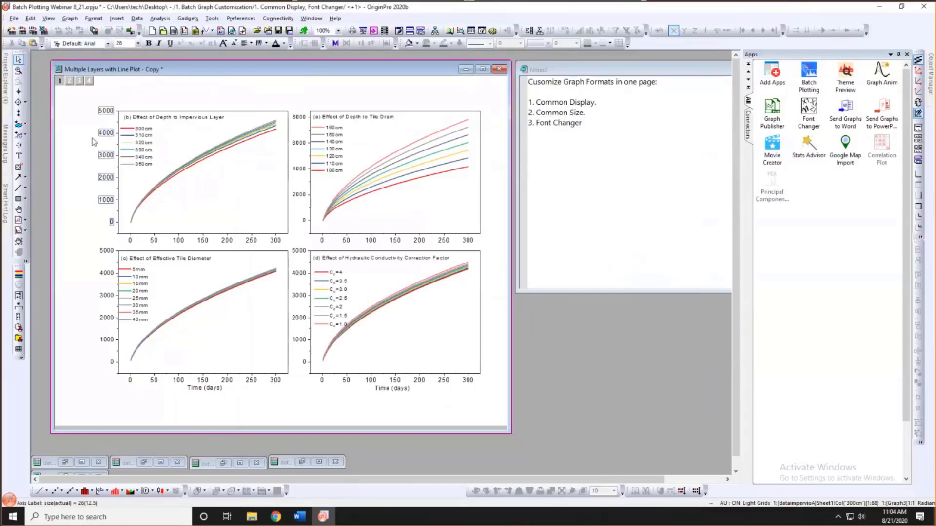
pyautogui.doubleClick(106, 133)
pyautogui.click(107, 135)
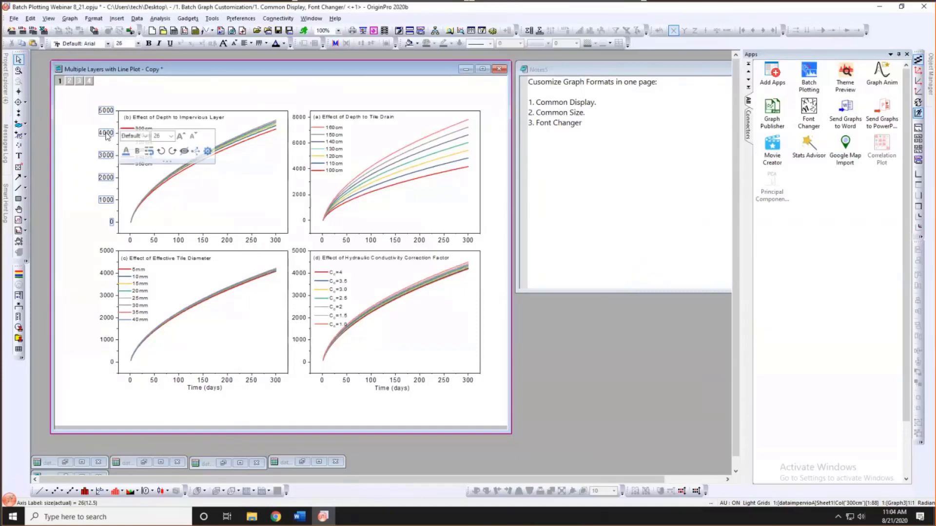
pyautogui.click(170, 136)
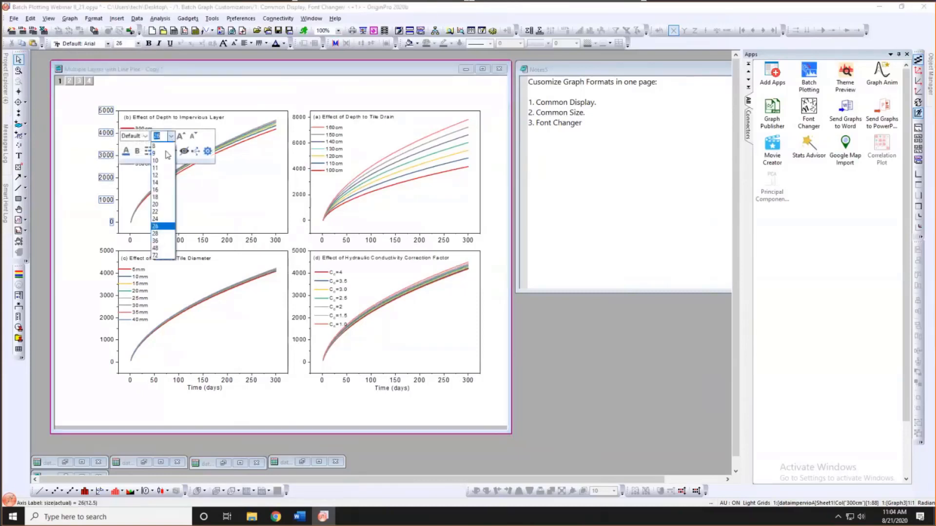
pyautogui.click(155, 241)
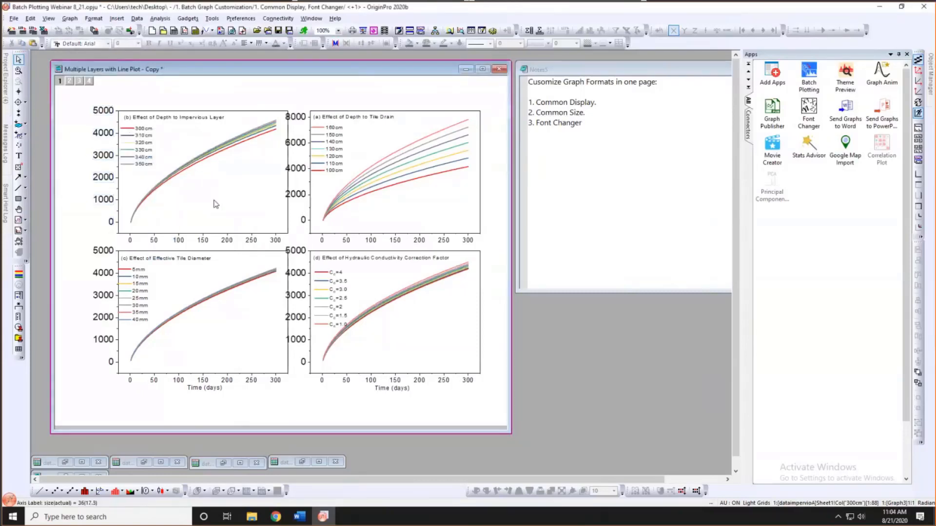
# - Apply the Q07 Bold1 increment list as the by-plots line colours of the curves in the "Effect of Depth to Impervious Layer" graph
pyautogui.click(241, 142)
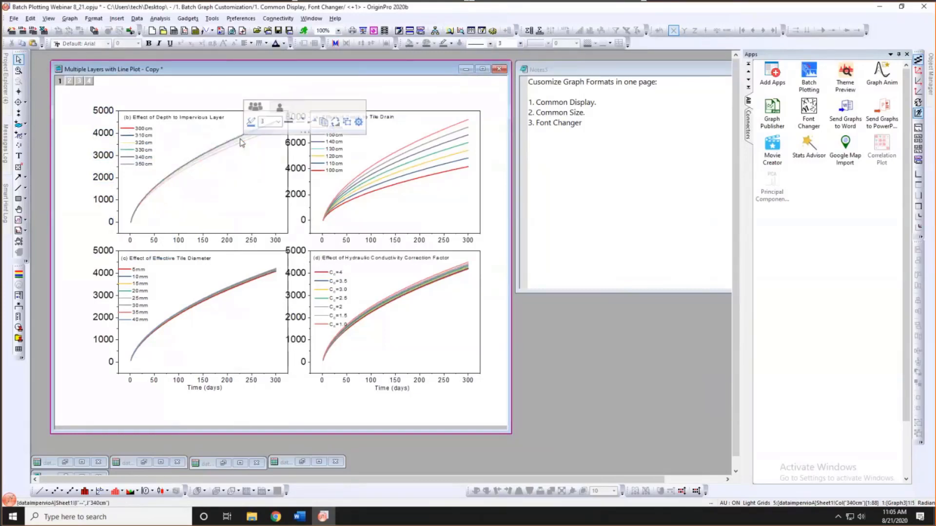
pyautogui.click(243, 143)
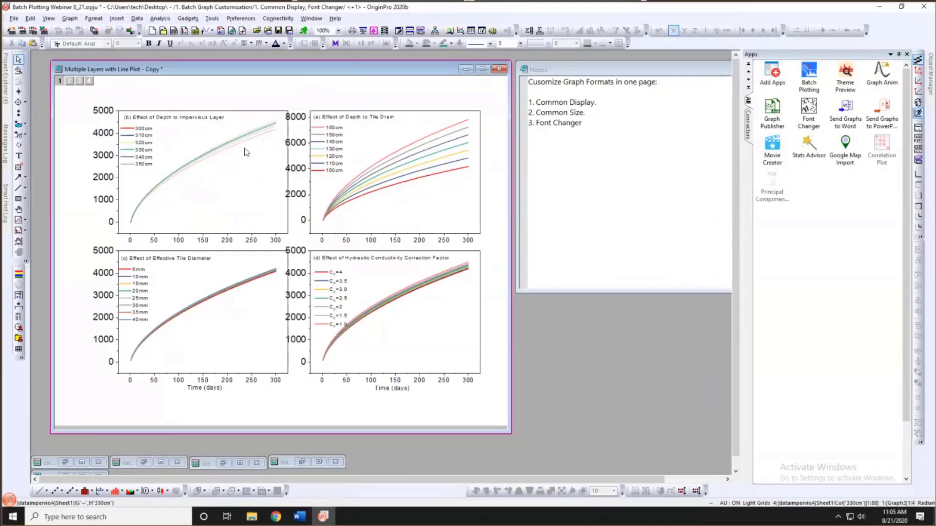
pyautogui.click(245, 149)
pyautogui.click(246, 141)
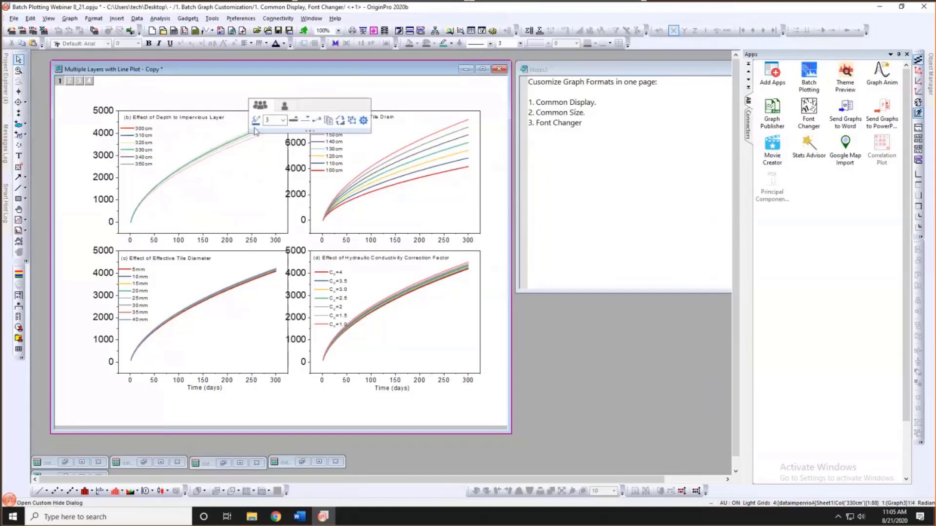
pyautogui.click(256, 122)
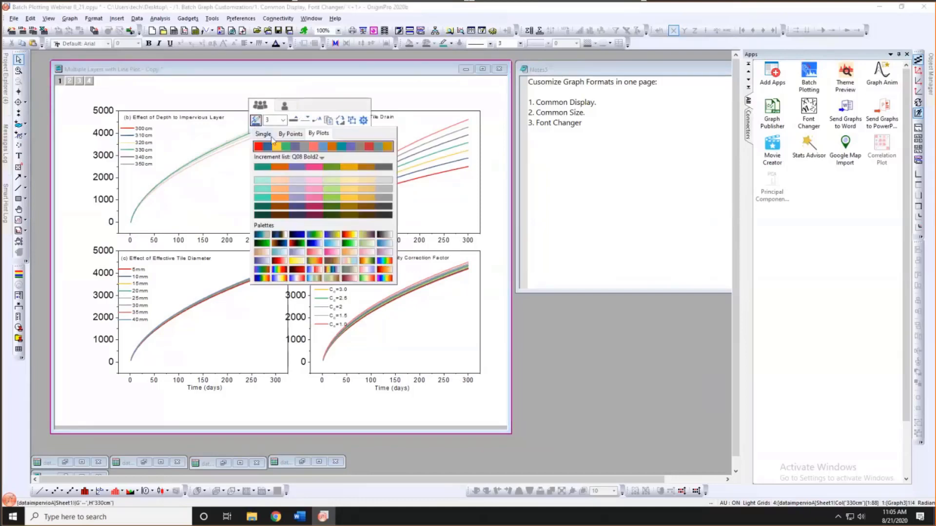
pyautogui.click(294, 158)
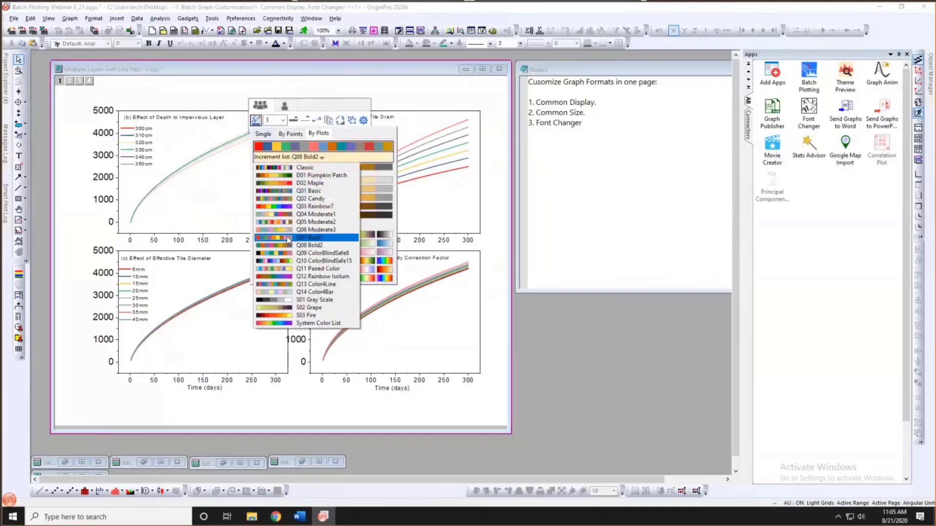
pyautogui.click(270, 237)
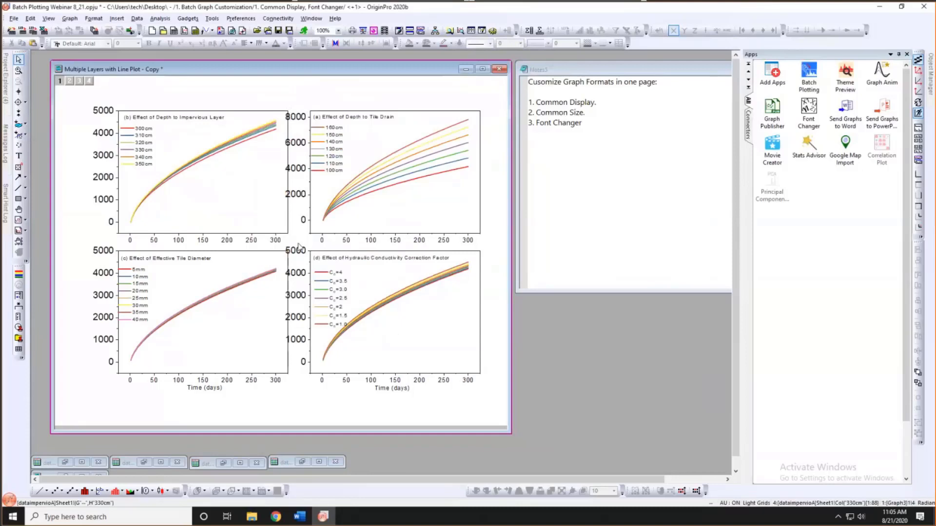
pyautogui.click(251, 240)
pyautogui.click(241, 210)
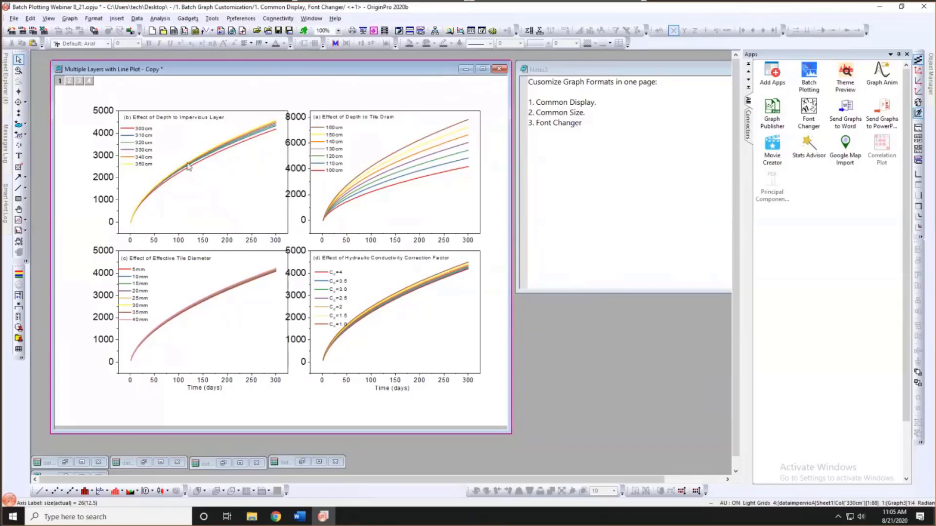
# - Try shrinking the "Effect of Depth to Impervious Layer" graph from its lower-right corner and undo the resize
pyautogui.moveTo(188, 165)
pyautogui.click(253, 190)
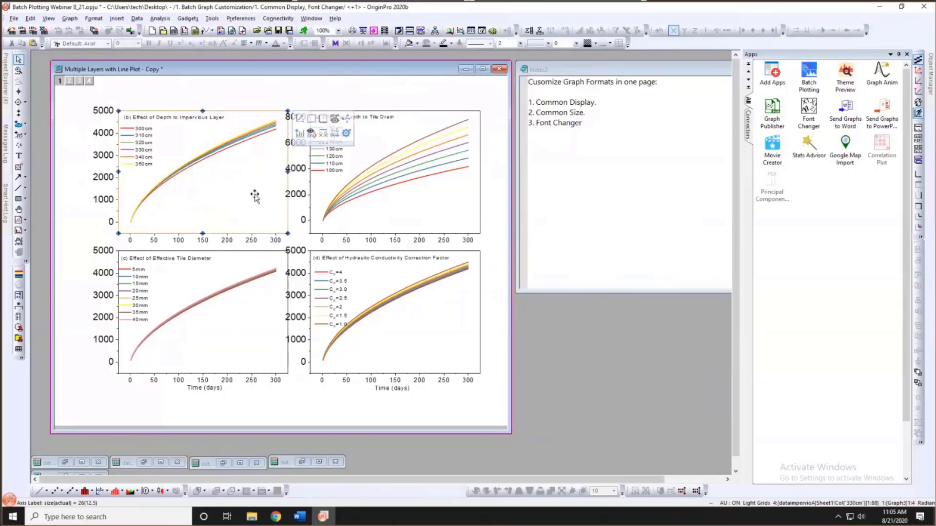
pyautogui.click(245, 95)
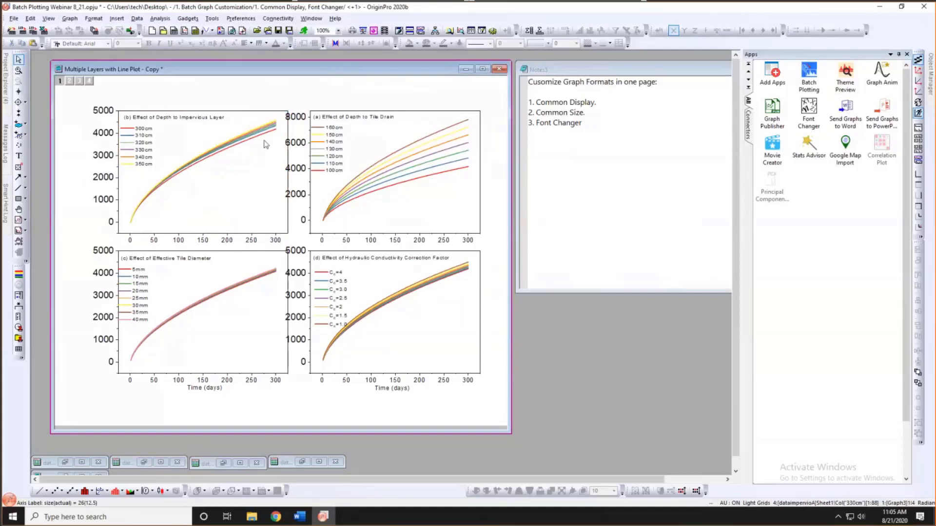
pyautogui.click(257, 185)
pyautogui.moveTo(288, 234); pyautogui.dragTo(251, 204)
pyautogui.click(259, 213)
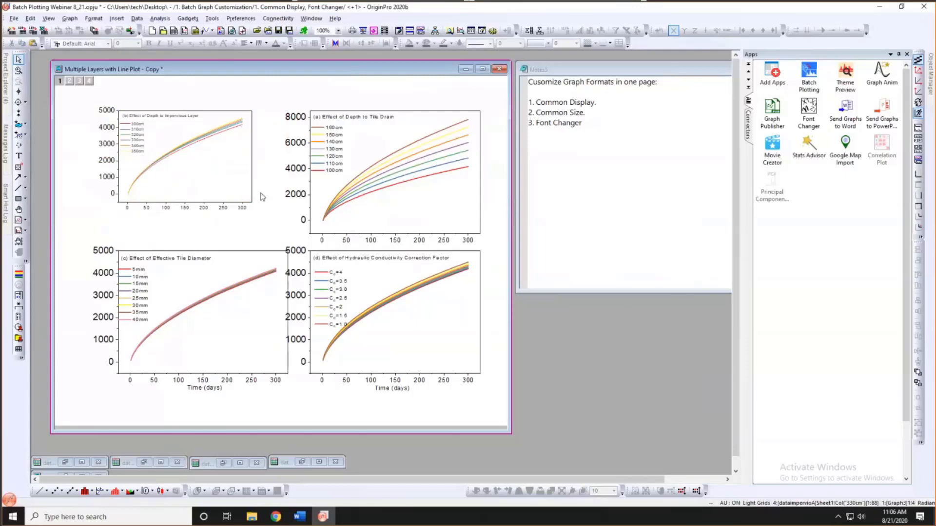
pyautogui.hotkey('ctrl', 'z')
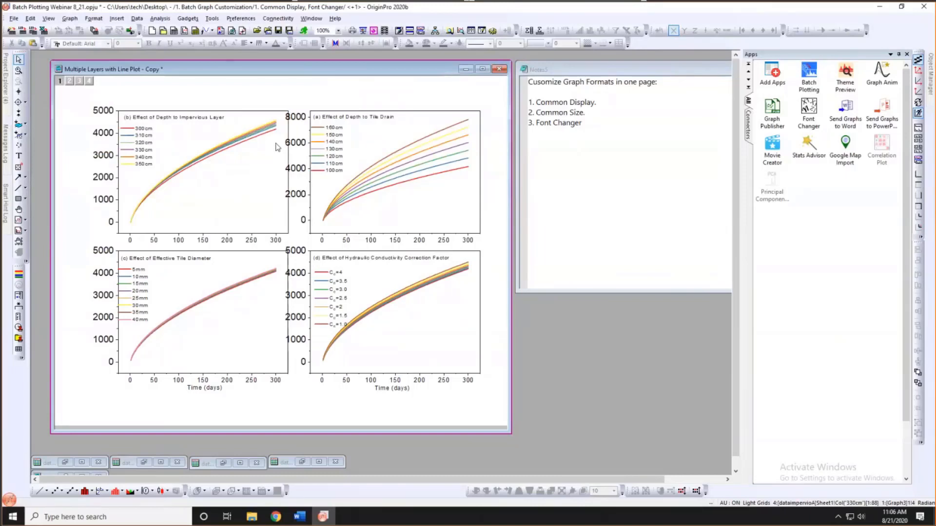
# - Link Layer2, the "Effect of Depth to Tile Drain" graph, to Layer1 in the layer properties
pyautogui.click(367, 133)
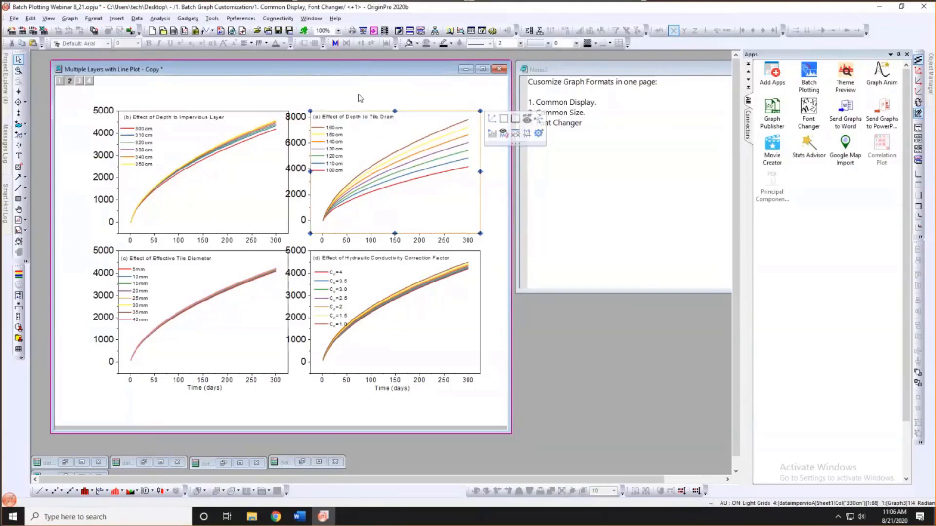
pyautogui.doubleClick(374, 126)
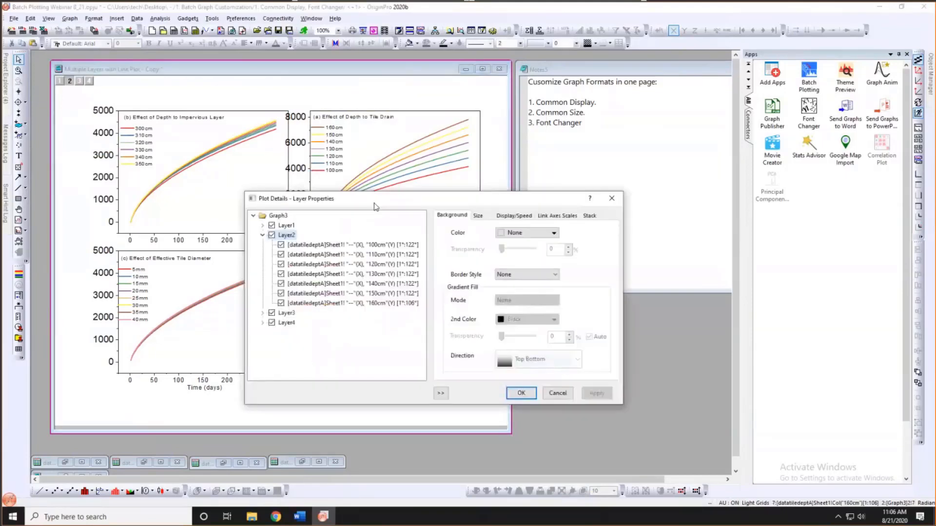
pyautogui.moveTo(375, 206); pyautogui.dragTo(404, 143)
pyautogui.click(291, 171)
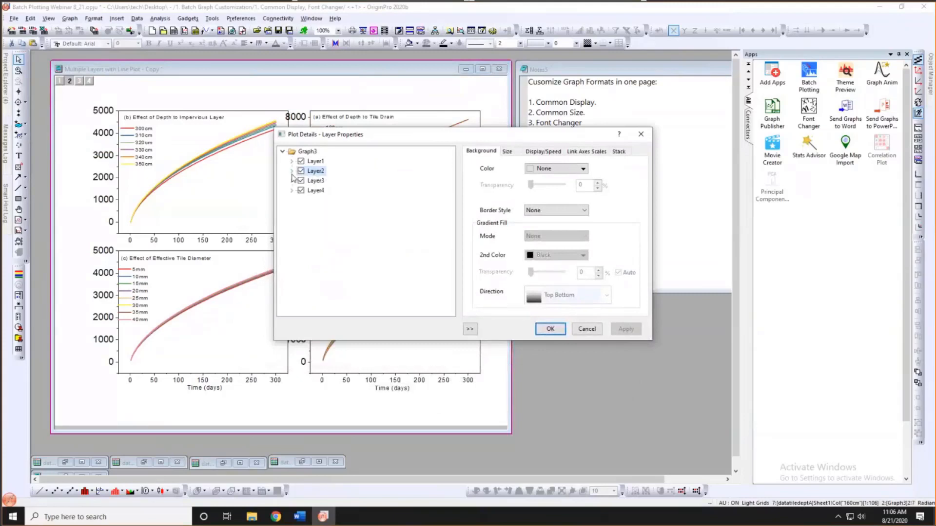
pyautogui.click(315, 190)
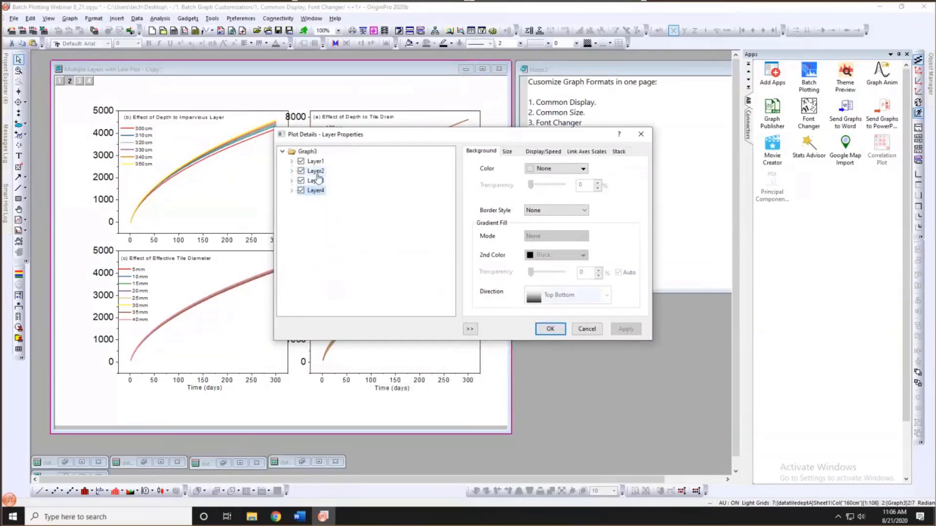
pyautogui.click(317, 173)
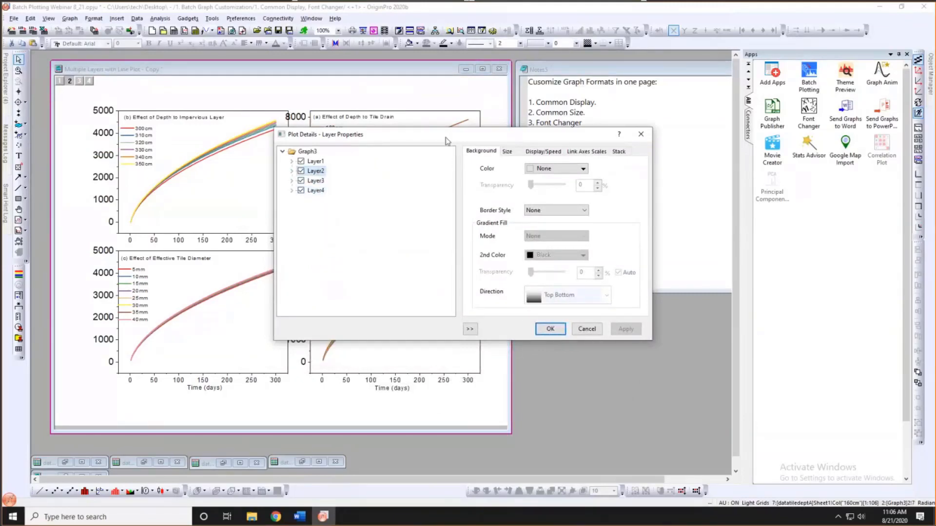
pyautogui.click(587, 152)
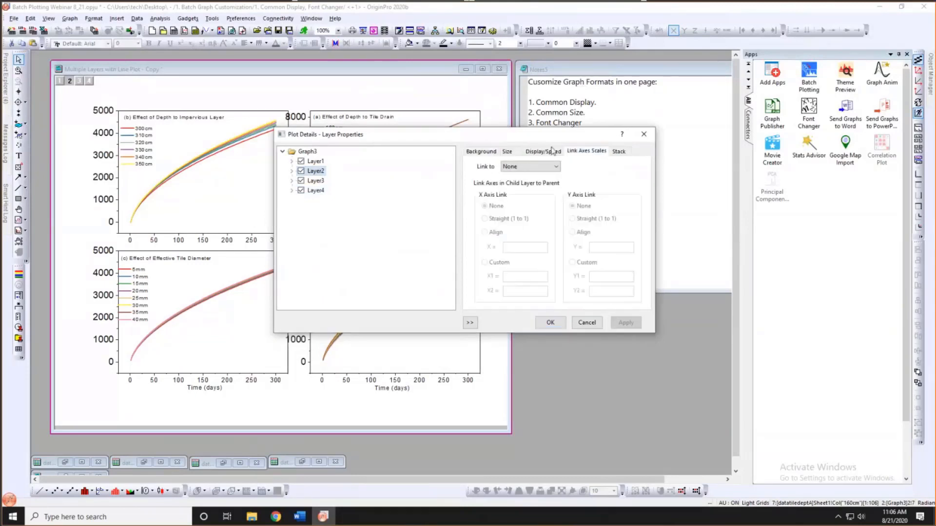
pyautogui.moveTo(505, 143); pyautogui.dragTo(542, 181)
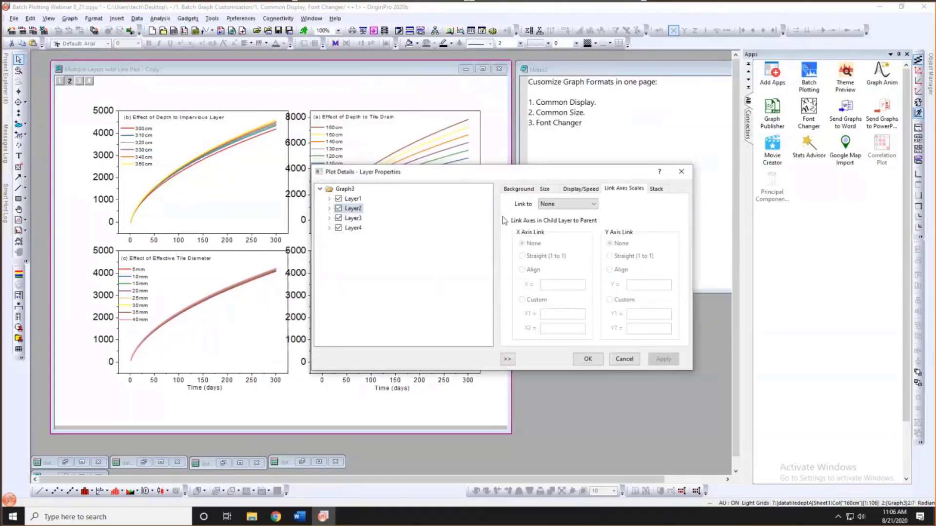
pyautogui.click(577, 205)
pyautogui.click(560, 219)
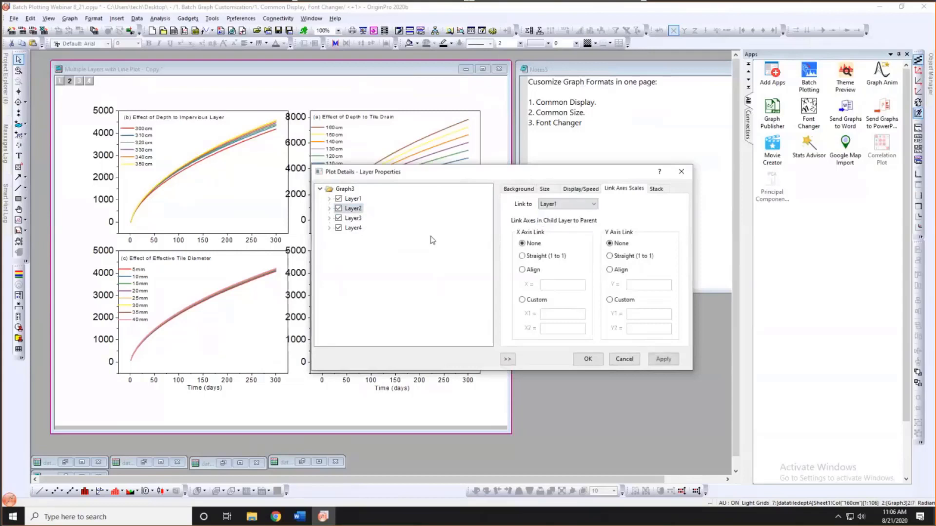
# - Link Layer3 and Layer4 to Layer1 and apply the layer links
pyautogui.click(353, 218)
pyautogui.click(565, 204)
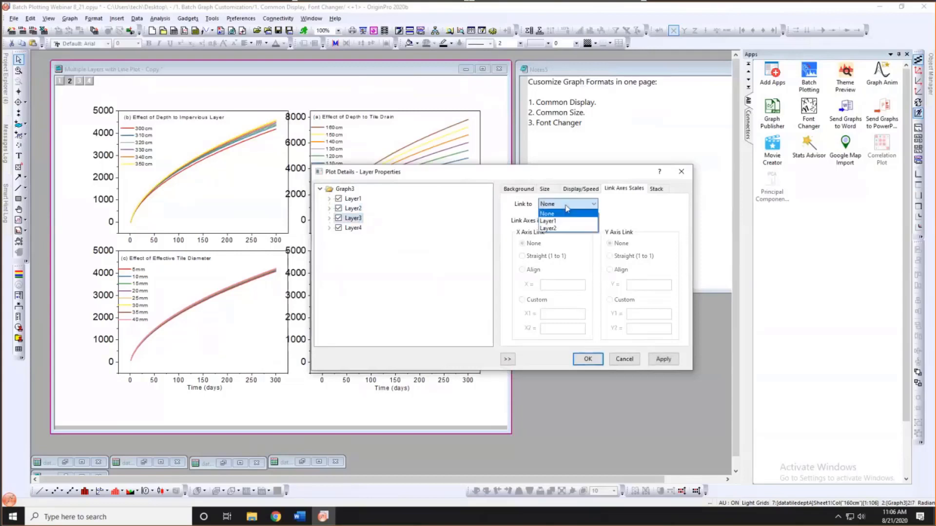
pyautogui.click(556, 222)
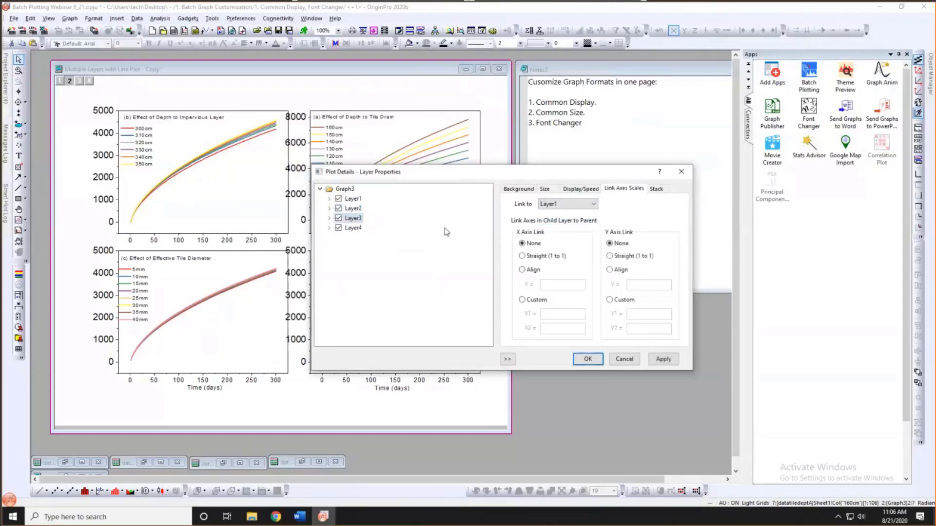
pyautogui.click(353, 228)
pyautogui.click(567, 204)
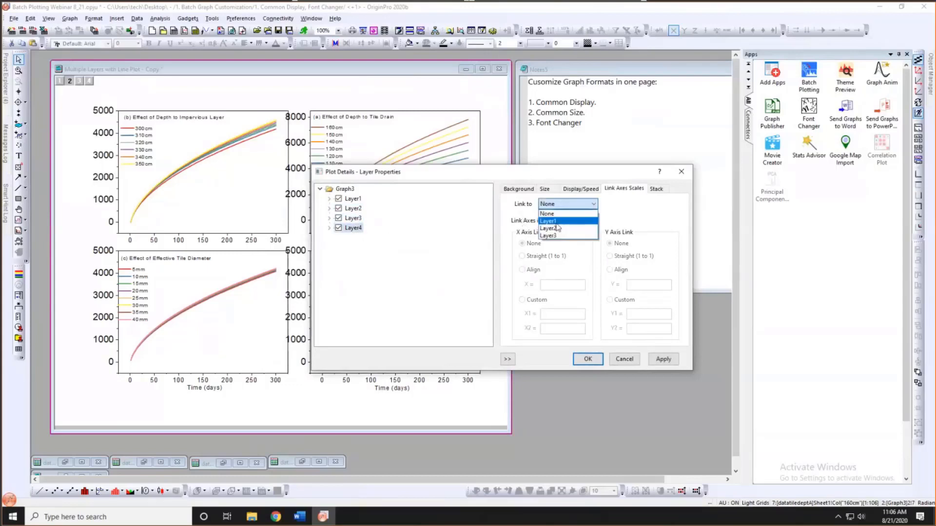
pyautogui.click(558, 214)
pyautogui.click(651, 362)
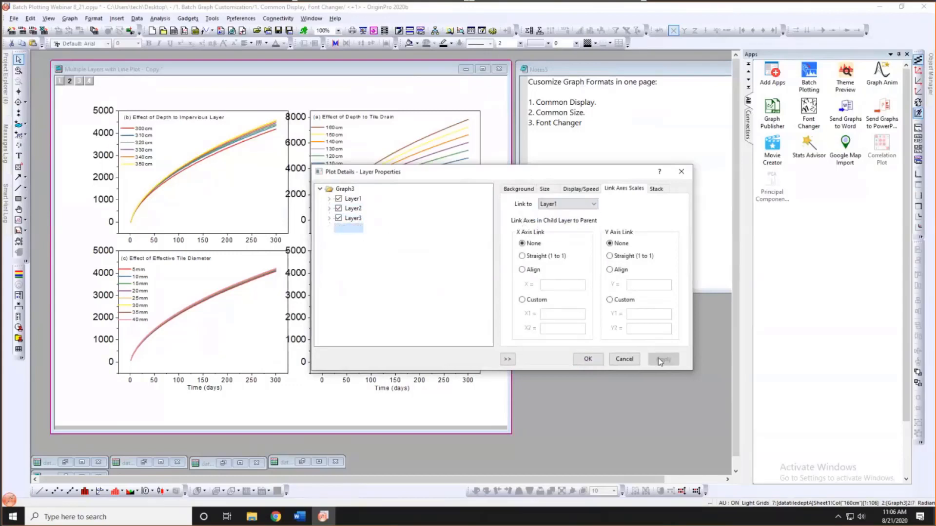
# - Set the layer area units of Layer2 to % of Linked Layer
pyautogui.click(354, 209)
pyautogui.click(544, 190)
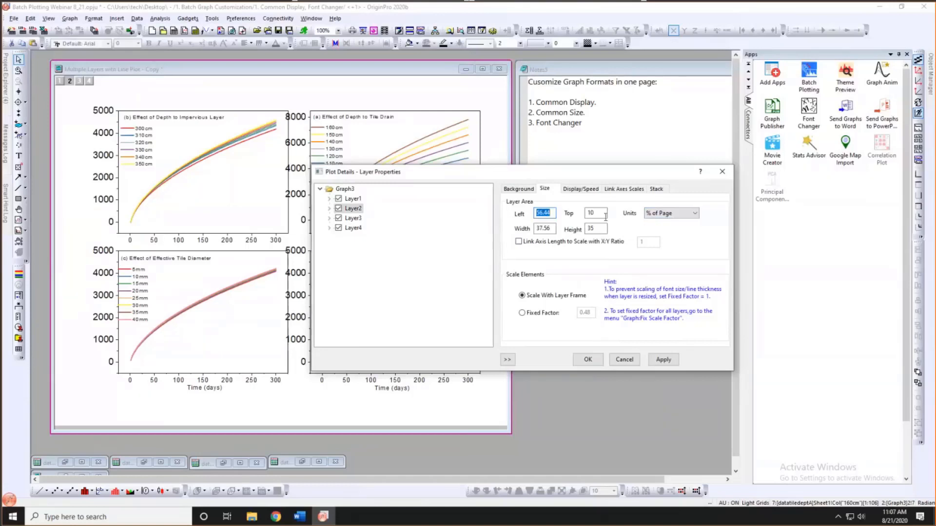
pyautogui.click(675, 217)
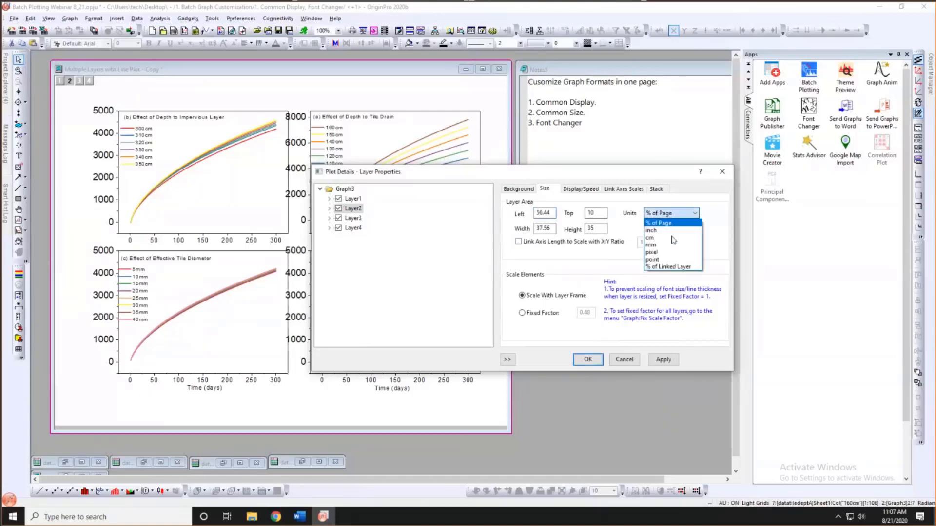
pyautogui.click(661, 267)
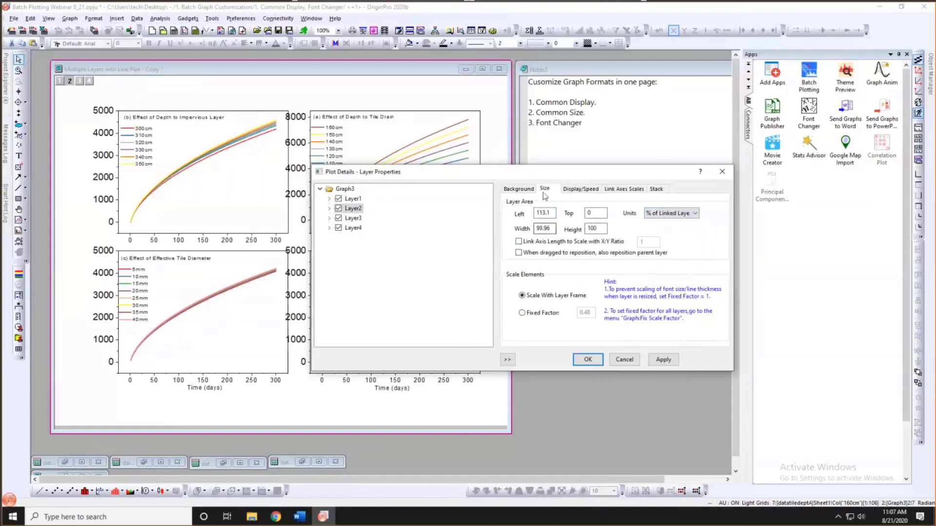
# - Set the layer area units of Layer3 and Layer4 to % of Linked Layer and apply the size settings
pyautogui.click(353, 218)
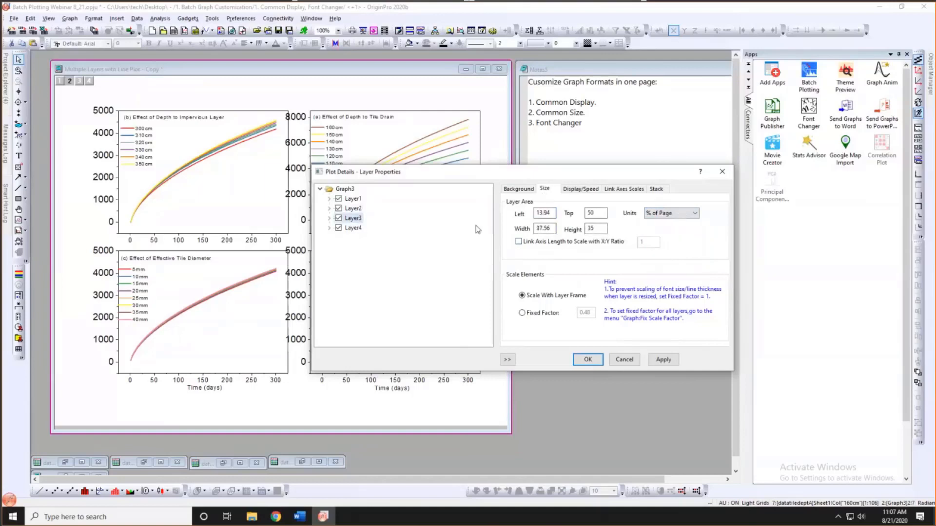
pyautogui.click(661, 215)
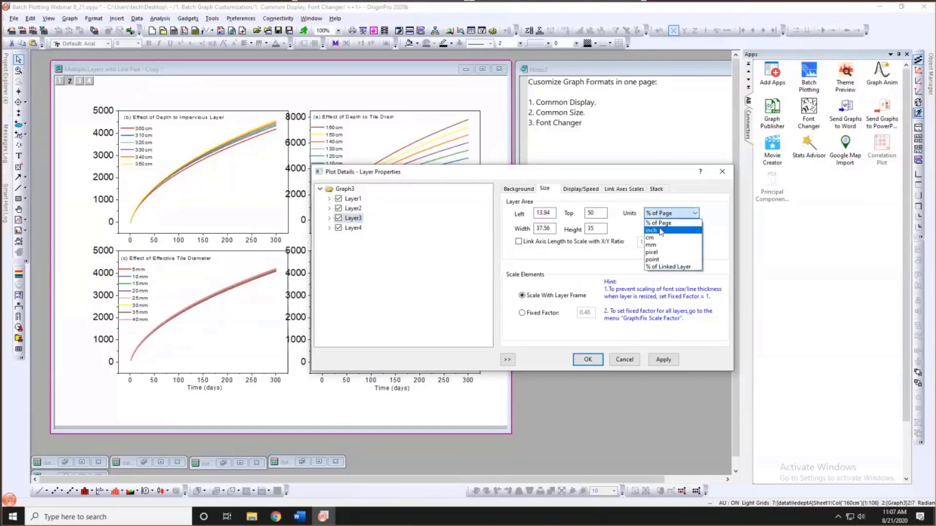
pyautogui.click(665, 267)
pyautogui.click(352, 228)
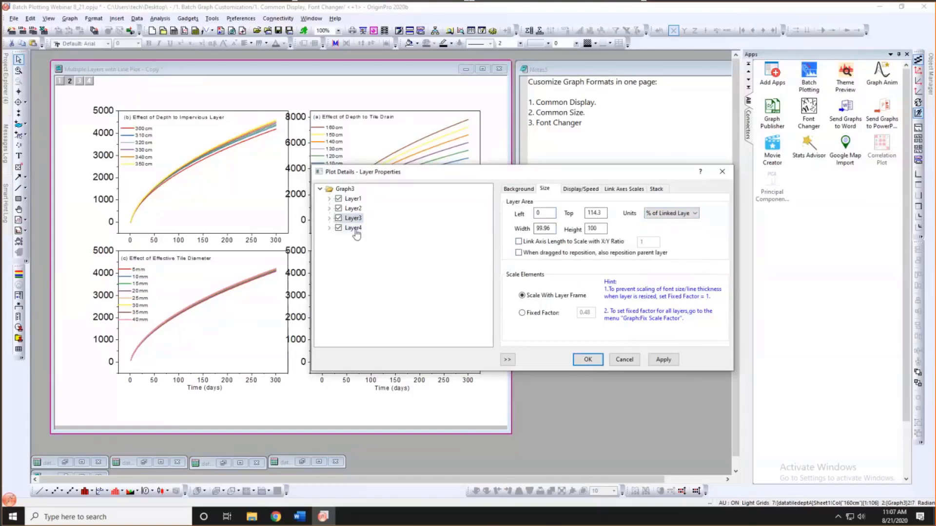
pyautogui.click(672, 214)
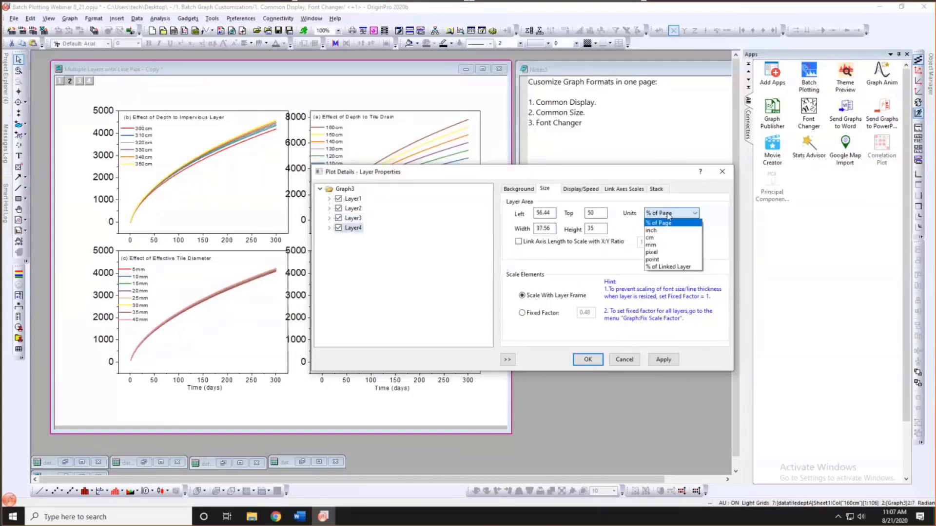
pyautogui.click(659, 268)
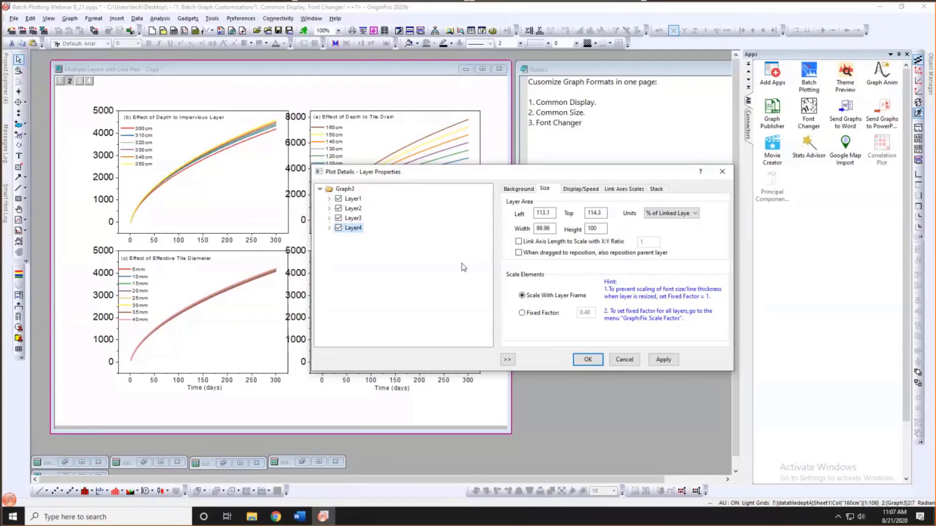
pyautogui.click(663, 360)
pyautogui.click(588, 360)
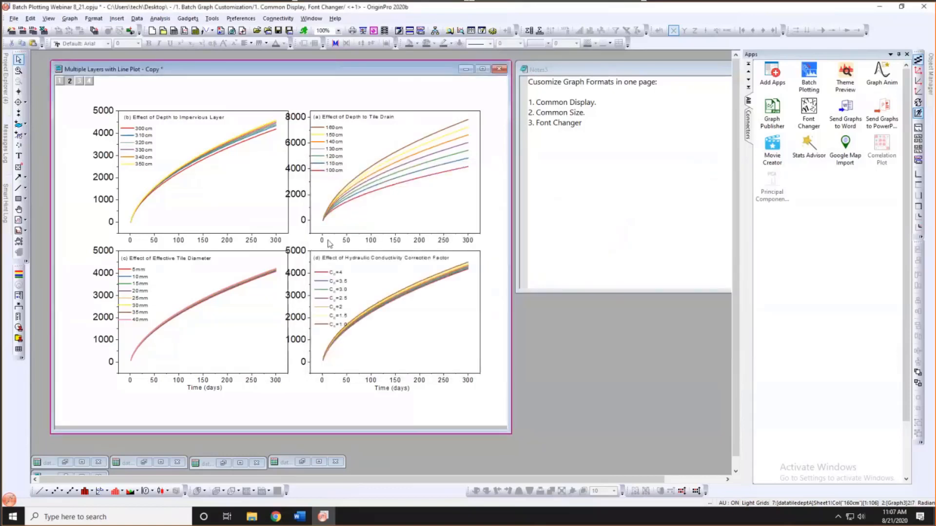
# - Shrink and re-enlarge the "Effect of Depth to Impervious Layer" graph from its lower-right corner, and enlarge the whole graph window
pyautogui.click(265, 209)
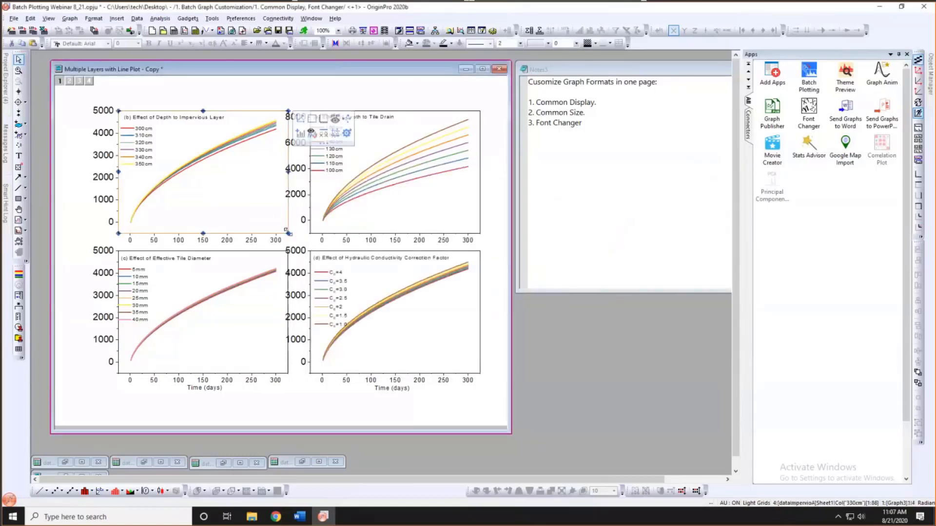
pyautogui.moveTo(288, 233); pyautogui.dragTo(260, 212)
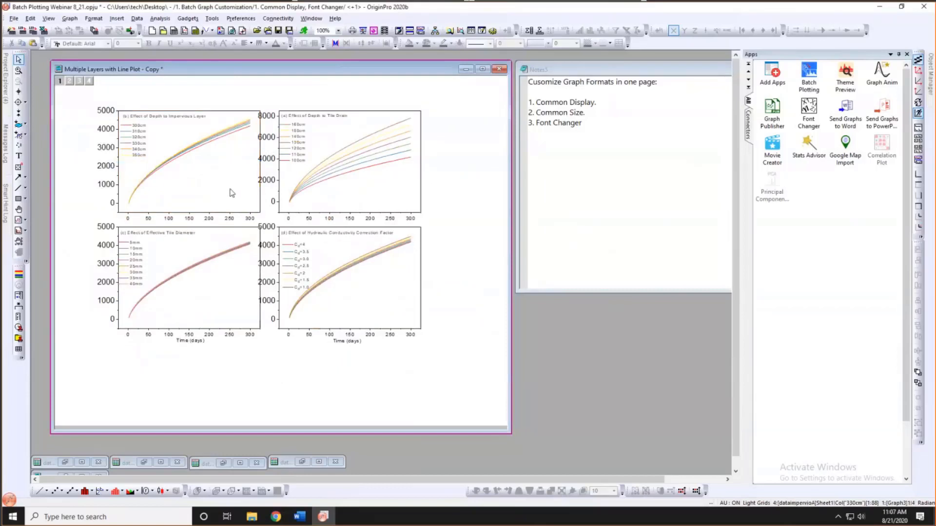
pyautogui.click(239, 200)
pyautogui.moveTo(258, 210); pyautogui.dragTo(294, 232)
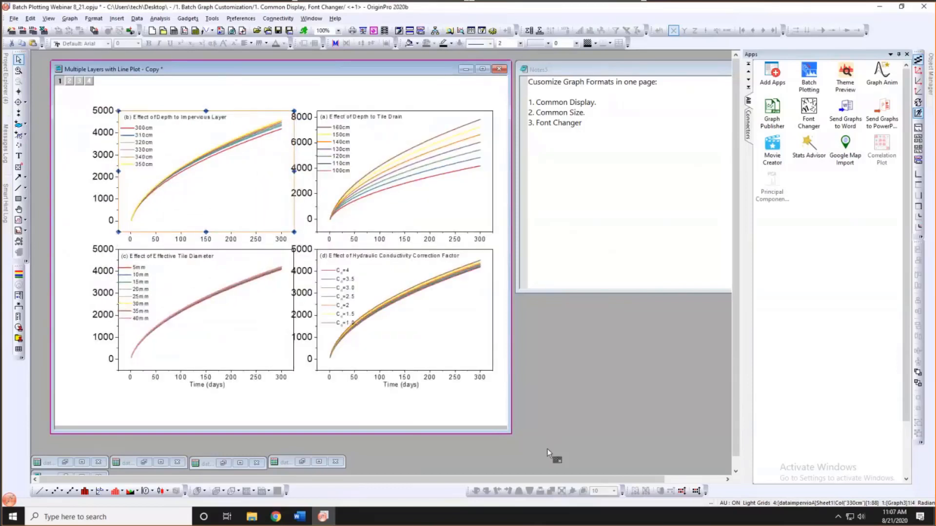
pyautogui.moveTo(510, 432); pyautogui.dragTo(569, 460)
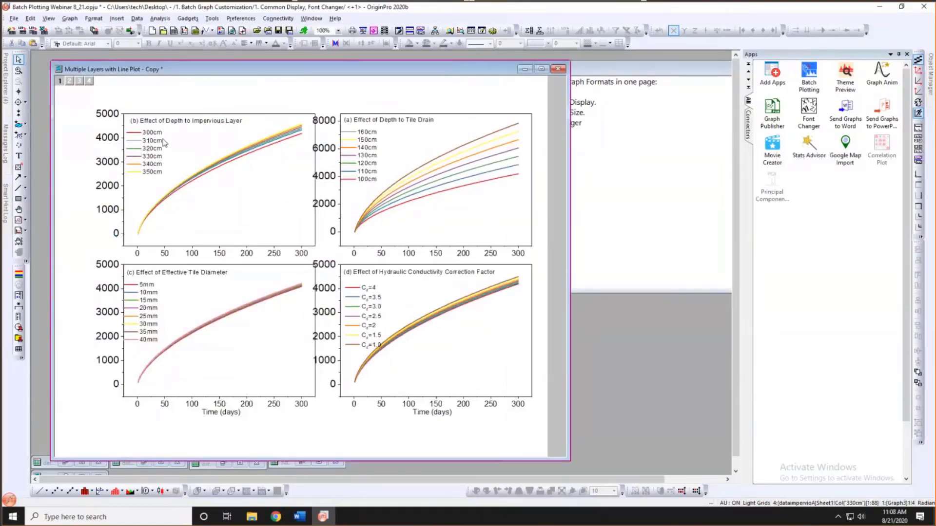
# - Set the font size of the "(b) Effect of Depth to Impervious Layer" title to 26
pyautogui.click(190, 124)
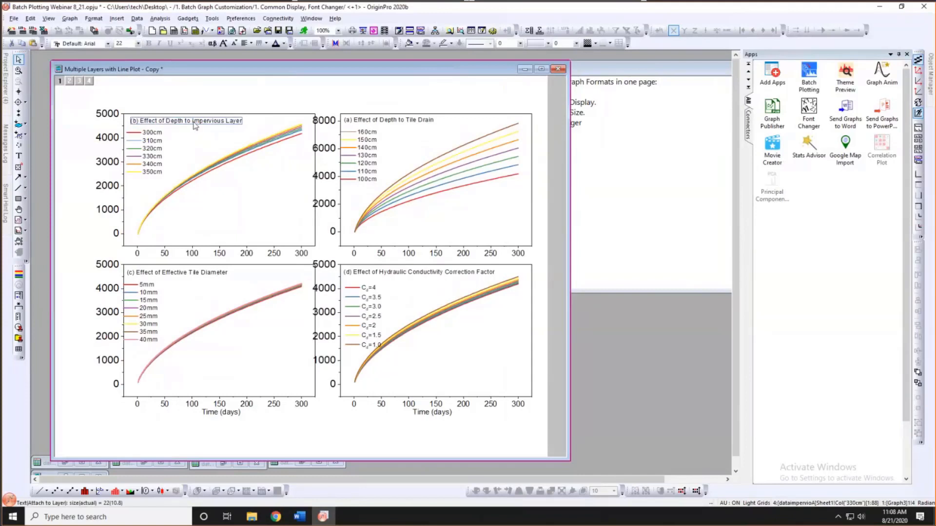
pyautogui.moveTo(246, 125)
pyautogui.click(299, 124)
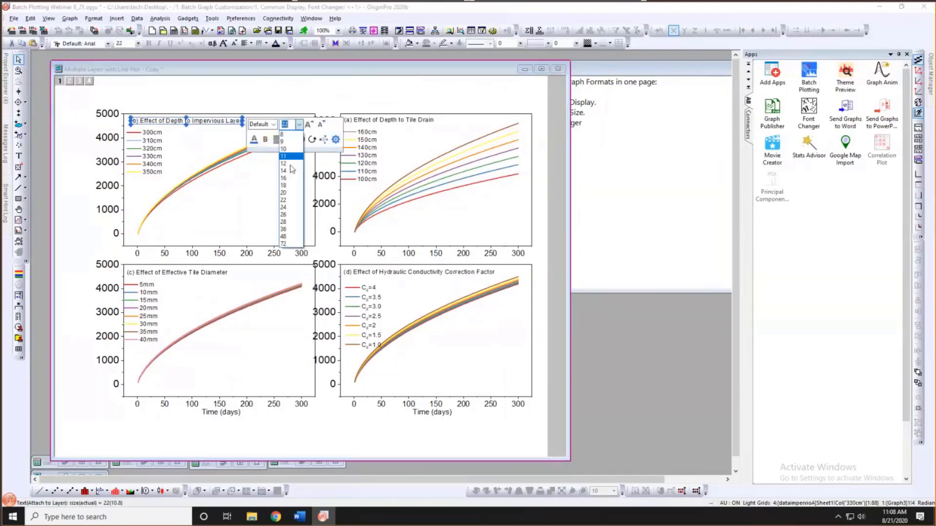
pyautogui.click(288, 217)
pyautogui.click(267, 212)
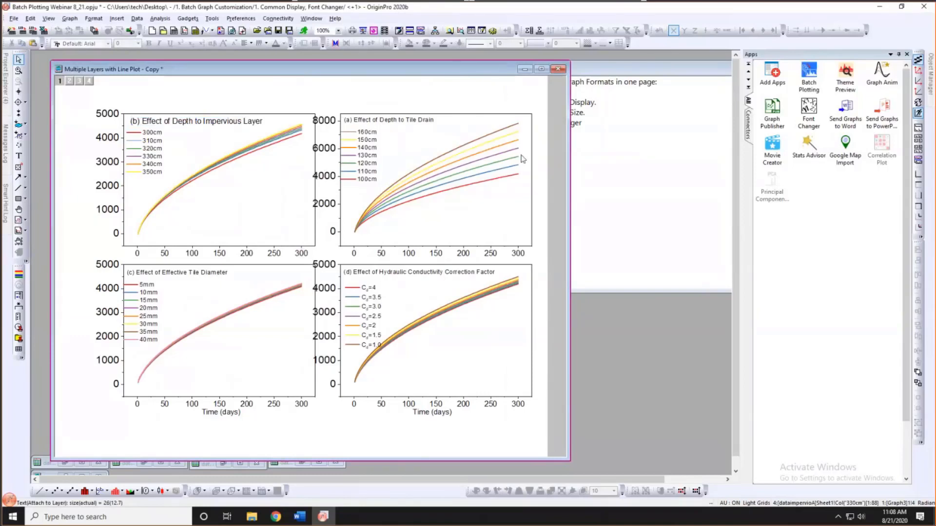
# - Look through the categories of add-on apps offered in the App Center and close it
pyautogui.click(811, 124)
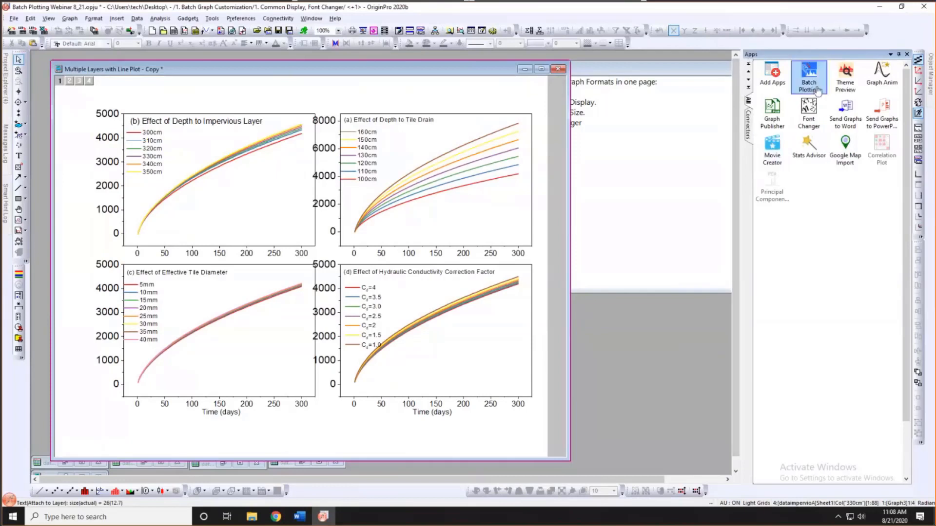
pyautogui.click(771, 84)
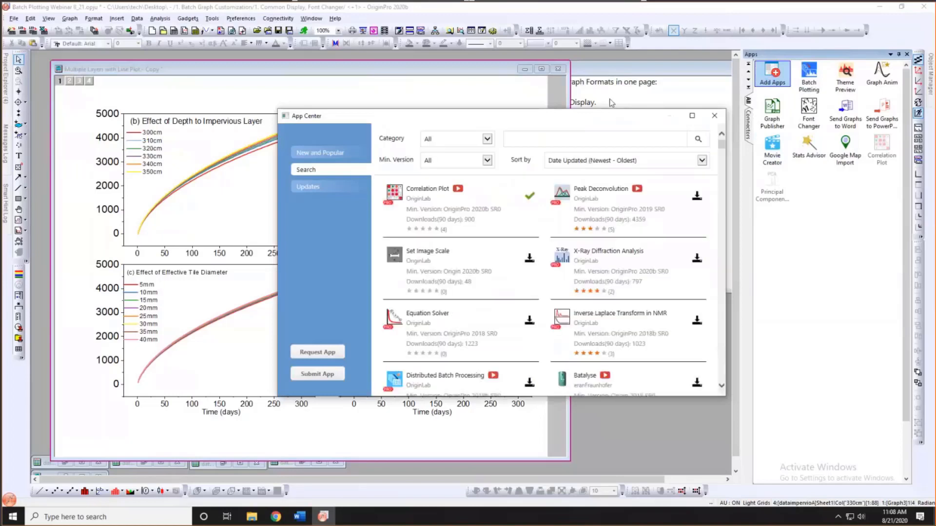
pyautogui.moveTo(512, 116); pyautogui.dragTo(492, 101)
pyautogui.click(467, 124)
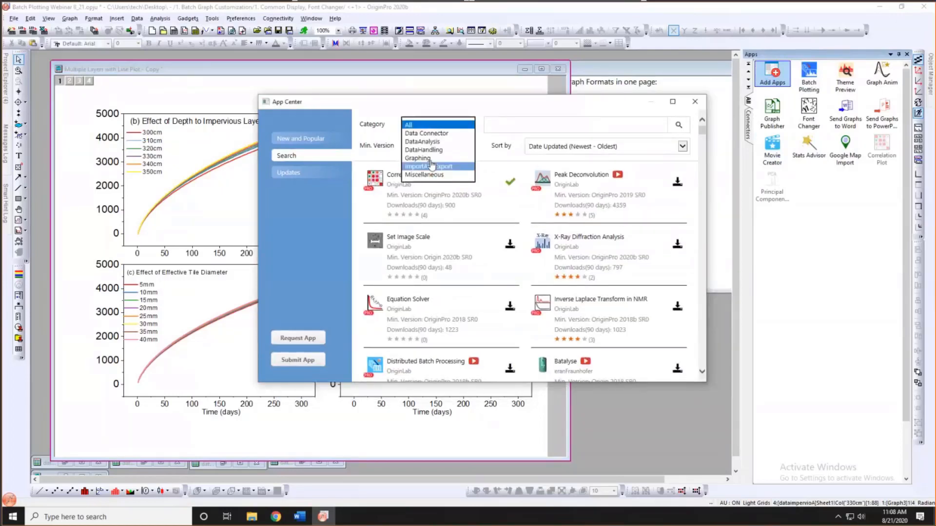
pyautogui.click(468, 125)
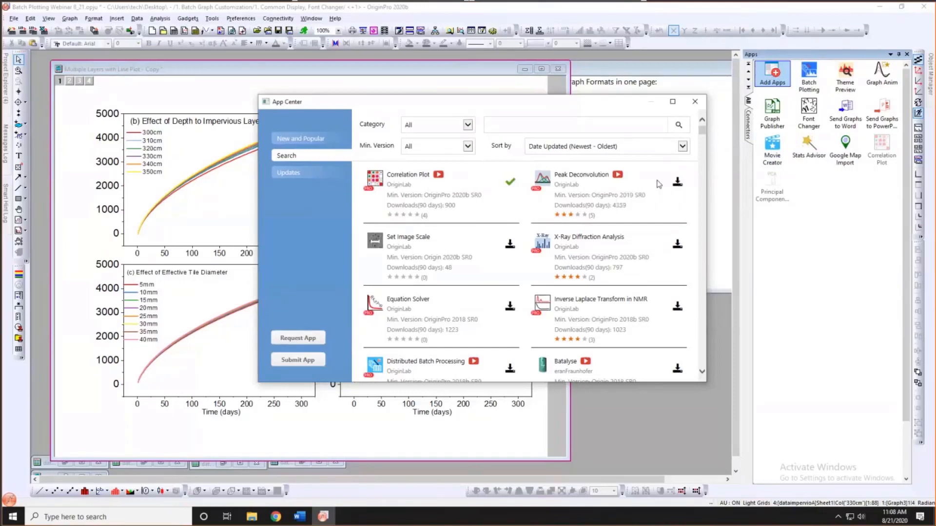
pyautogui.click(695, 101)
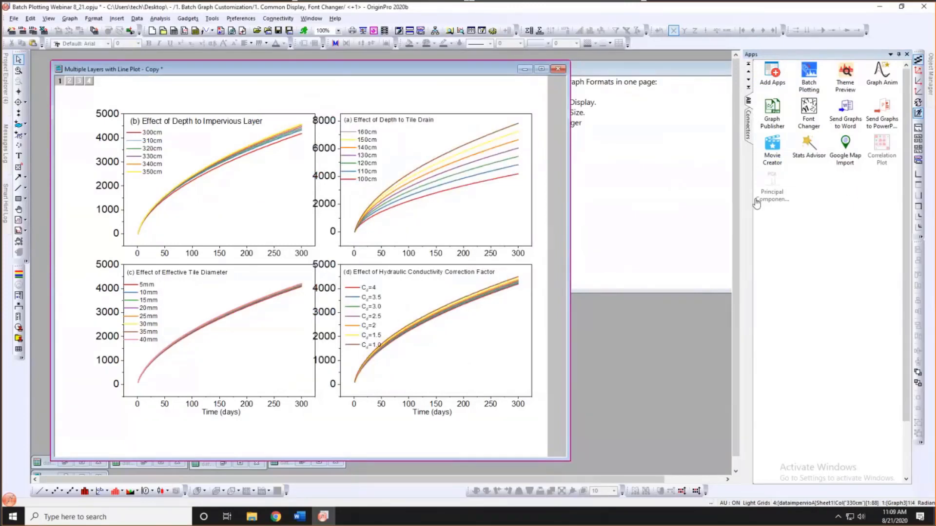
# - Open the Font Changer app for the four-layer graph, enlarge its window, and preview the tick labels at font size 16
pyautogui.click(813, 114)
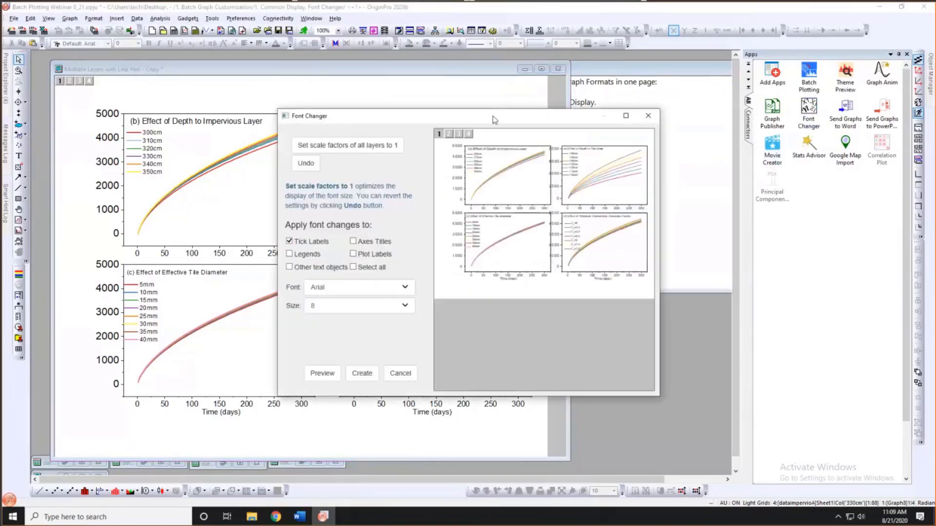
pyautogui.moveTo(492, 117); pyautogui.dragTo(337, 64)
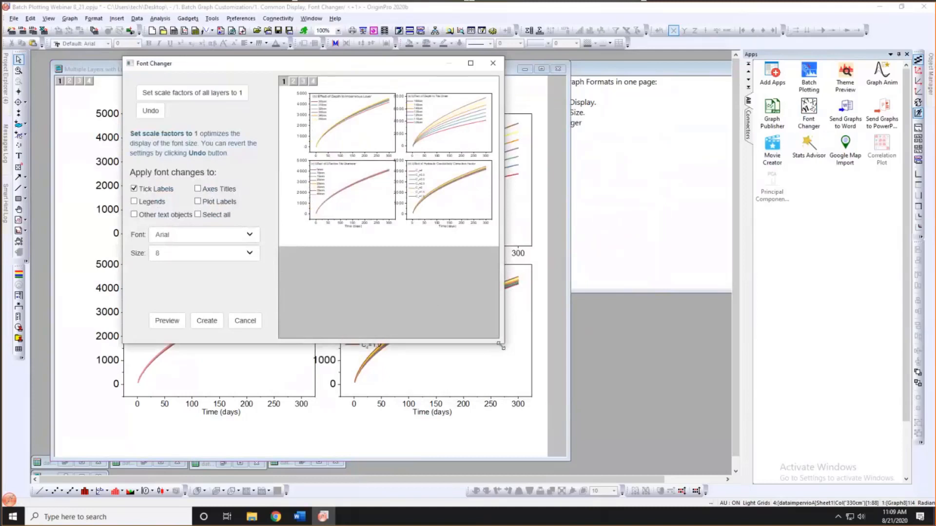
pyautogui.moveTo(502, 345); pyautogui.dragTo(679, 448)
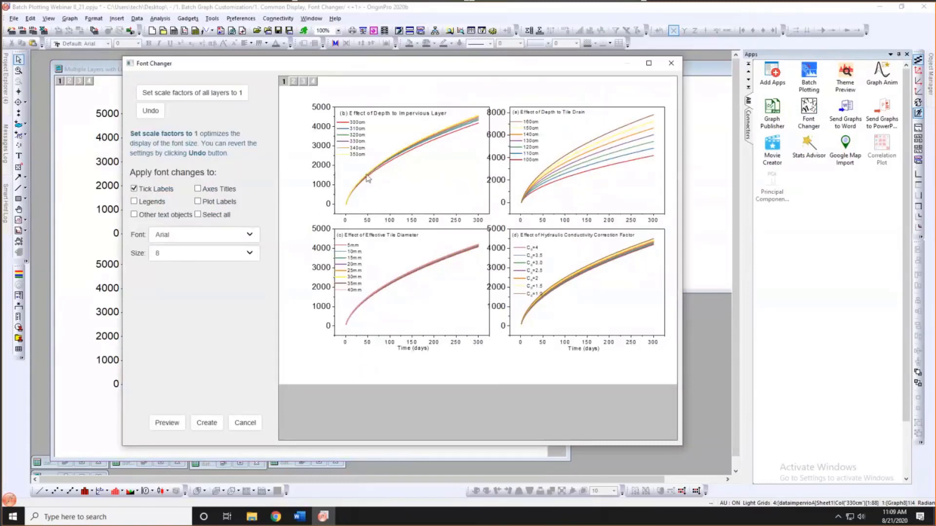
pyautogui.click(247, 254)
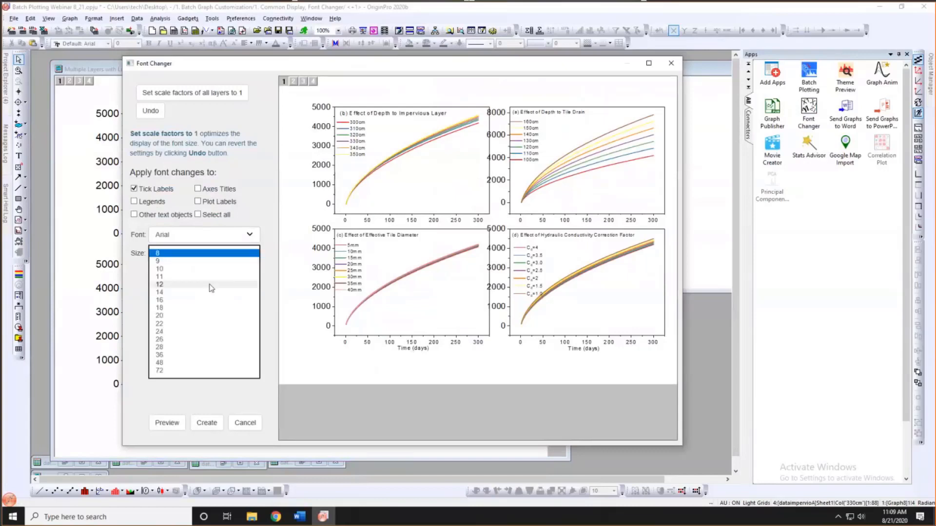
pyautogui.click(204, 300)
pyautogui.click(167, 423)
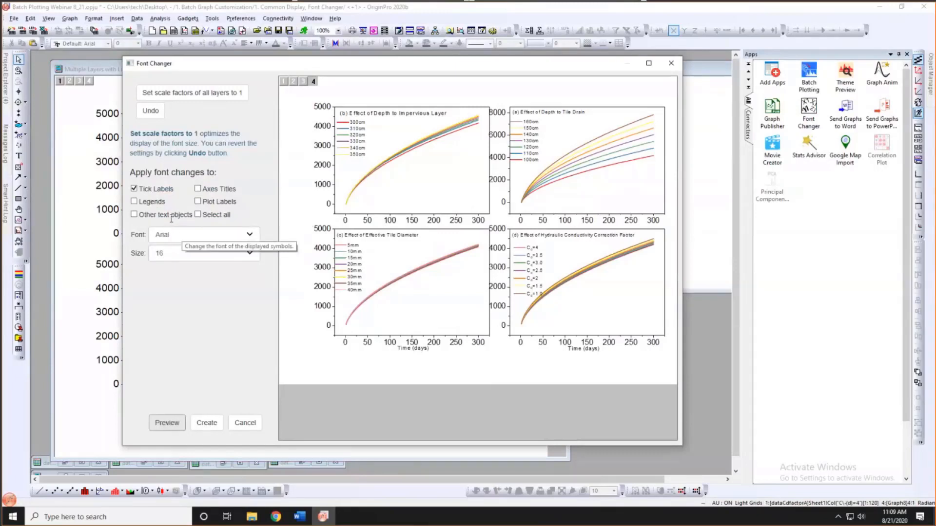
# - Extend the font changes to legends and other text objects and preview them
pyautogui.click(133, 212)
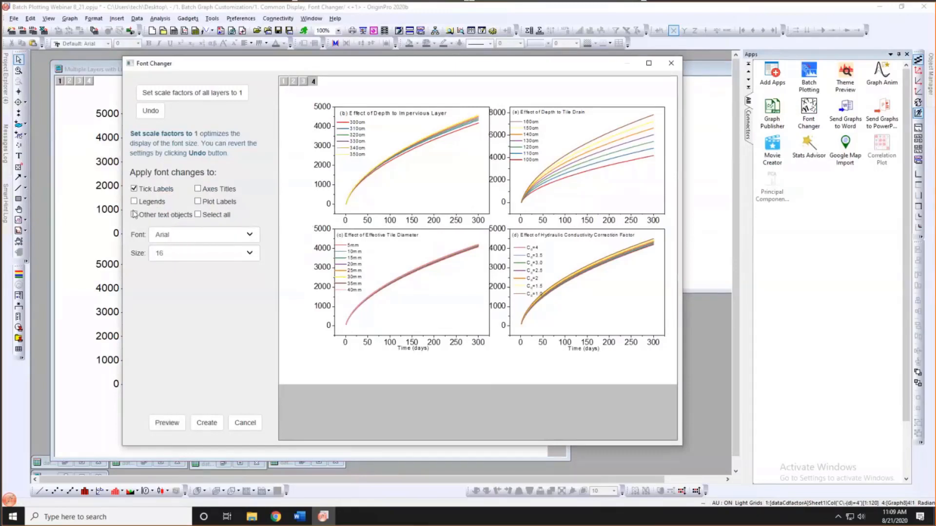
pyautogui.click(133, 215)
pyautogui.click(134, 202)
pyautogui.click(164, 422)
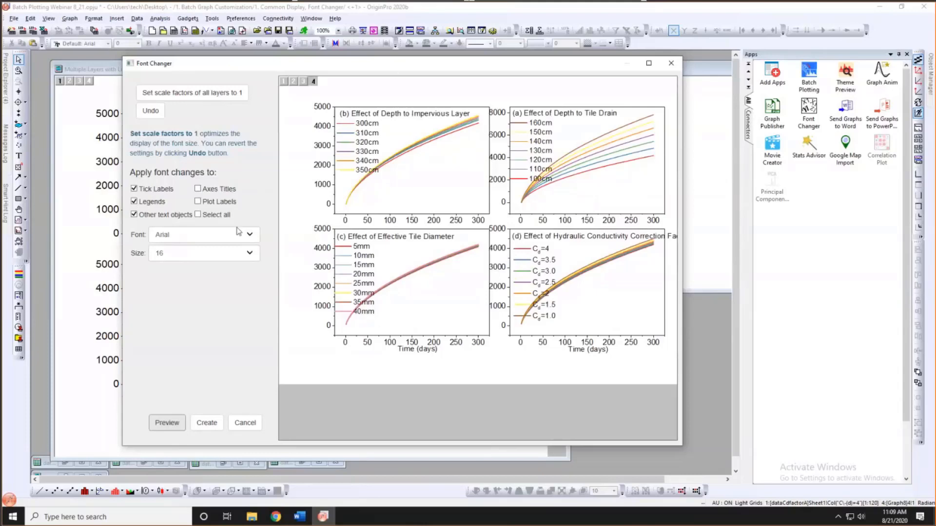
# - Set the font size to 14, preview it, and create the graph with the new fonts
pyautogui.click(249, 254)
pyautogui.click(224, 245)
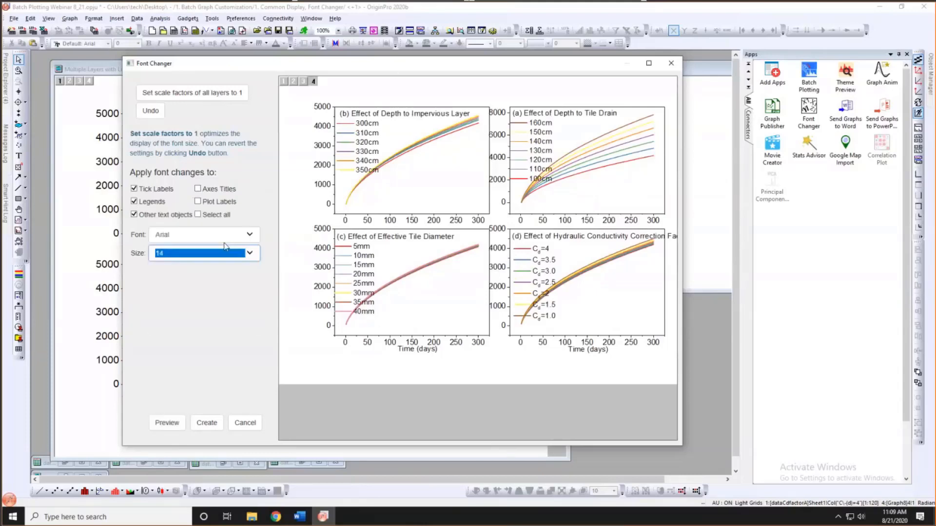
pyautogui.click(166, 424)
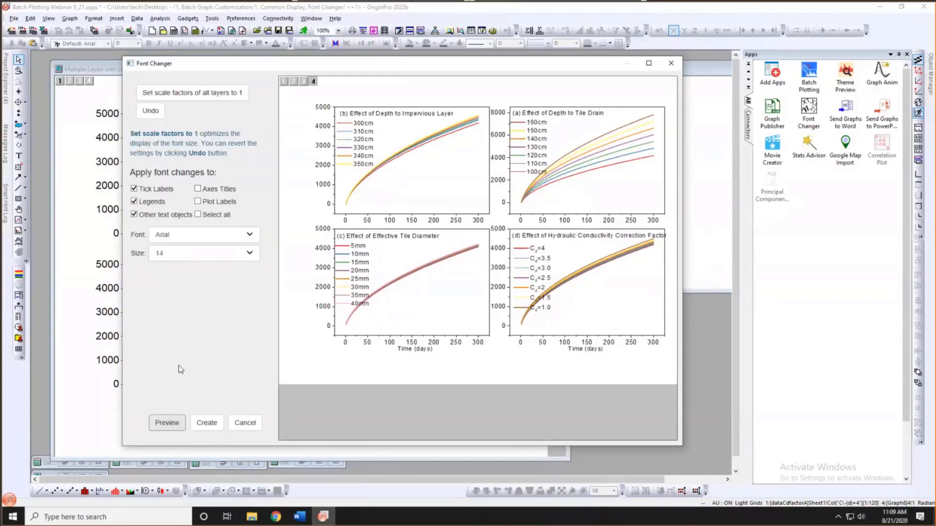
pyautogui.click(206, 427)
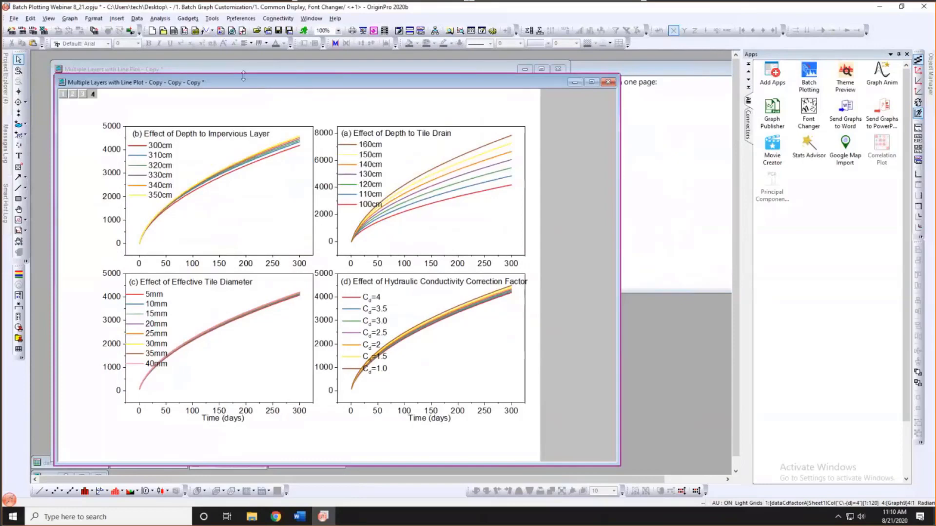
# - Rearrange and resize the new graph window to compare its fonts with those of the original graph
pyautogui.moveTo(244, 79); pyautogui.dragTo(303, 79)
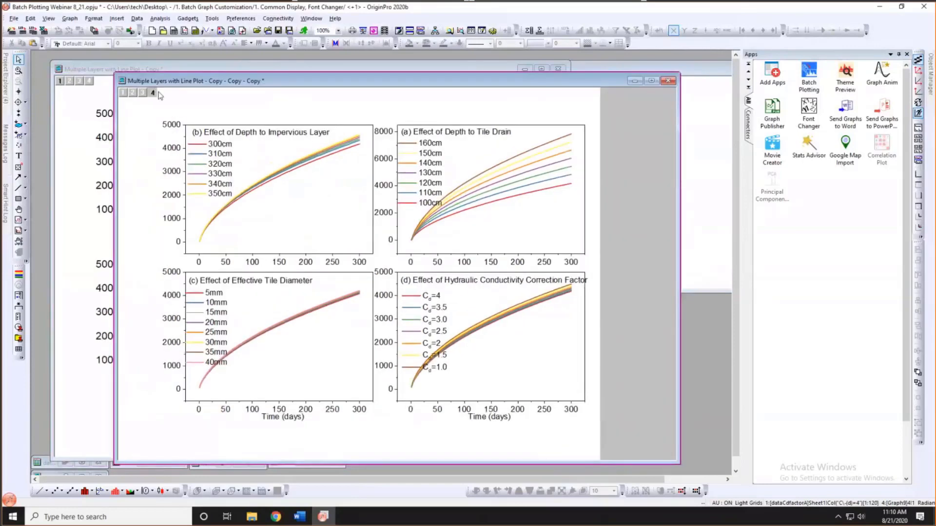
pyautogui.moveTo(116, 73); pyautogui.dragTo(177, 102)
pyautogui.click(155, 70)
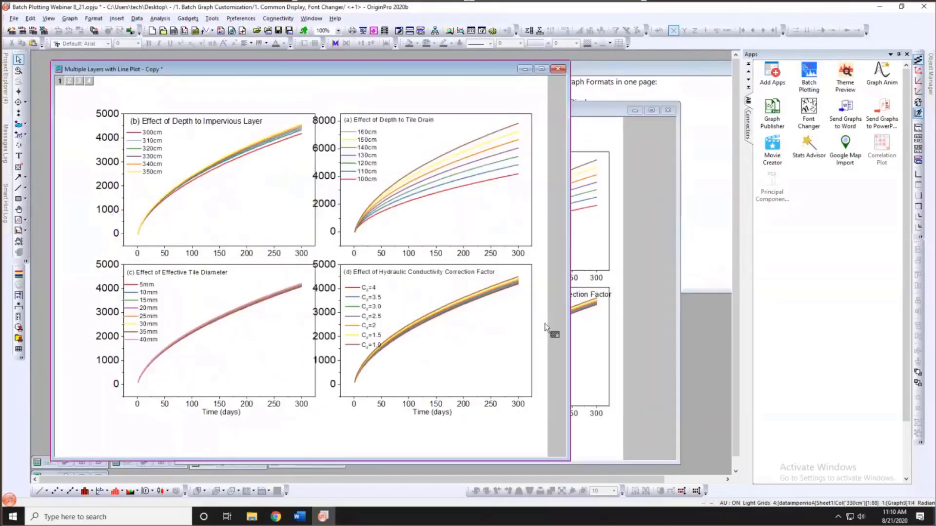
pyautogui.click(645, 300)
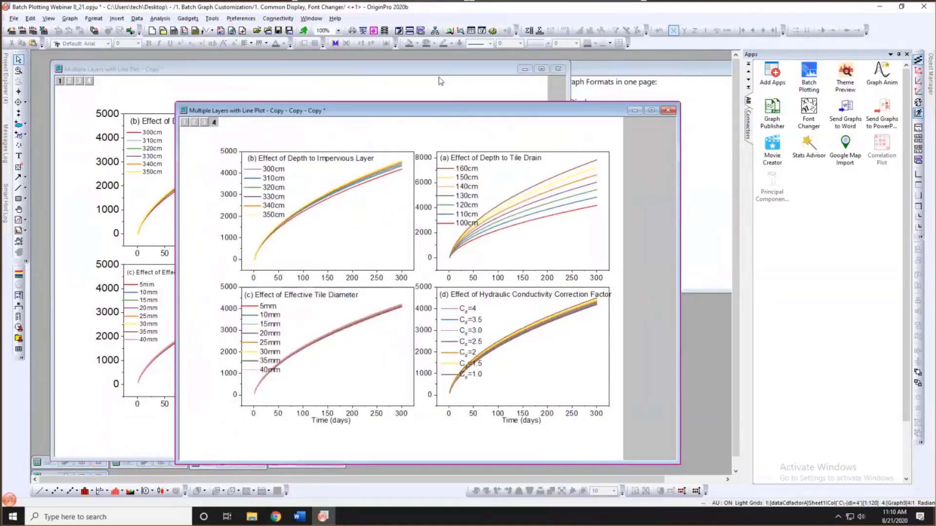
pyautogui.moveTo(452, 110); pyautogui.dragTo(441, 82)
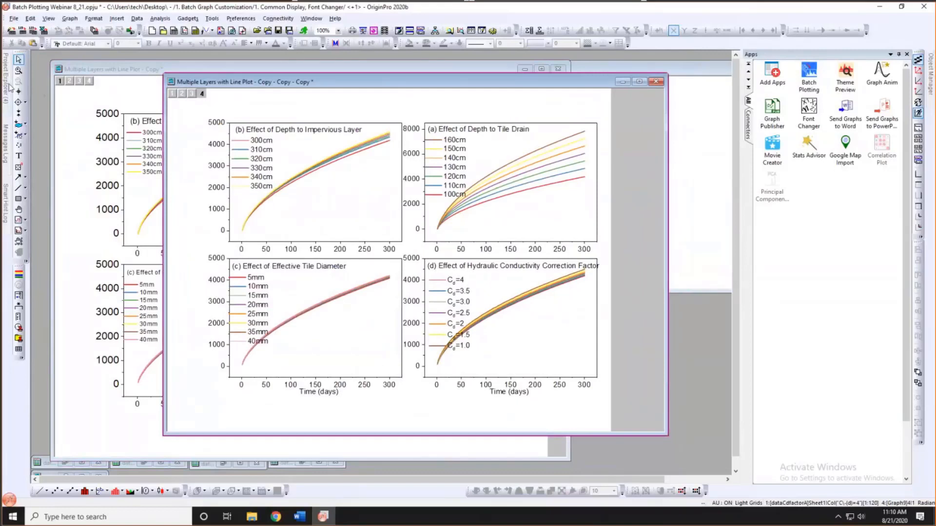
# - Open the "2. Theme Preview" project folder and arrange its four column graph windows in a two-by-two grid
pyautogui.moveTo(10, 88)
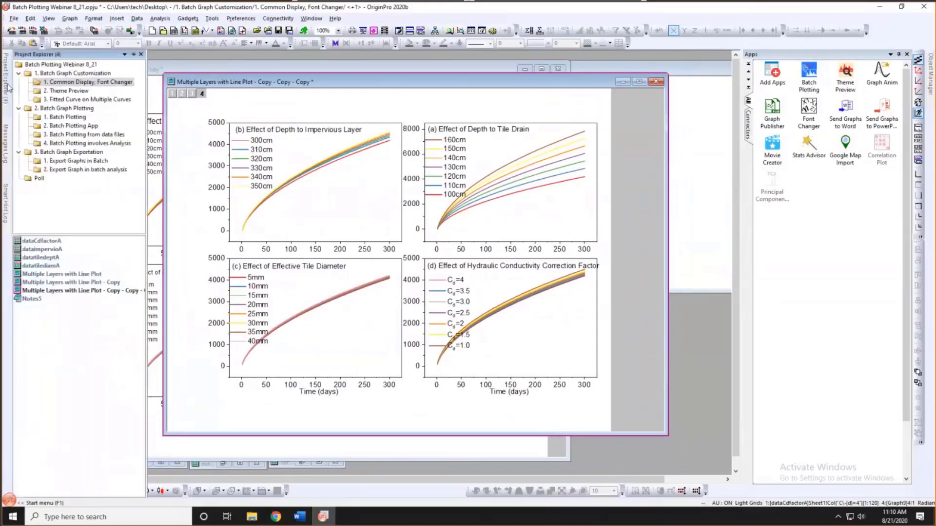
pyautogui.click(51, 92)
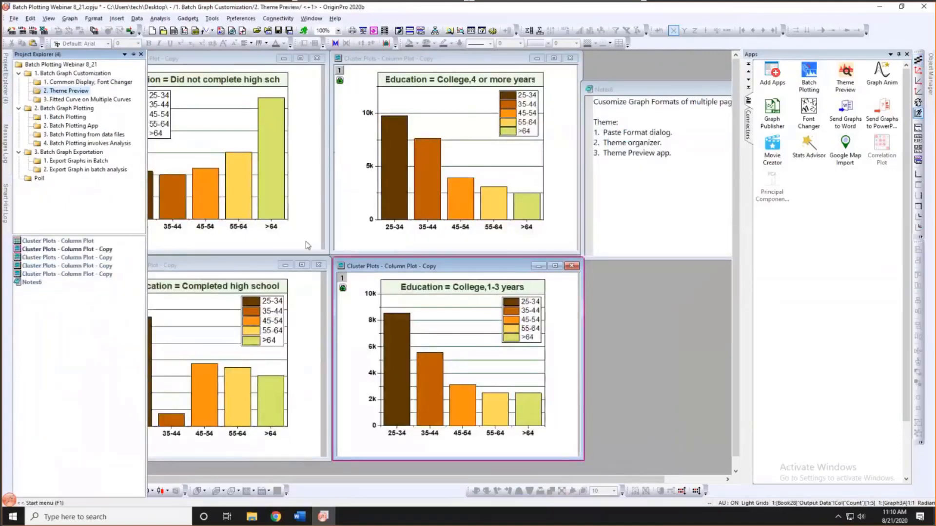
pyautogui.click(253, 60)
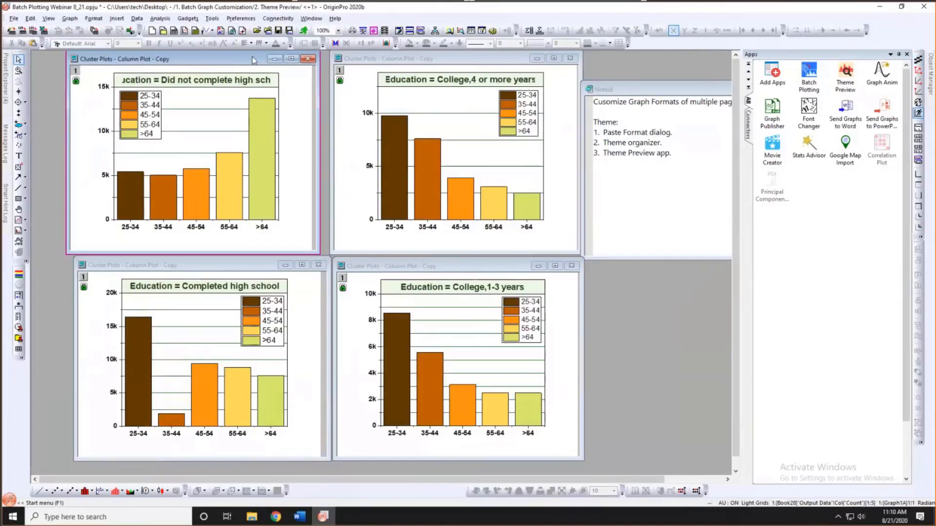
pyautogui.click(230, 278)
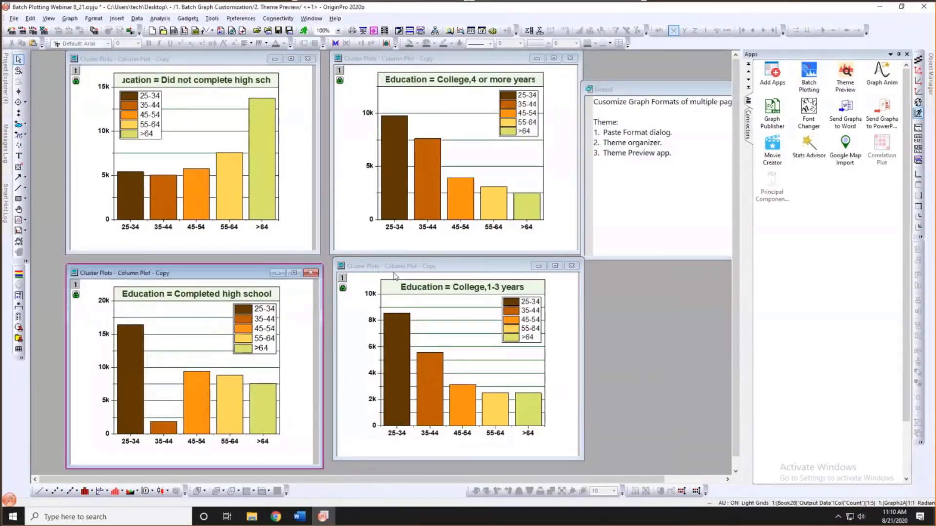
pyautogui.click(387, 269)
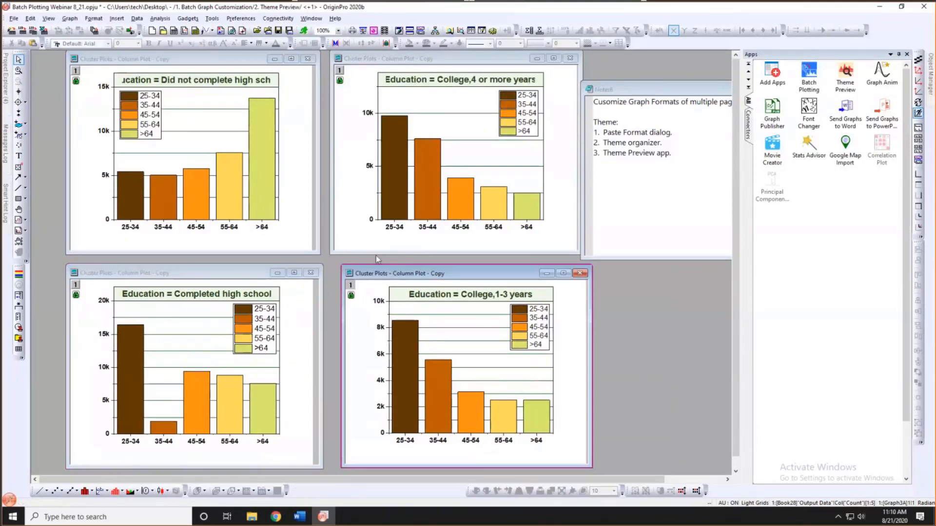
pyautogui.click(303, 242)
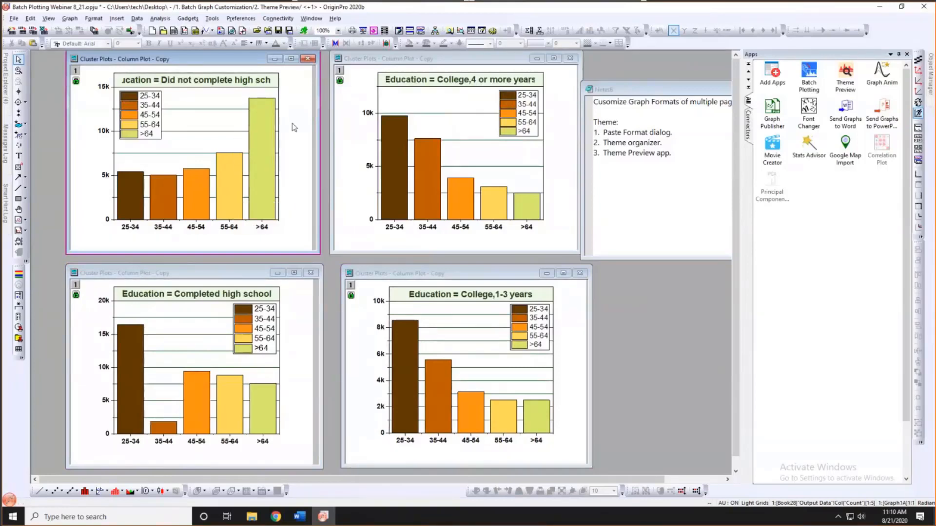
# - Change the column fill of the "Did not complete high school" graph to the Q11 Paired Color list
pyautogui.moveTo(268, 129)
pyautogui.click(258, 129)
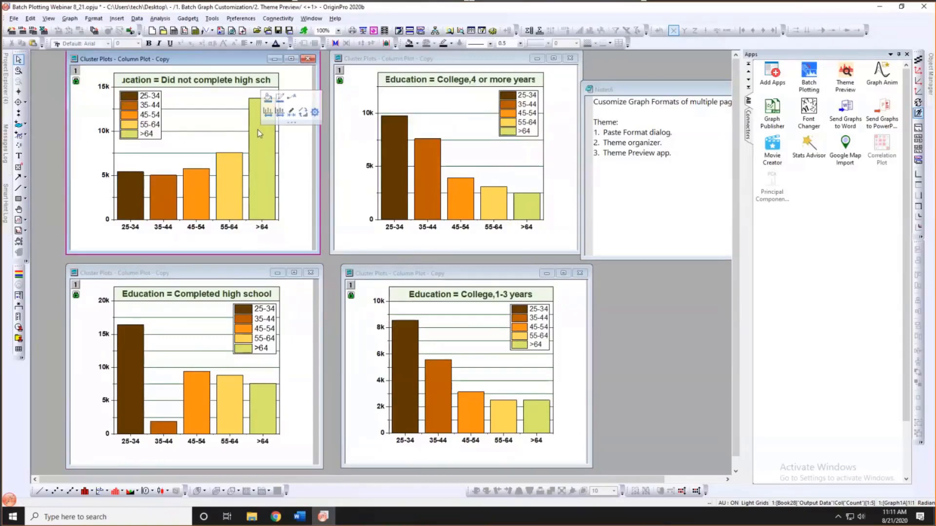
pyautogui.click(268, 98)
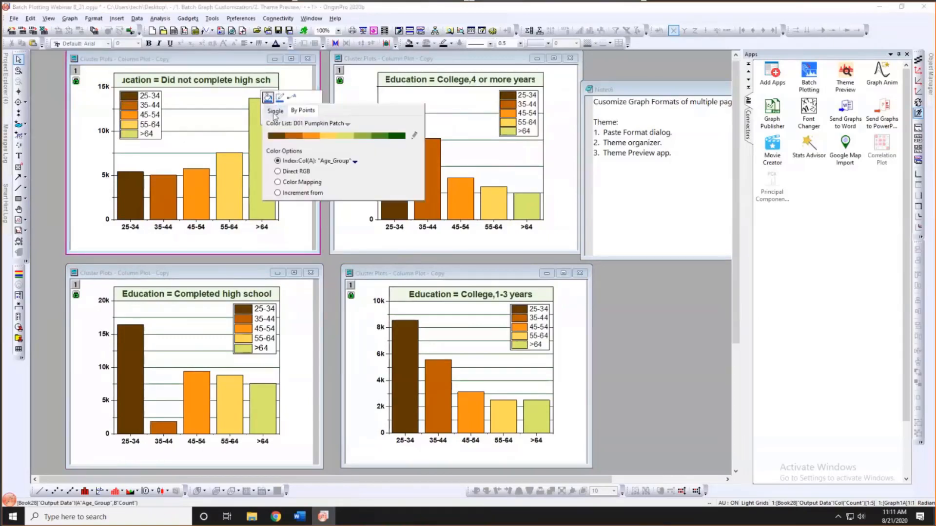
pyautogui.click(283, 124)
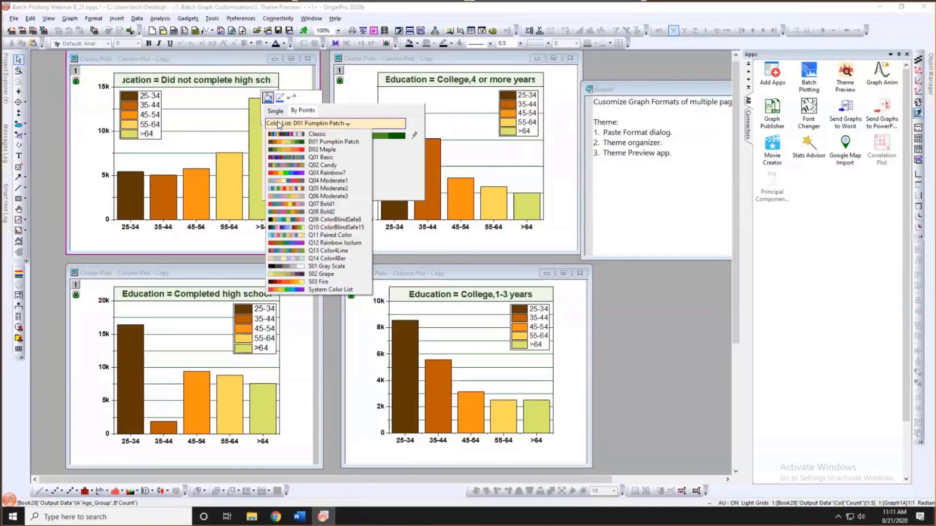
pyautogui.click(286, 188)
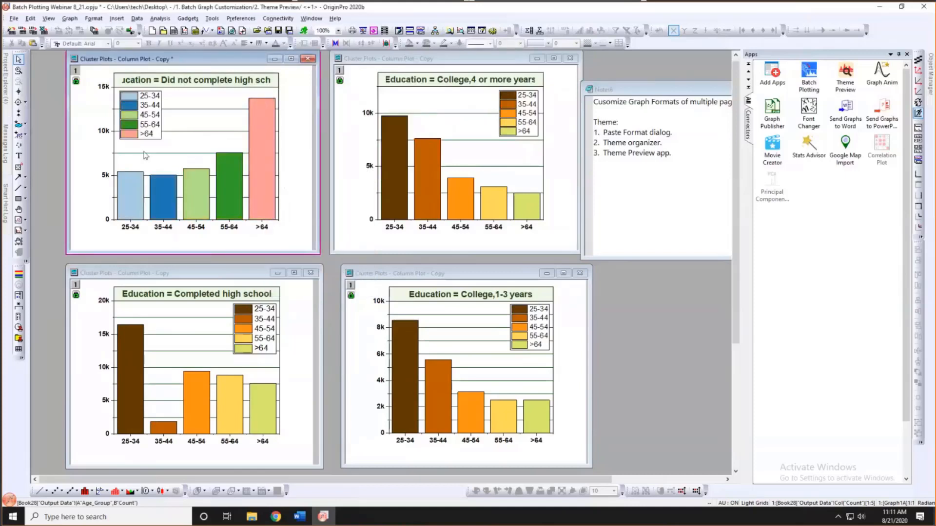
# - Set the font size of the "Education = Did not complete high school" title to 22
pyautogui.click(195, 83)
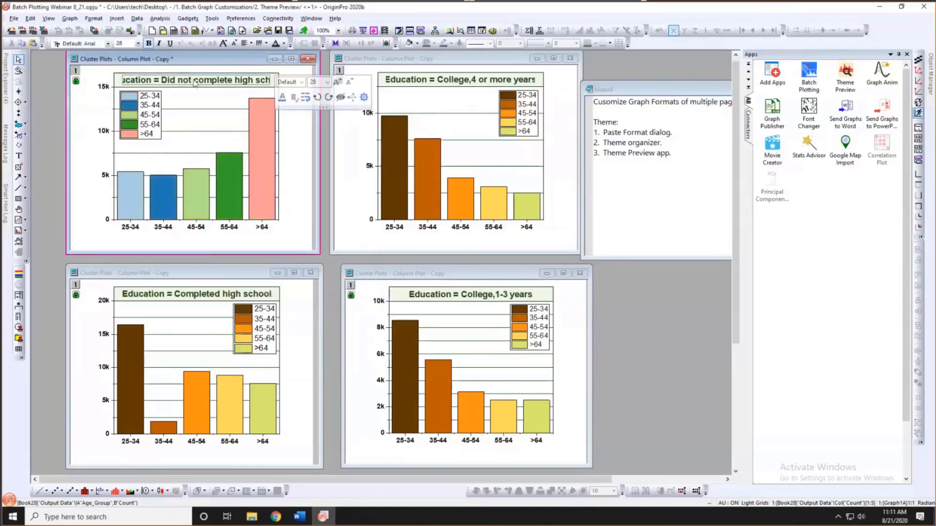
pyautogui.click(328, 83)
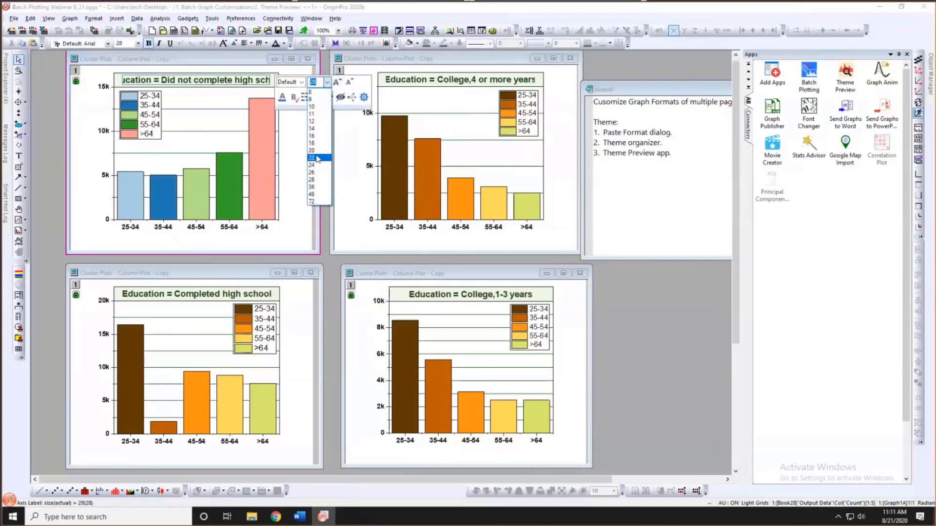
pyautogui.click(316, 158)
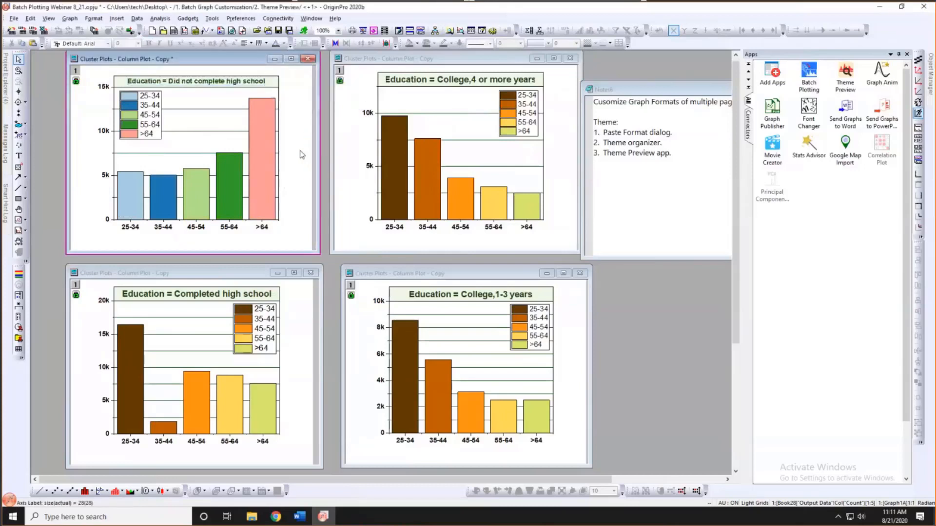
# - Set the font size of the Y-axis tick labels in the "Did not complete high school" graph to 28
pyautogui.click(101, 90)
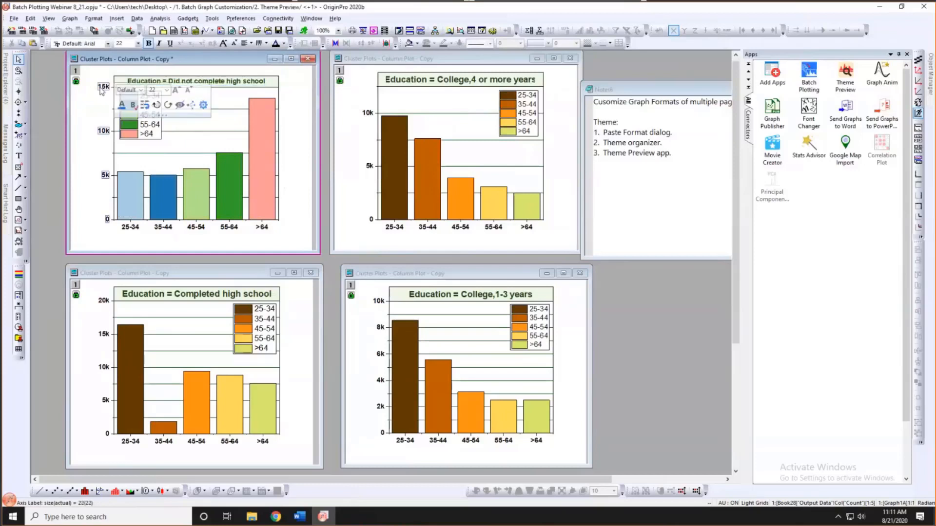
pyautogui.click(166, 90)
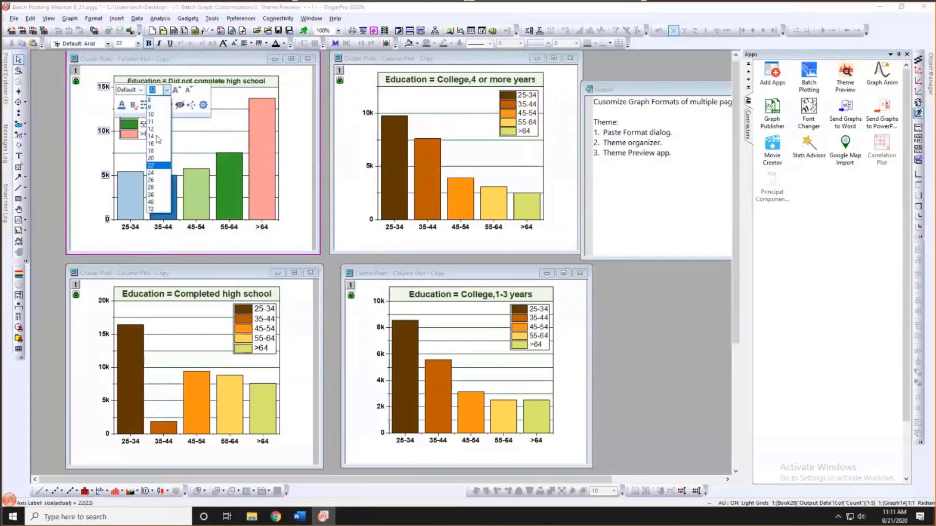
pyautogui.click(156, 181)
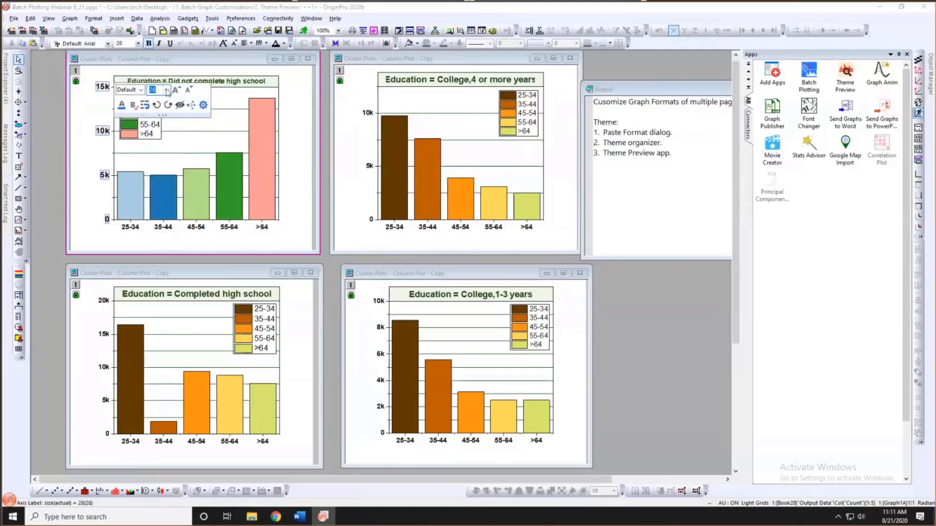
pyautogui.click(167, 91)
pyautogui.click(154, 188)
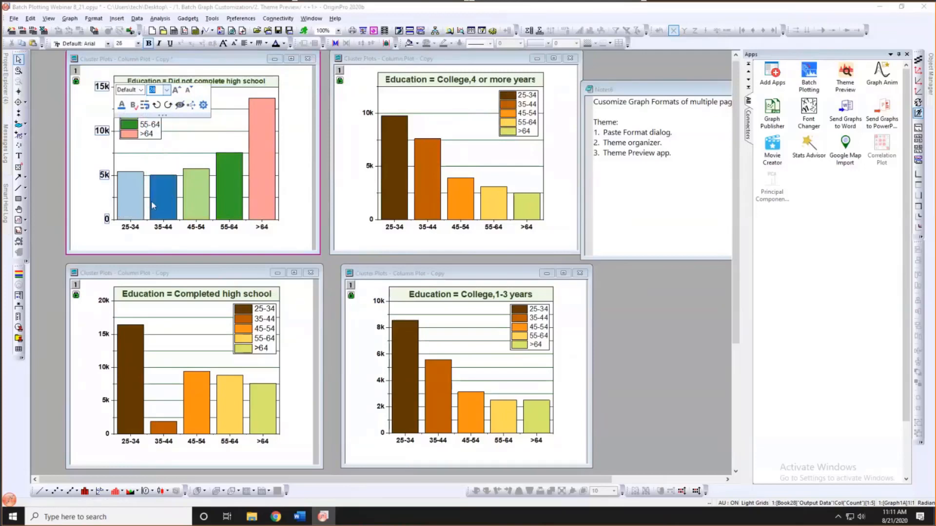
# - Set the graph's X-axis tick labels to font size 28 and move its legend to the plot's upper-right corner
pyautogui.click(137, 227)
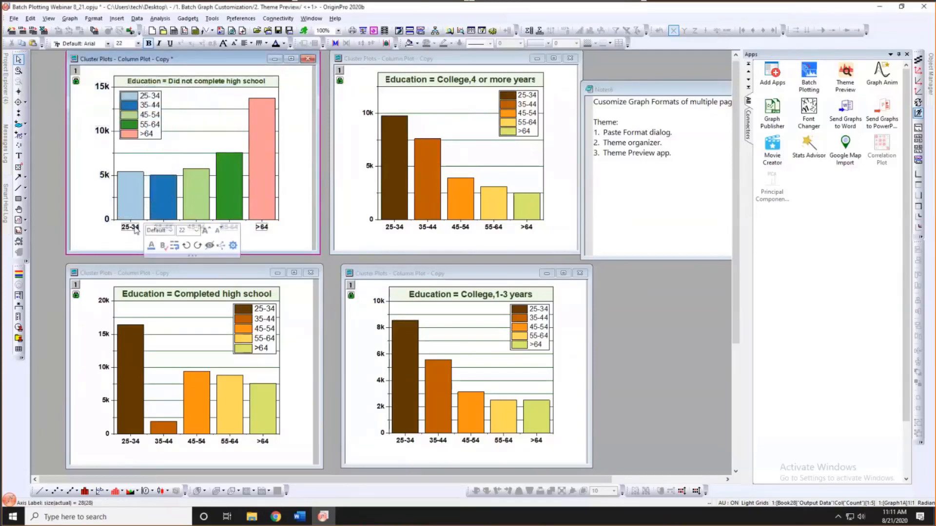
pyautogui.click(197, 231)
pyautogui.click(188, 323)
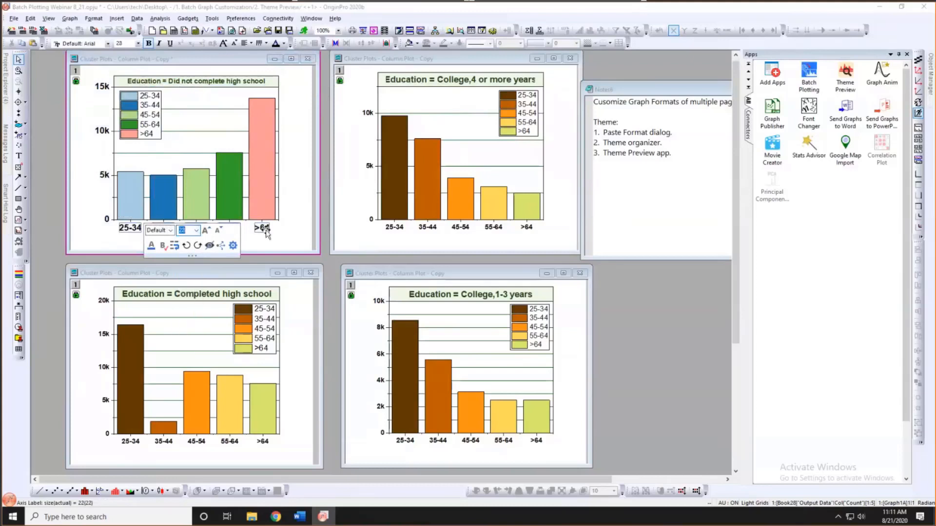
pyautogui.click(307, 205)
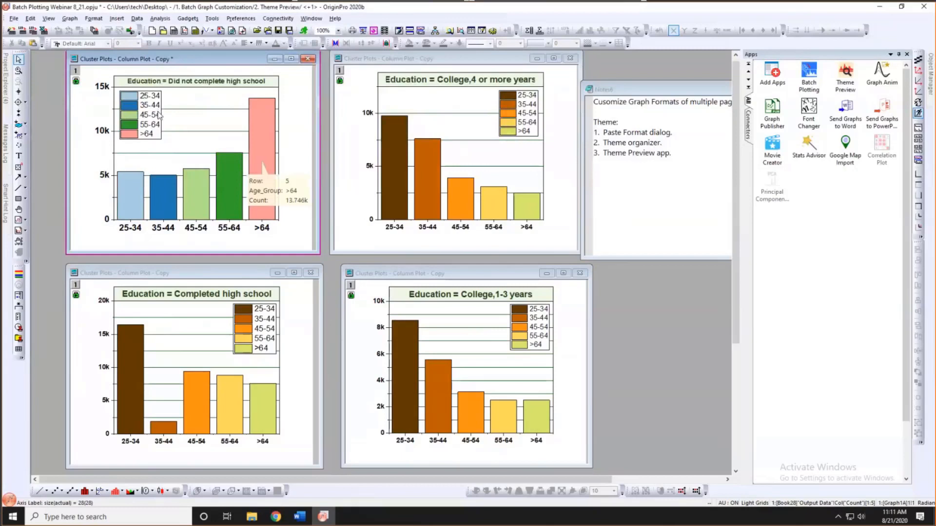
pyautogui.moveTo(159, 114); pyautogui.dragTo(246, 116)
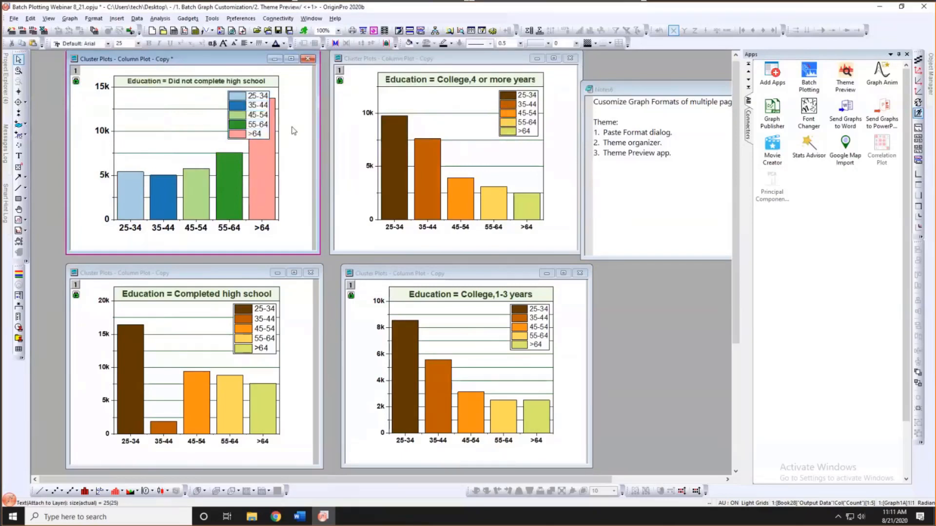
# - Copy the format of the column plot in the "Did not complete high school" graph
pyautogui.click(294, 131)
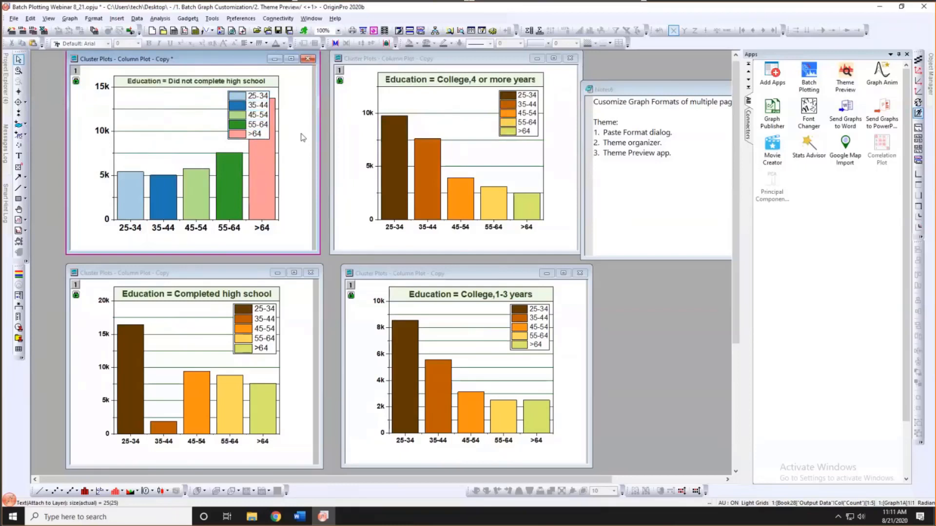
pyautogui.click(397, 59)
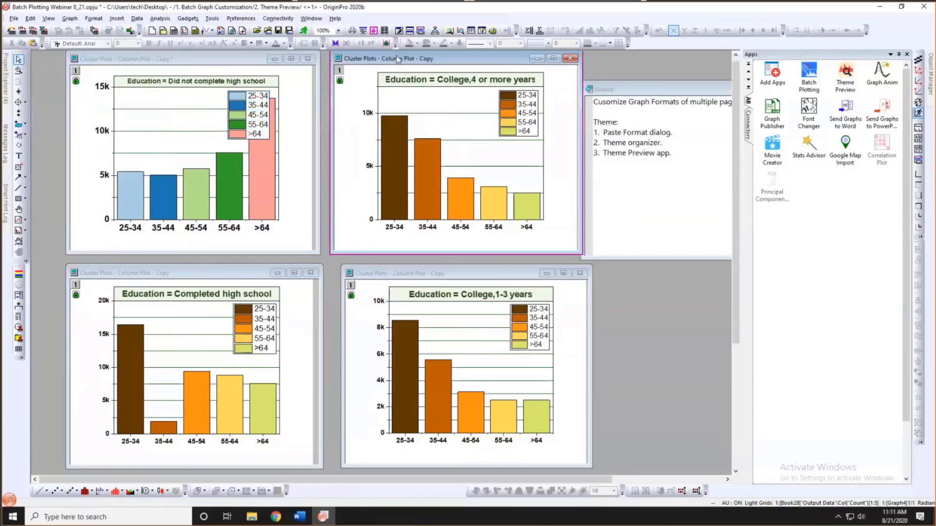
pyautogui.click(263, 163)
pyautogui.click(228, 187)
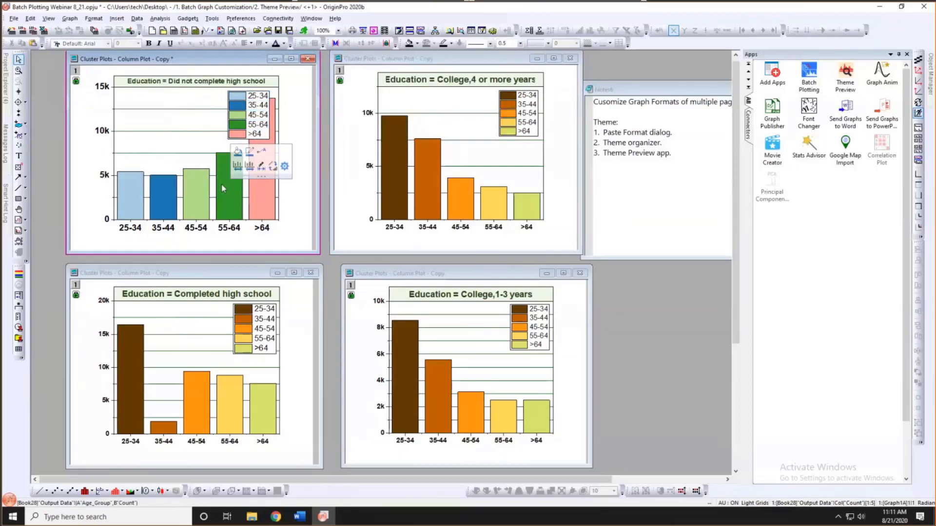
pyautogui.rightClick(223, 189)
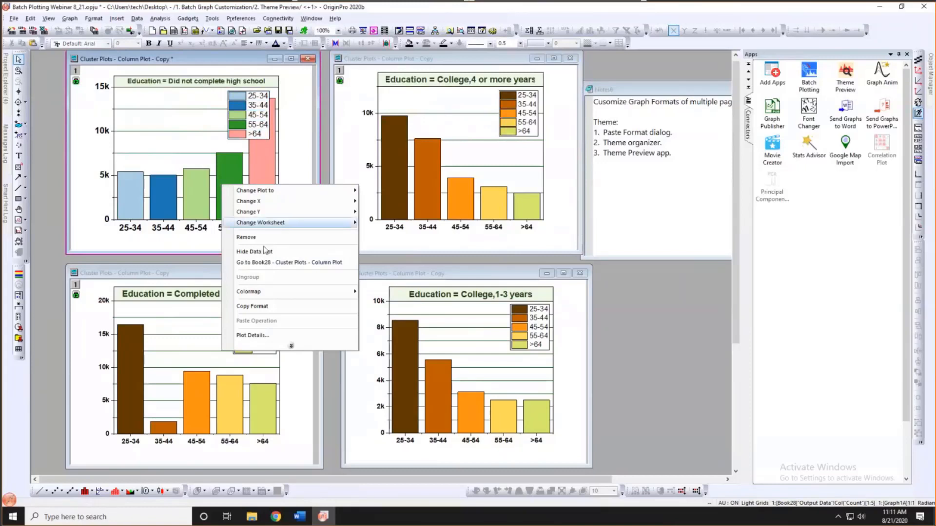
pyautogui.click(263, 307)
# - Paste all of the copied plot format onto the columns of the "College,4 or more years" graph
pyautogui.click(349, 177)
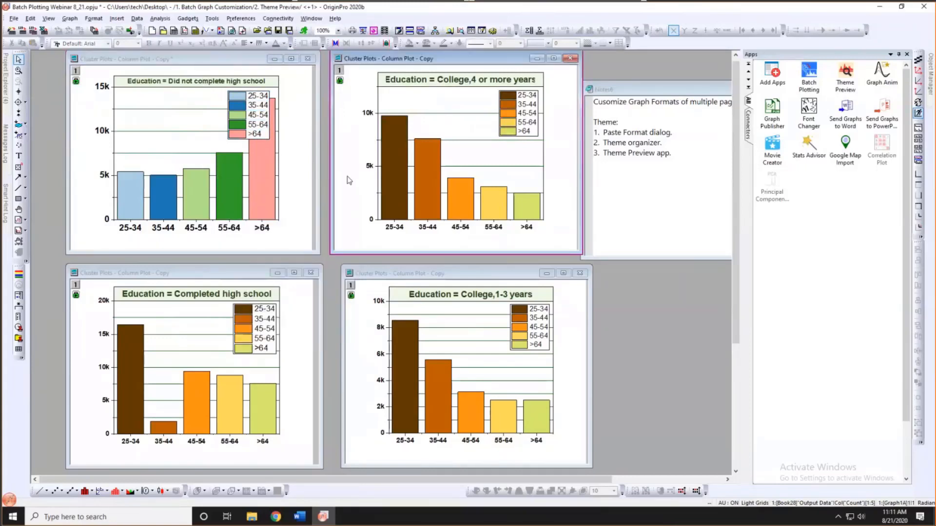
pyautogui.click(392, 156)
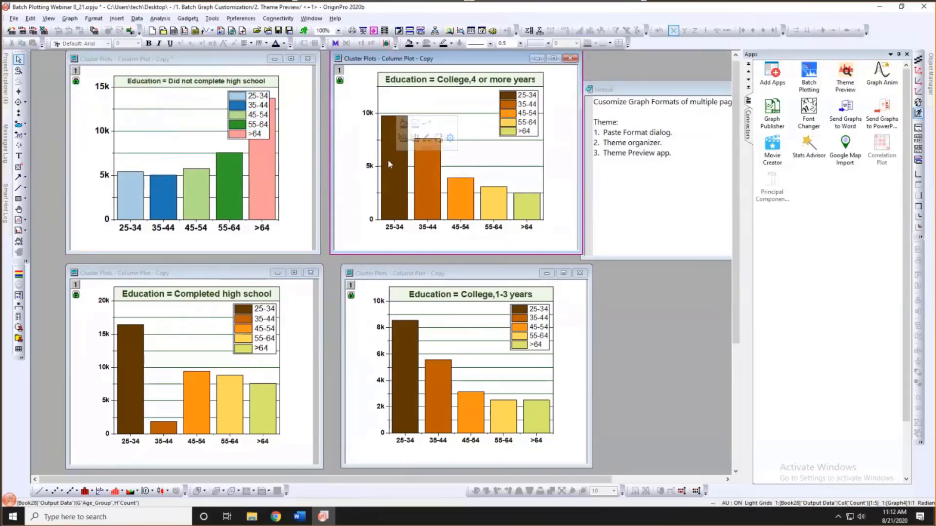
pyautogui.rightClick(389, 164)
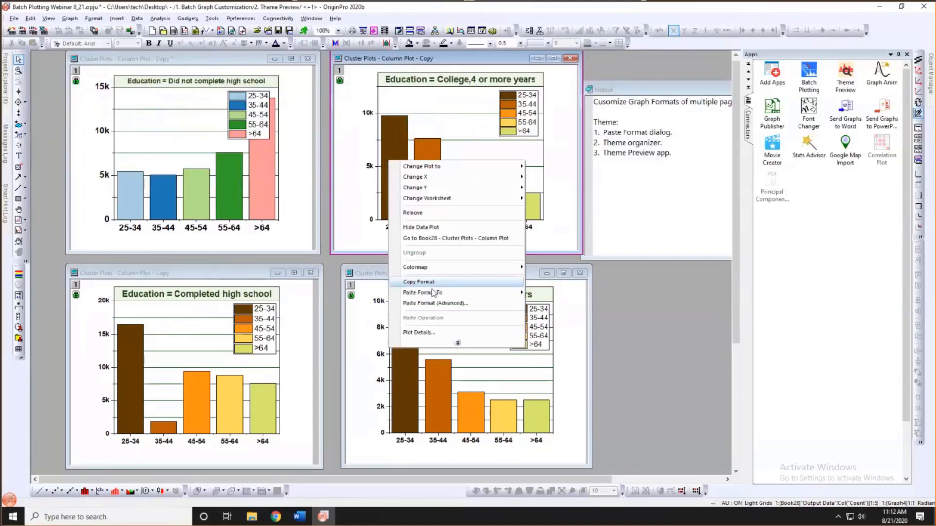
pyautogui.moveTo(433, 295)
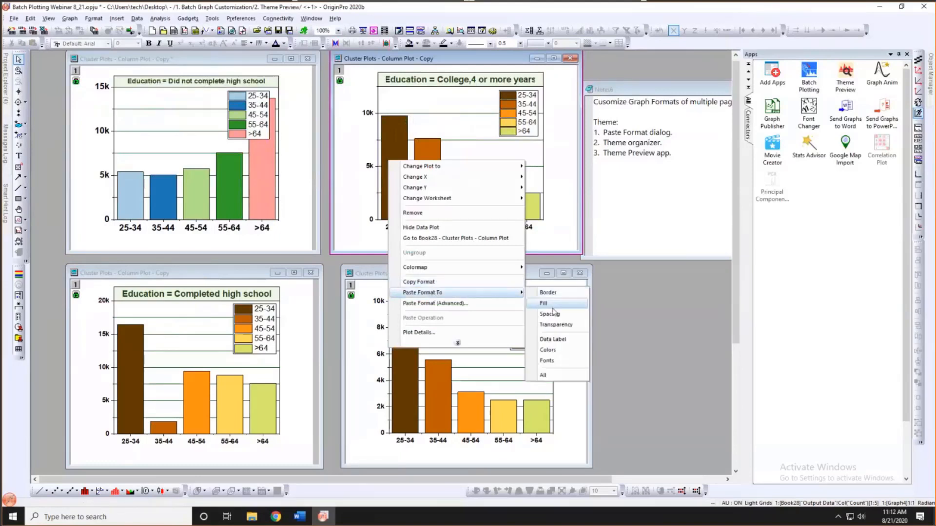
pyautogui.click(549, 377)
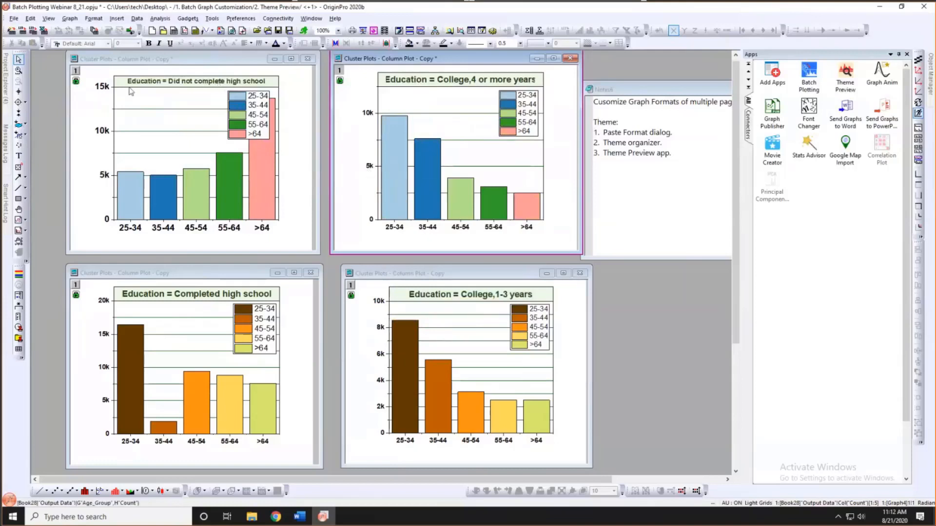
# - Copy the Y-axis tick label format from the "Did not complete high school" graph and paste all of it onto the Y-axis labels of "College,4 or more years"
pyautogui.click(109, 88)
pyautogui.rightClick(109, 88)
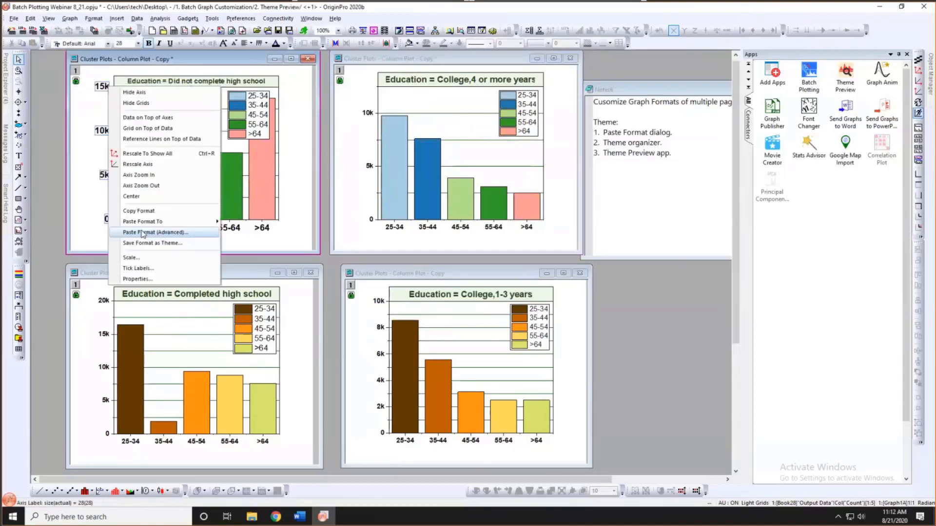
pyautogui.click(146, 217)
pyautogui.click(368, 114)
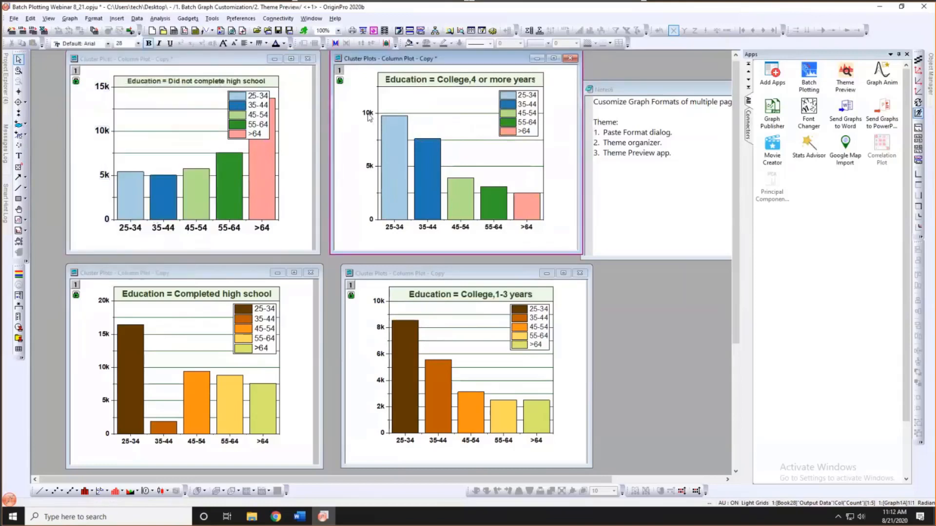
pyautogui.rightClick(368, 113)
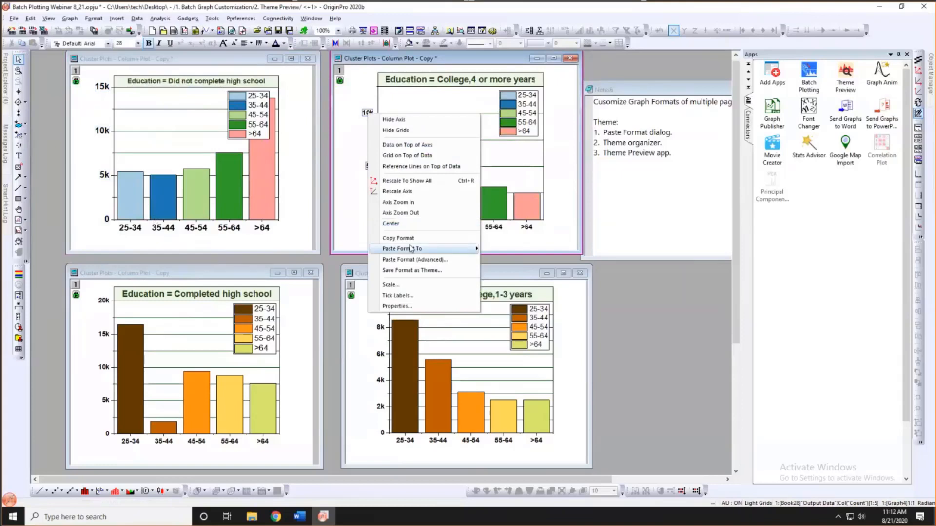
pyautogui.moveTo(412, 250)
pyautogui.click(505, 310)
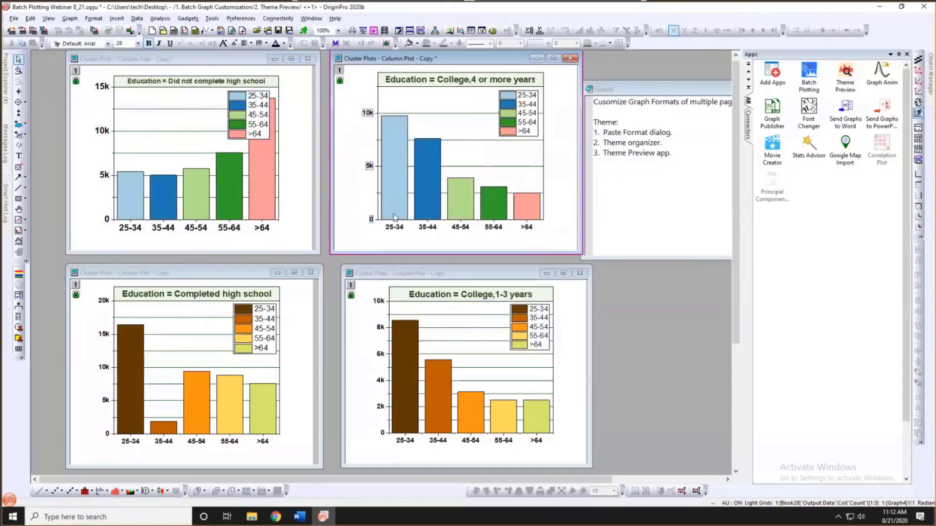
pyautogui.click(356, 199)
# - Copy the title format of the "Did not complete high school" graph and paste all of it onto the "College,4 or more years" title
pyautogui.rightClick(220, 80)
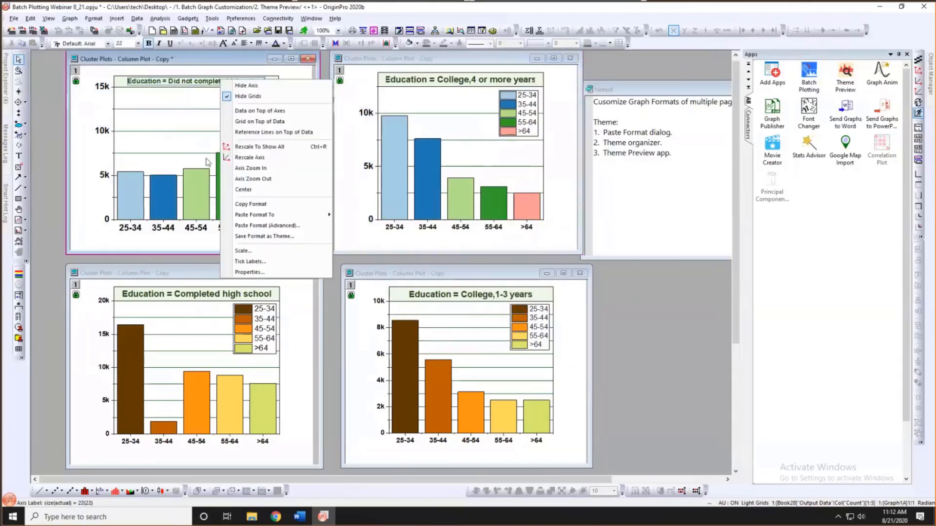
pyautogui.moveTo(326, 217)
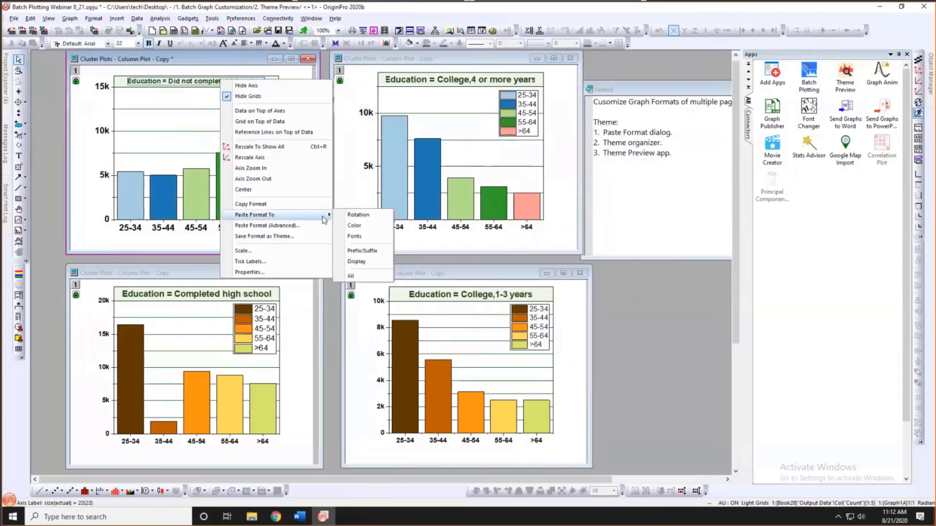
pyautogui.click(360, 226)
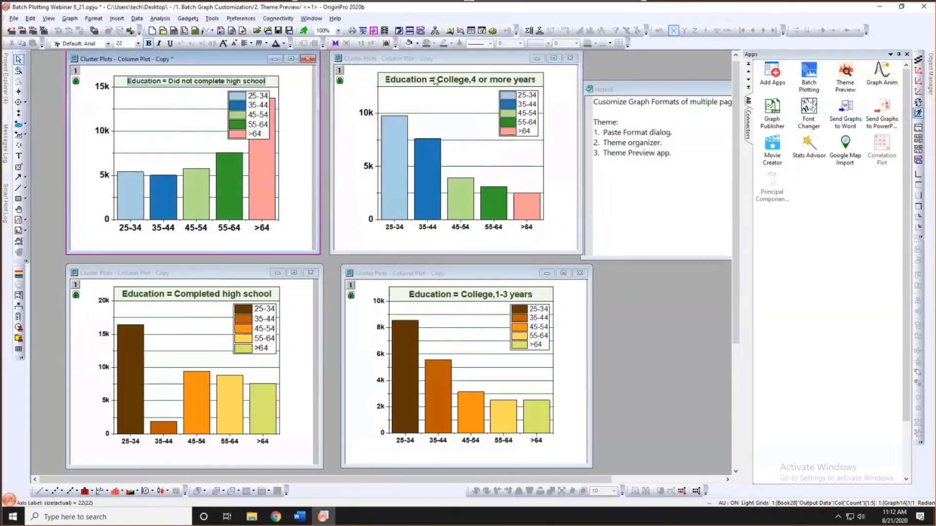
pyautogui.click(435, 81)
pyautogui.rightClick(436, 80)
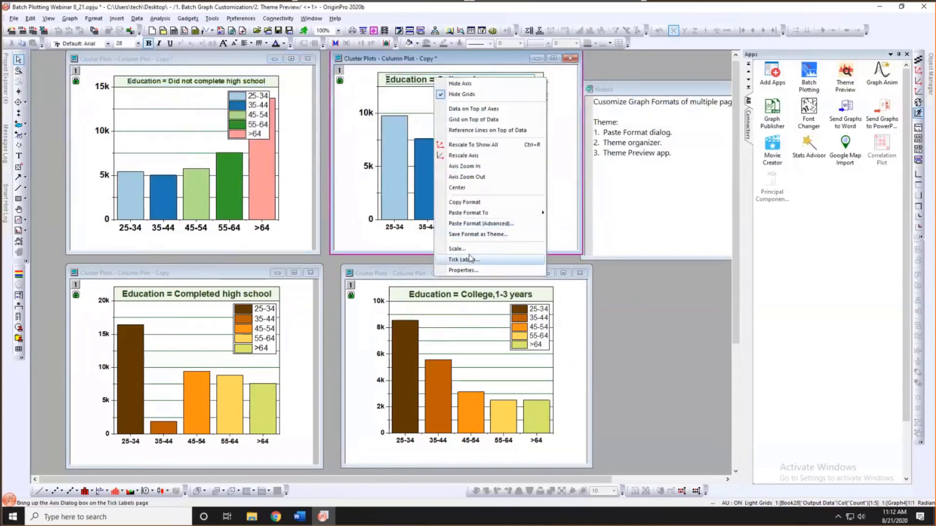
pyautogui.moveTo(475, 214)
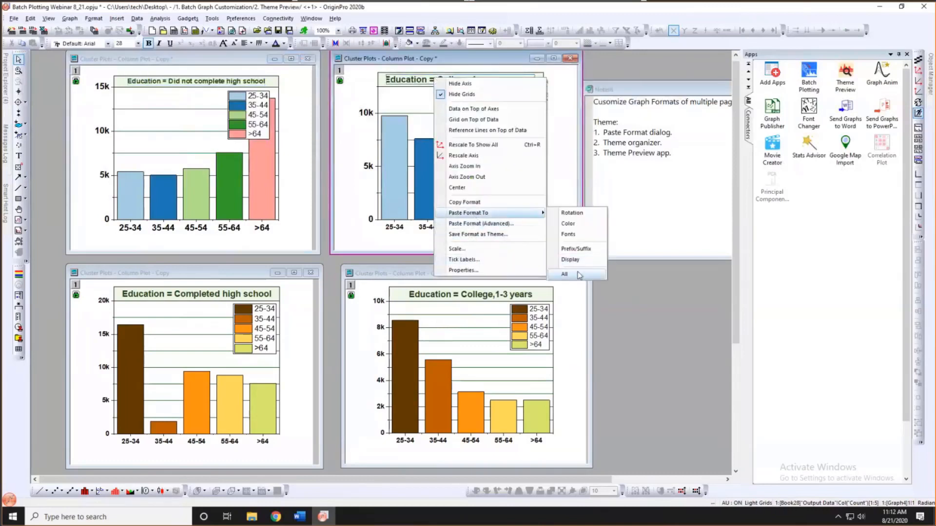
pyautogui.click(579, 276)
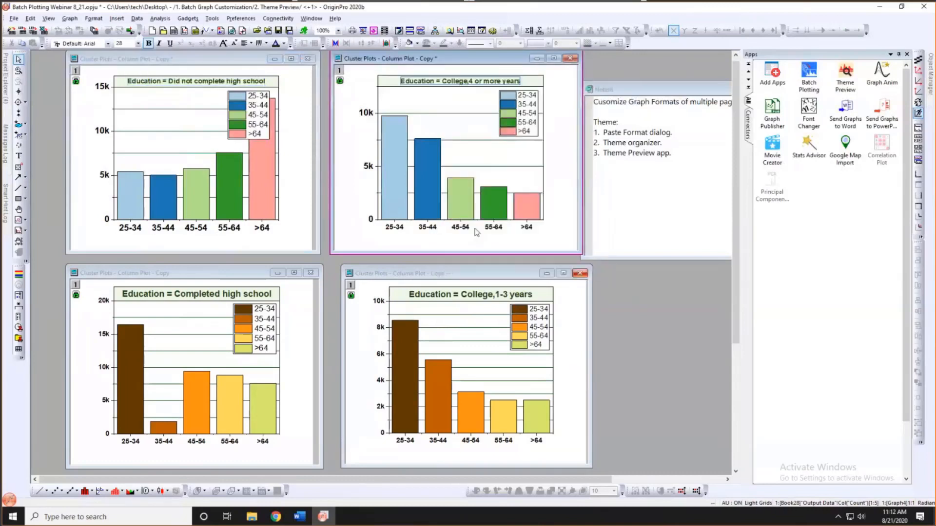
pyautogui.click(440, 244)
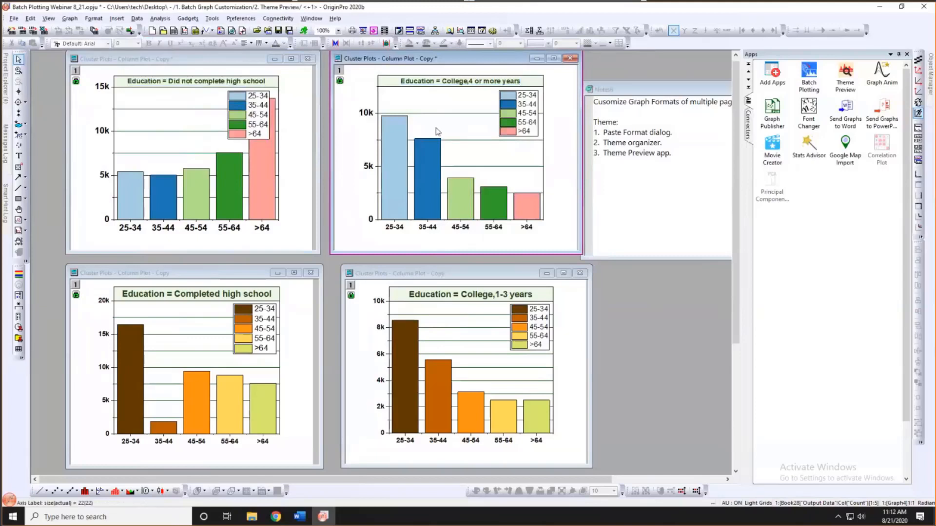
# - Fill the plot layer background of the "Did not complete high school" graph with light gray
pyautogui.click(181, 125)
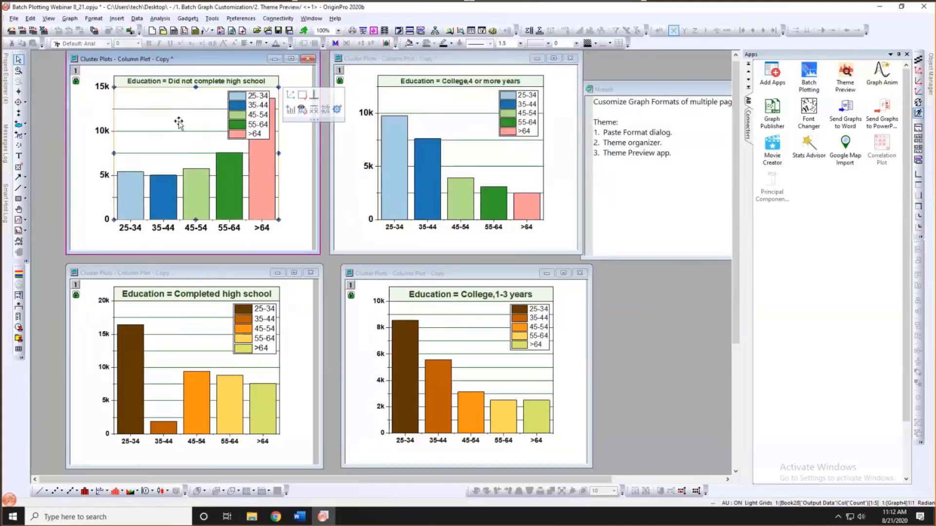
pyautogui.click(419, 44)
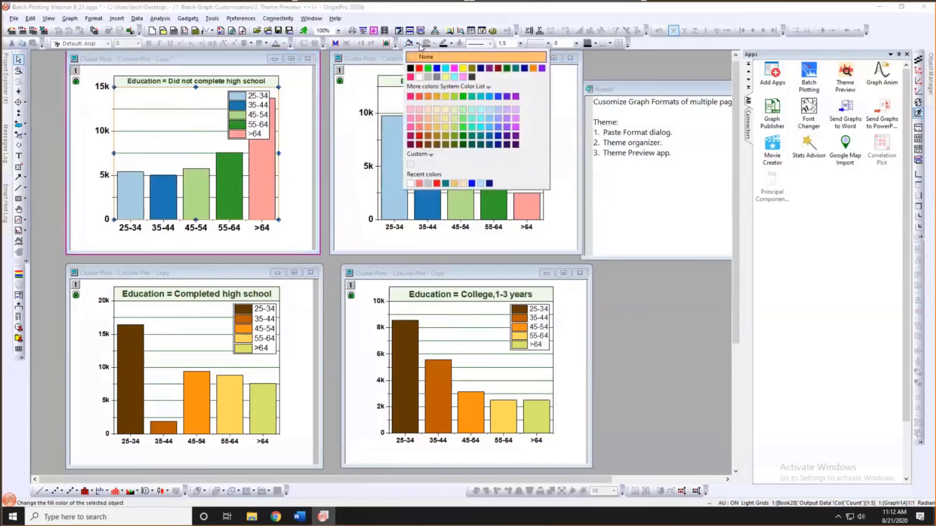
pyautogui.click(427, 77)
pyautogui.click(295, 128)
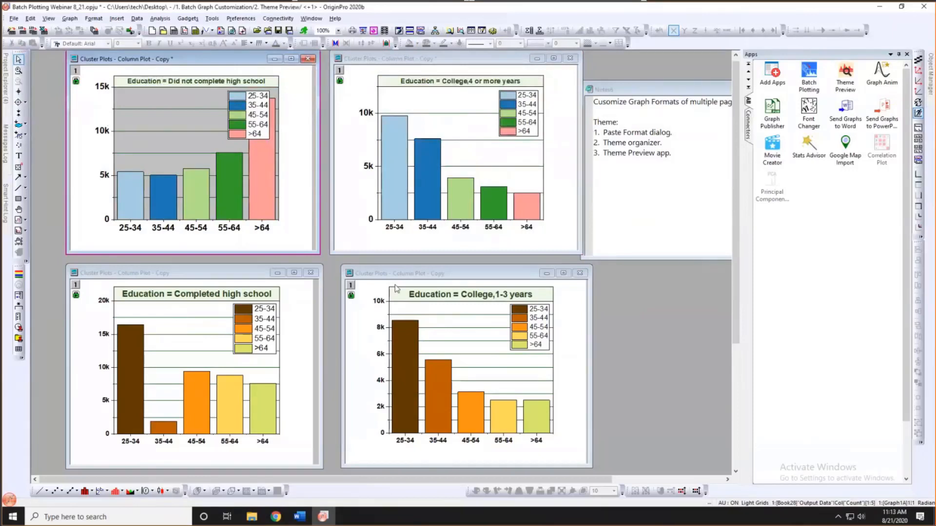
# - Copy all formats of the "Did not complete high school" graph page
pyautogui.rightClick(297, 183)
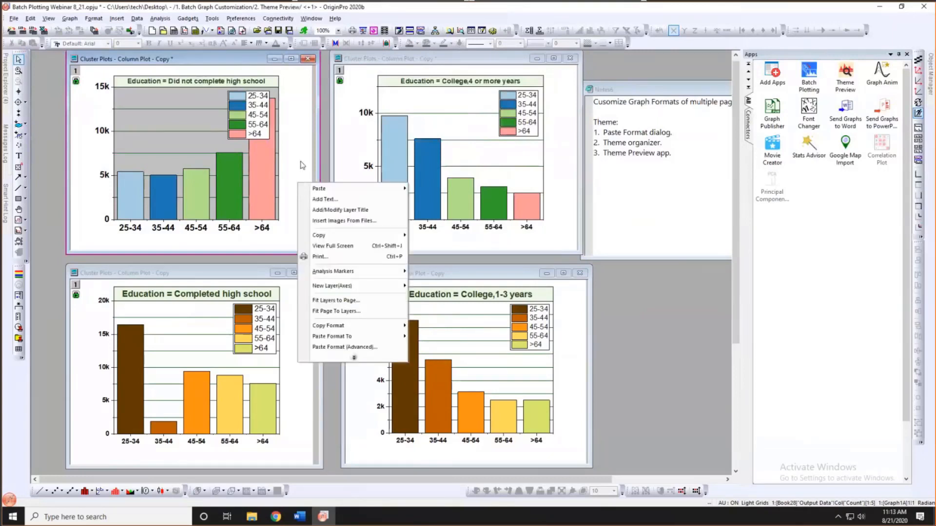
pyautogui.click(301, 165)
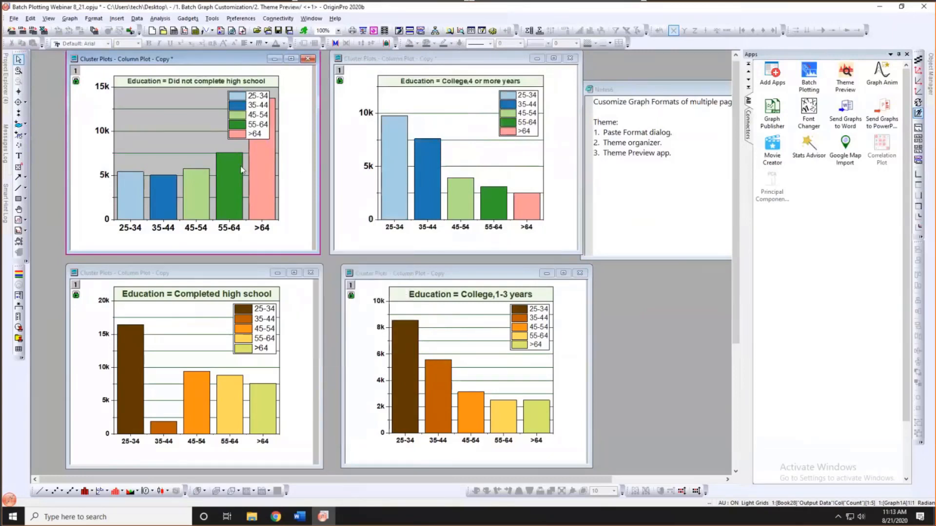
pyautogui.rightClick(298, 149)
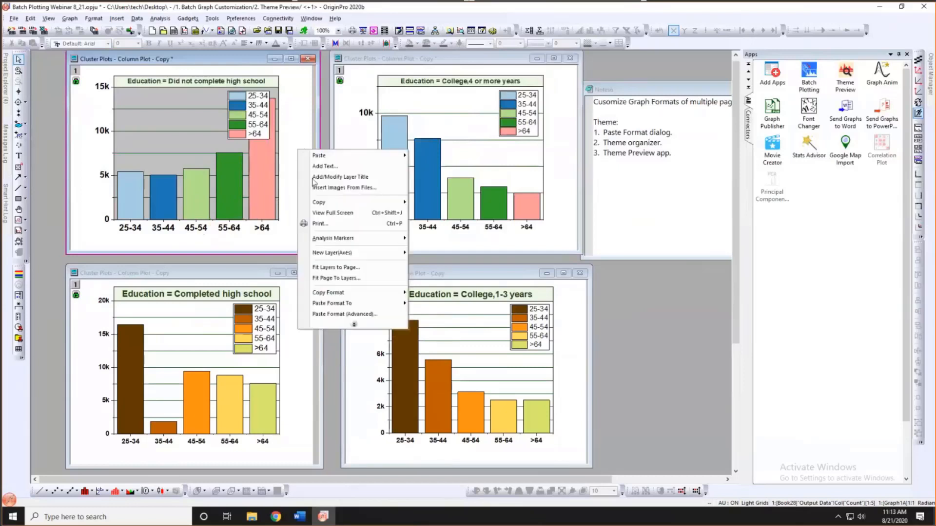
pyautogui.moveTo(316, 155)
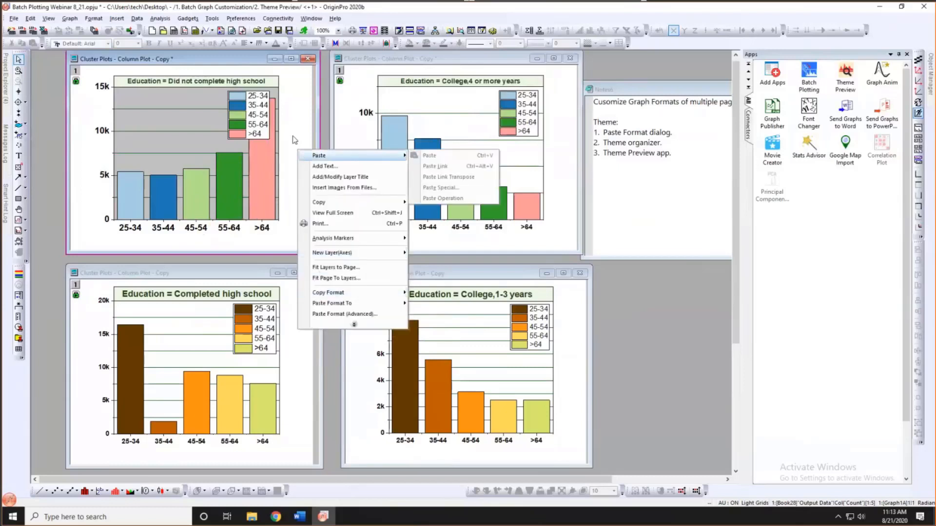
pyautogui.moveTo(381, 295)
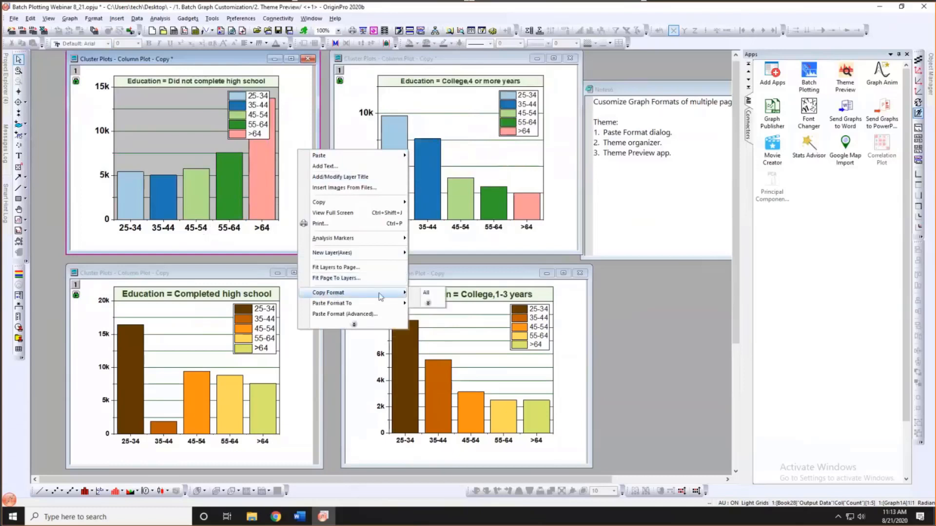
pyautogui.click(426, 293)
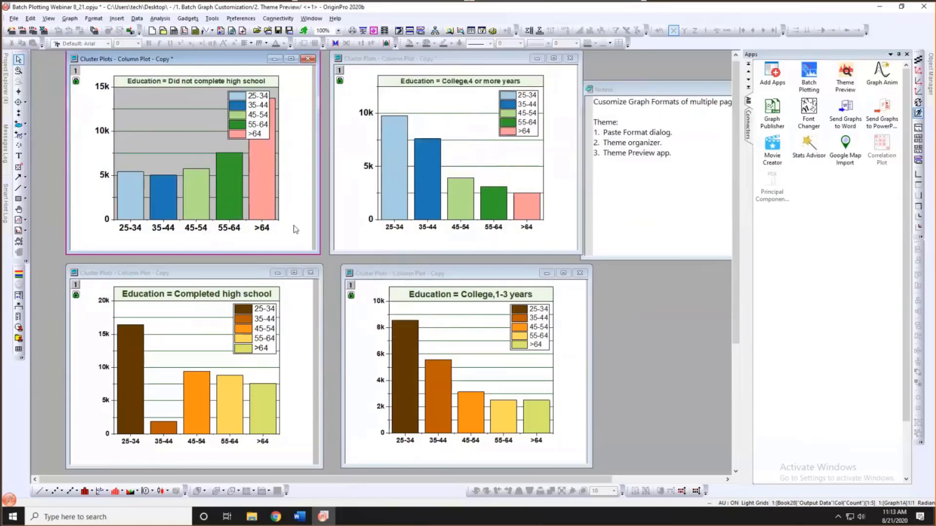
# - Open the advanced format pasting settings, check the Theme File source, and return to Clipboard as the source to apply from
pyautogui.rightClick(299, 182)
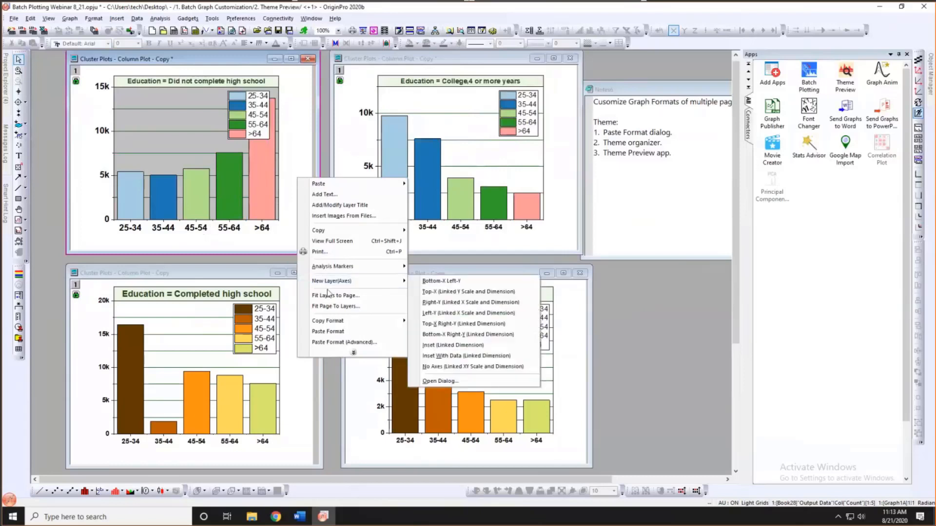
pyautogui.click(340, 355)
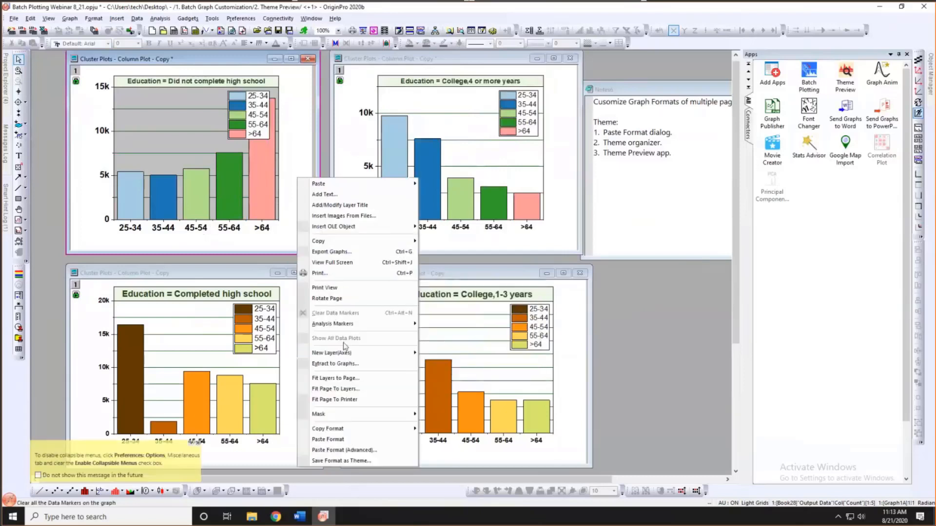
pyautogui.click(368, 450)
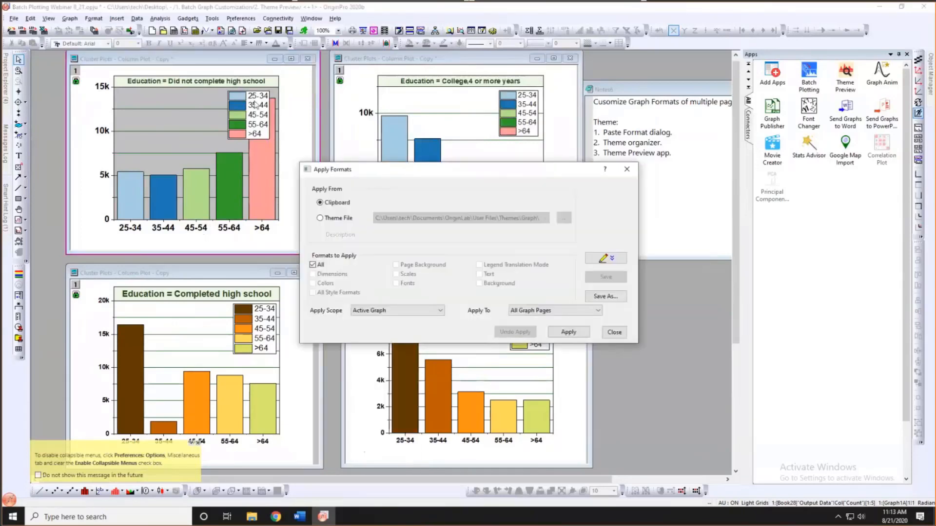
pyautogui.moveTo(383, 174); pyautogui.dragTo(255, 105)
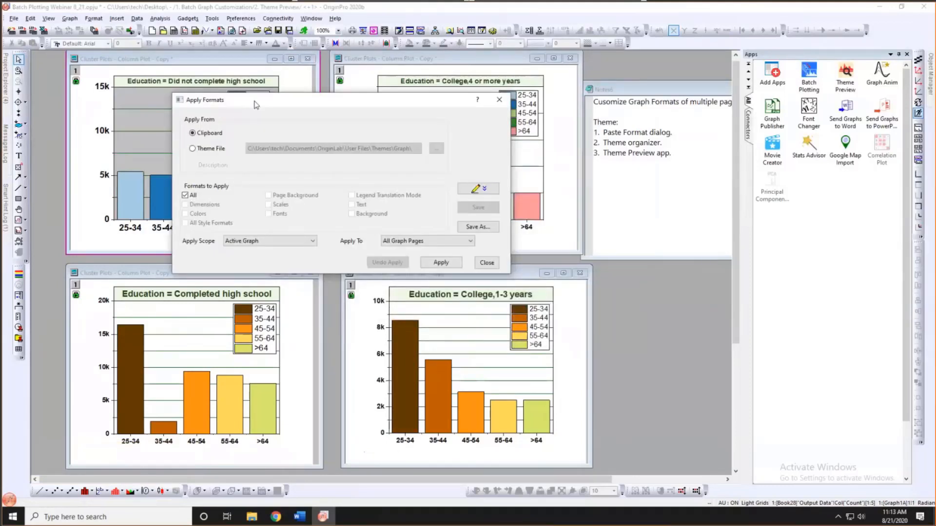
pyautogui.click(209, 150)
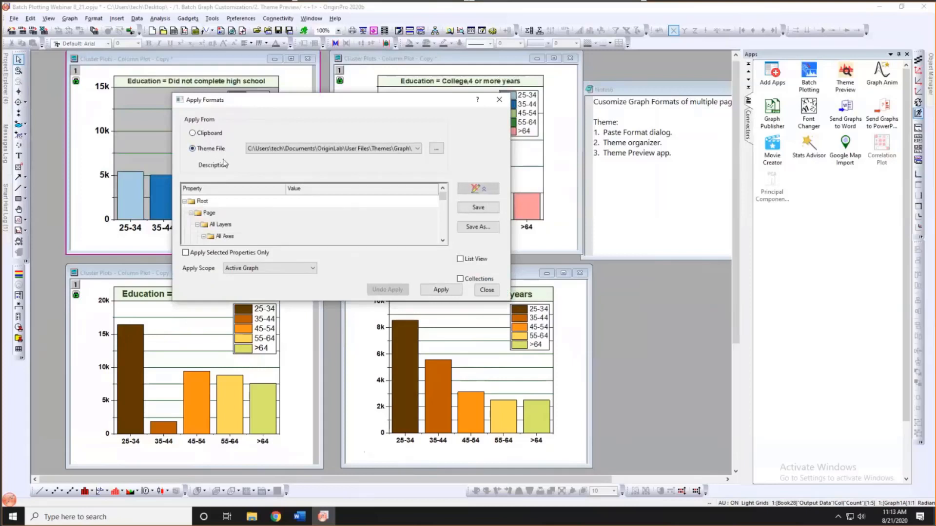
pyautogui.click(217, 136)
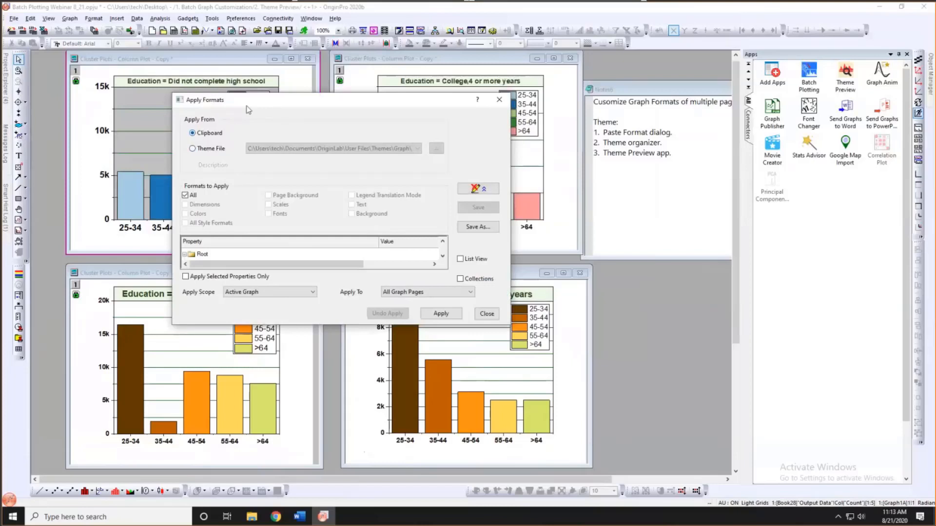
# - Enlarge the property tree in the Apply Formats dialog and examine the copied format properties
pyautogui.moveTo(250, 107); pyautogui.dragTo(269, 94)
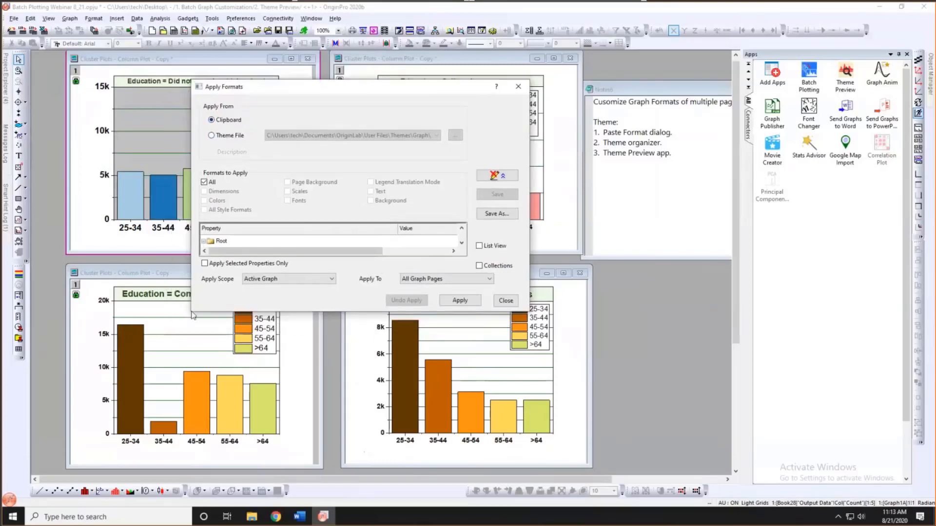
pyautogui.click(508, 178)
pyautogui.click(508, 178)
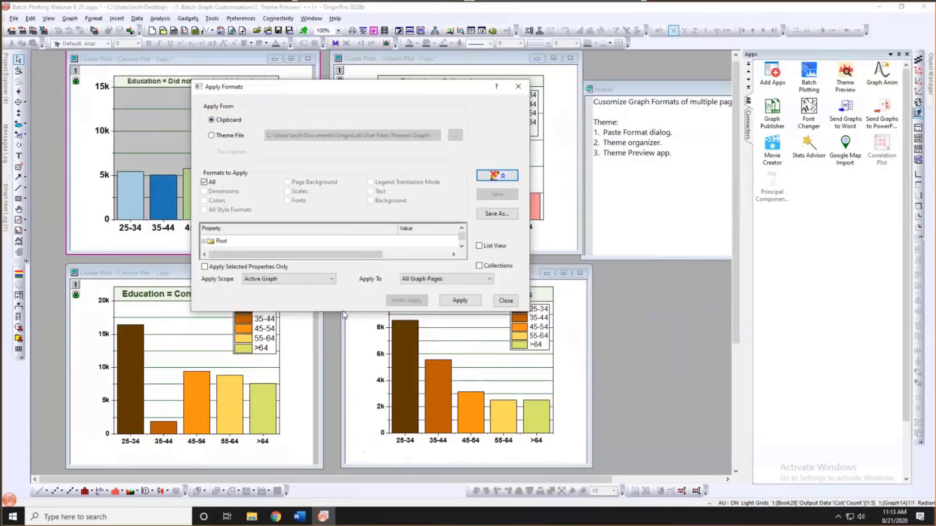
pyautogui.moveTo(342, 313); pyautogui.dragTo(329, 457)
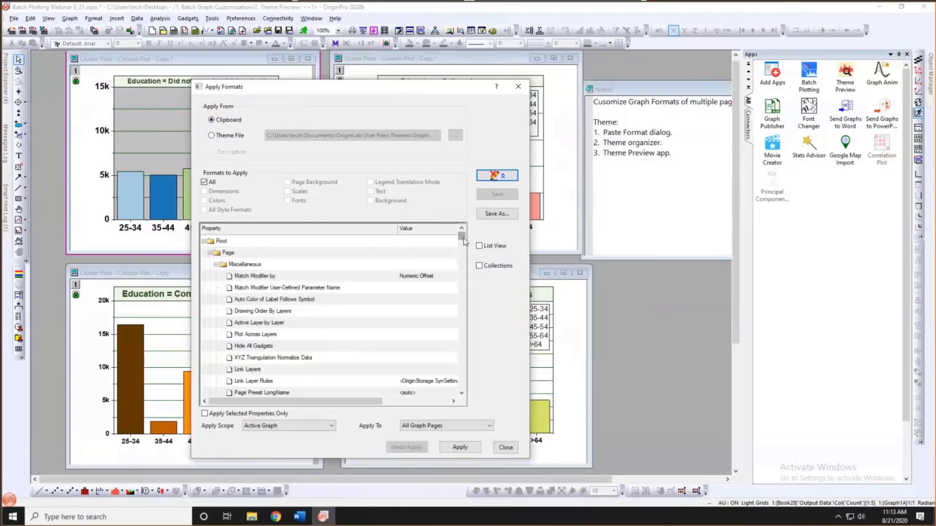
pyautogui.moveTo(461, 238); pyautogui.dragTo(464, 244)
pyautogui.scroll(5, 451, 248)
pyautogui.moveTo(407, 83); pyautogui.dragTo(443, 50)
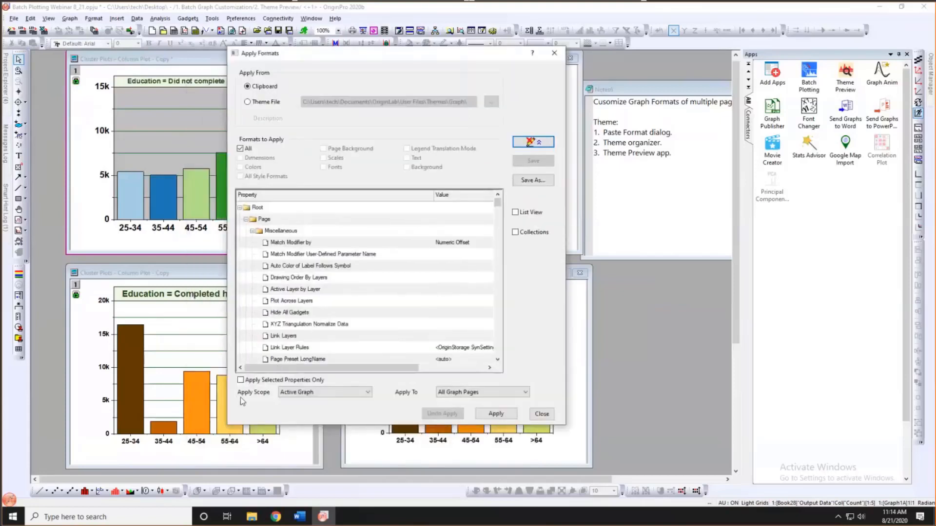
# - Apply all copied formats to all graphs in this folder, targeting all graph pages, and close the dialog
pyautogui.click(305, 393)
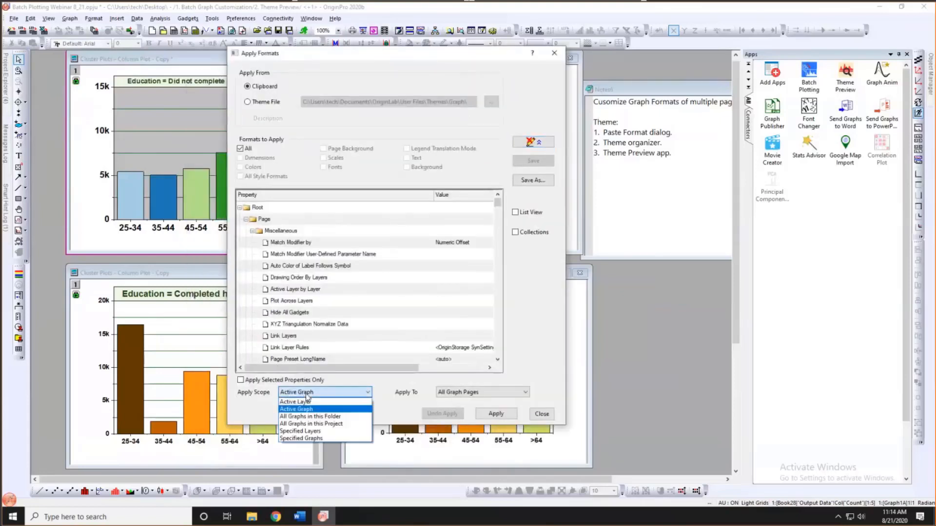
pyautogui.click(337, 418)
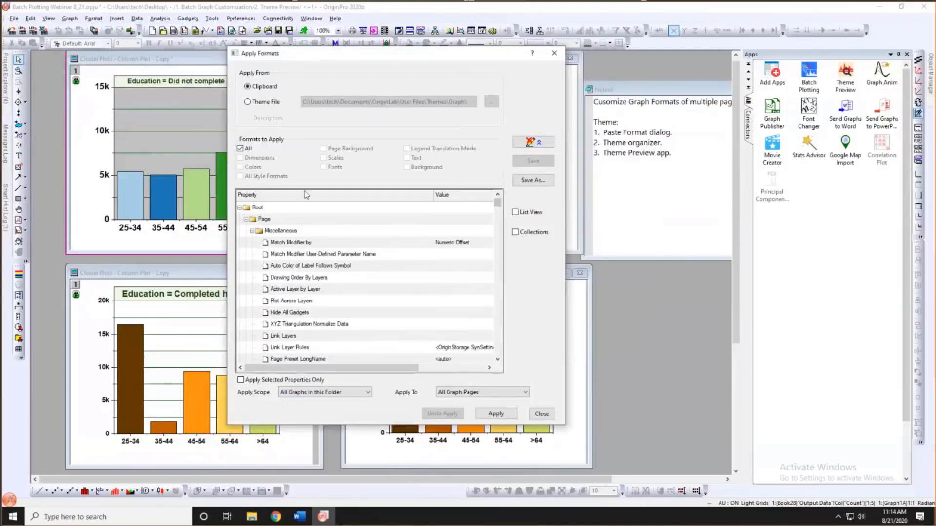
pyautogui.moveTo(322, 53); pyautogui.dragTo(152, 41)
pyautogui.click(327, 402)
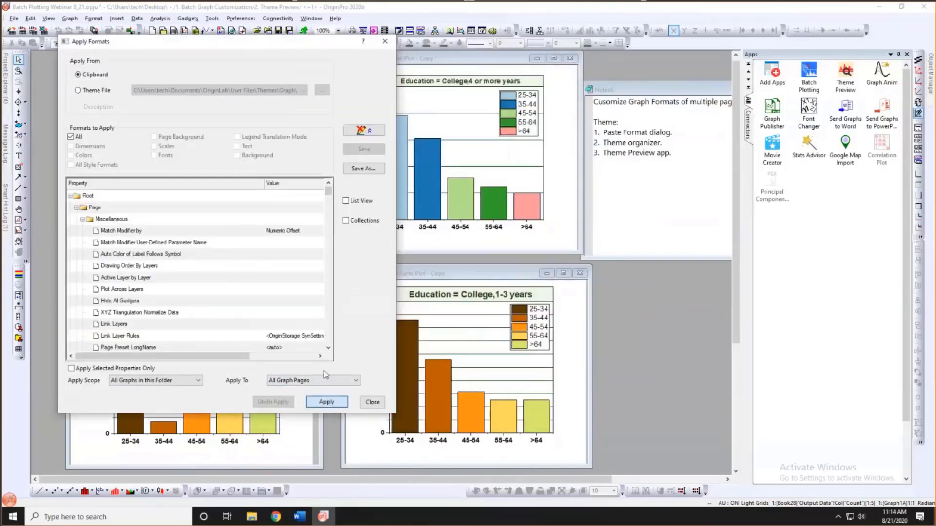
pyautogui.click(372, 403)
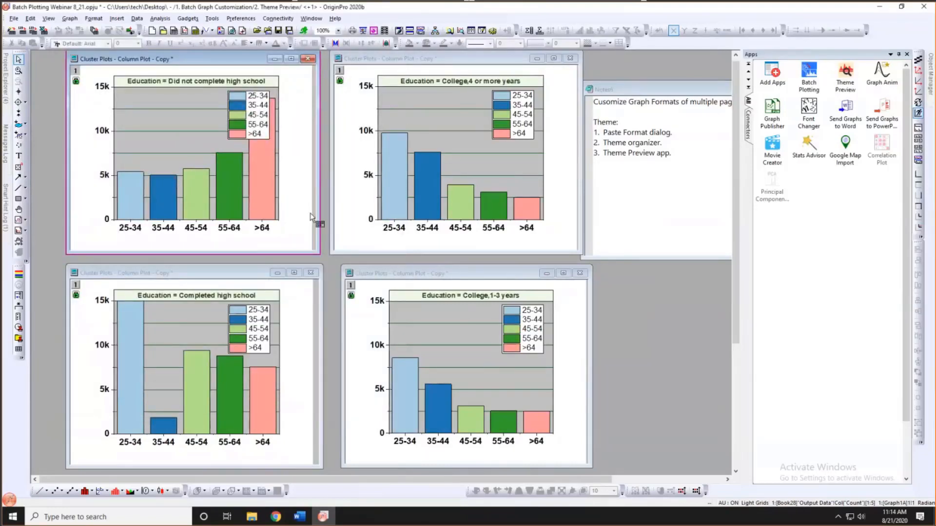
# - Open Theme Preview for the "Did not complete high school" graph and preview the Axis From 0 theme
pyautogui.click(356, 67)
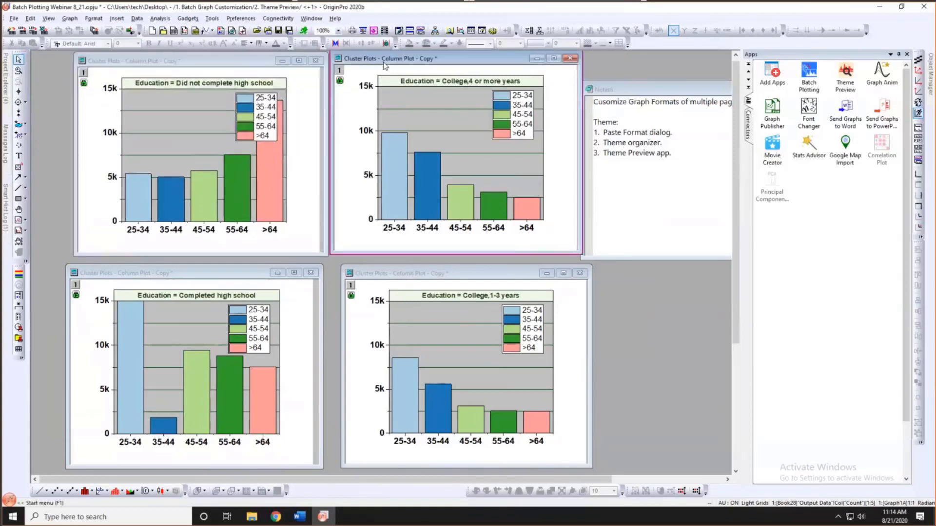
pyautogui.moveTo(382, 67); pyautogui.dragTo(394, 70)
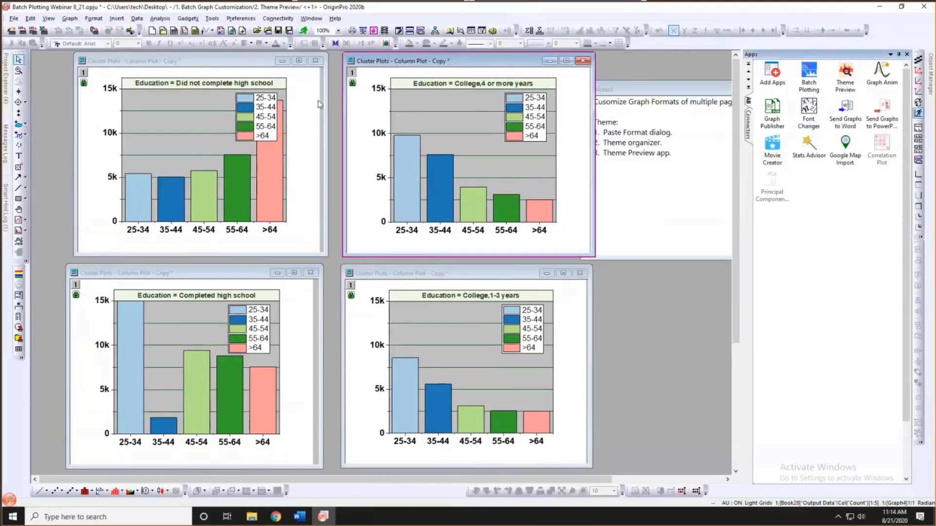
pyautogui.click(253, 64)
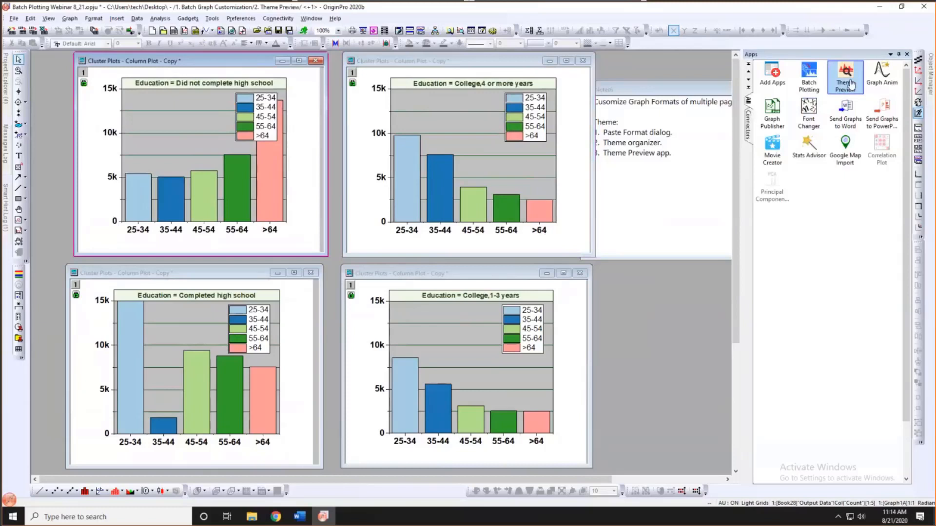
pyautogui.click(850, 85)
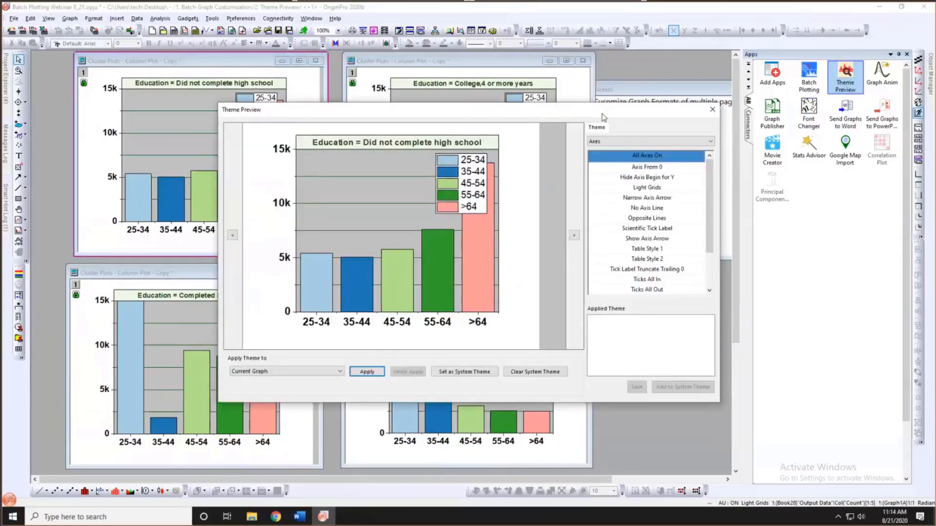
pyautogui.moveTo(581, 117); pyautogui.dragTo(526, 122)
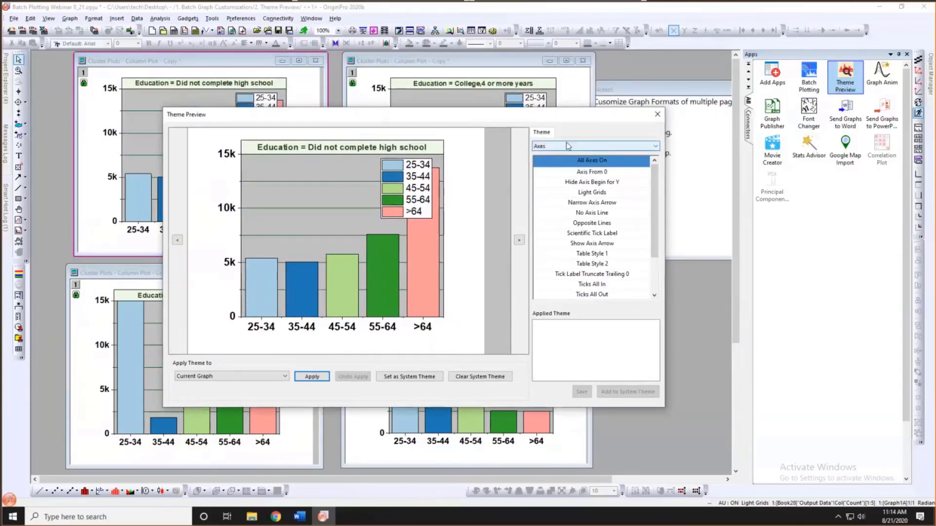
pyautogui.click(595, 174)
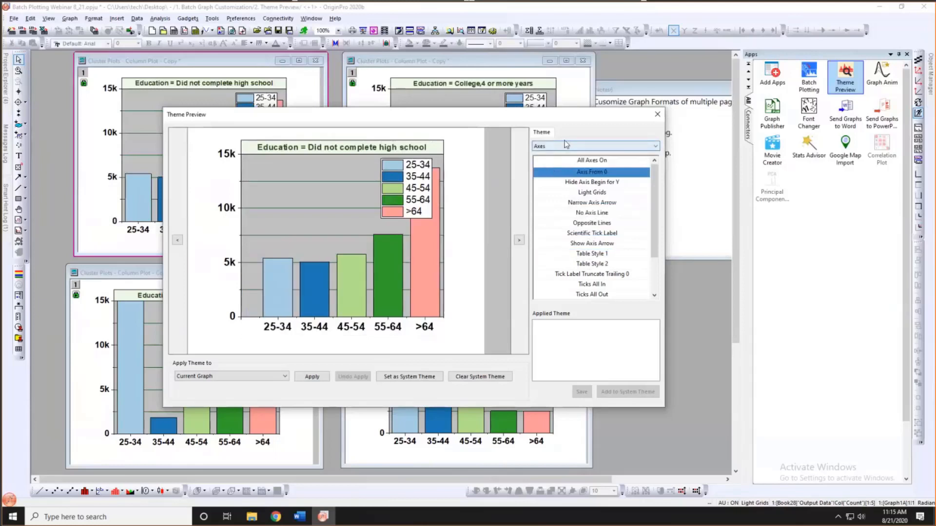
# - Apply the Color Scheme Q14 theme to all graphs in the folder
pyautogui.click(582, 146)
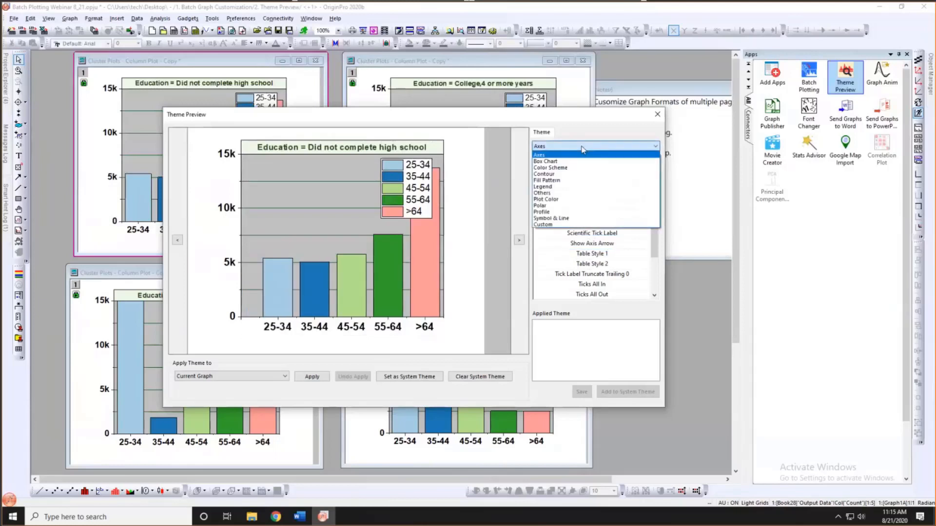
pyautogui.click(569, 169)
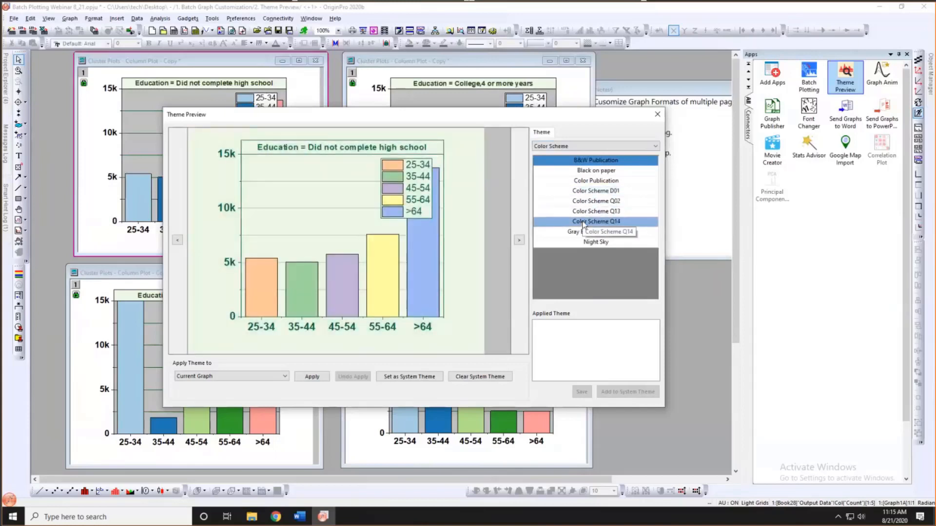
pyautogui.click(583, 222)
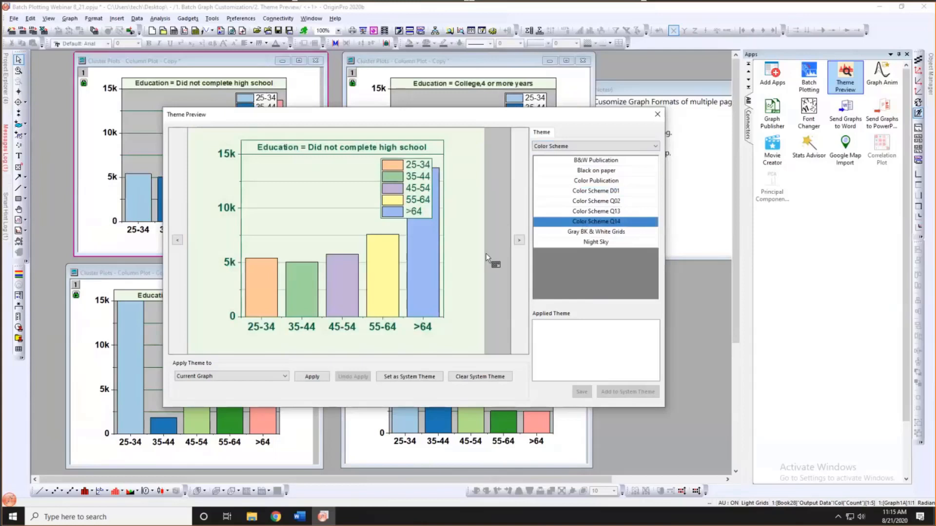
pyautogui.click(285, 377)
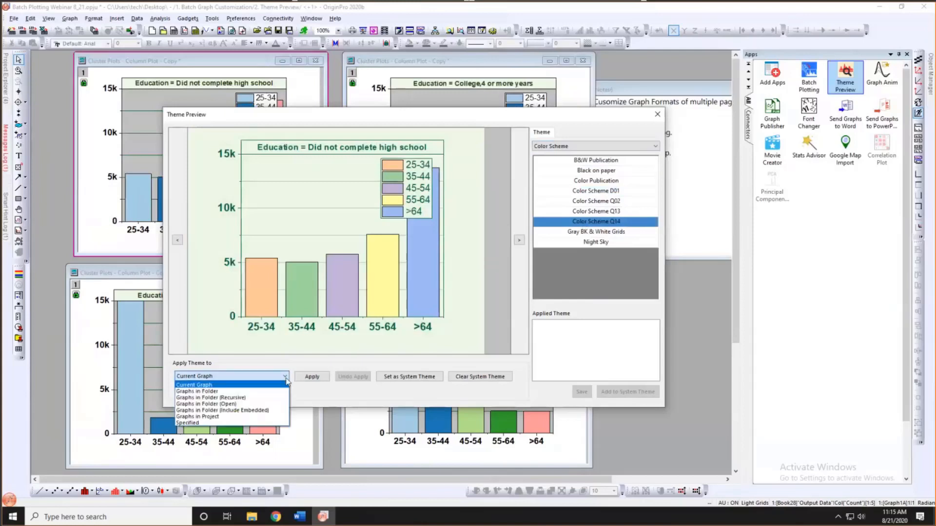
pyautogui.click(235, 391)
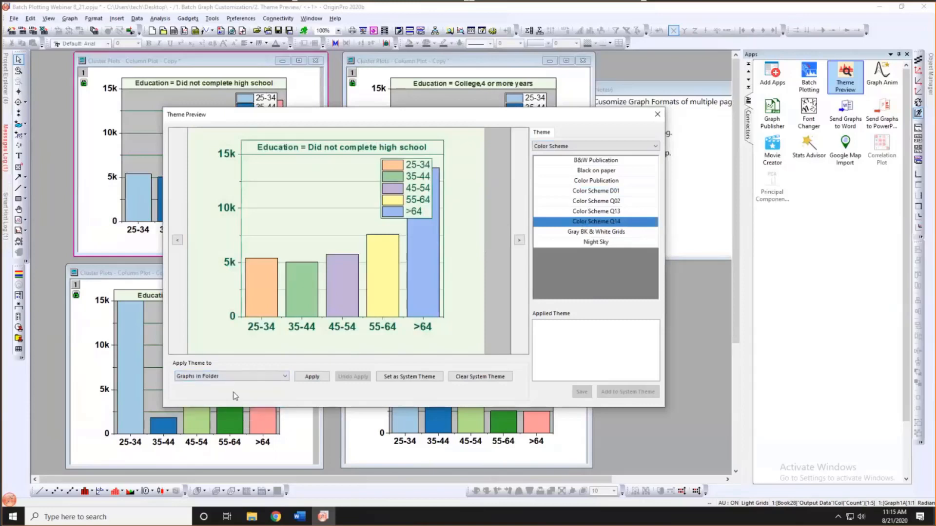
pyautogui.click(312, 379)
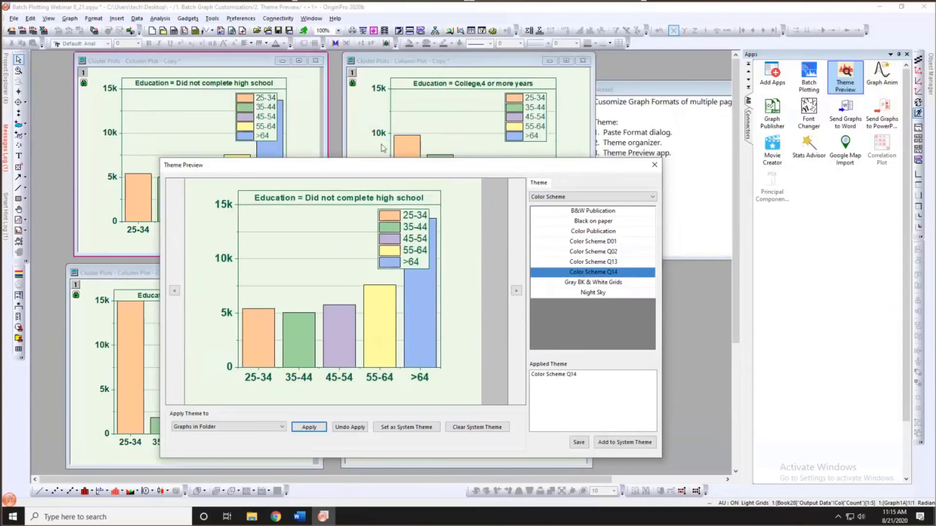
# - Apply the Legend Top-Left theme to the graphs in the folder and check the restyled graphs
pyautogui.click(542, 197)
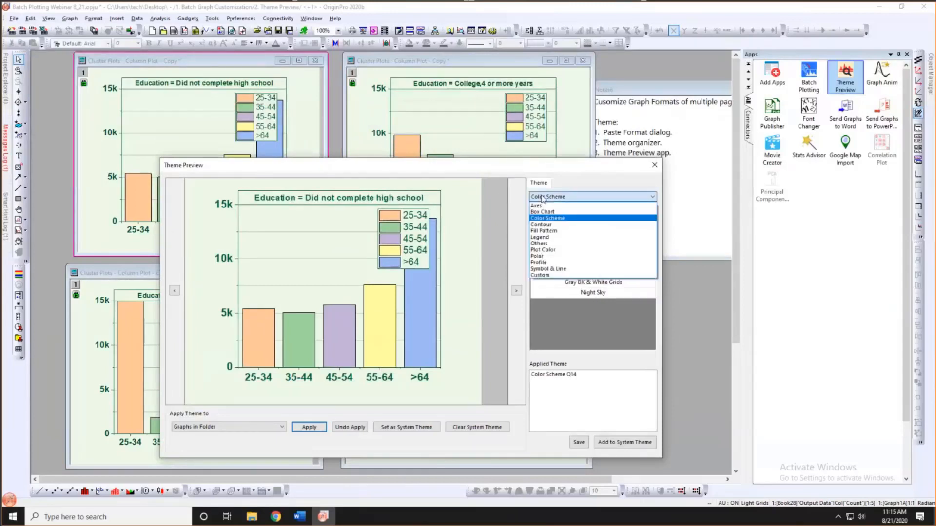
pyautogui.click(557, 238)
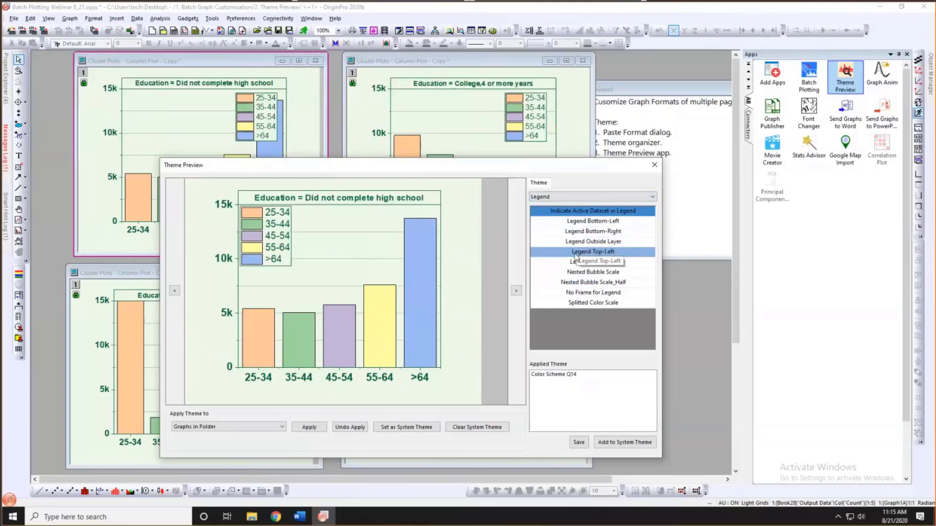
pyautogui.click(575, 257)
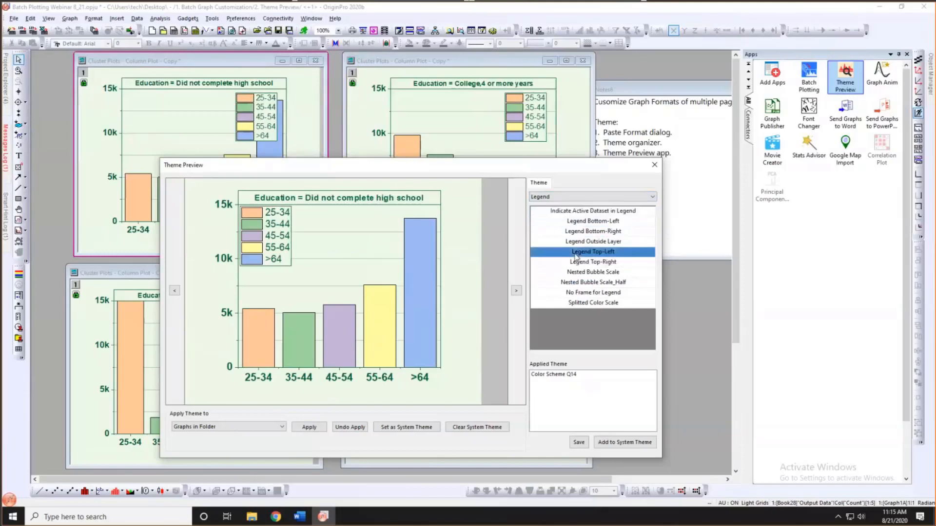
pyautogui.click(309, 428)
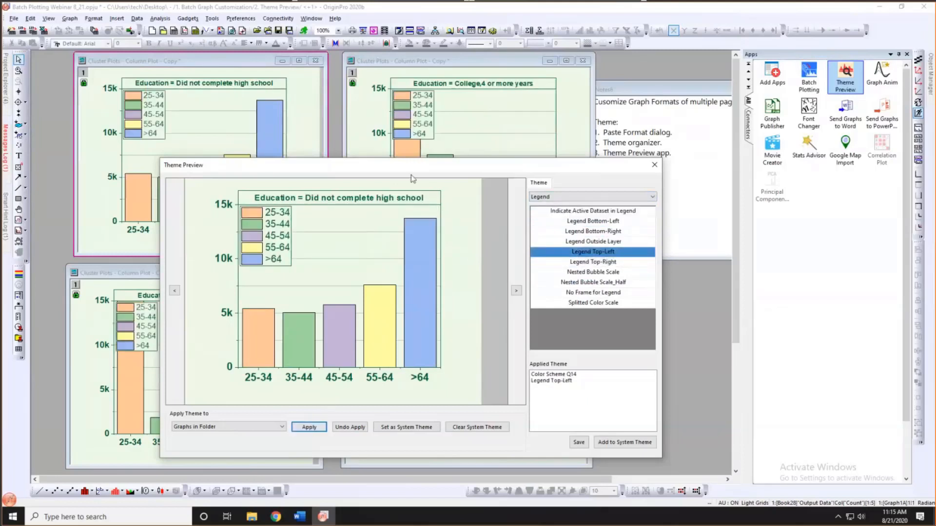
pyautogui.moveTo(439, 165); pyautogui.dragTo(639, 228)
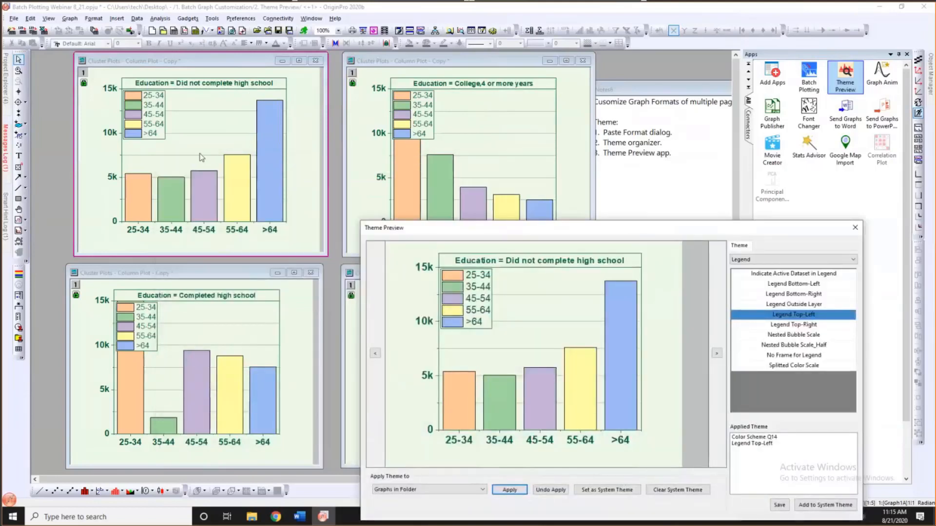
pyautogui.moveTo(430, 226); pyautogui.dragTo(304, 140)
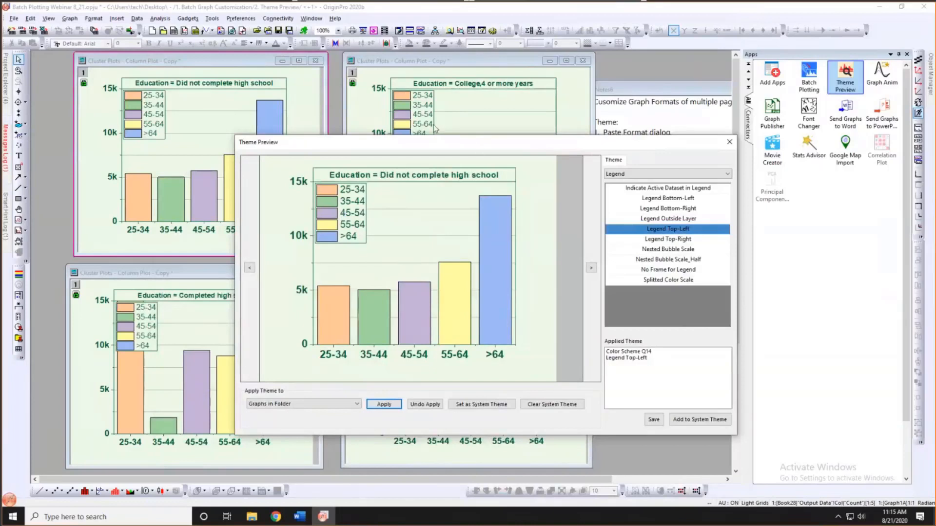
pyautogui.moveTo(480, 145); pyautogui.dragTo(410, 119)
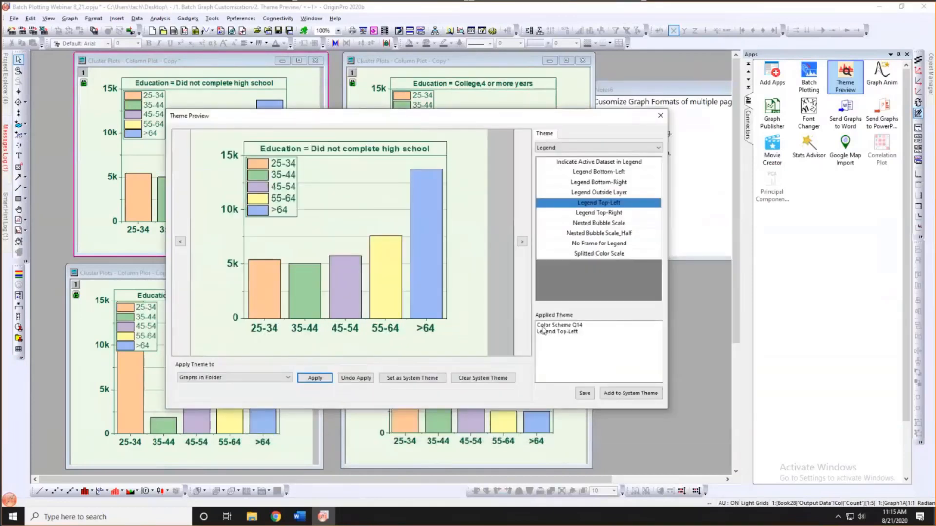
# - Save the applied themes together as a new theme named Mytheme and close Theme Preview
pyautogui.click(589, 328)
pyautogui.click(585, 394)
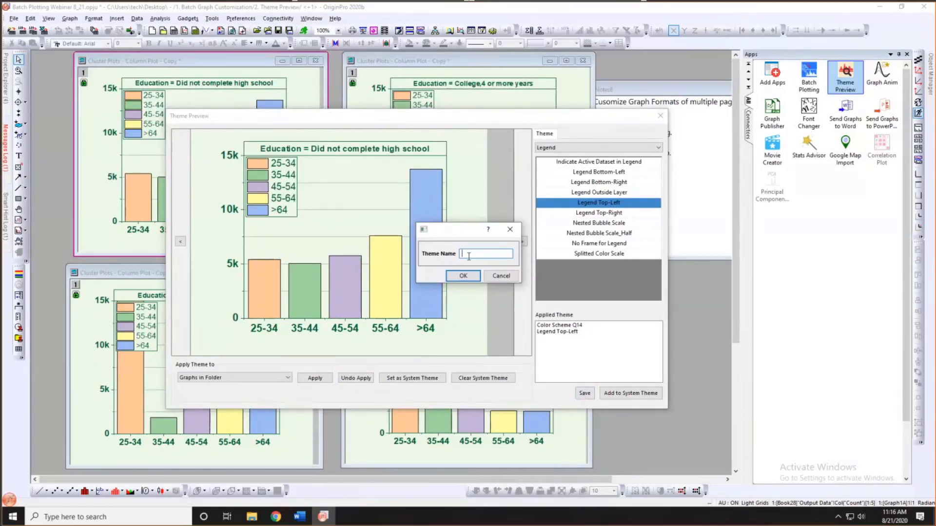
pyautogui.write('mY')
pyautogui.press('BackSpace')
pyautogui.press('BackSpace')
pyautogui.write('Mytheme')
pyautogui.click(463, 276)
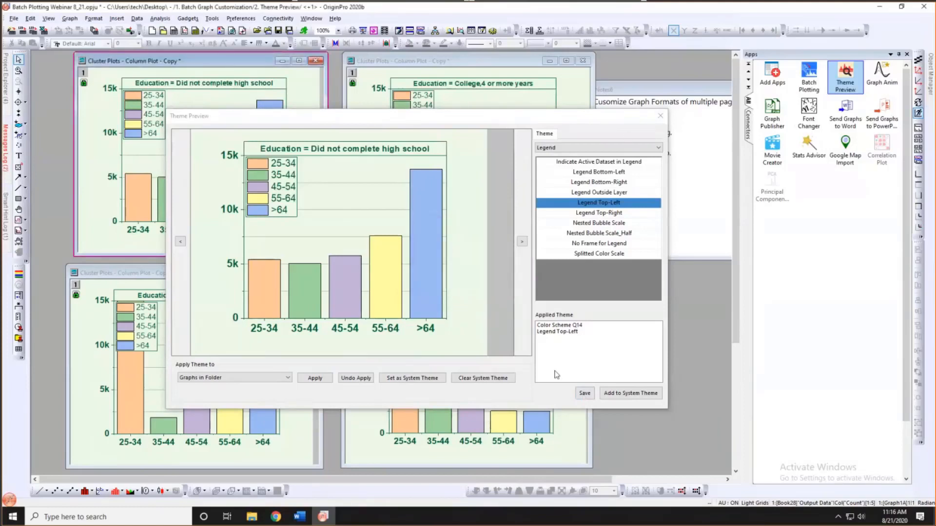
pyautogui.click(660, 116)
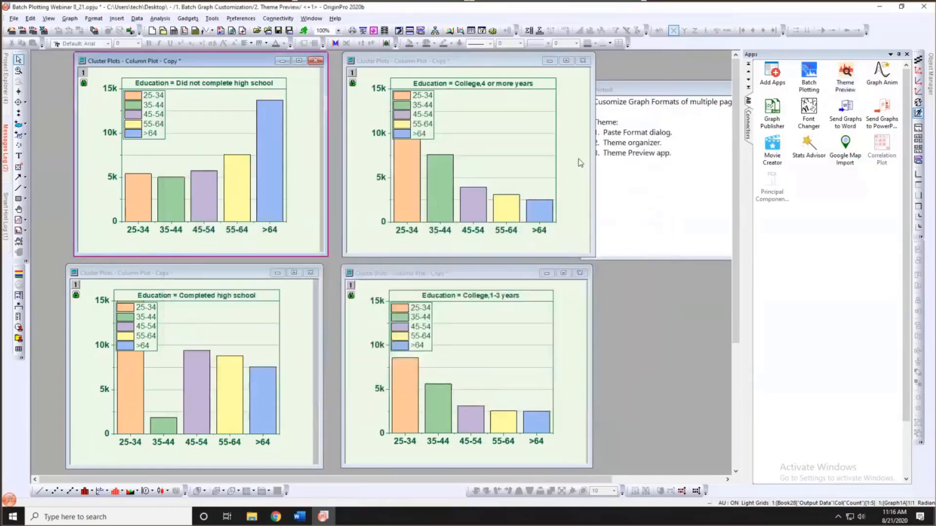
# - Align the "College,4 or more years" and "College,1-3 years" graph windows with each other
pyautogui.click(580, 163)
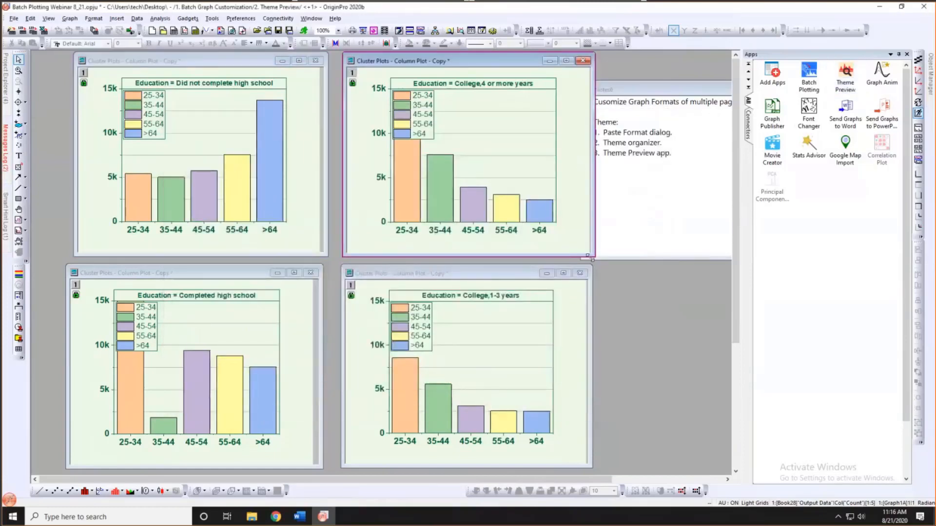
pyautogui.moveTo(590, 258); pyautogui.dragTo(590, 259)
pyautogui.moveTo(518, 274); pyautogui.dragTo(522, 273)
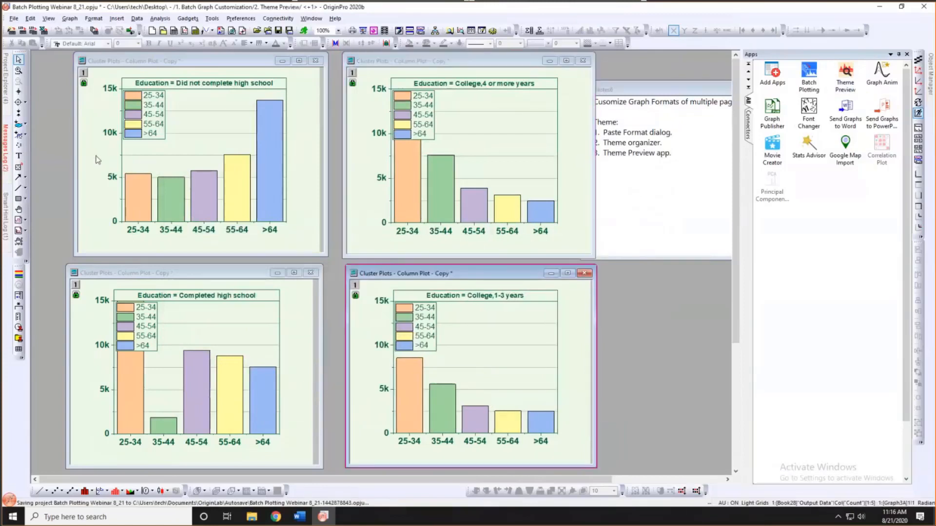
# - Switch to the project folder 3. Fitted Curve on Multiple Curves and activate the Multiple Gaussian workbook
pyautogui.moveTo(9, 100)
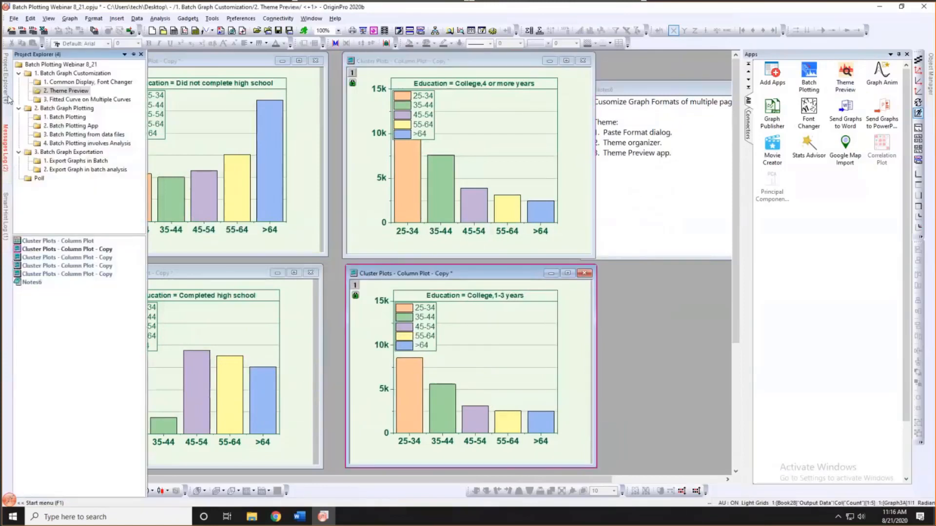
pyautogui.click(88, 99)
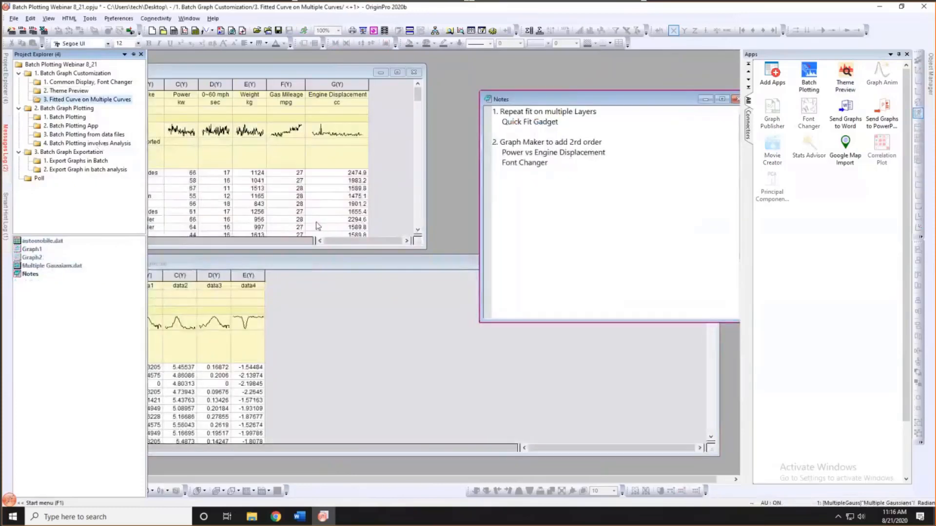
pyautogui.click(277, 264)
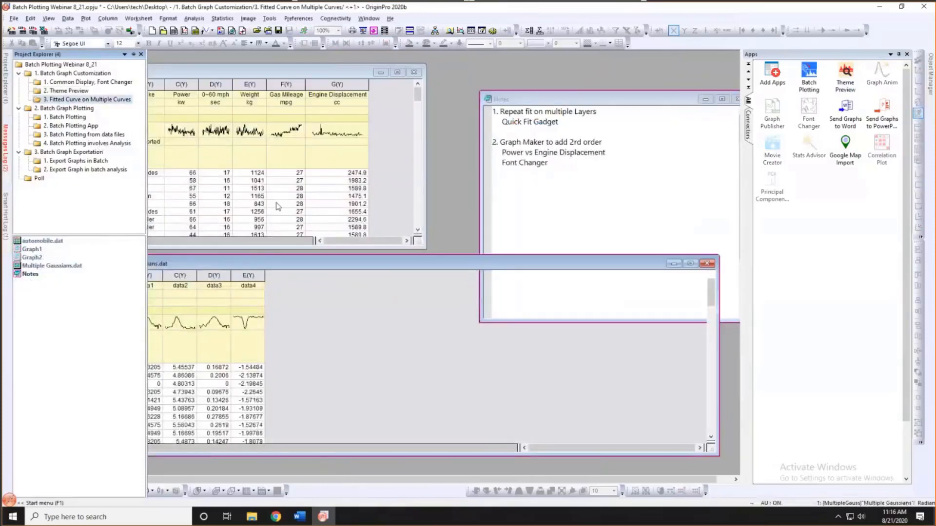
# - Reposition and resize the Multiple Gaussians workbook window so that columns A to E are fully visible
pyautogui.moveTo(278, 263); pyautogui.dragTo(276, 167)
pyautogui.moveTo(716, 359); pyautogui.dragTo(348, 452)
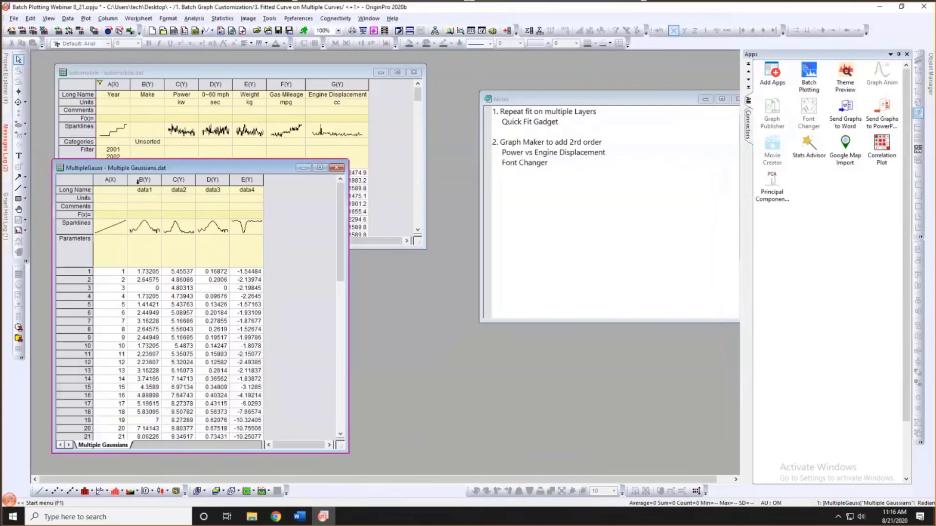
pyautogui.moveTo(131, 227); pyautogui.dragTo(285, 223)
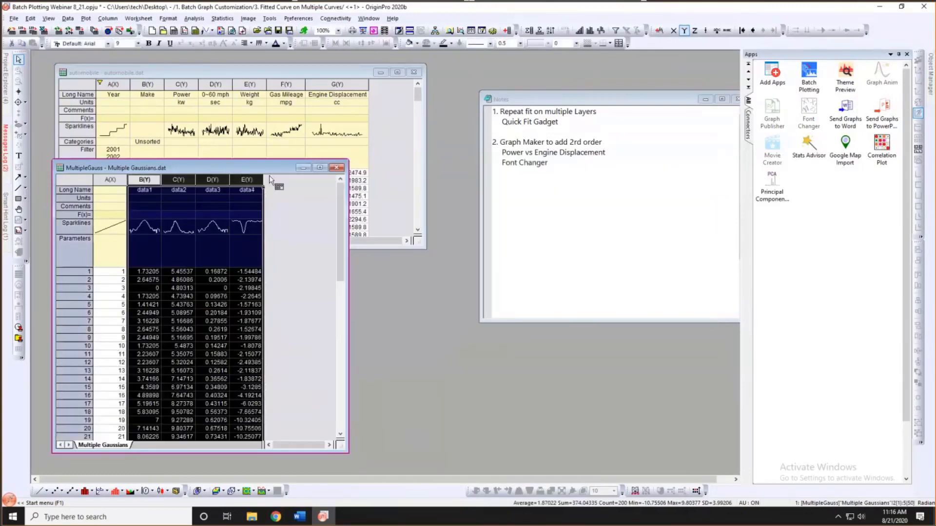
pyautogui.moveTo(267, 169); pyautogui.dragTo(262, 186)
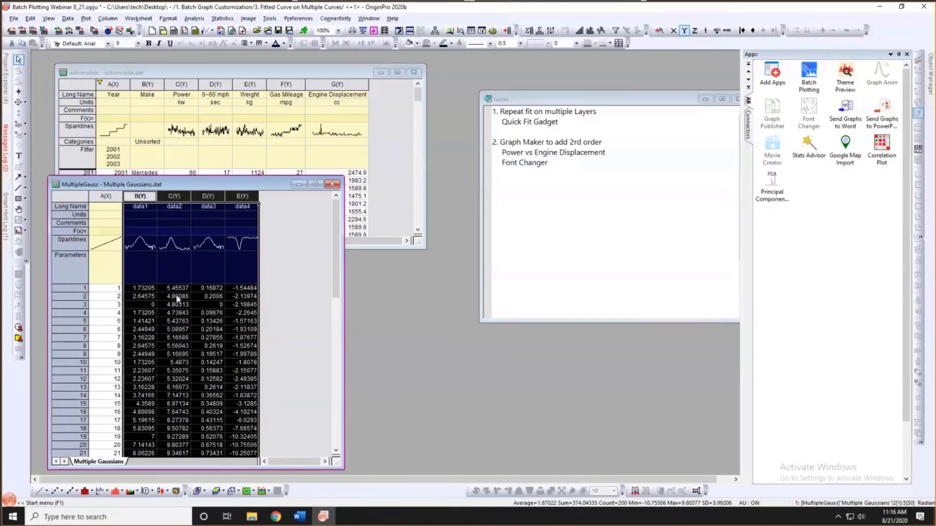
pyautogui.click(281, 269)
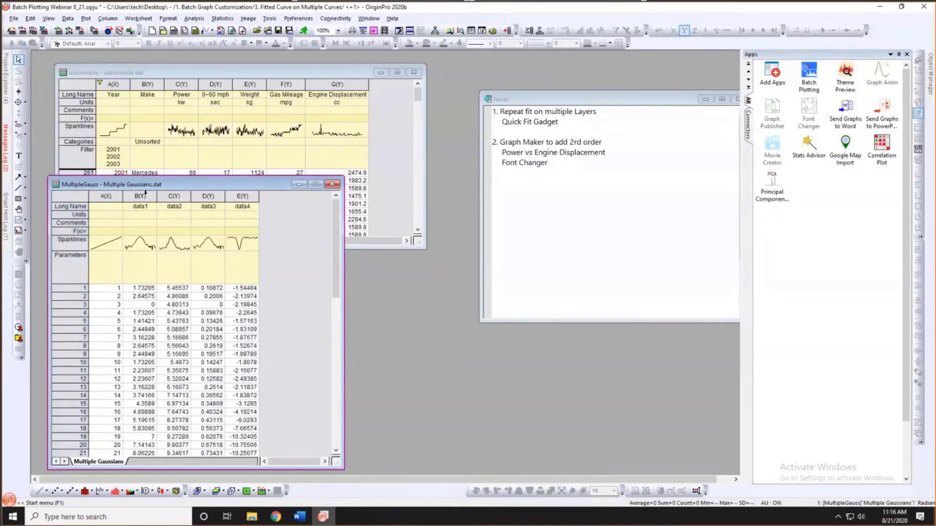
# - Plot columns data1 to data4 as a Multiple Panels by Label scatter graph grouped by Long Name, and enlarge the graph window
pyautogui.moveTo(145, 195); pyautogui.dragTo(243, 196)
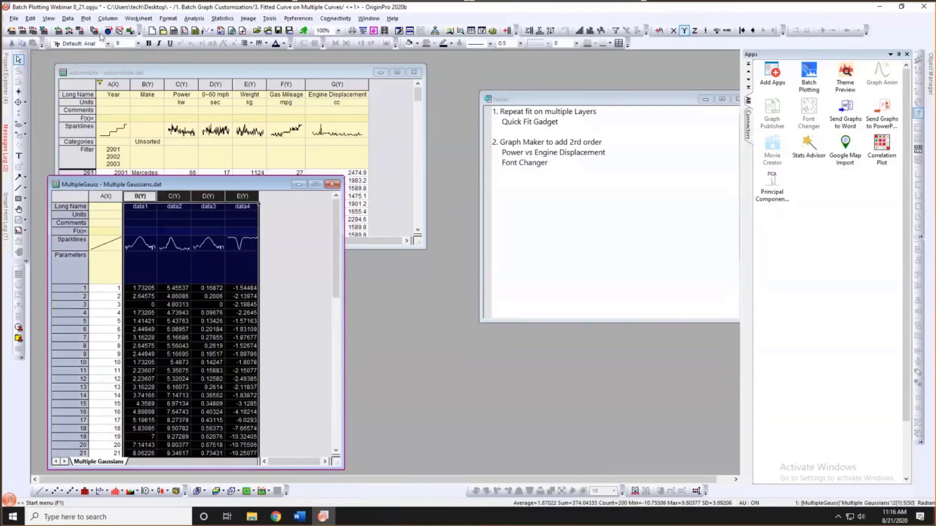
pyautogui.click(88, 19)
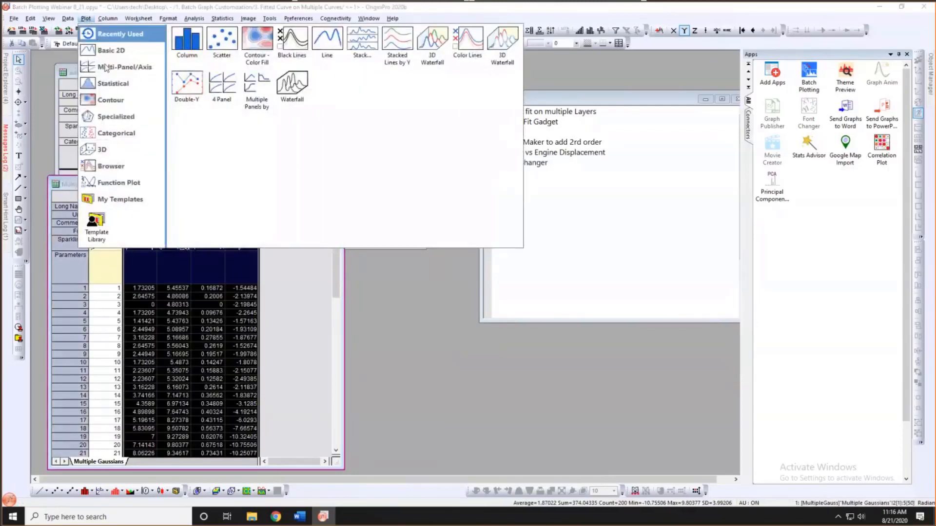
pyautogui.moveTo(103, 71)
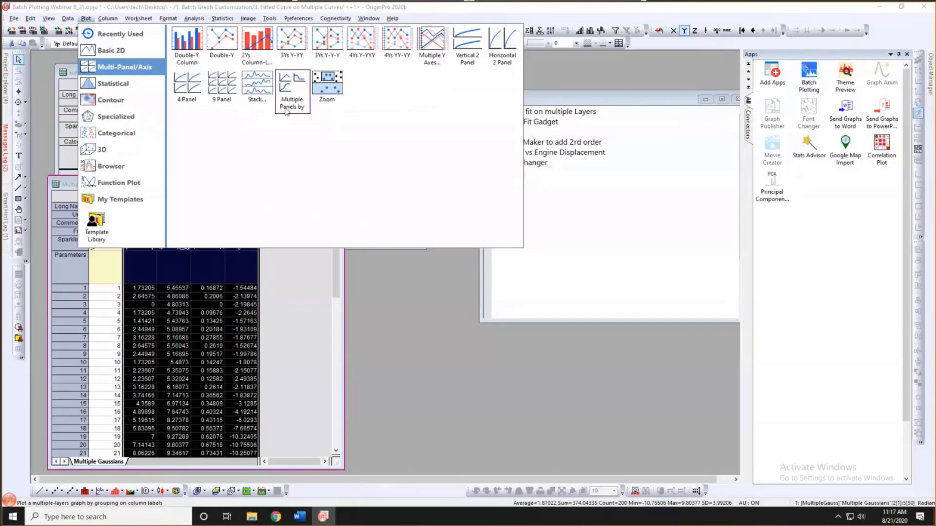
pyautogui.click(292, 92)
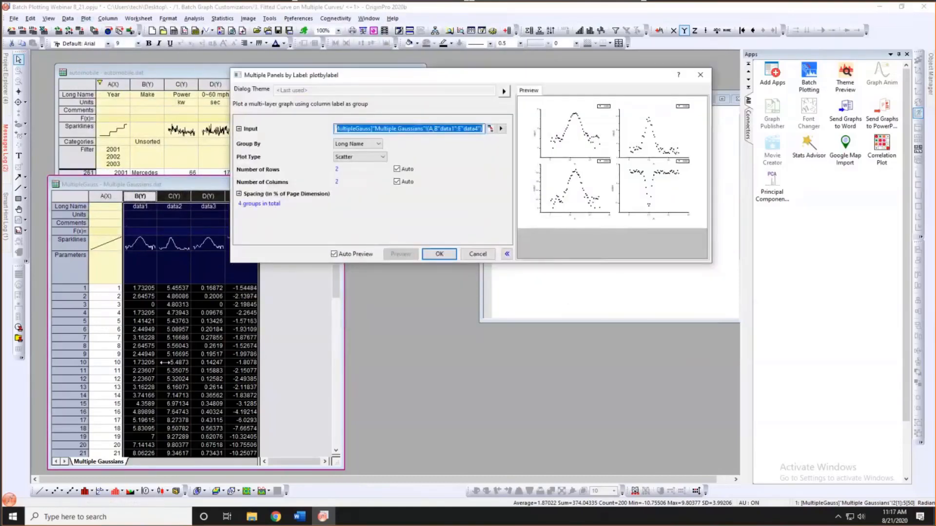
pyautogui.moveTo(230, 262); pyautogui.dragTo(166, 371)
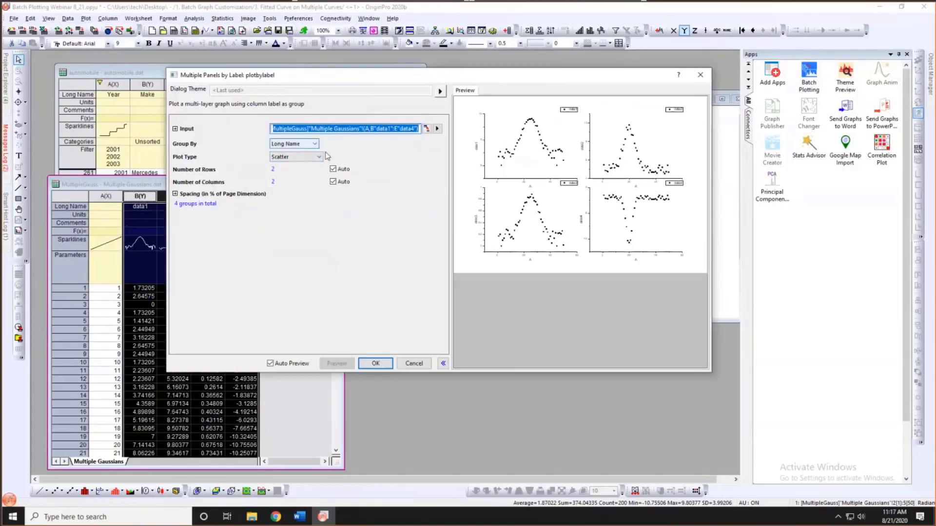
pyautogui.click(385, 364)
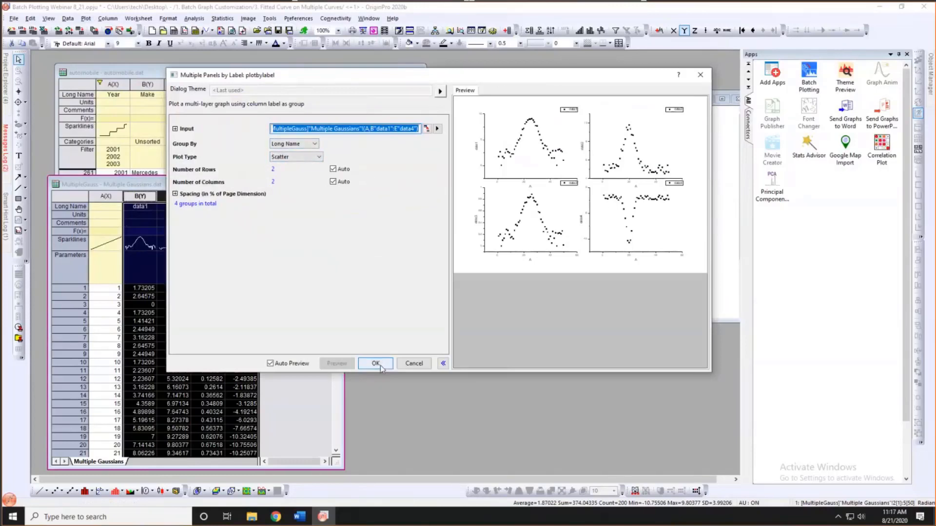
pyautogui.moveTo(295, 159); pyautogui.dragTo(569, 89)
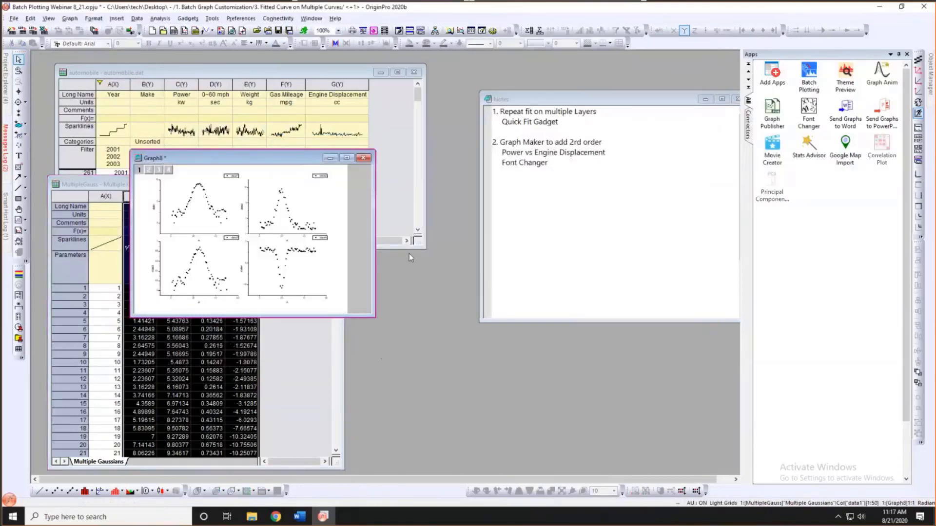
pyautogui.click(407, 248)
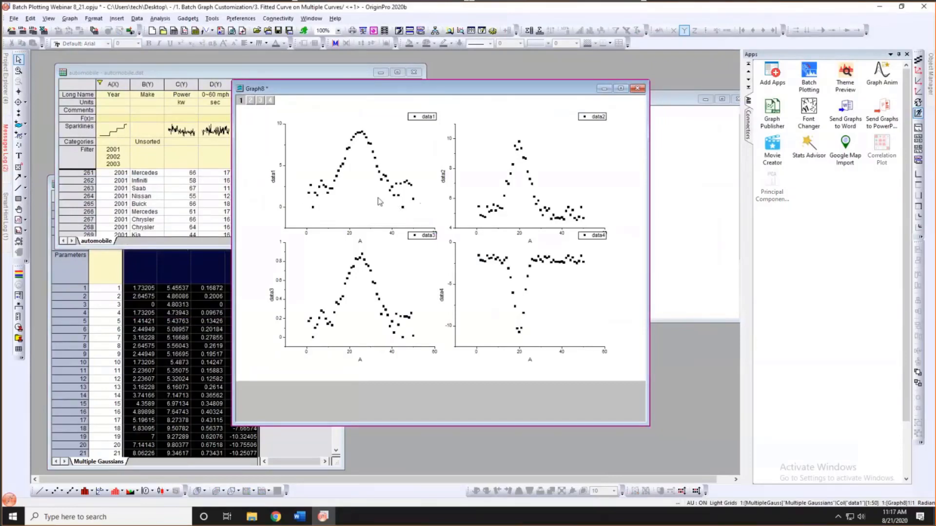
# - Change the scatter symbols in the four-panel graph to solid circles and set the symbol size to 12
pyautogui.click(337, 180)
pyautogui.click(357, 145)
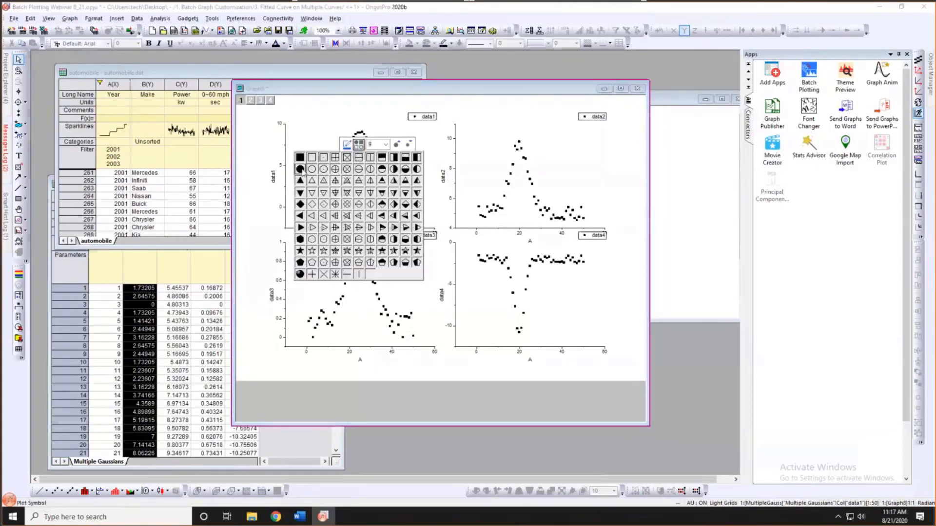
pyautogui.click(304, 173)
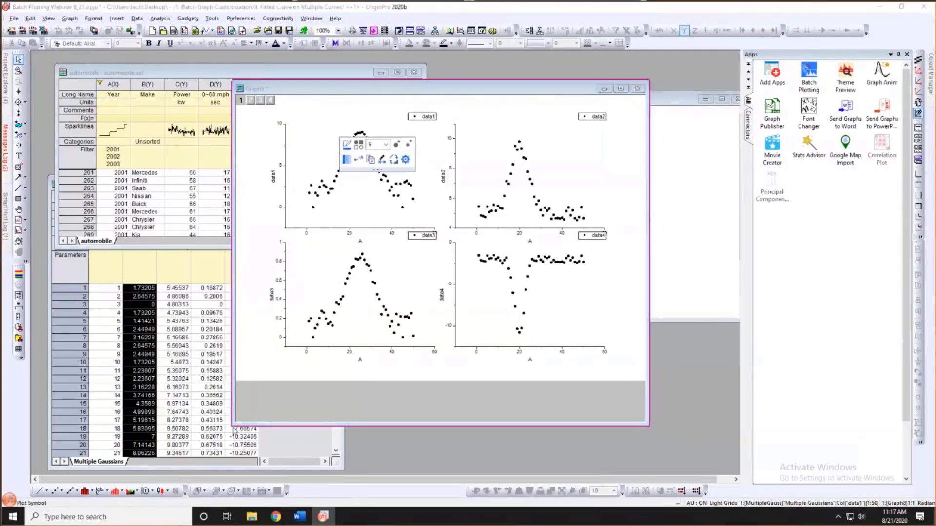
pyautogui.moveTo(158, 445); pyautogui.dragTo(157, 451)
pyautogui.click(307, 141)
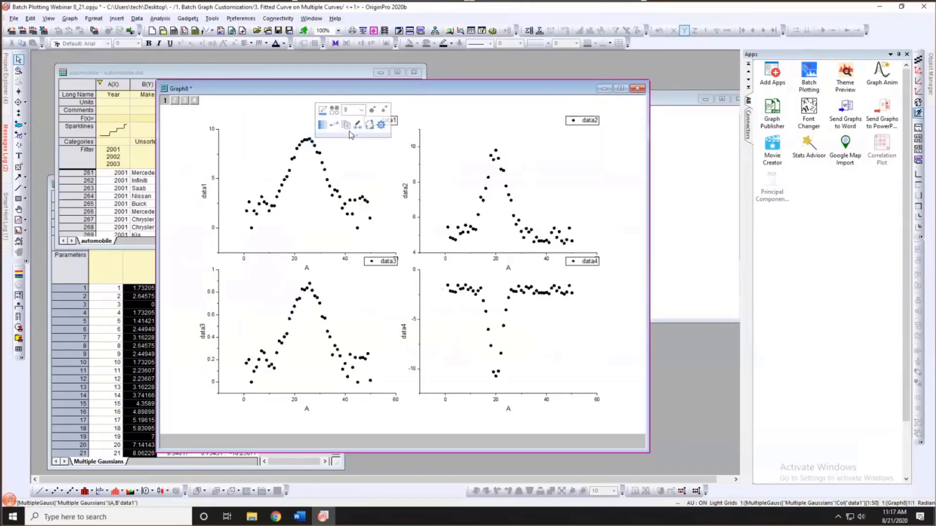
pyautogui.click(361, 110)
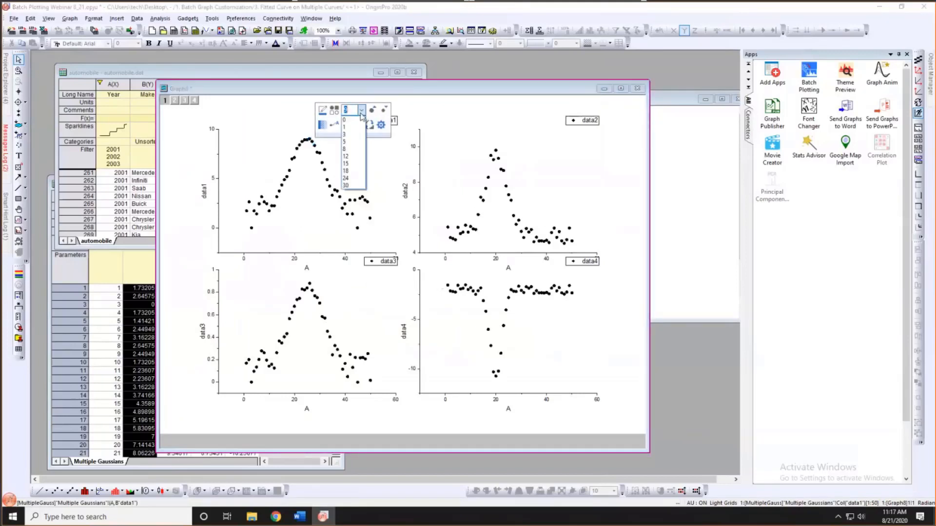
pyautogui.click(350, 157)
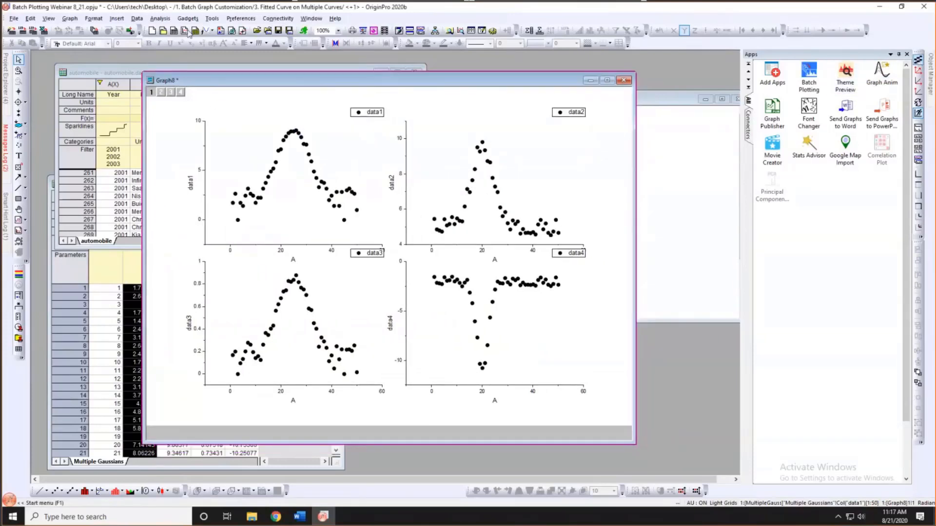
# - Add a Quick Fit gadget with Peak - Gauss (System) to the data1 panel and extend its region over the whole curve
pyautogui.click(189, 19)
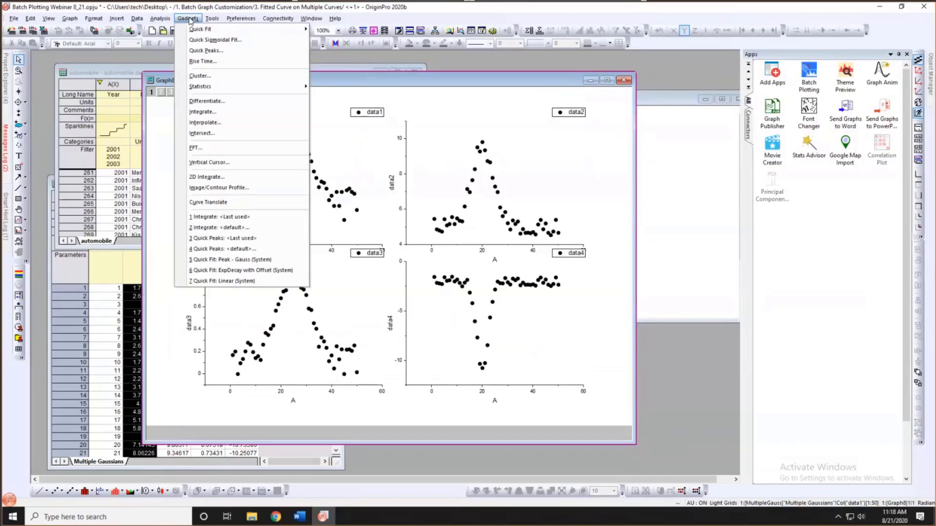
pyautogui.moveTo(200, 30)
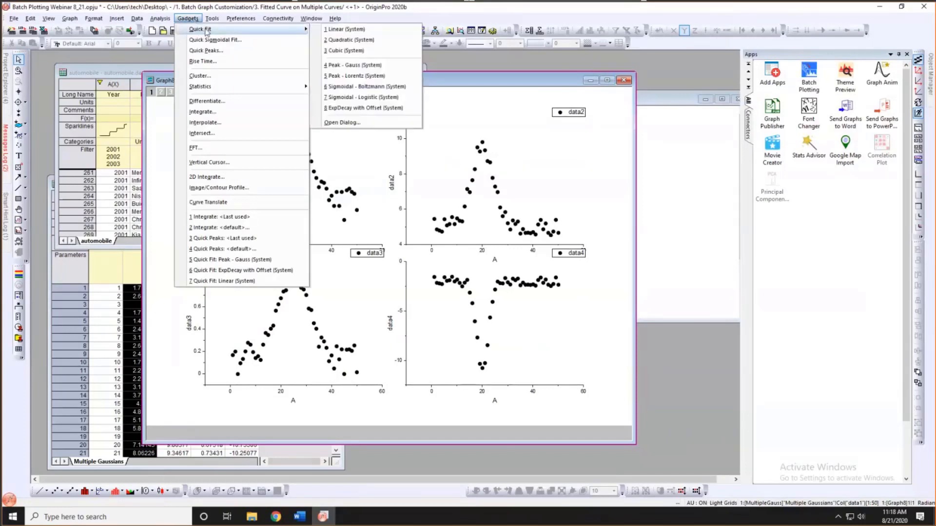
pyautogui.click(354, 67)
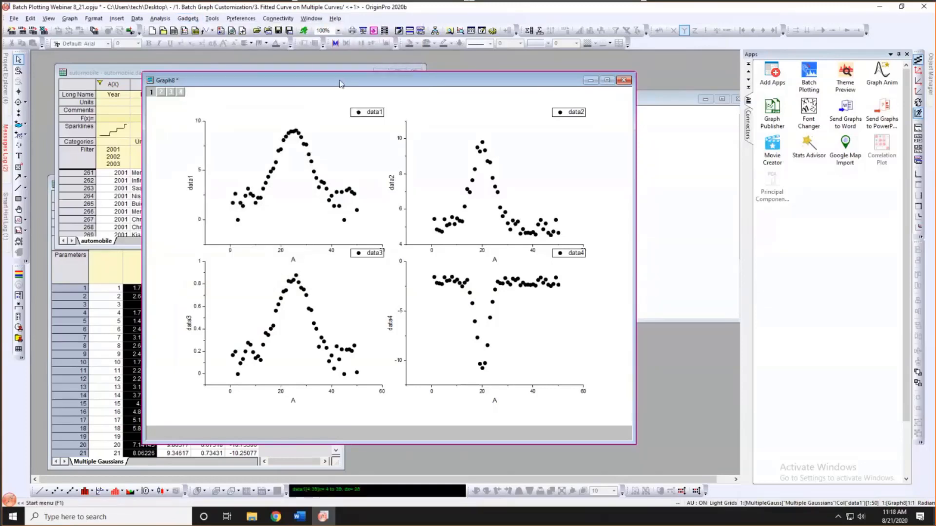
pyautogui.moveTo(271, 146); pyautogui.dragTo(259, 156)
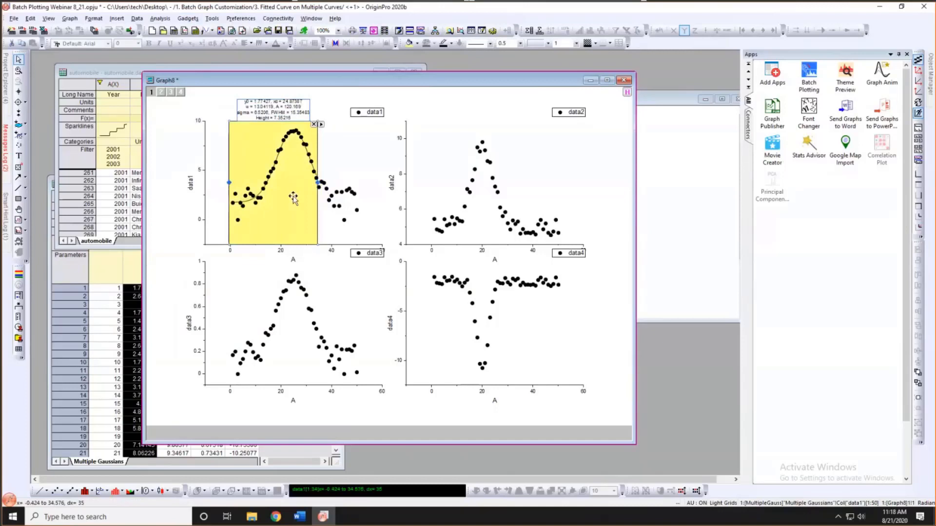
pyautogui.moveTo(318, 182); pyautogui.dragTo(372, 182)
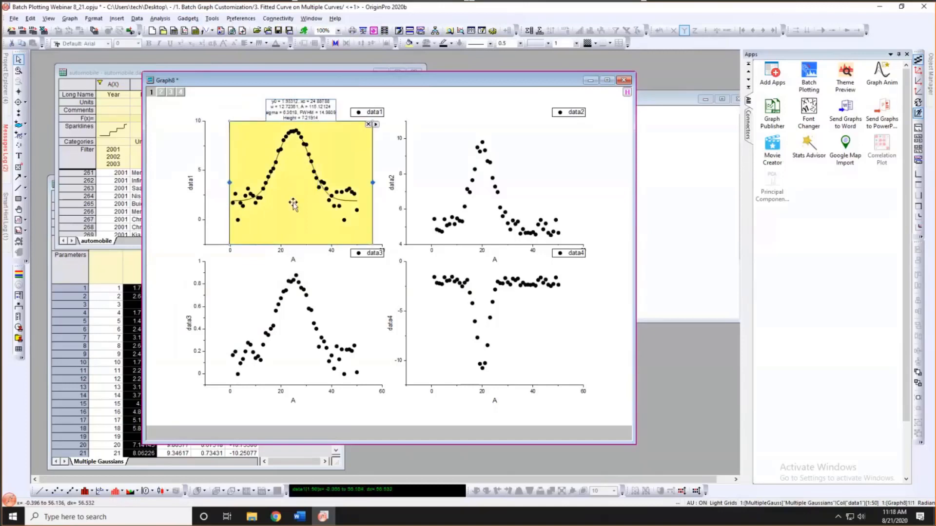
# - In the Quick Fit preferences, turn off adding the label box to the graph and set the report output to None
pyautogui.doubleClick(330, 155)
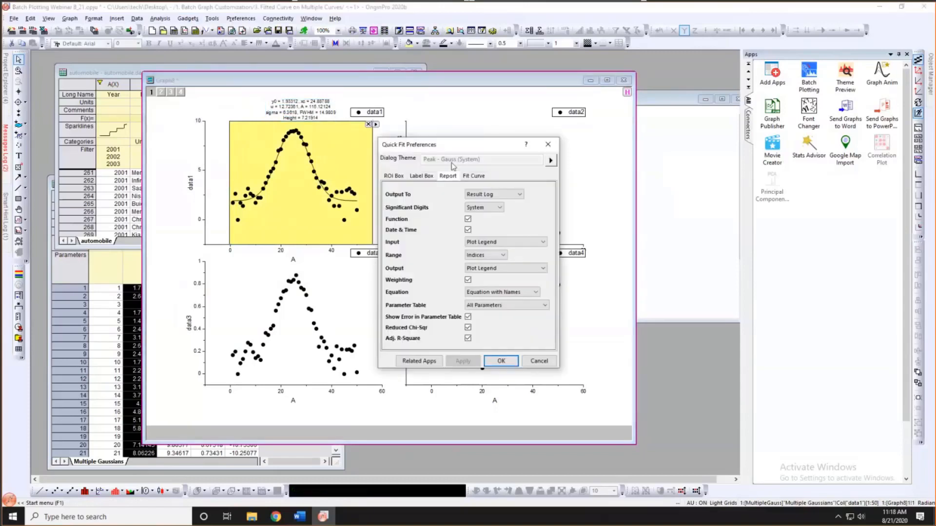
pyautogui.click(421, 176)
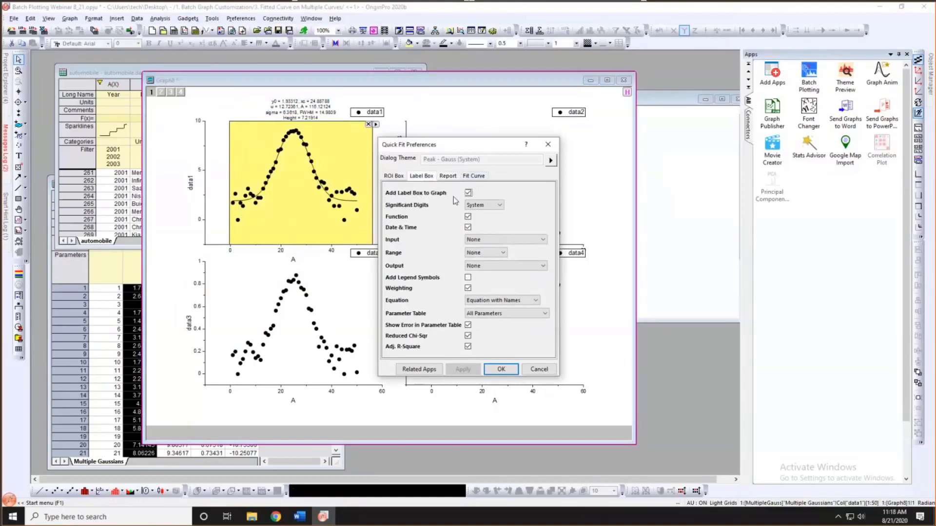
pyautogui.click(469, 194)
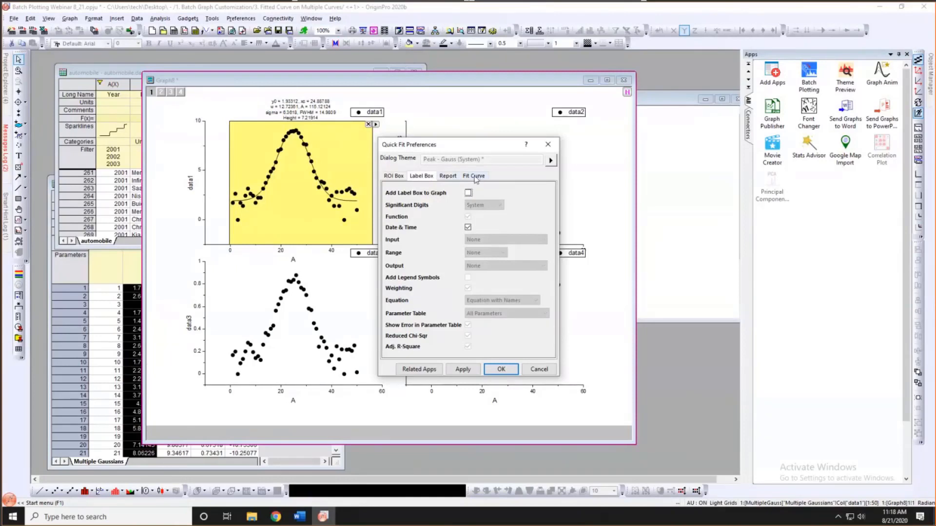
pyautogui.click(476, 179)
pyautogui.click(450, 178)
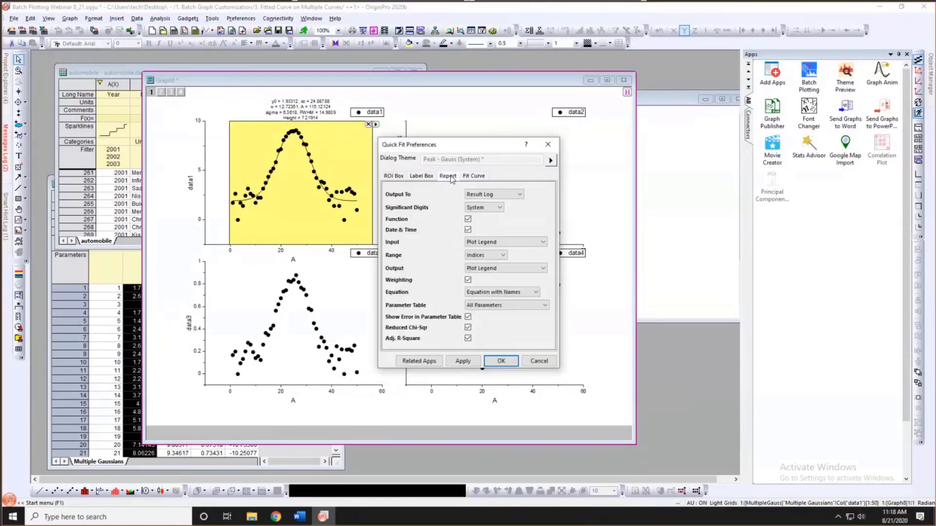
pyautogui.click(480, 194)
pyautogui.click(481, 206)
pyautogui.click(462, 362)
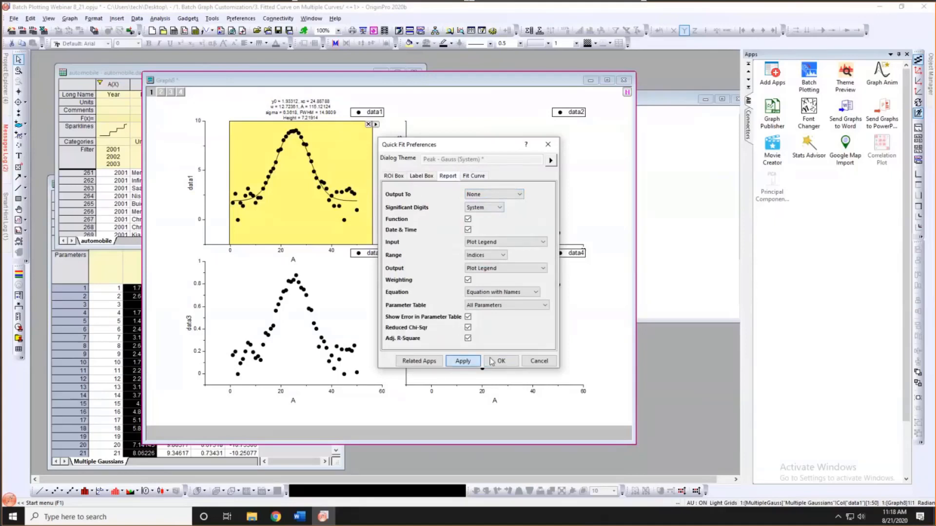
pyautogui.click(499, 361)
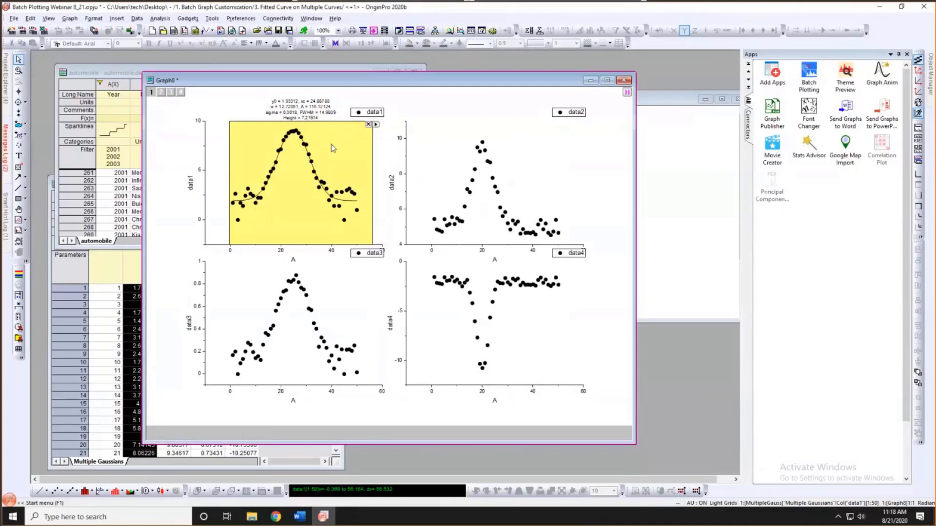
# - Output the Gauss fit for all layers and remove the fit gadget from the graph
pyautogui.click(376, 125)
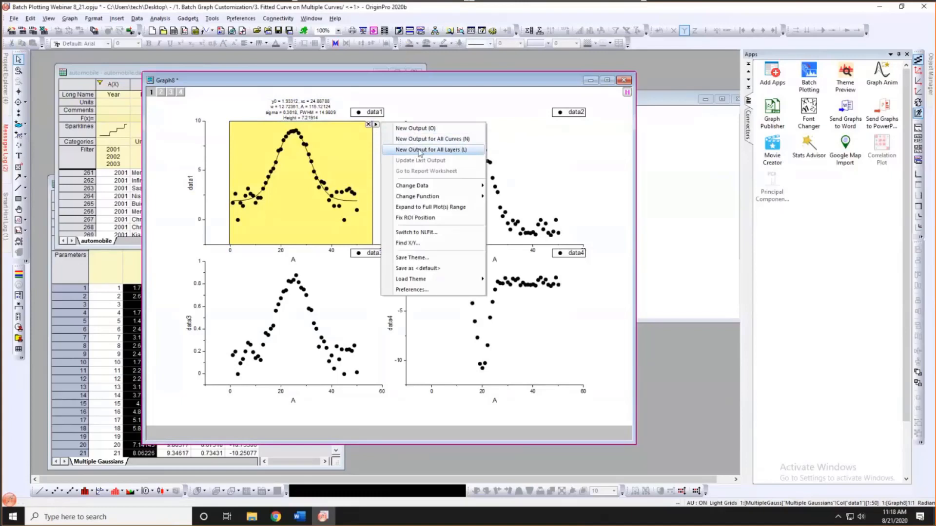
pyautogui.click(419, 150)
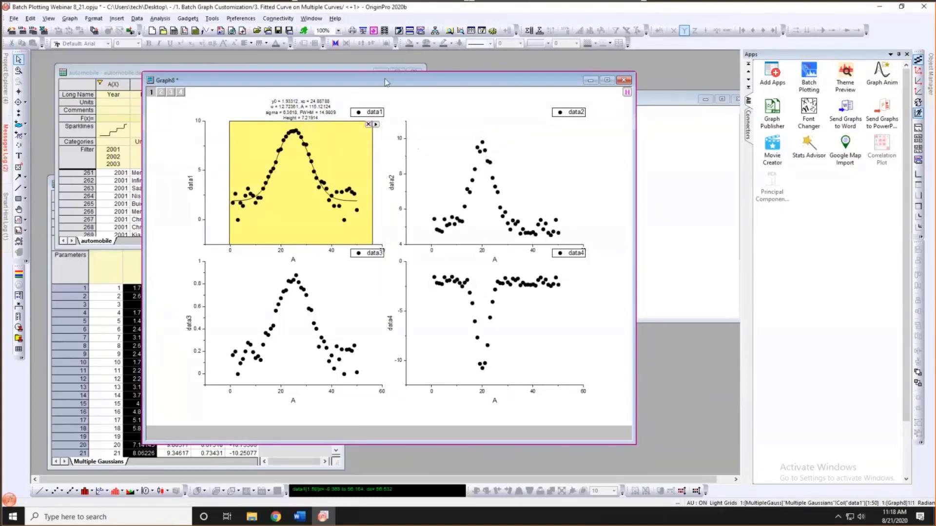
pyautogui.moveTo(385, 82); pyautogui.dragTo(368, 79)
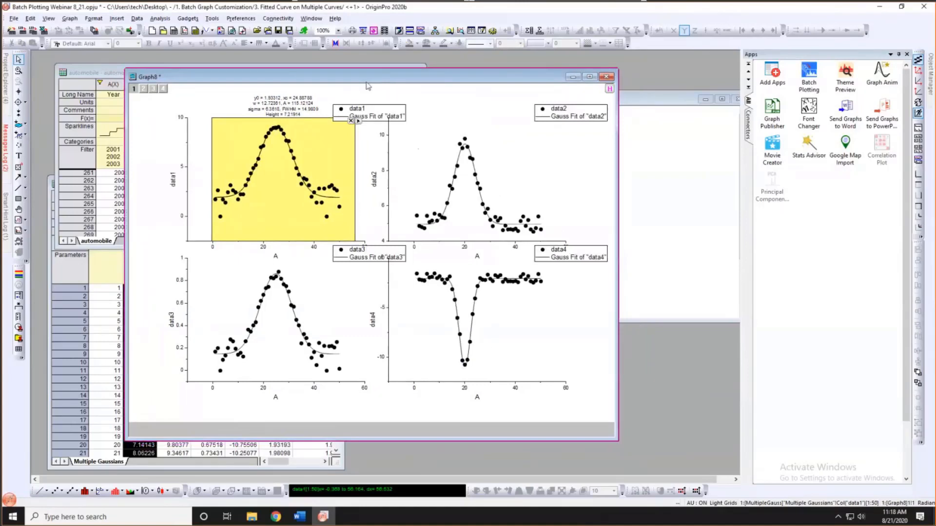
pyautogui.moveTo(349, 74); pyautogui.dragTo(324, 67)
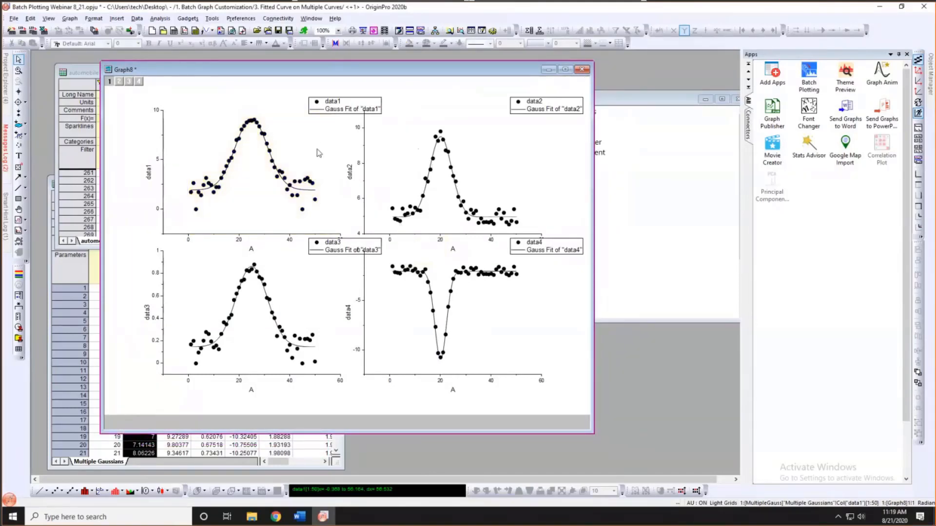
# - Set the line thickness of the Gauss fit curve in the data1 panel to 2
pyautogui.click(308, 194)
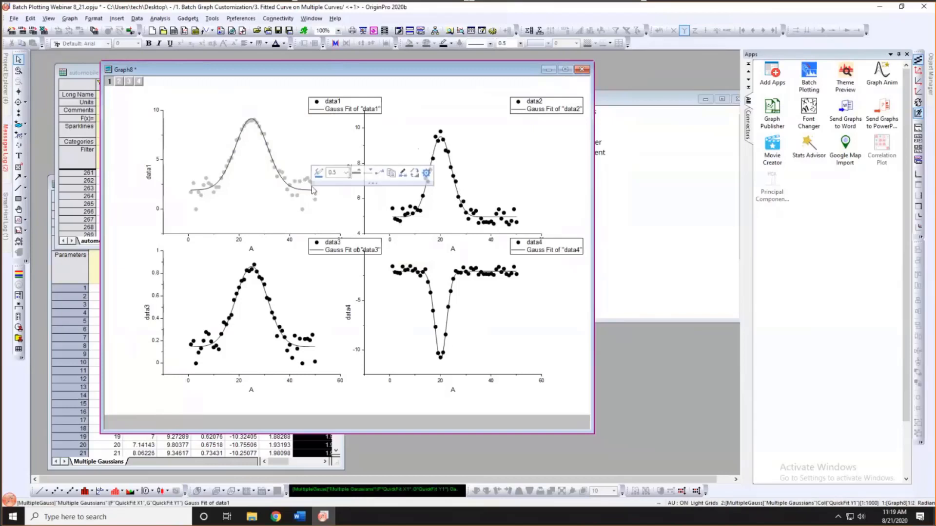
pyautogui.click(345, 173)
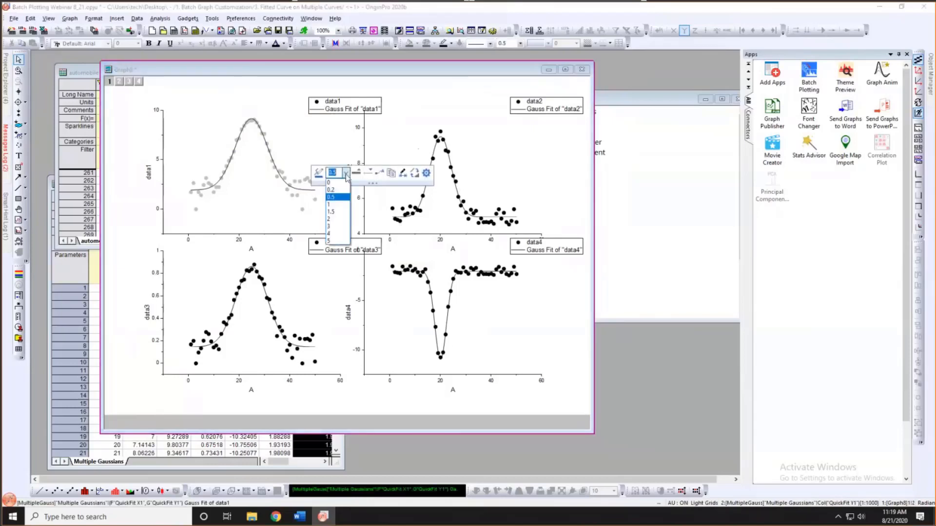
pyautogui.click(331, 219)
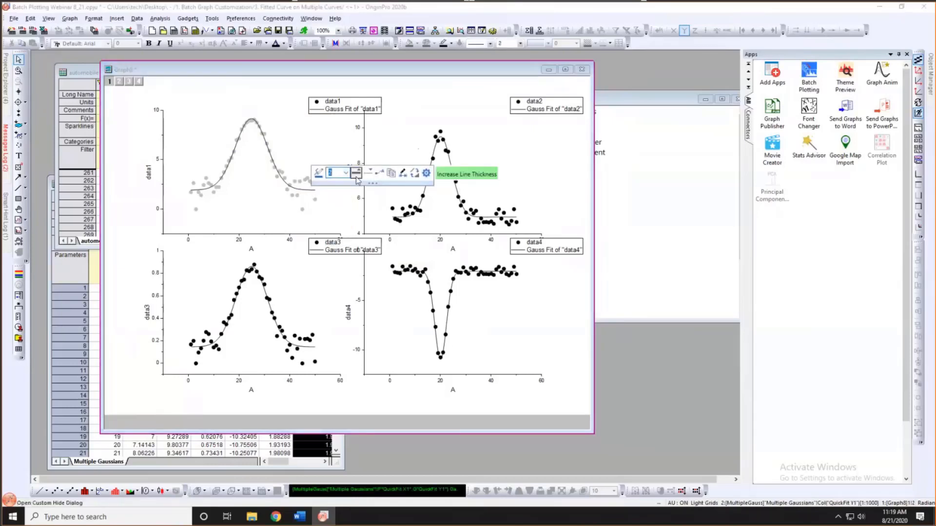
# - Color the Gauss fit curves red across all layers of the graph and increase their line thickness
pyautogui.click(319, 173)
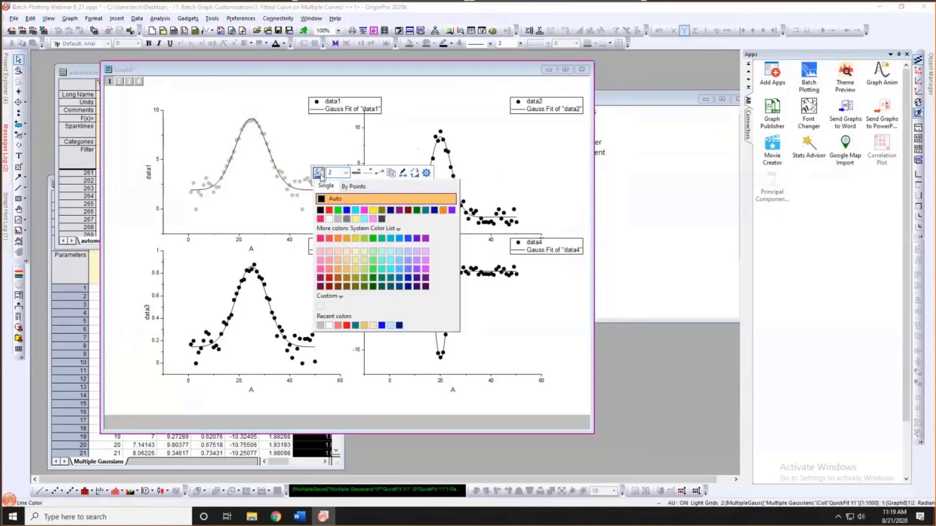
pyautogui.click(330, 215)
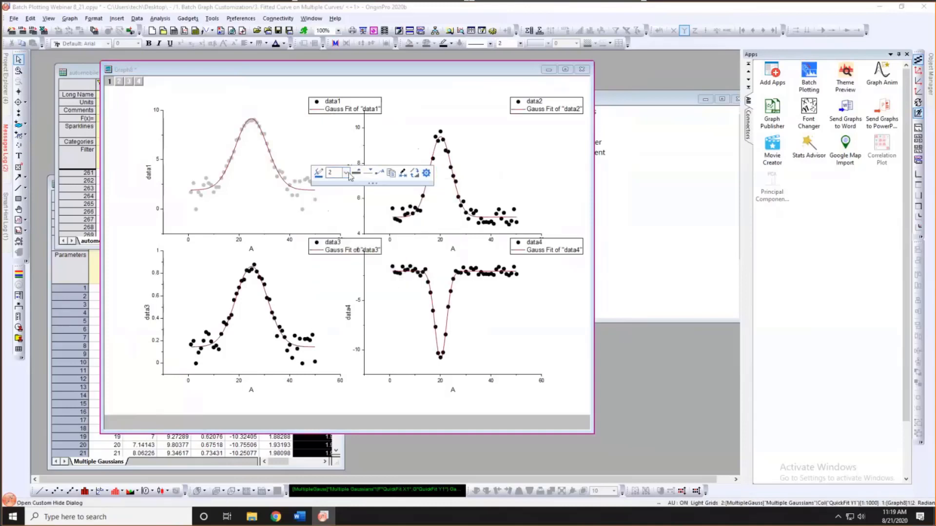
pyautogui.click(345, 173)
pyautogui.click(340, 219)
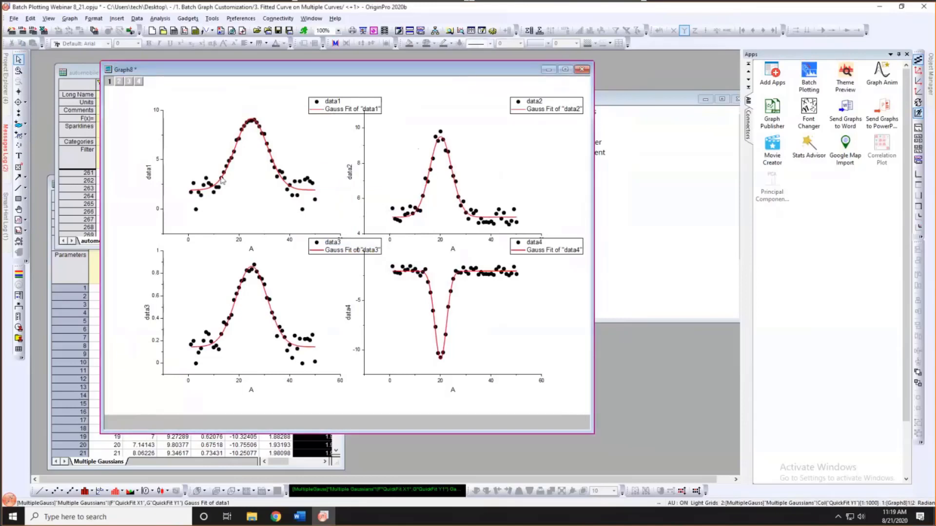
# - With the Font Changer app, create a copy of the graph with all text elements set to Arial, size 14
pyautogui.click(808, 113)
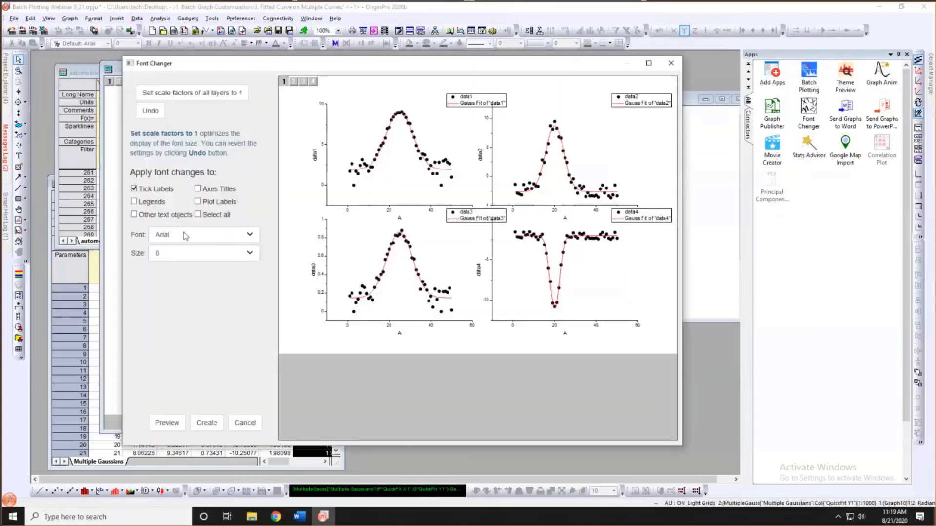
pyautogui.click(249, 253)
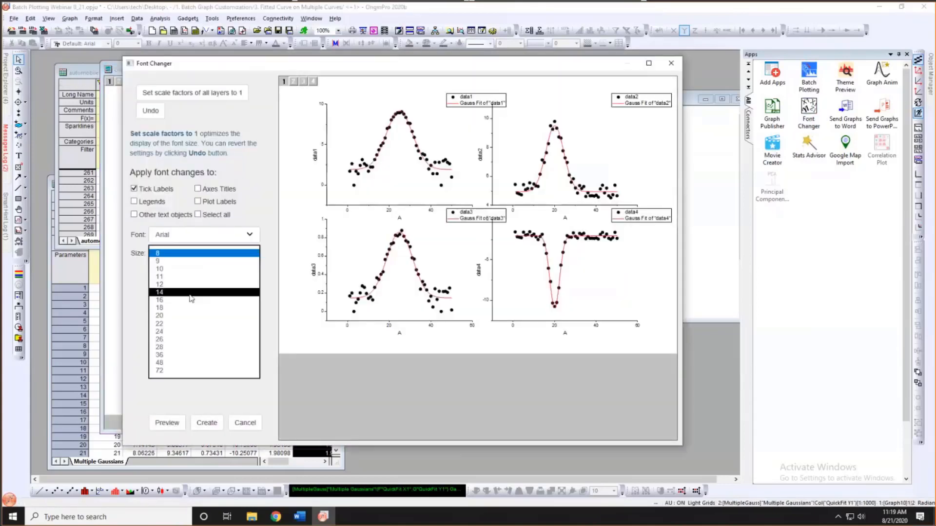
pyautogui.click(205, 292)
pyautogui.click(155, 422)
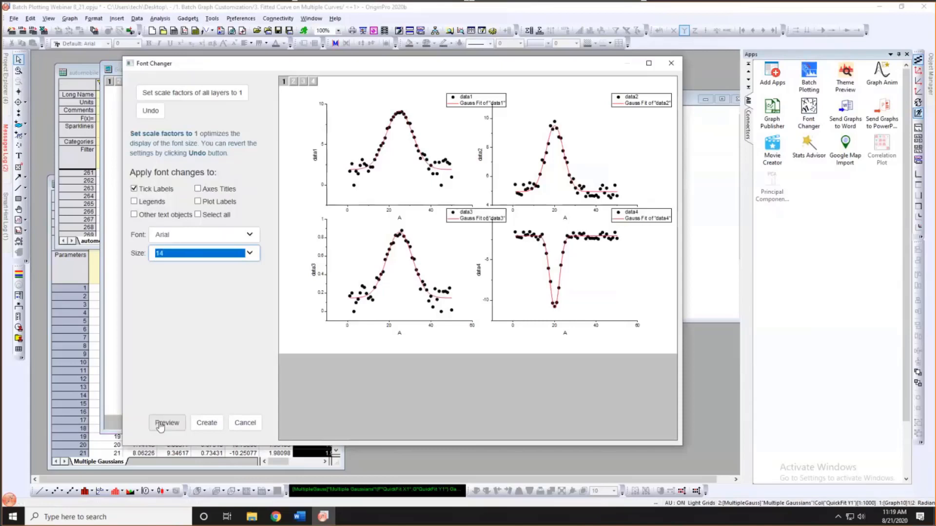
pyautogui.click(198, 214)
pyautogui.click(162, 424)
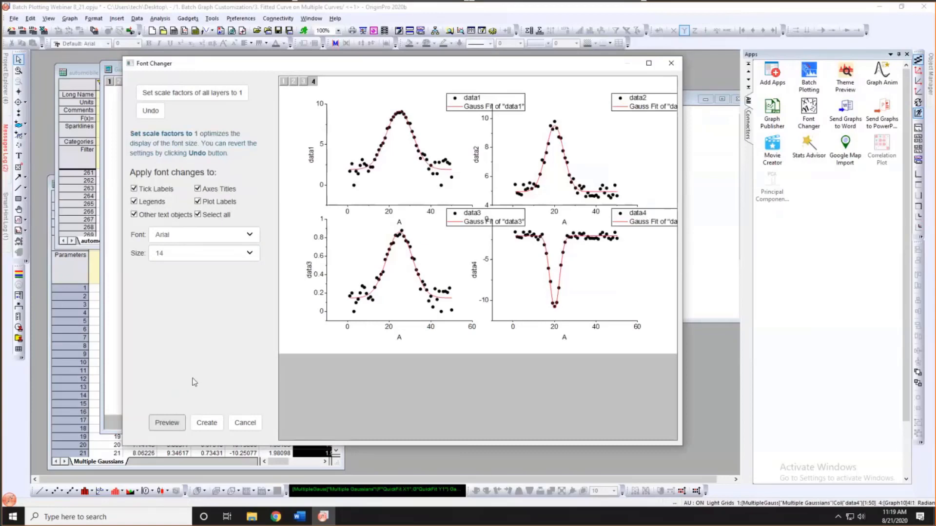
pyautogui.click(221, 422)
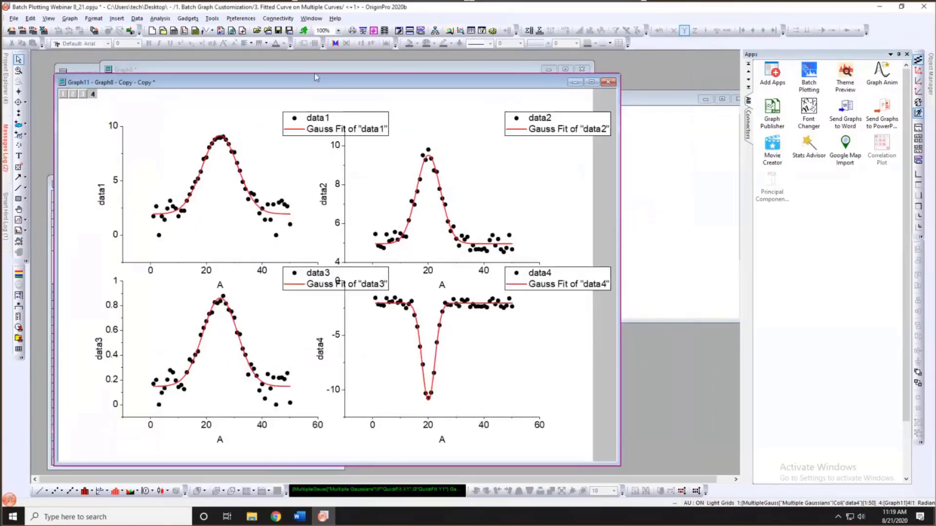
# - Minimize the new graph window and enlarge the automobile worksheet window so that more rows show
pyautogui.moveTo(315, 75); pyautogui.dragTo(315, 64)
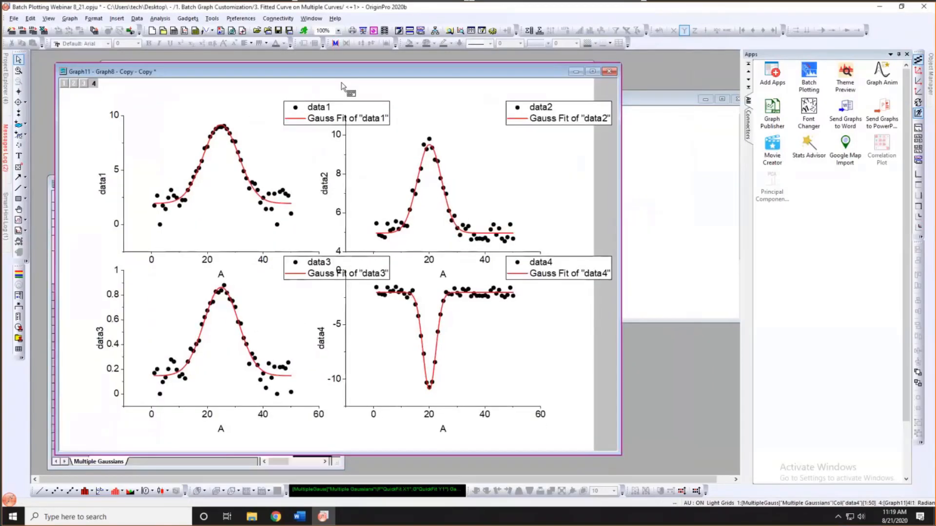
pyautogui.click(577, 72)
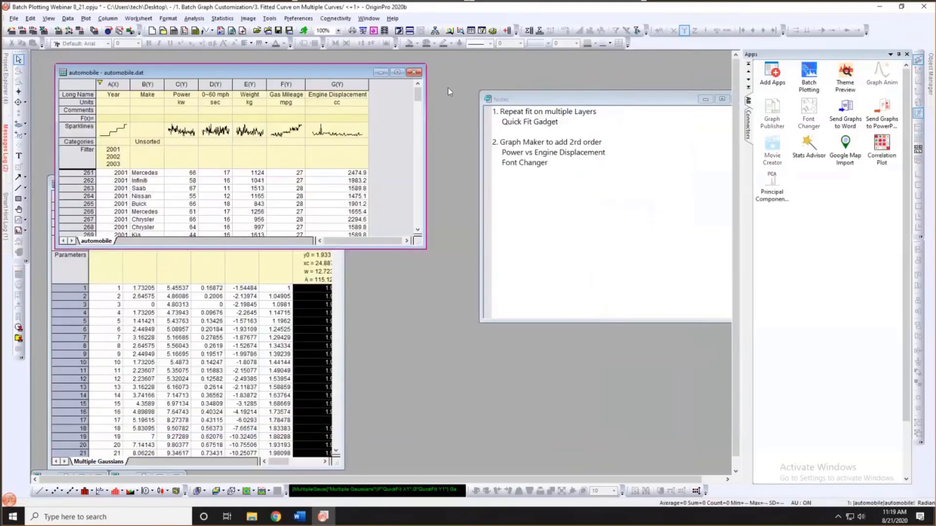
pyautogui.moveTo(325, 69); pyautogui.dragTo(321, 65)
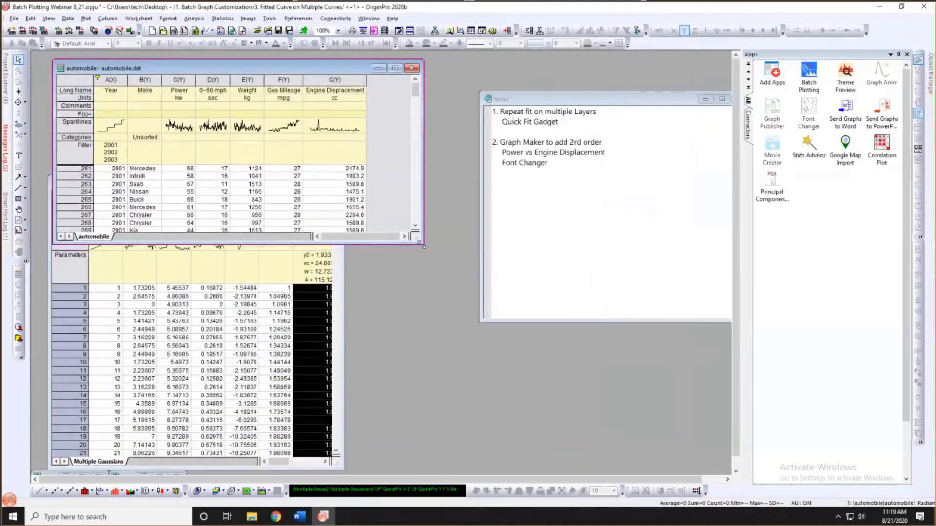
pyautogui.moveTo(416, 378); pyautogui.dragTo(422, 434)
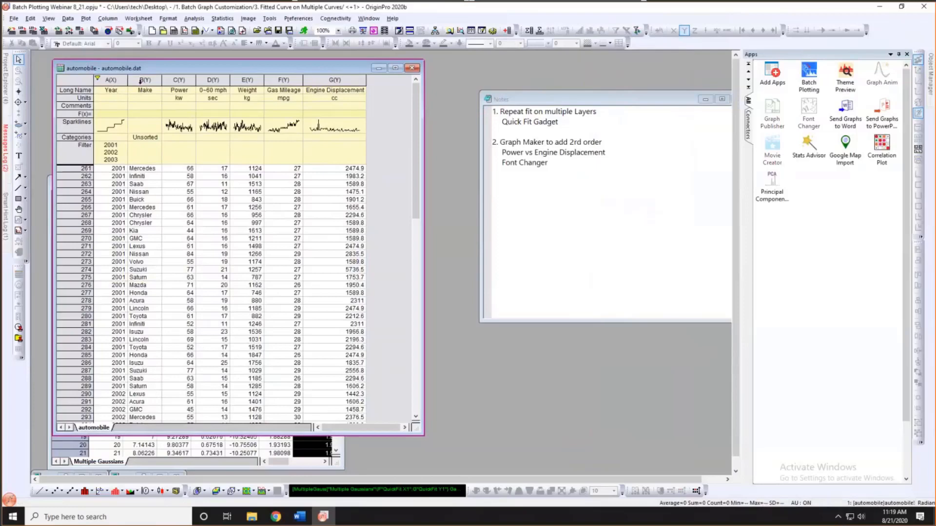
# - Examine the automobile worksheet's Make, 0~60 mph, Power and Engine Displacement columns, and browse the available plot types and user templates
pyautogui.click(141, 80)
pyautogui.click(211, 80)
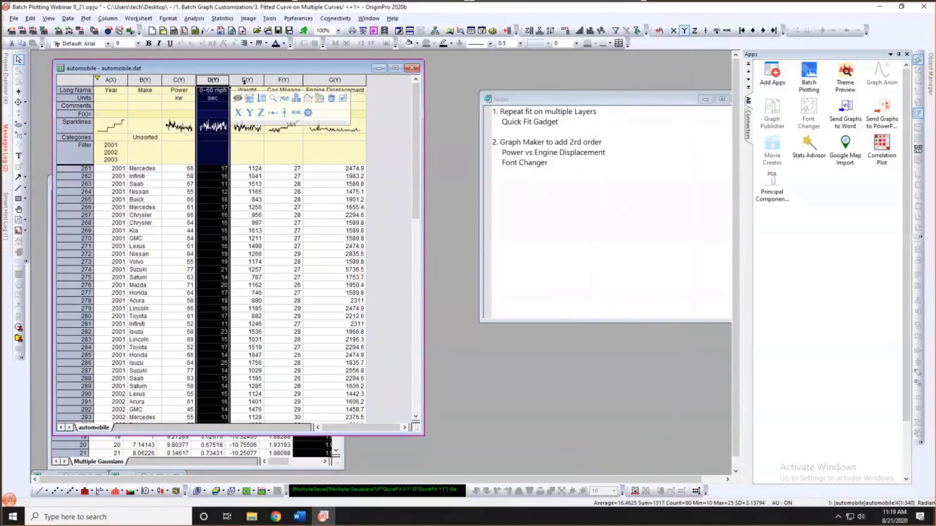
pyautogui.click(376, 104)
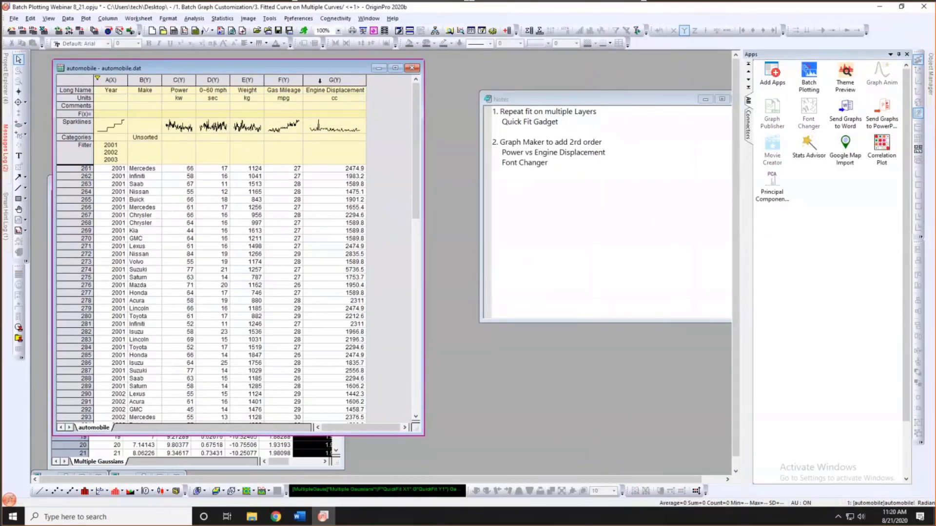
pyautogui.click(319, 81)
pyautogui.click(181, 80)
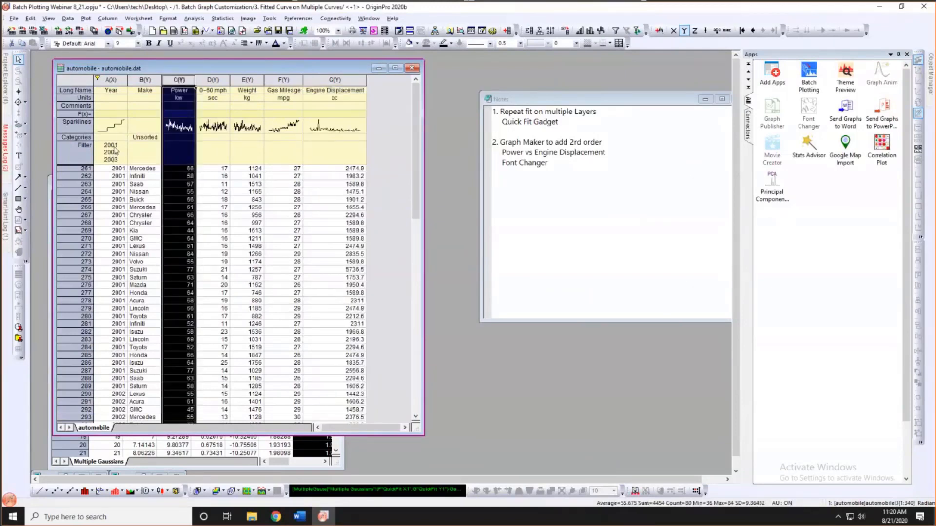
pyautogui.click(394, 138)
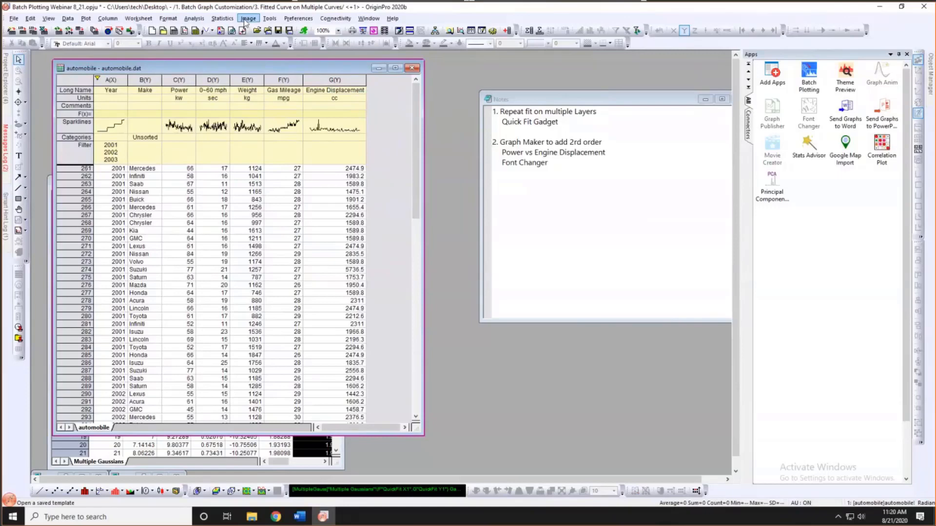
pyautogui.click(86, 18)
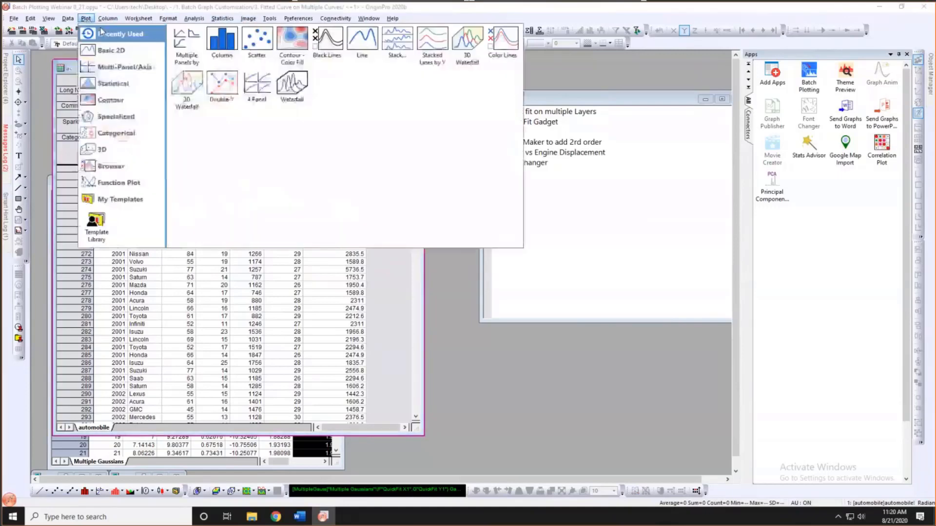
pyautogui.click(128, 117)
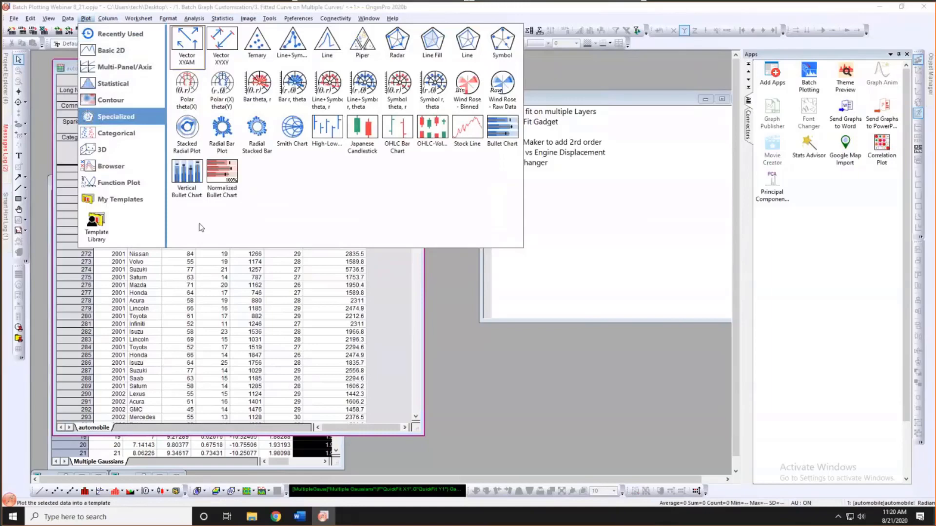
pyautogui.click(87, 19)
pyautogui.click(85, 19)
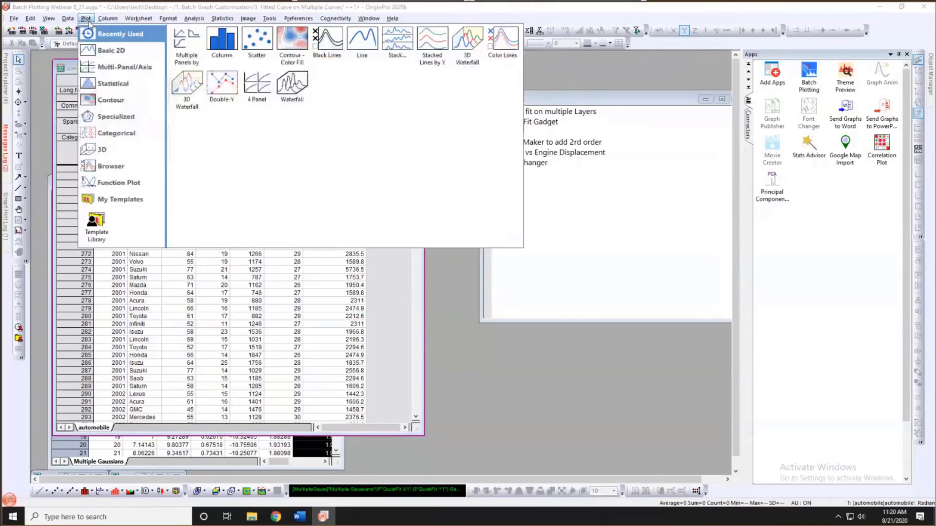
pyautogui.moveTo(107, 200)
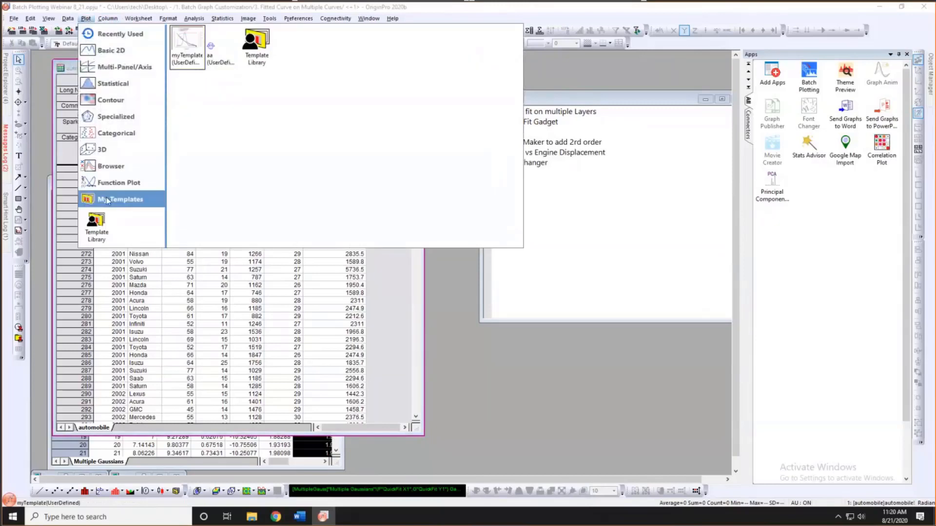
pyautogui.click(383, 361)
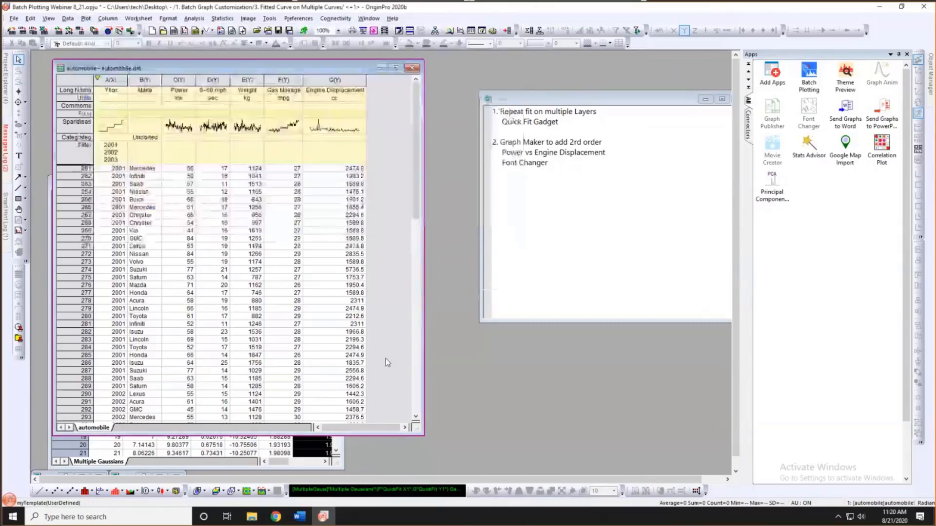
# - Search the App Center for "graph maker", install the Graph Maker app and close the App Center
pyautogui.click(814, 252)
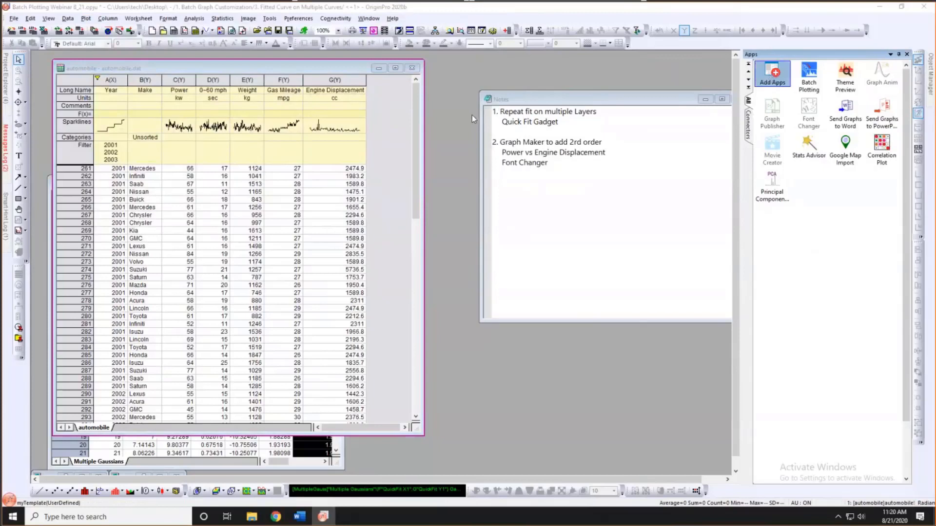
pyautogui.write('g')
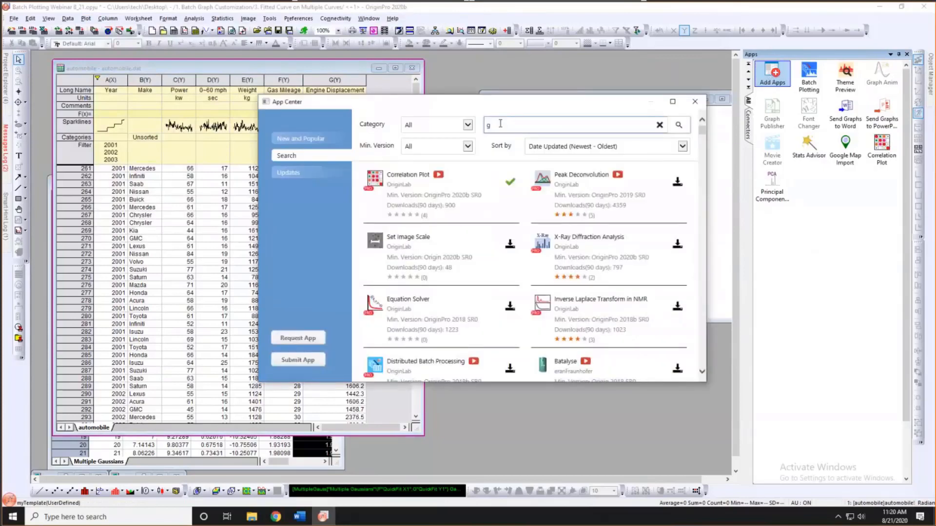
pyautogui.write('raph maker')
pyautogui.click(677, 125)
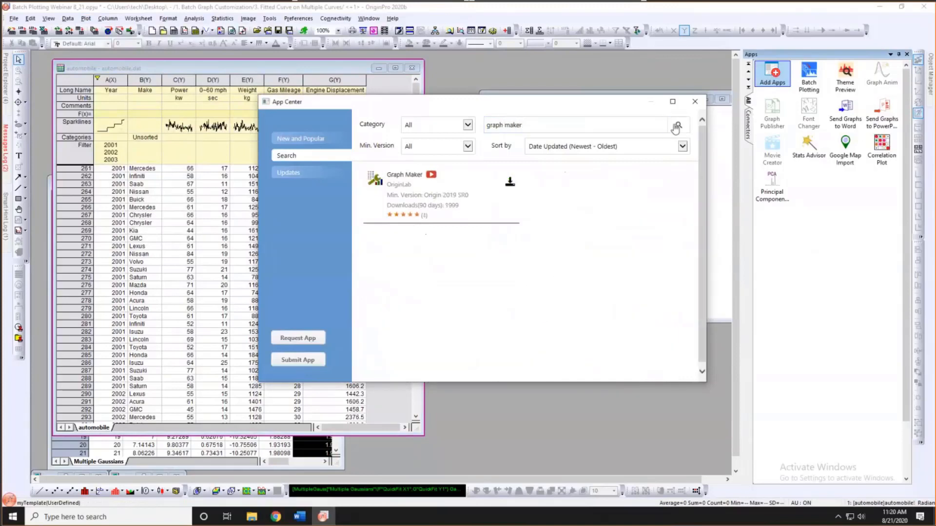
pyautogui.click(510, 181)
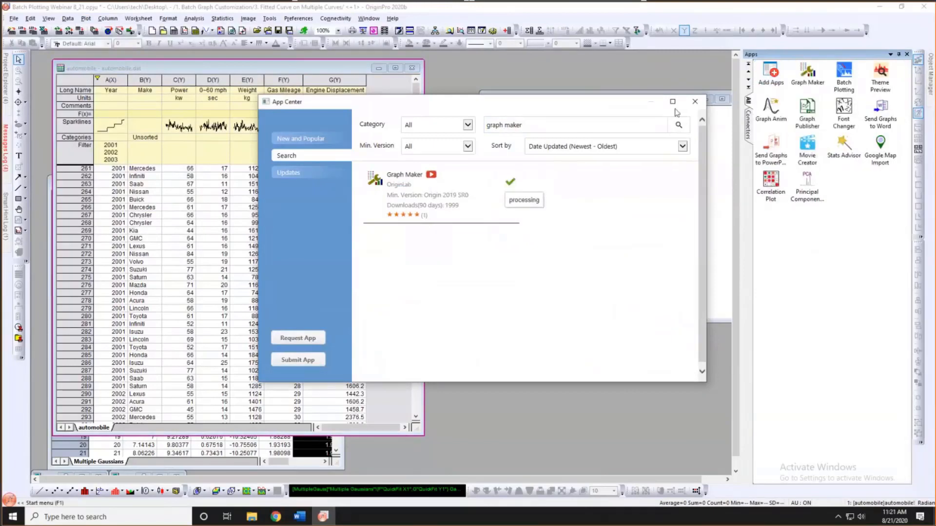
pyautogui.click(696, 103)
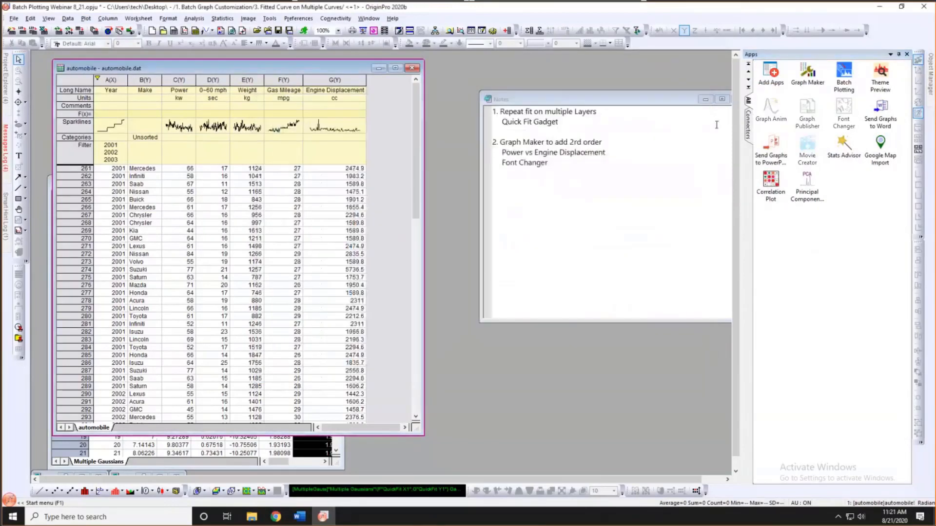
# - Start Graph Maker on the automobile worksheet and assign Engine Displacement as Y and Power as X
pyautogui.click(808, 77)
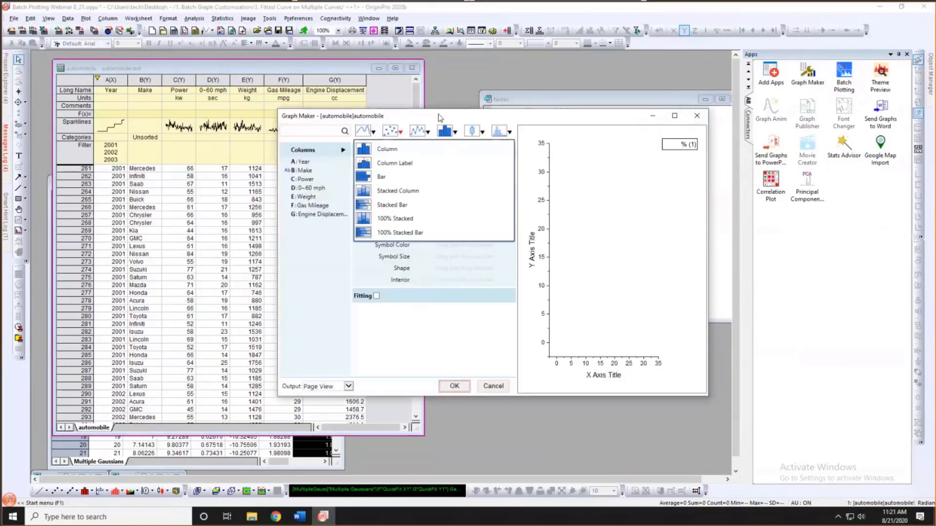
pyautogui.moveTo(438, 115); pyautogui.dragTo(385, 86)
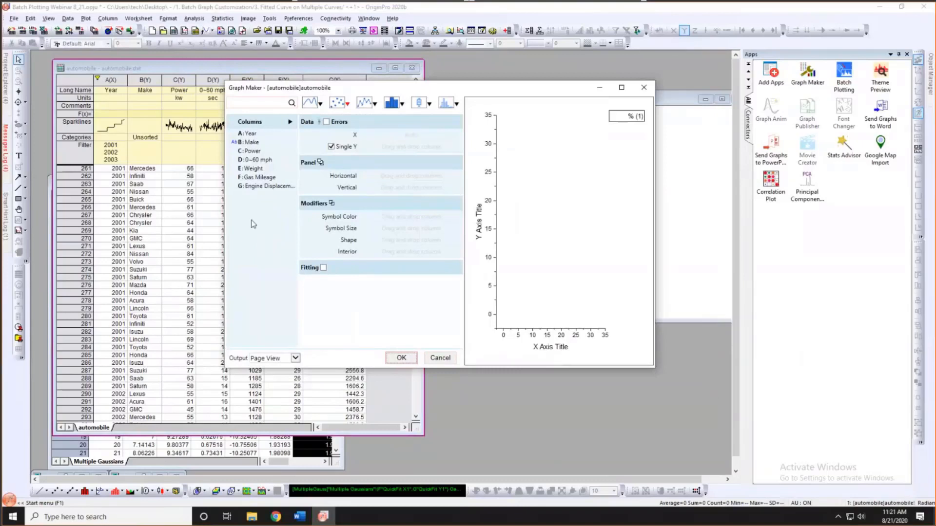
pyautogui.moveTo(251, 187); pyautogui.dragTo(400, 148)
pyautogui.moveTo(291, 152); pyautogui.dragTo(376, 140)
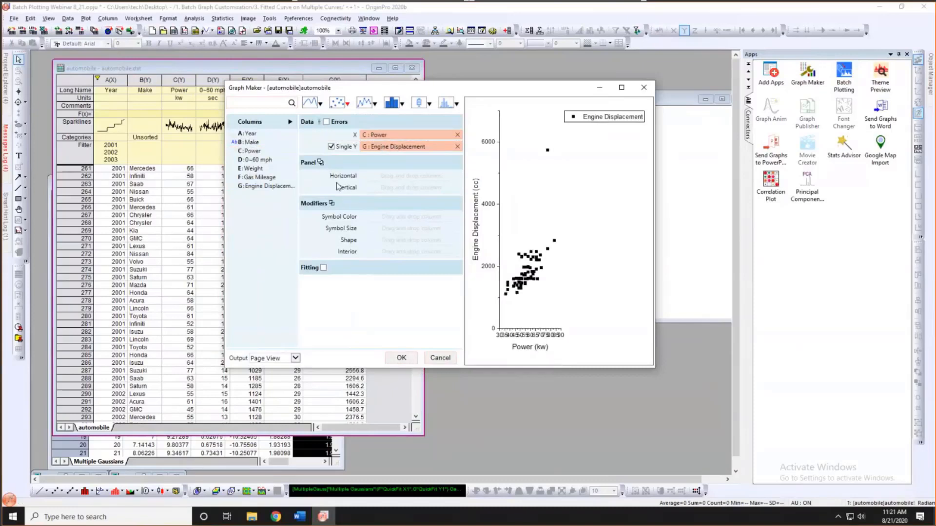
# - Split the scatter plot into vertical panels by Year and enlarge the Graph Maker window for a bigger preview
pyautogui.moveTo(250, 134); pyautogui.dragTo(382, 189)
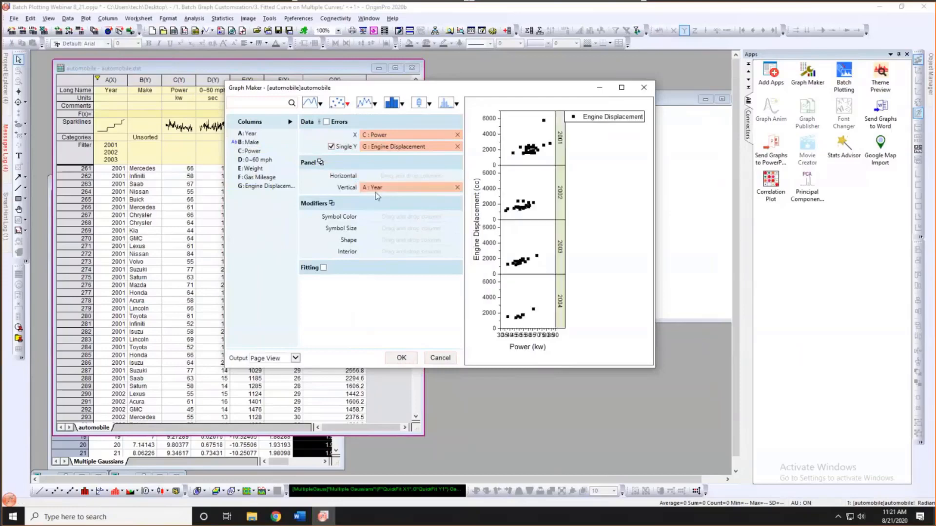
pyautogui.click(401, 103)
pyautogui.moveTo(390, 90); pyautogui.dragTo(244, 70)
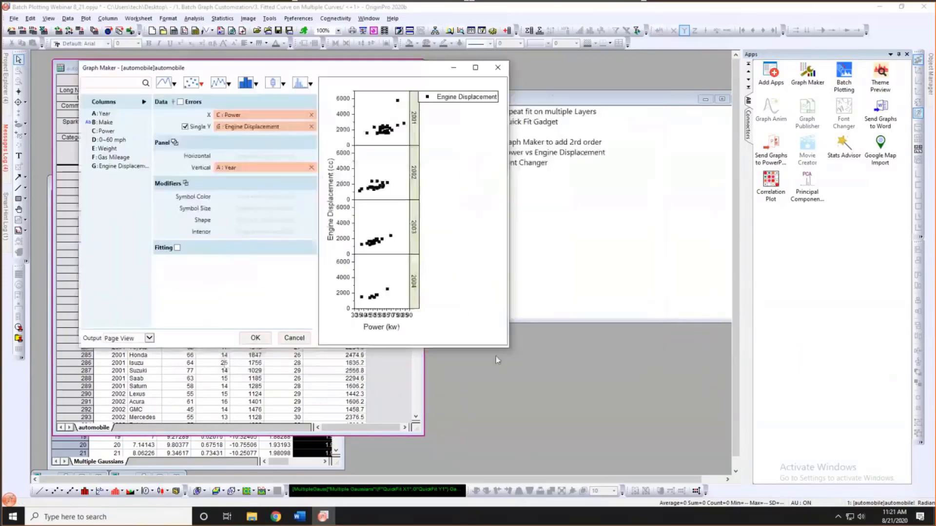
pyautogui.moveTo(686, 431); pyautogui.dragTo(685, 430)
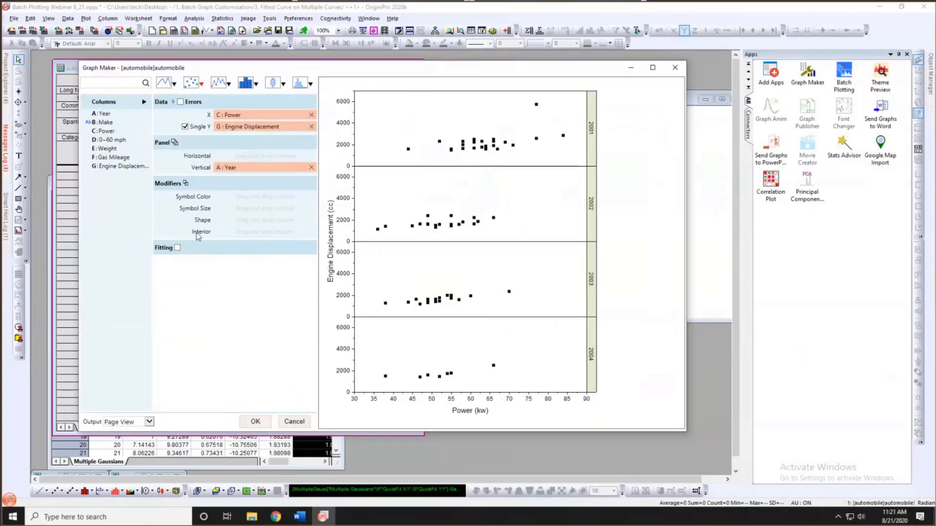
# - Turn on fitting with polynomial order 2 and add confidence bands and prediction bands to all panels
pyautogui.click(177, 248)
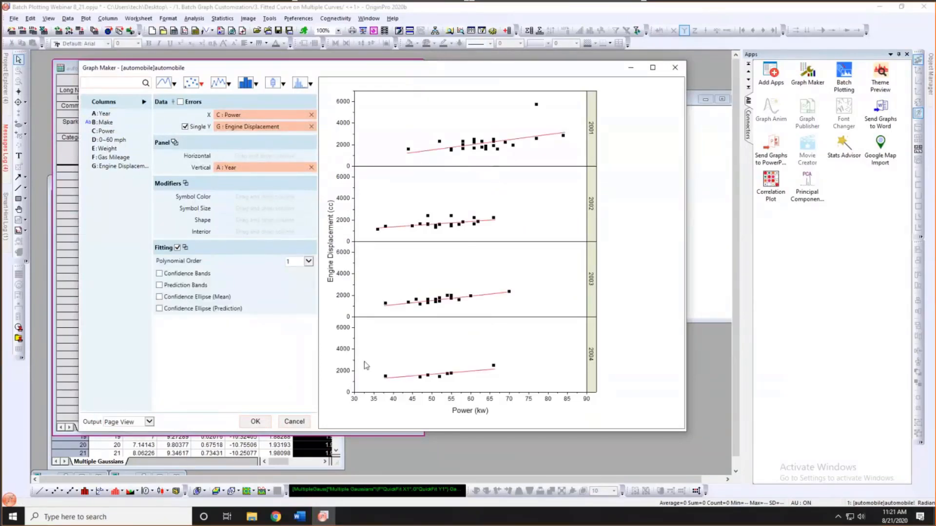
pyautogui.click(309, 261)
pyautogui.click(299, 270)
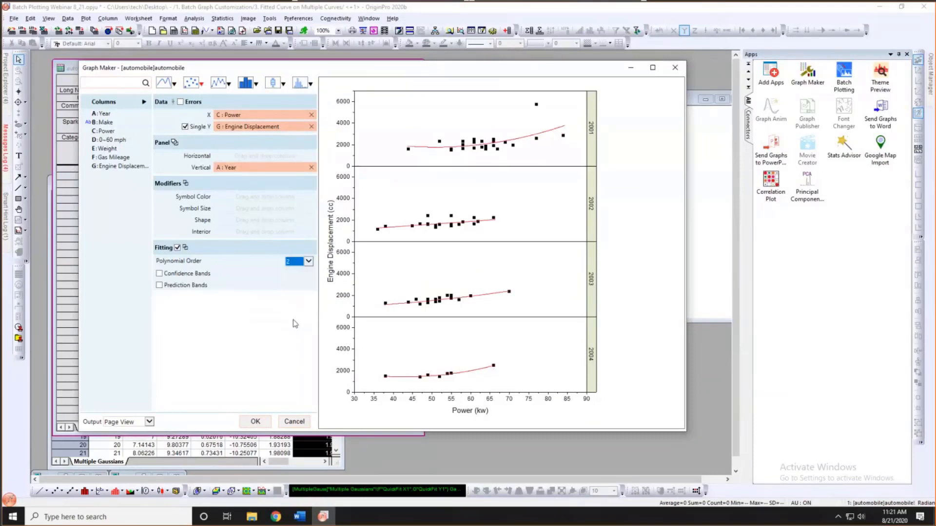
pyautogui.click(159, 273)
pyautogui.click(159, 285)
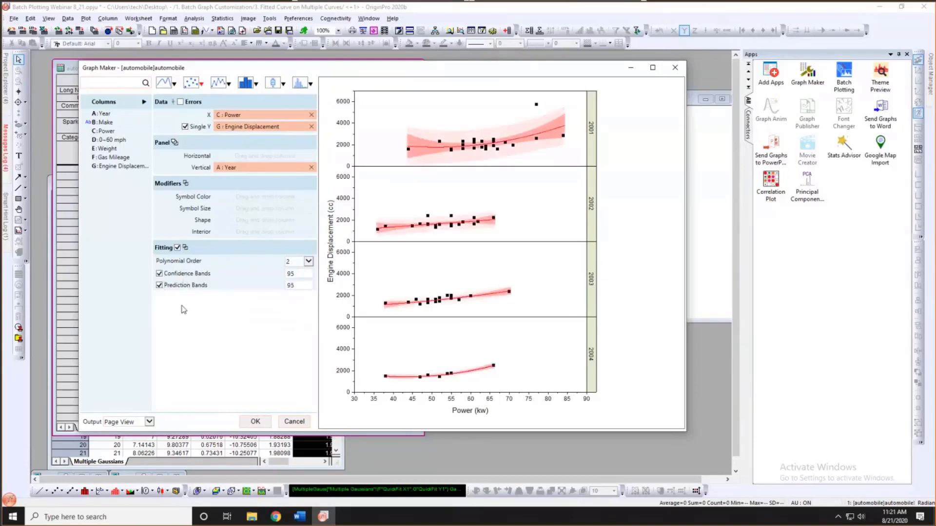
# - Turn on the equation label for the fitted curves in the fitting options
pyautogui.click(185, 248)
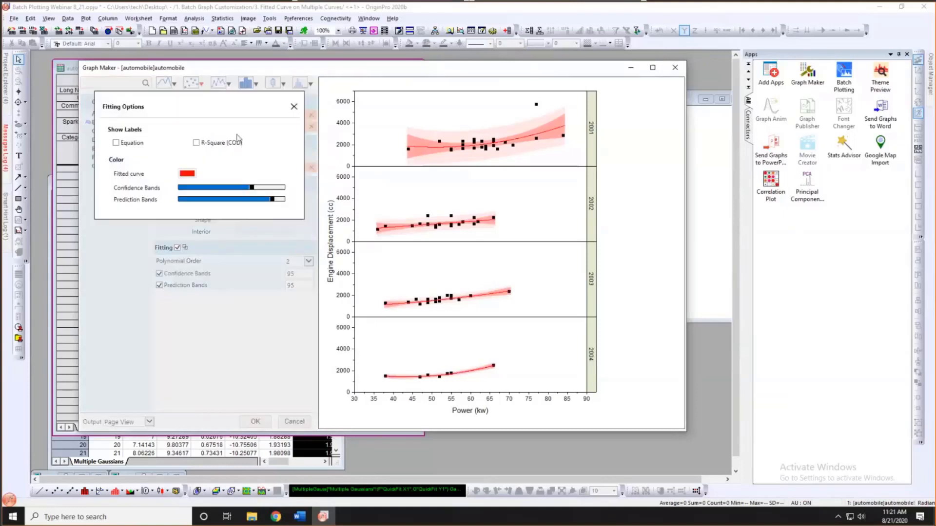
pyautogui.click(133, 143)
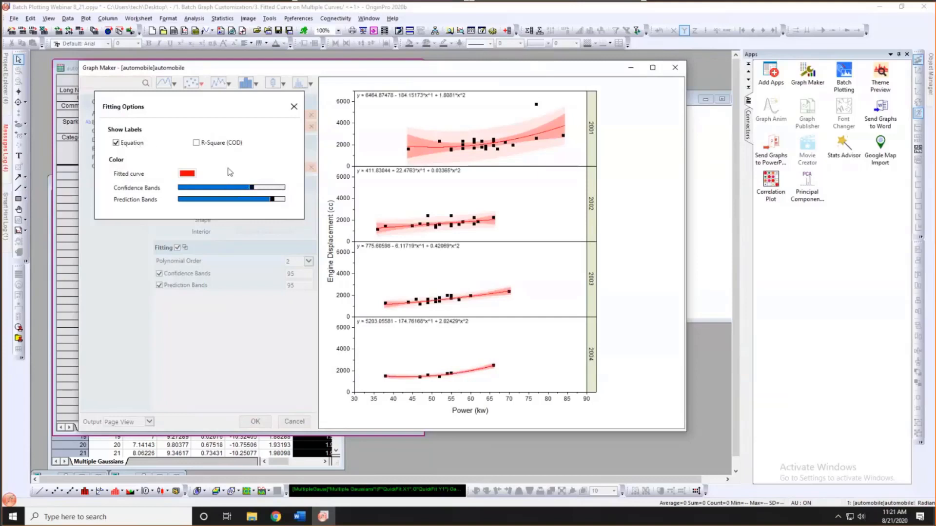
pyautogui.click(294, 106)
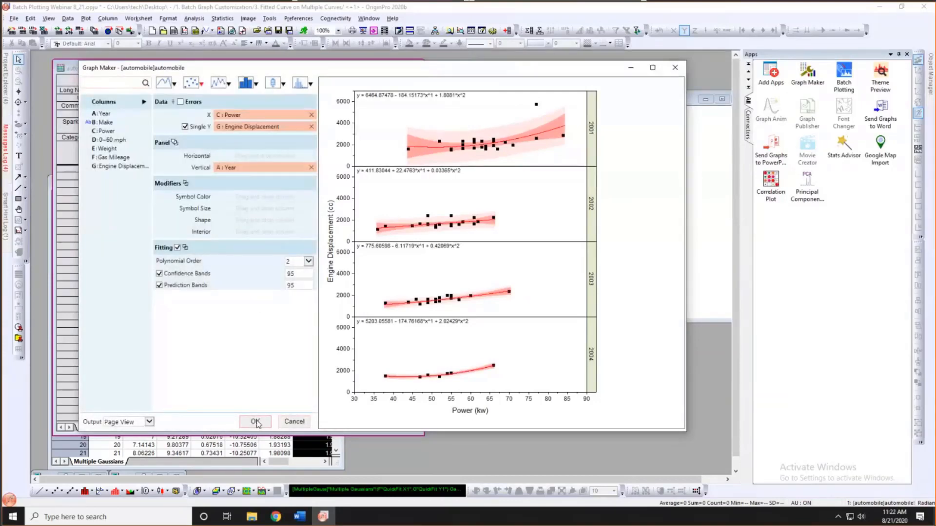
# - Create the by-year panel graph from the Graph Maker settings and enlarge its window
pyautogui.click(255, 422)
pyautogui.moveTo(317, 112); pyautogui.dragTo(335, 78)
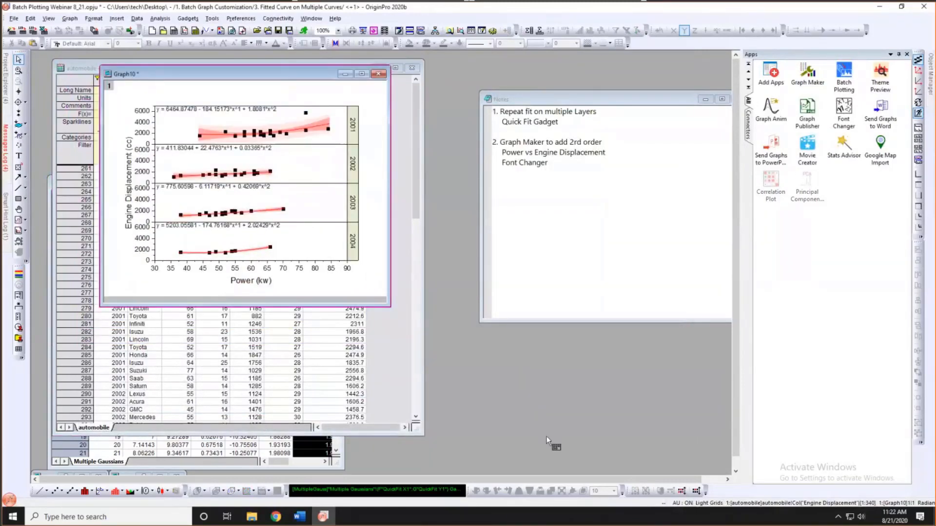
pyautogui.moveTo(390, 306); pyautogui.dragTo(588, 460)
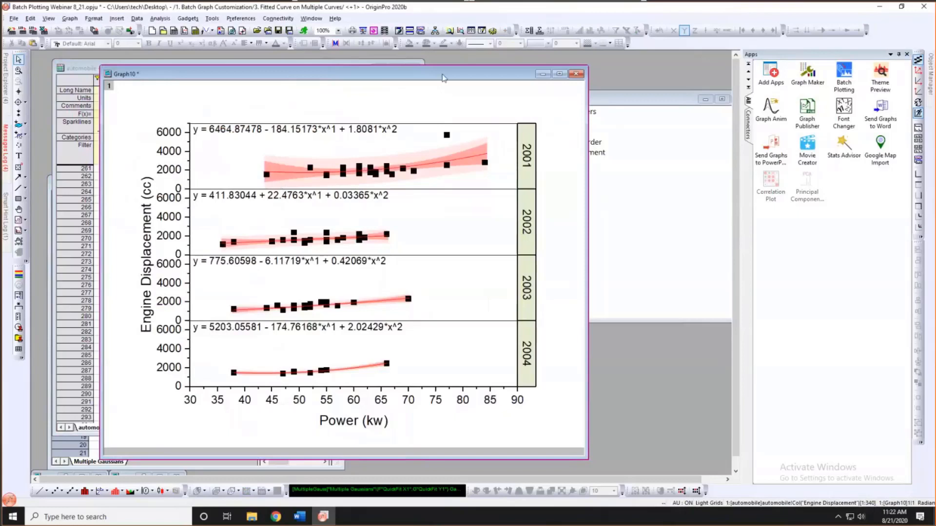
pyautogui.moveTo(439, 71); pyautogui.dragTo(437, 66)
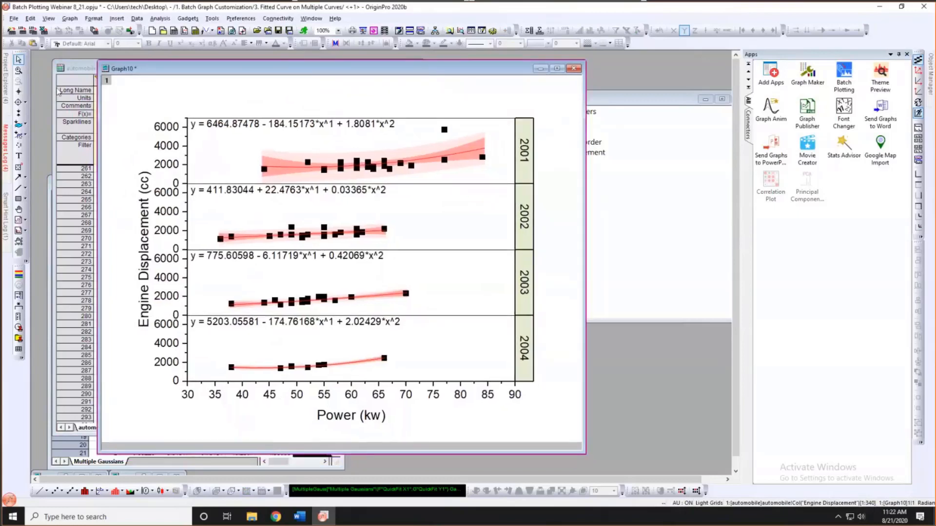
# - Open the project folder 1. Batch Plotting under 2. Batch Graph Plotting and reposition the Step08 workbook to show all its columns
pyautogui.moveTo(8, 93)
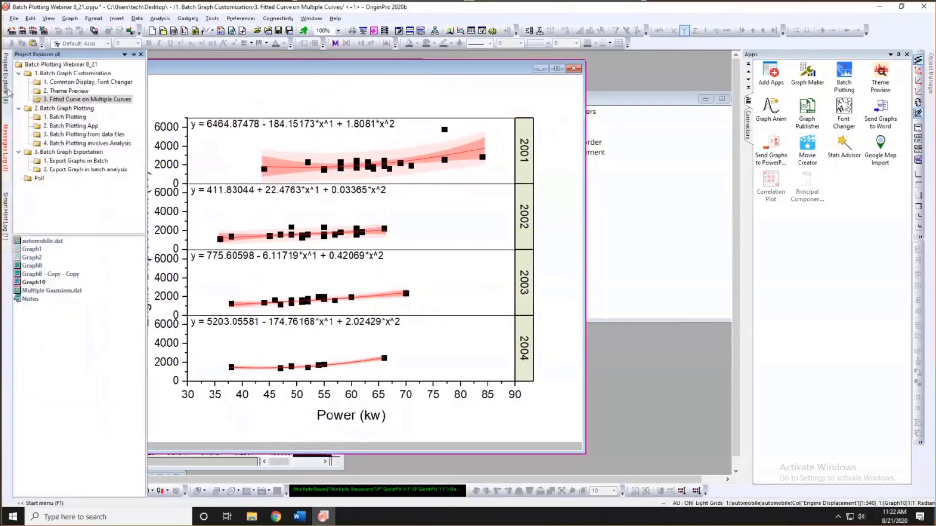
pyautogui.click(59, 118)
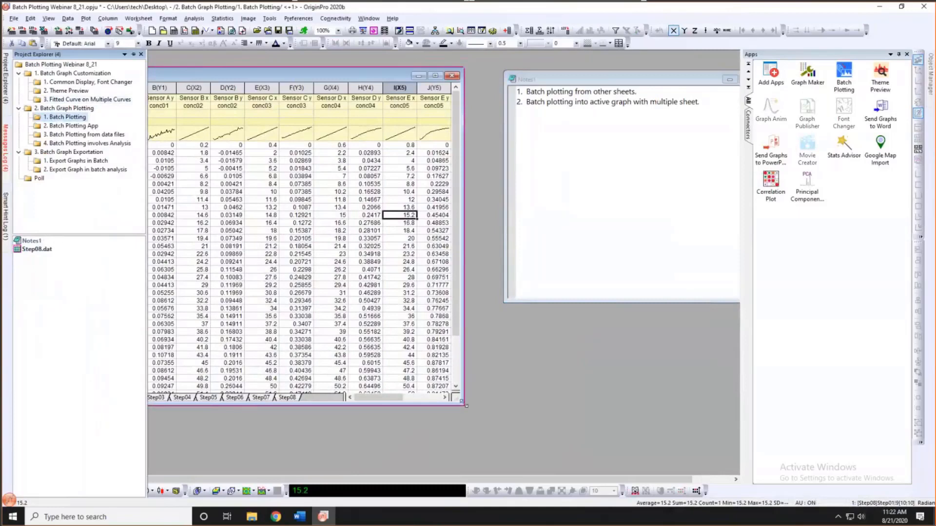
pyautogui.click(543, 206)
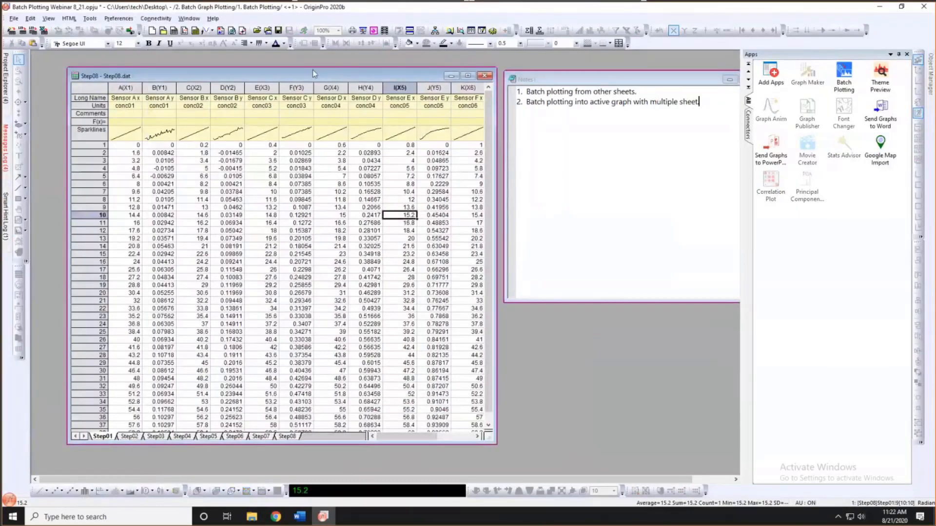
pyautogui.moveTo(312, 71); pyautogui.dragTo(279, 67)
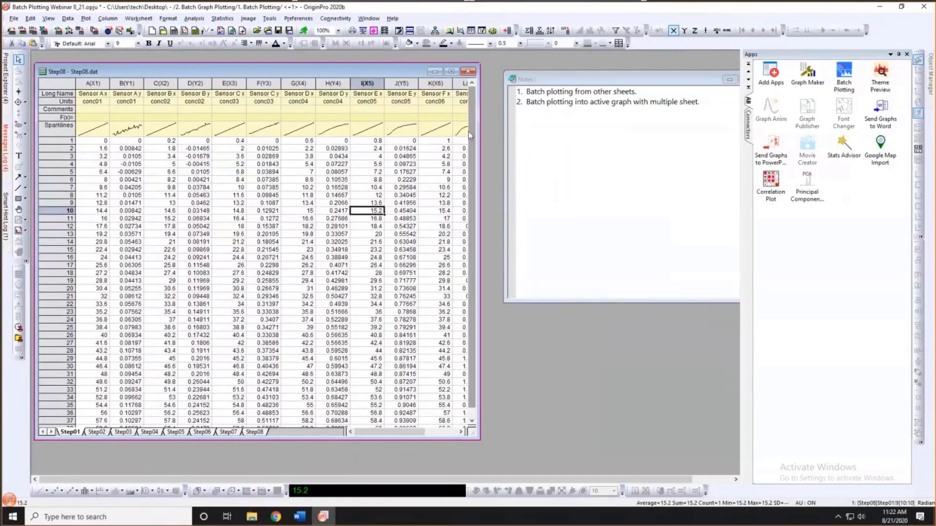
# - Look through the Step02 and Step04 sheets of the Step08 workbook, return to Step01 and slightly enlarge the workbook window
pyautogui.click(123, 432)
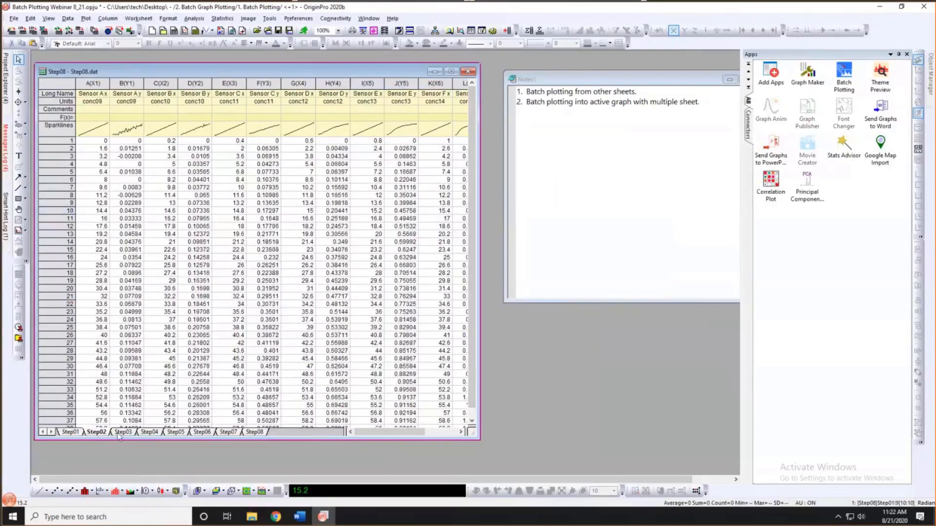
pyautogui.click(149, 432)
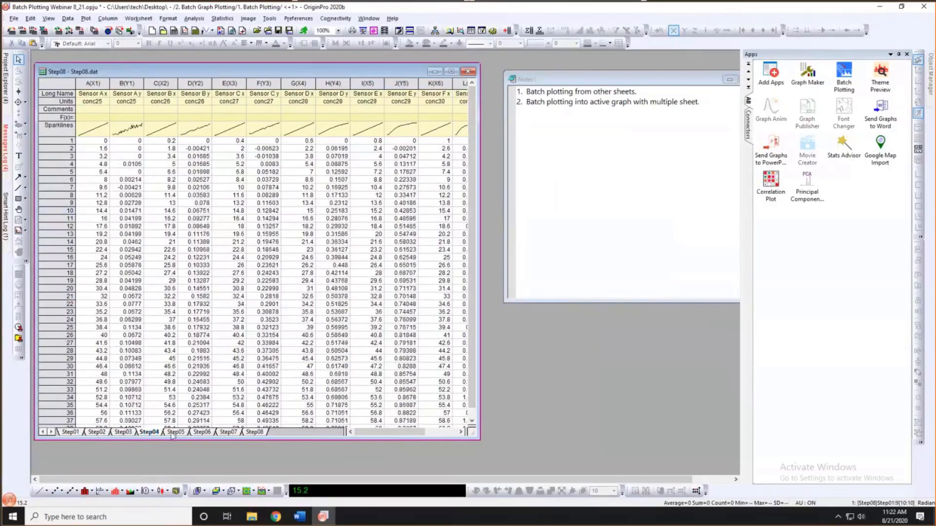
pyautogui.click(71, 432)
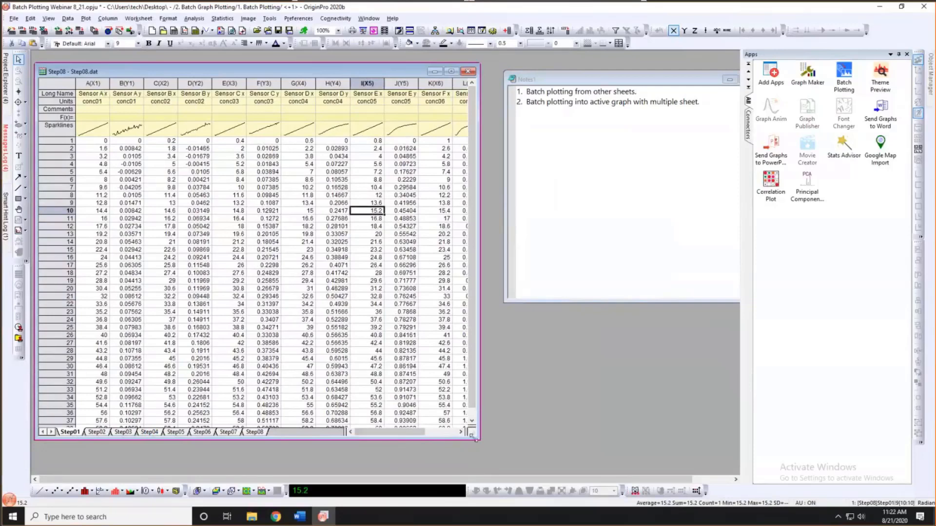
pyautogui.moveTo(471, 438); pyautogui.dragTo(474, 442)
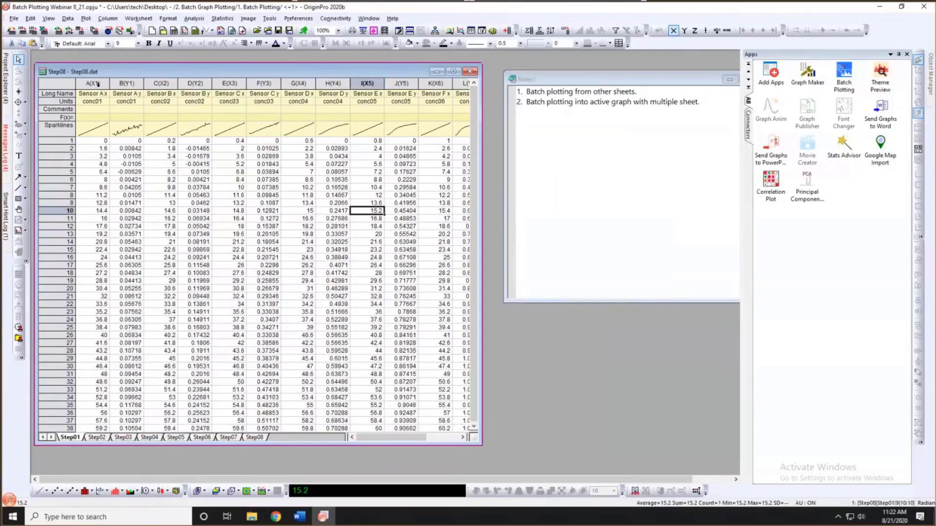
# - Plot columns A(X1) through J(Y5) of sheet Step01 as a line graph and enlarge the graph window
pyautogui.moveTo(100, 84); pyautogui.dragTo(399, 86)
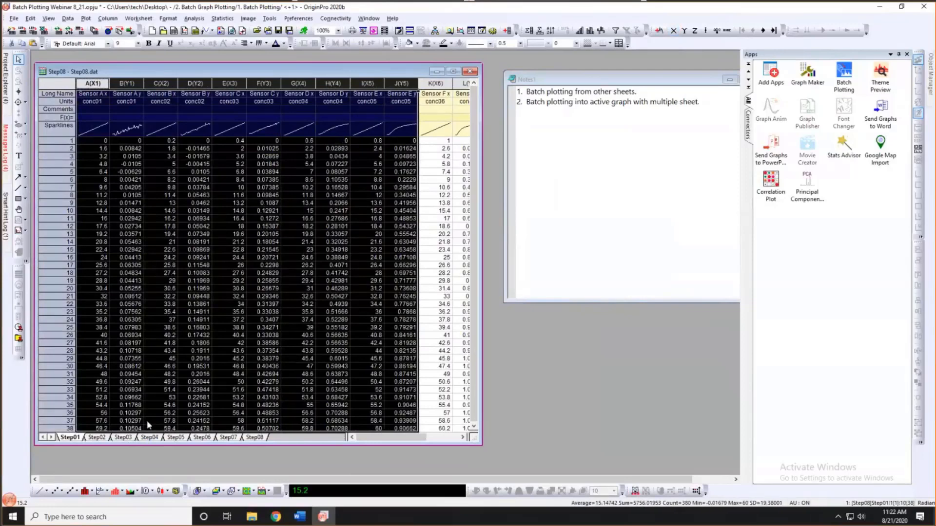
pyautogui.click(40, 492)
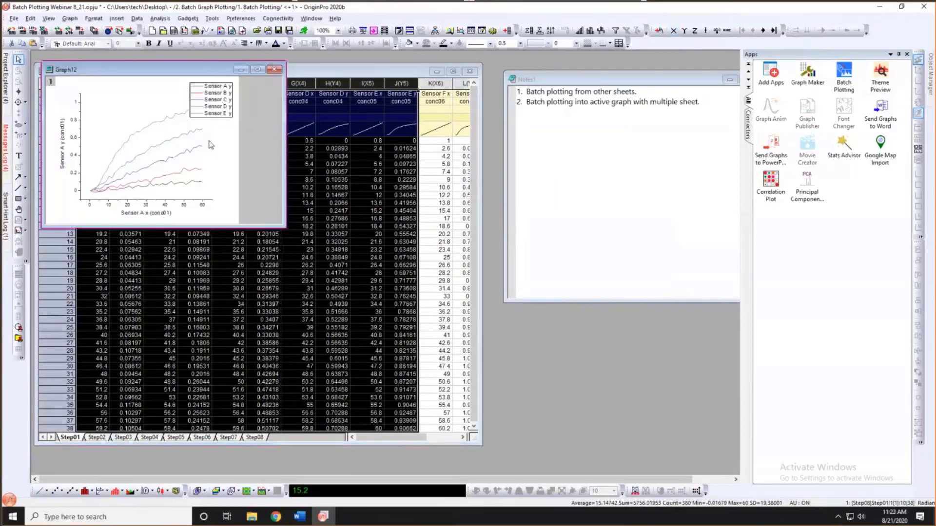
pyautogui.moveTo(195, 70); pyautogui.dragTo(303, 71)
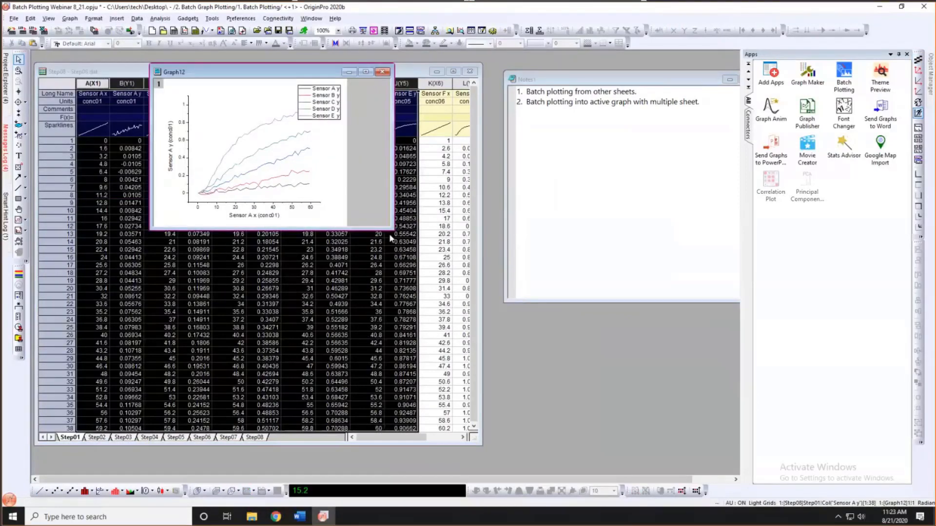
pyautogui.moveTo(393, 230); pyautogui.dragTo(448, 291)
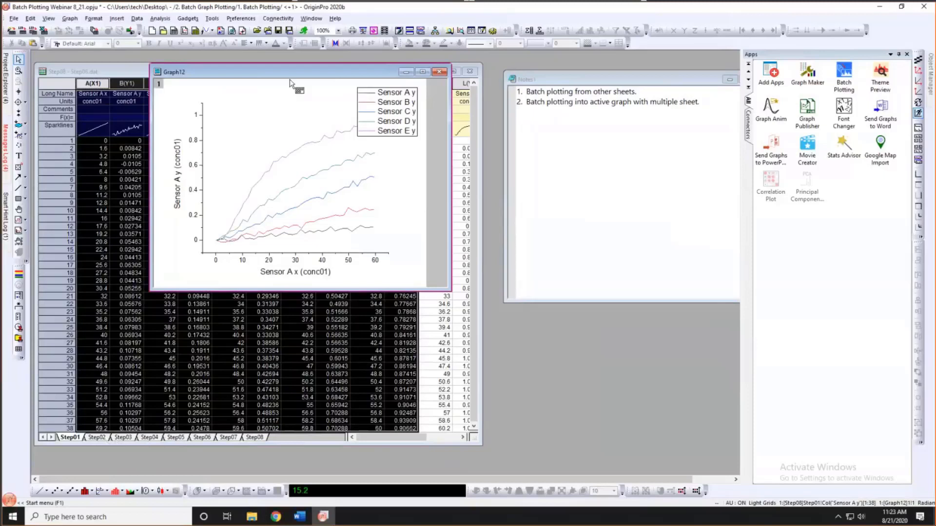
pyautogui.moveTo(240, 83); pyautogui.dragTo(189, 89)
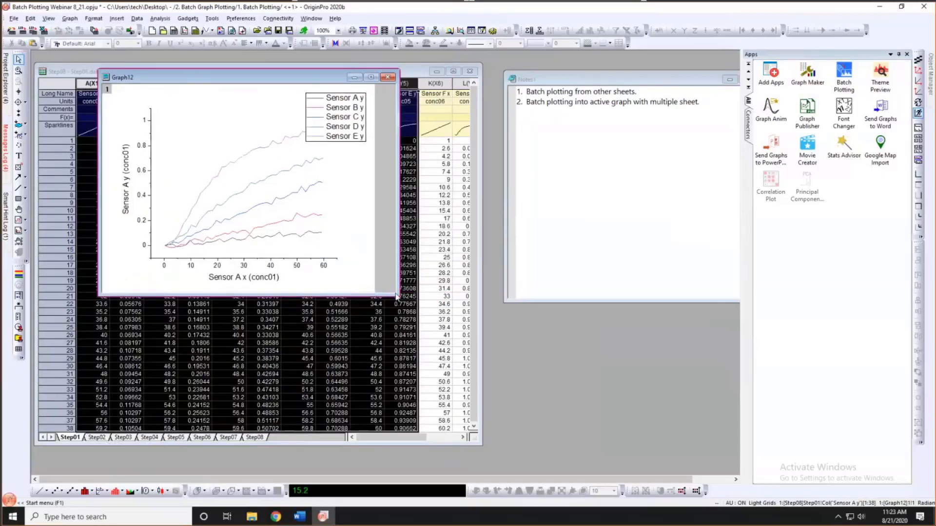
# - Open the legend update settings for the sensor line graph and set the auto legend translation mode to Custom
pyautogui.click(363, 118)
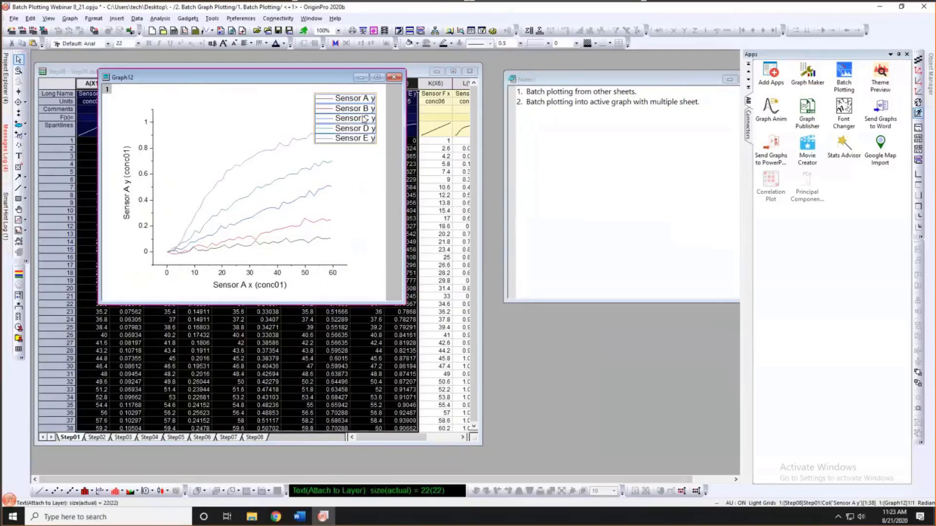
pyautogui.rightClick(363, 118)
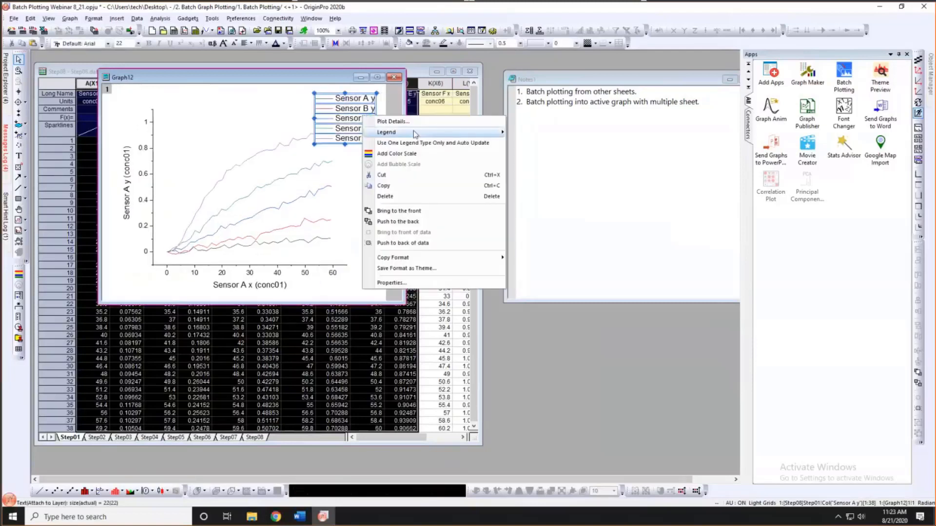
pyautogui.moveTo(437, 136)
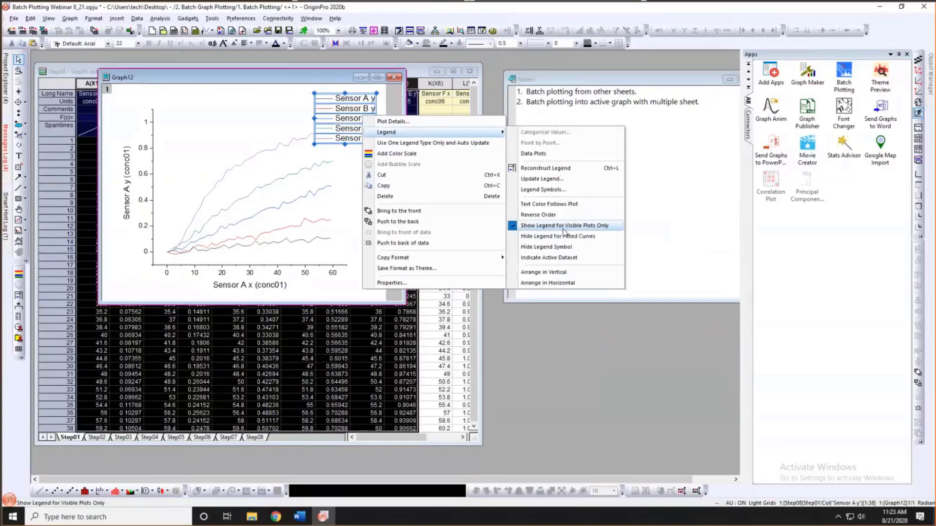
pyautogui.click(560, 179)
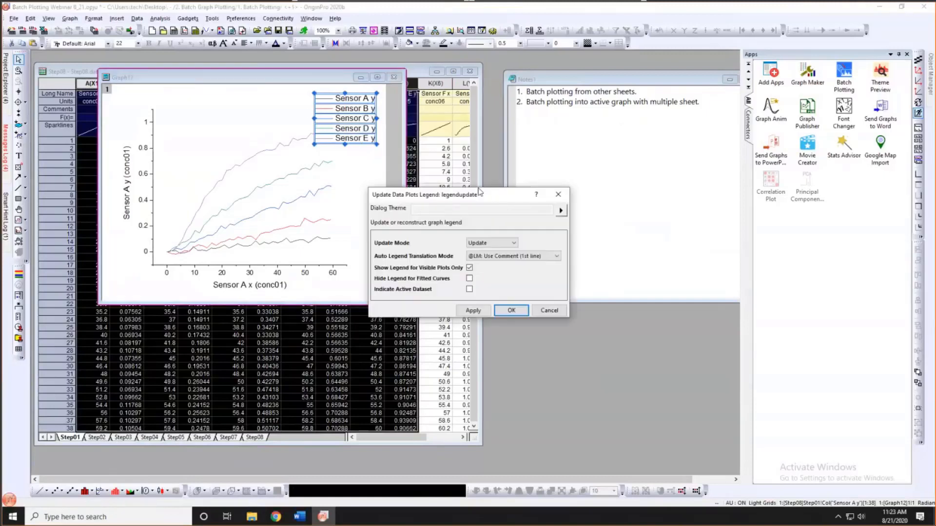
pyautogui.click(514, 208)
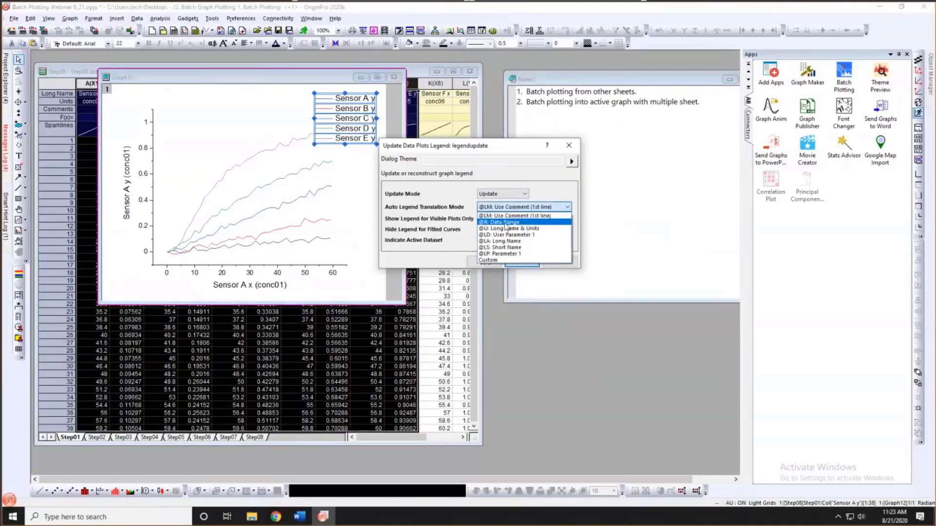
pyautogui.click(494, 261)
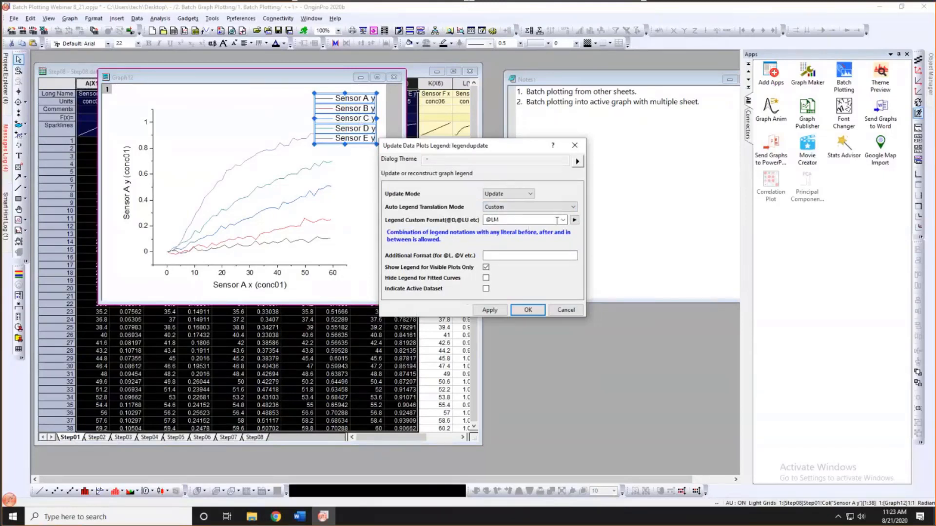
pyautogui.click(574, 220)
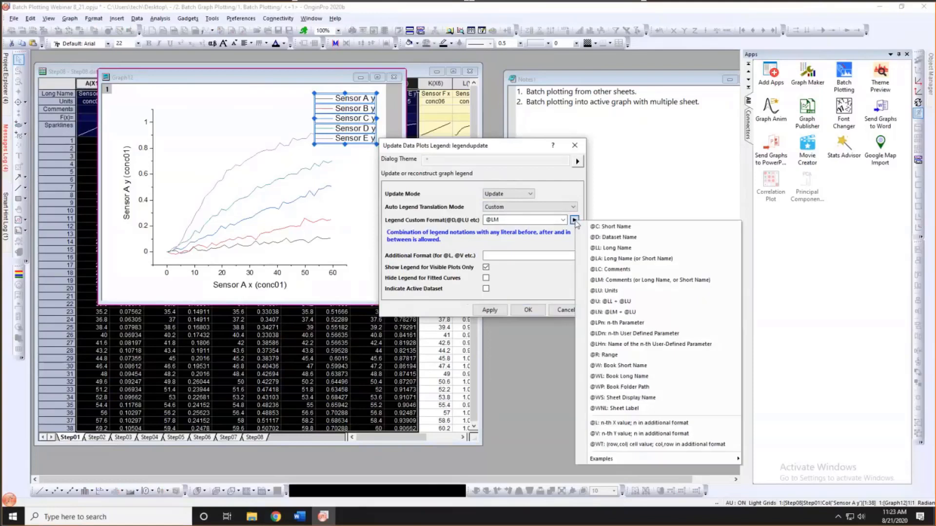
pyautogui.click(611, 398)
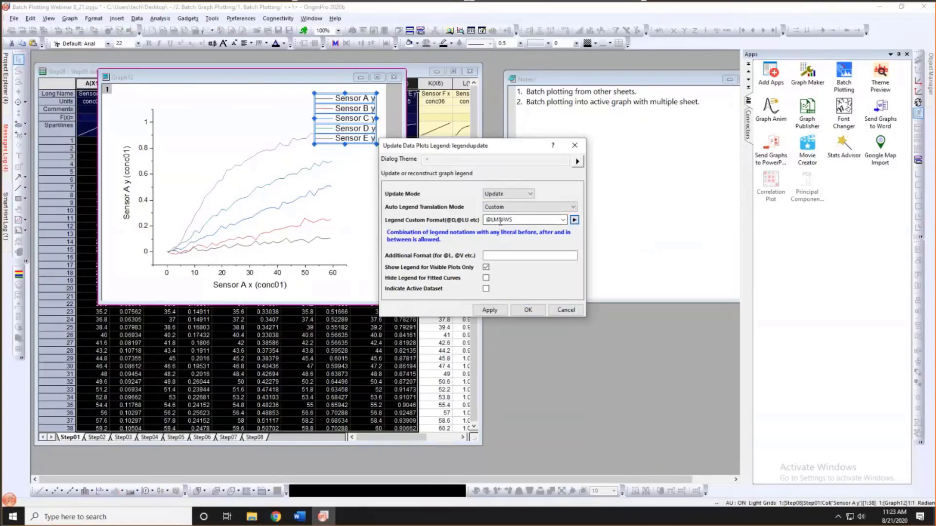
pyautogui.press('BackSpace')
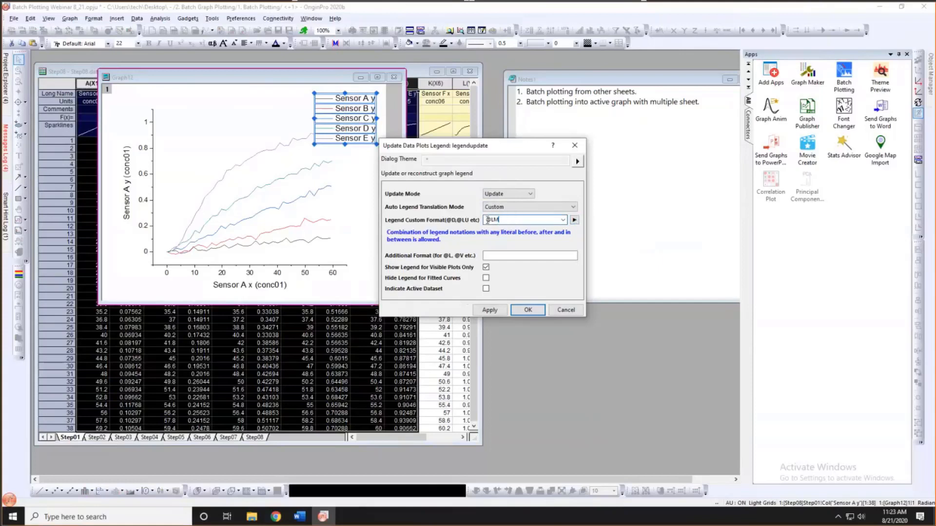
pyautogui.write('@WS,')
pyautogui.click(489, 310)
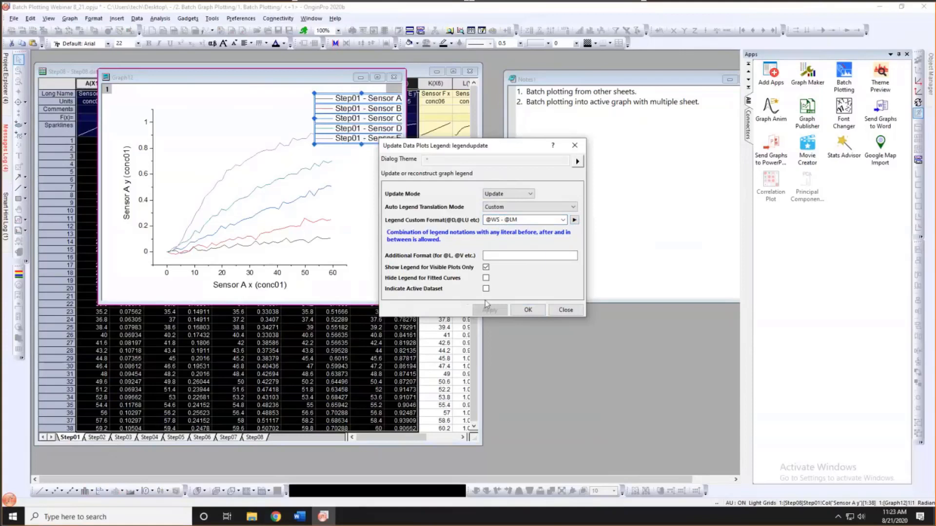
pyautogui.click(520, 311)
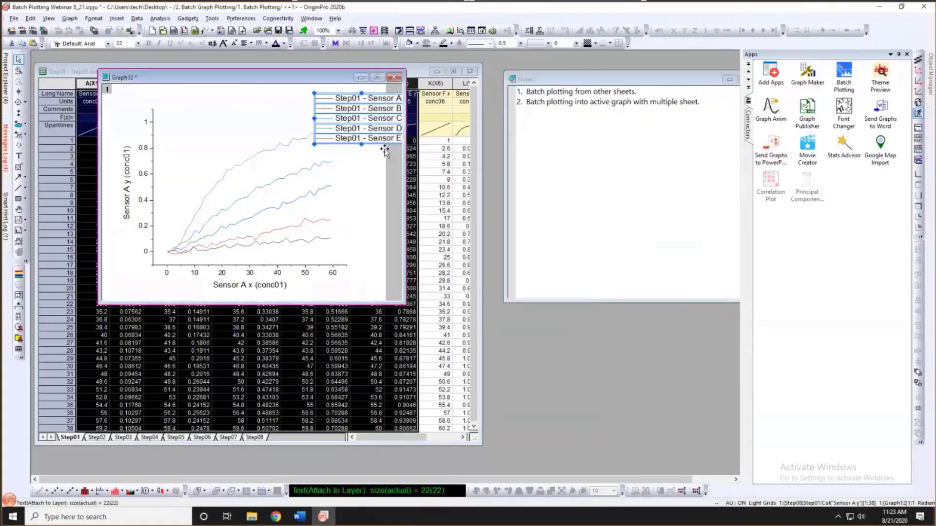
# - Shrink the legend, move it to the empty upper-left area of the plot and reposition the graph window
pyautogui.moveTo(383, 123); pyautogui.dragTo(235, 142)
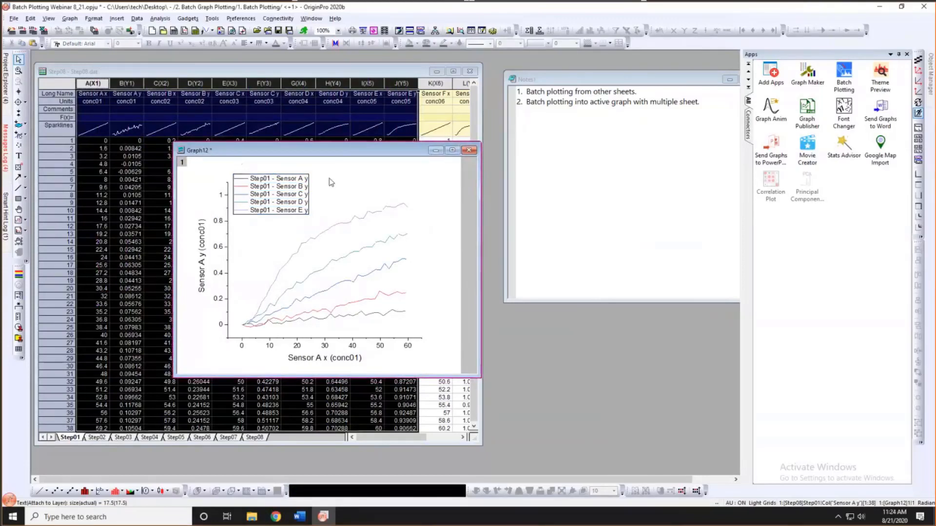
pyautogui.moveTo(316, 152); pyautogui.dragTo(321, 131)
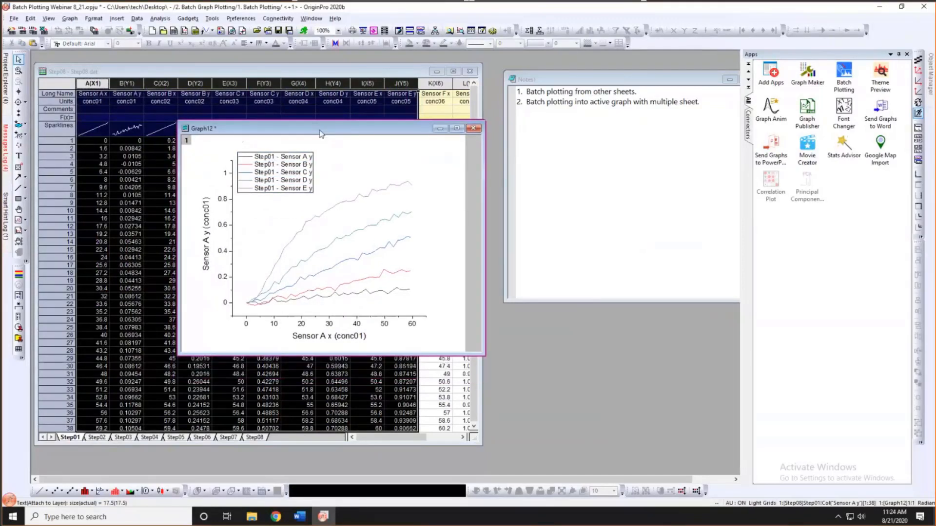
# - Start a batch duplicate of the sensor line graph by sheet and select worksheets Step02, Step03 and Step04 as sources
pyautogui.rightClick(321, 132)
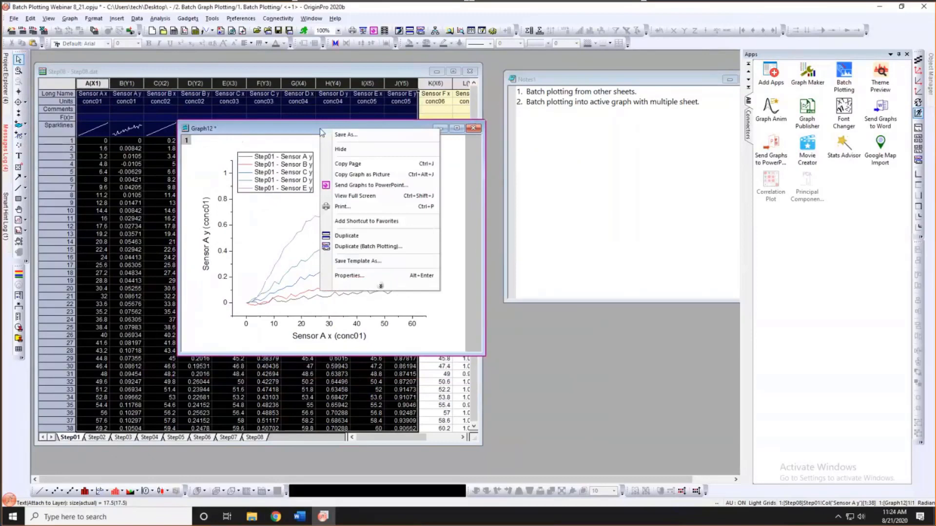
pyautogui.click(354, 247)
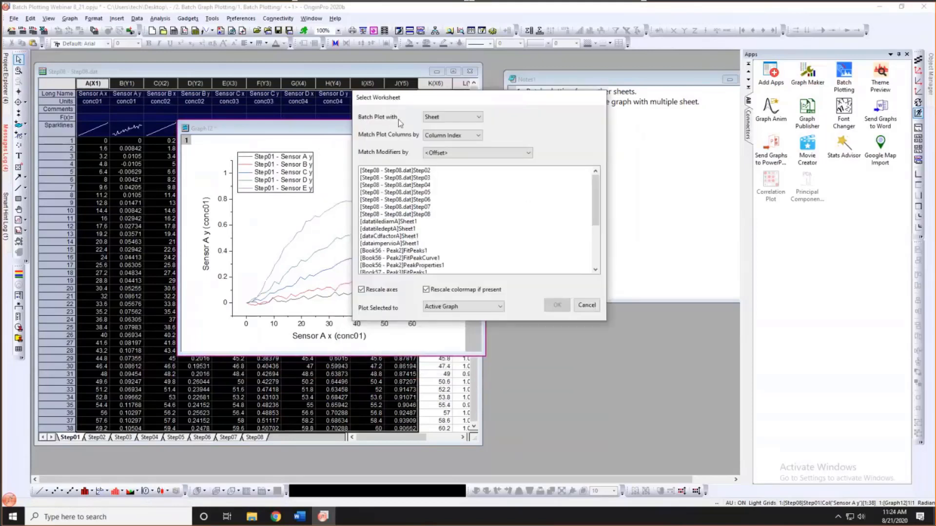
pyautogui.click(437, 119)
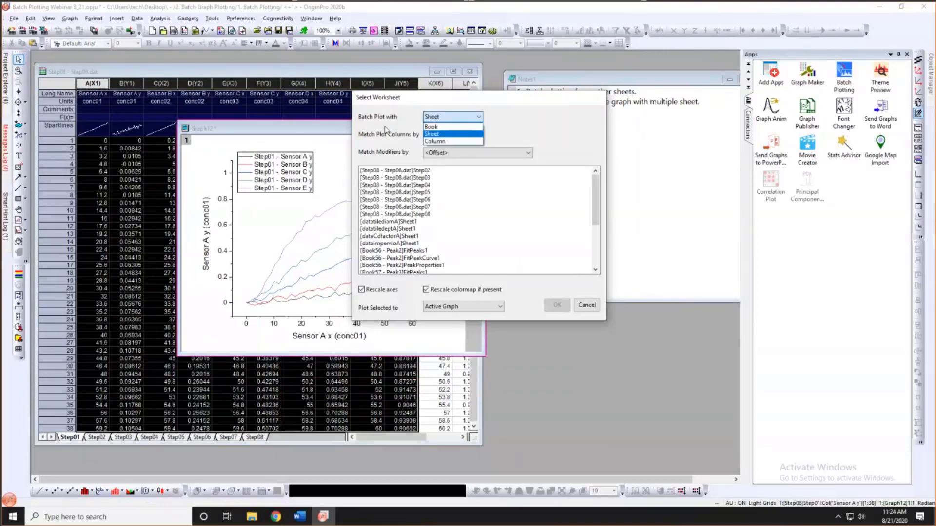
pyautogui.click(441, 120)
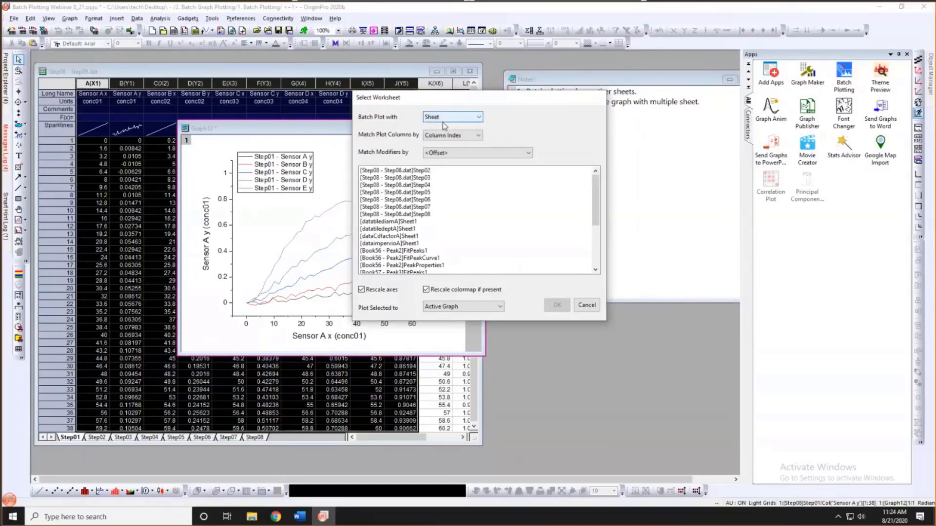
pyautogui.click(423, 172)
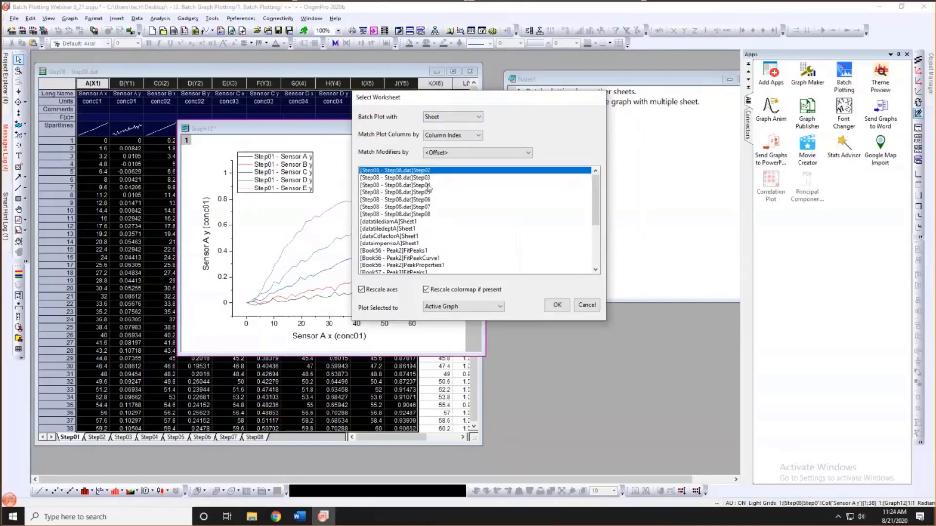
pyautogui.keyDown('shift'); pyautogui.click(428, 185); pyautogui.keyUp('shift')
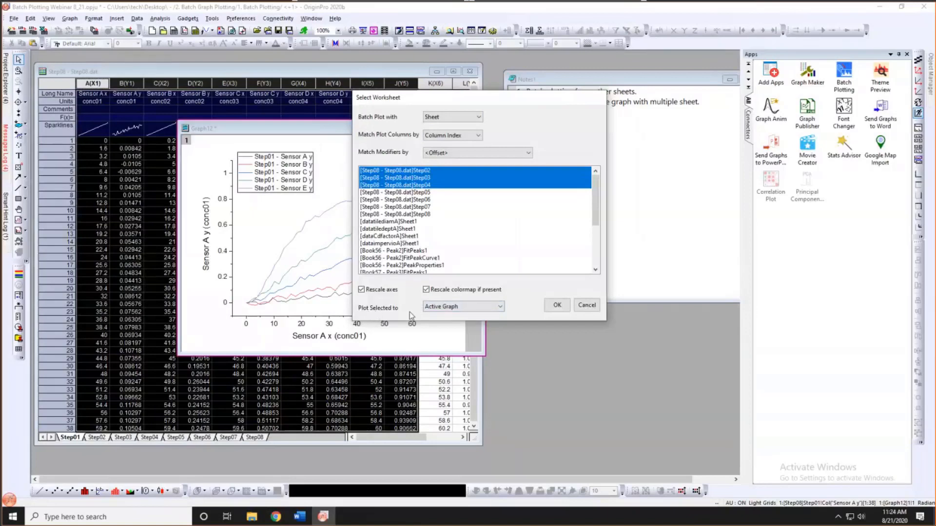
# - Plot the selected sheets to Individual Graphs with automatic graph names and create the duplicates
pyautogui.click(463, 307)
pyautogui.click(472, 325)
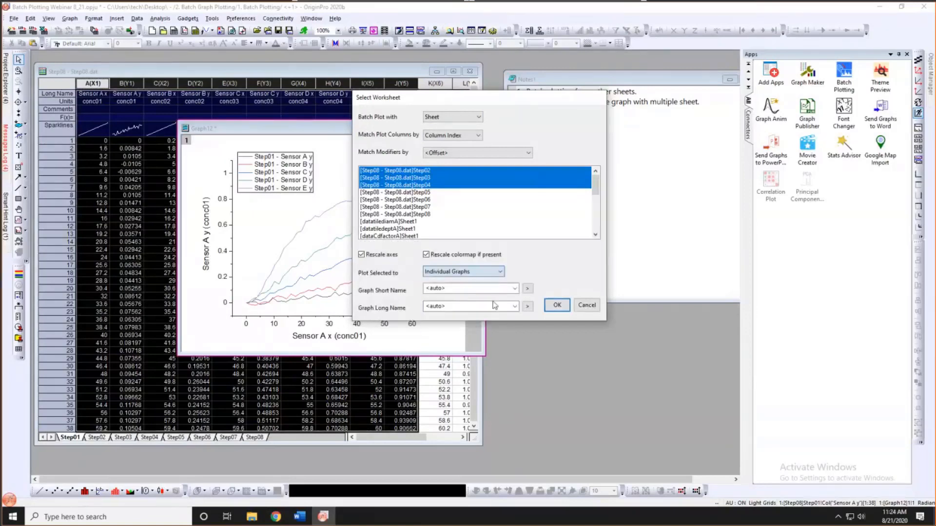
pyautogui.click(509, 290)
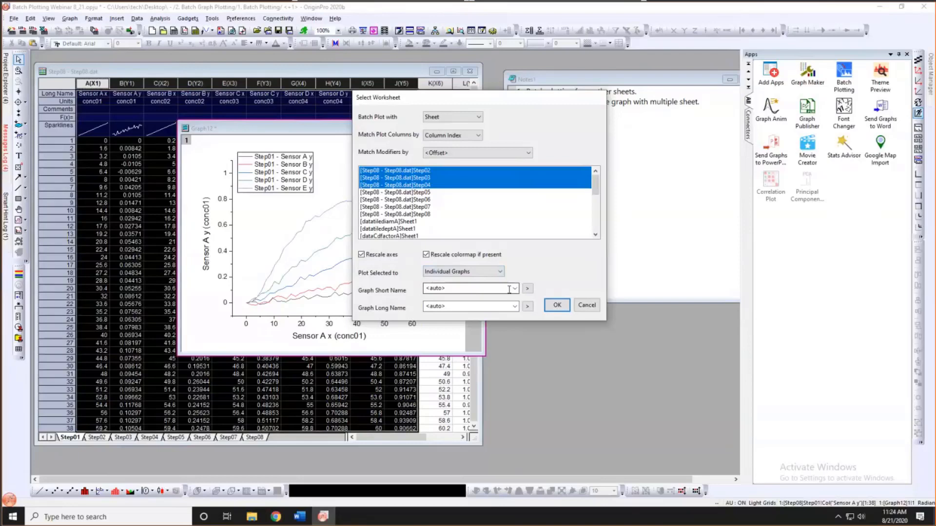
pyautogui.click(558, 304)
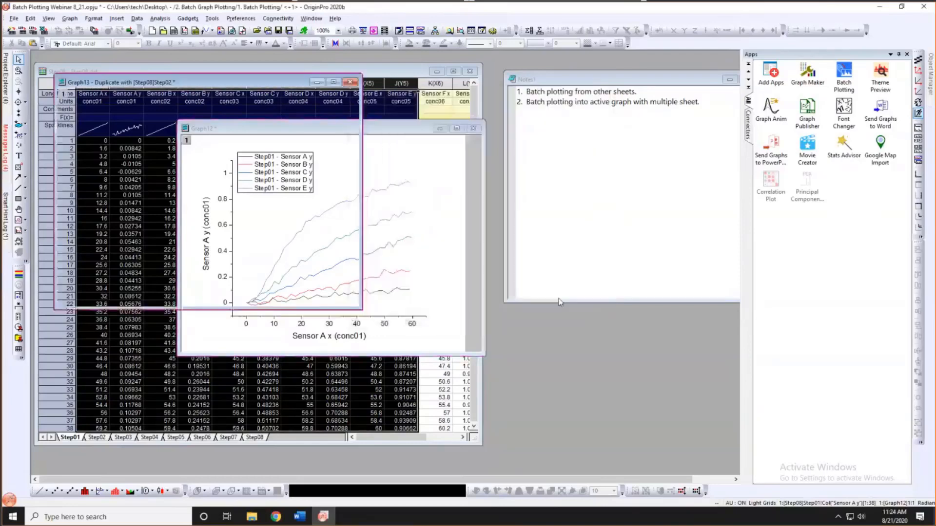
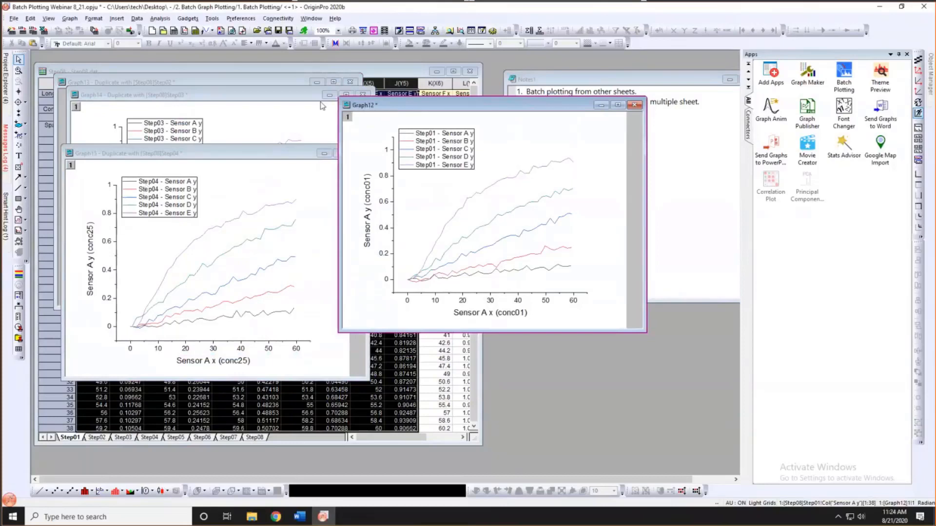
# - Start merging the graph windows and set the arrangement to 2 rows and 2 columns
pyautogui.moveTo(360, 105); pyautogui.dragTo(292, 104)
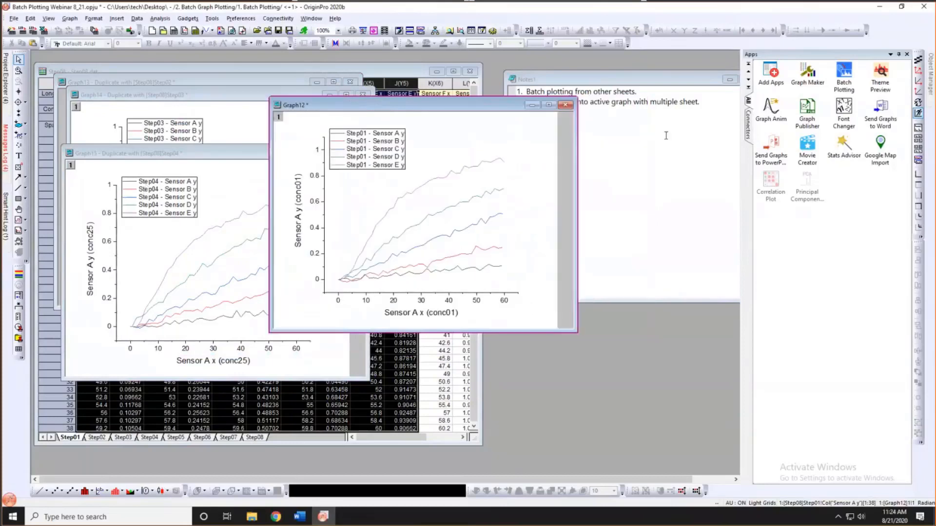
pyautogui.click(918, 149)
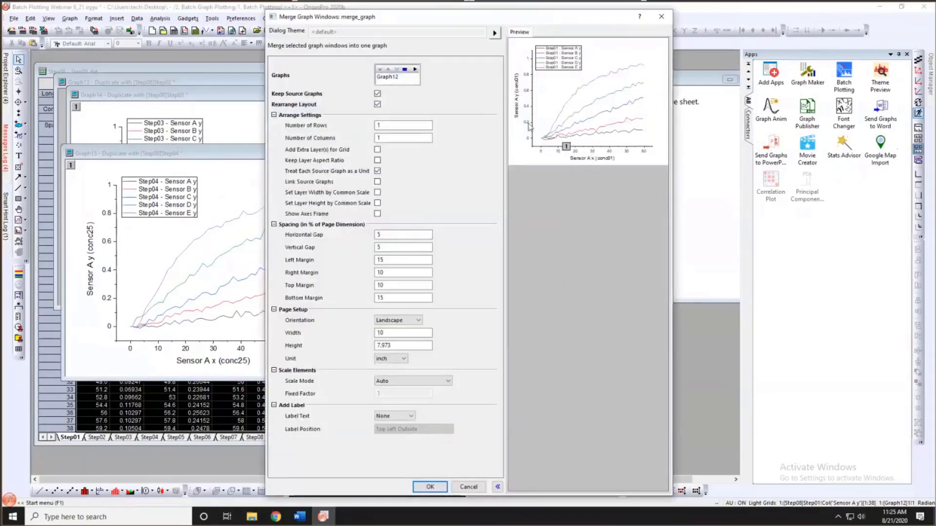
pyautogui.moveTo(365, 20); pyautogui.dragTo(314, 38)
pyautogui.moveTo(332, 143); pyautogui.dragTo(278, 145)
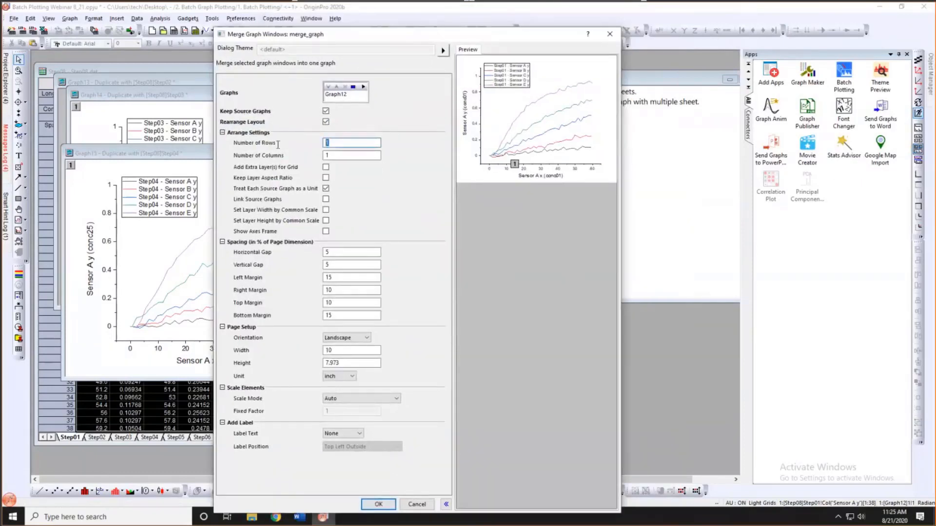
pyautogui.write('2')
pyautogui.press('Tab')
pyautogui.write('3')
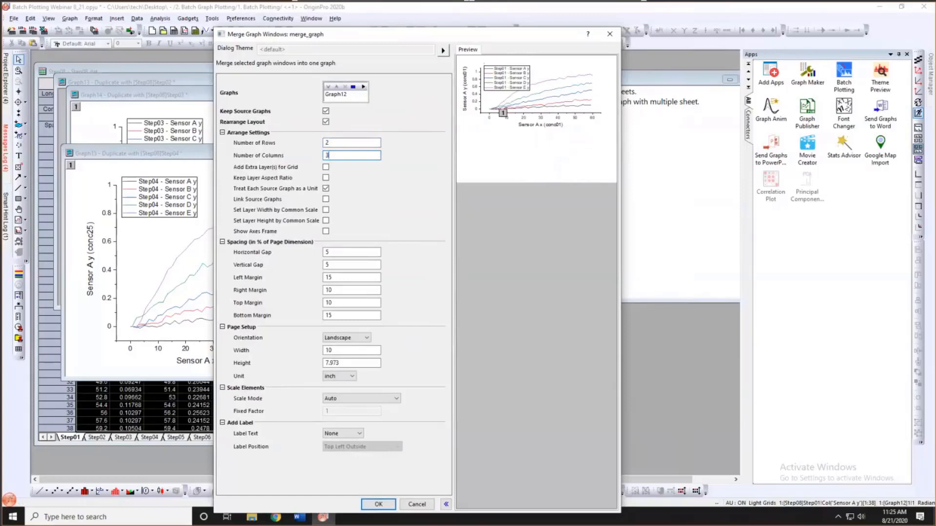
pyautogui.press('BackSpace')
pyautogui.write('2')
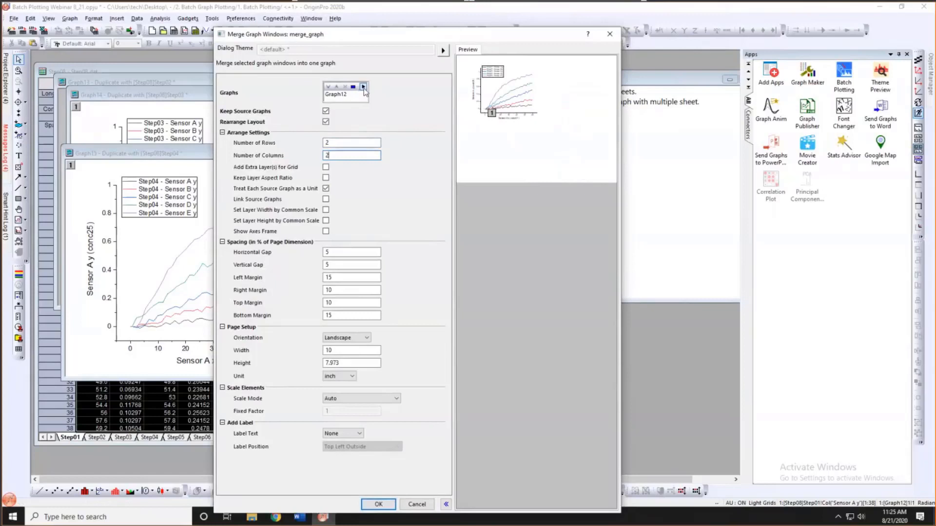
# - Include all graphs in the active folder in the merge, turn off keeping source graphs, and create the merged graph
pyautogui.click(363, 87)
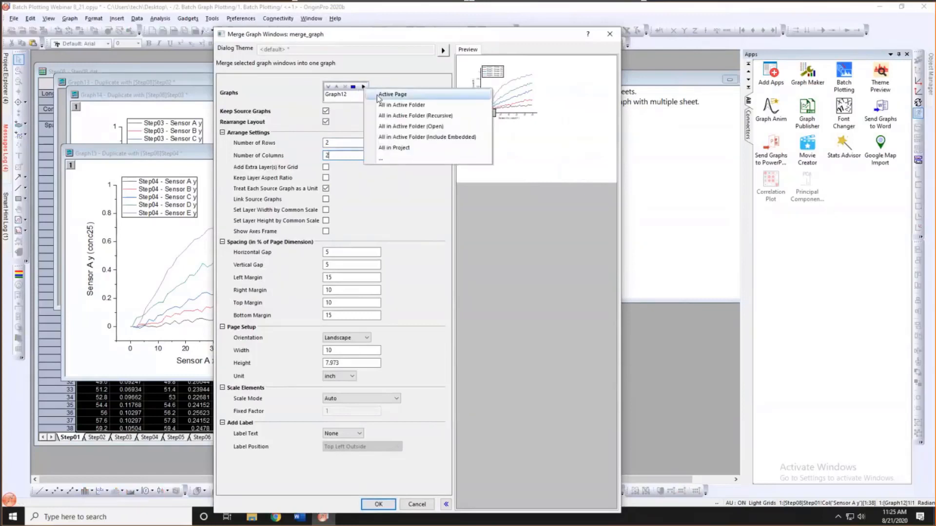
pyautogui.click(388, 105)
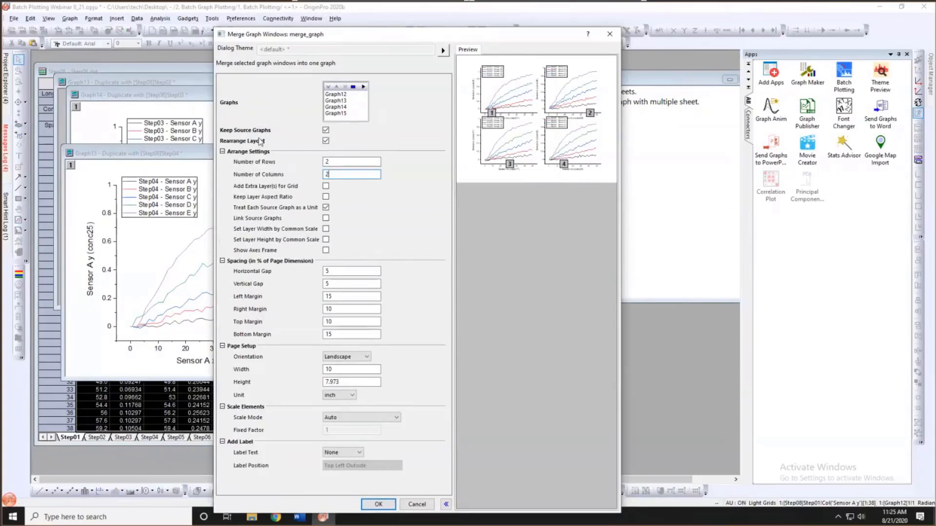
pyautogui.click(324, 131)
pyautogui.moveTo(215, 28)
pyautogui.mouseDown()
pyautogui.moveTo(234, 61)
pyautogui.moveTo(210, 30)
pyautogui.mouseUp()
pyautogui.click(372, 468)
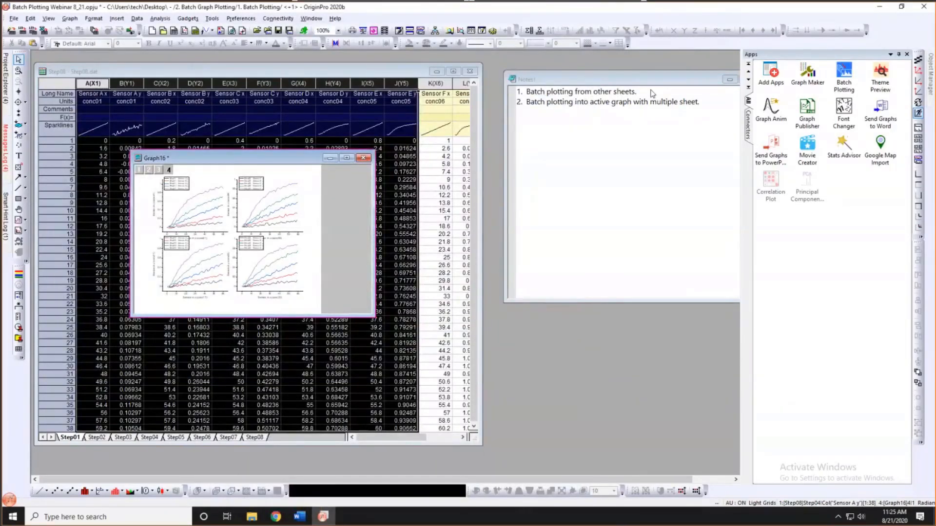
# - Enlarge the merged four-panel graph window and place it beside the worksheet data
pyautogui.moveTo(311, 161); pyautogui.dragTo(652, 94)
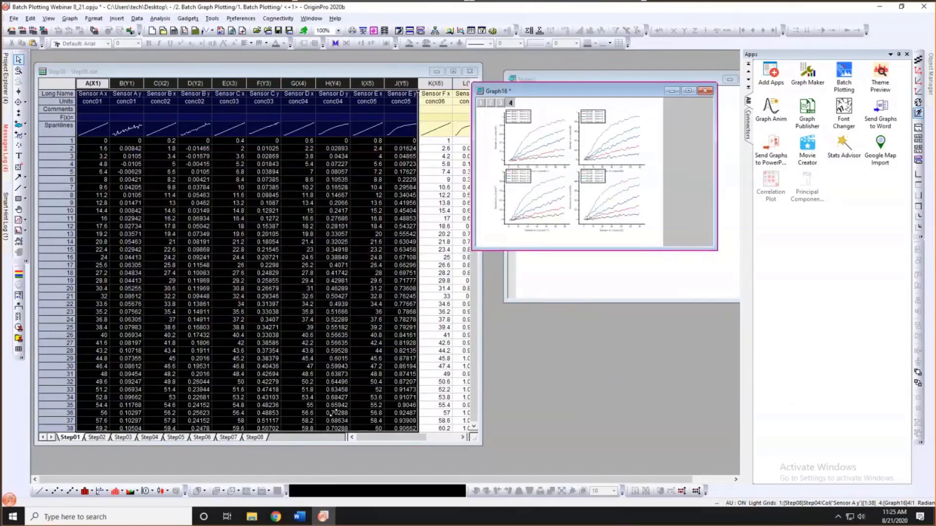
pyautogui.moveTo(334, 412); pyautogui.dragTo(337, 410)
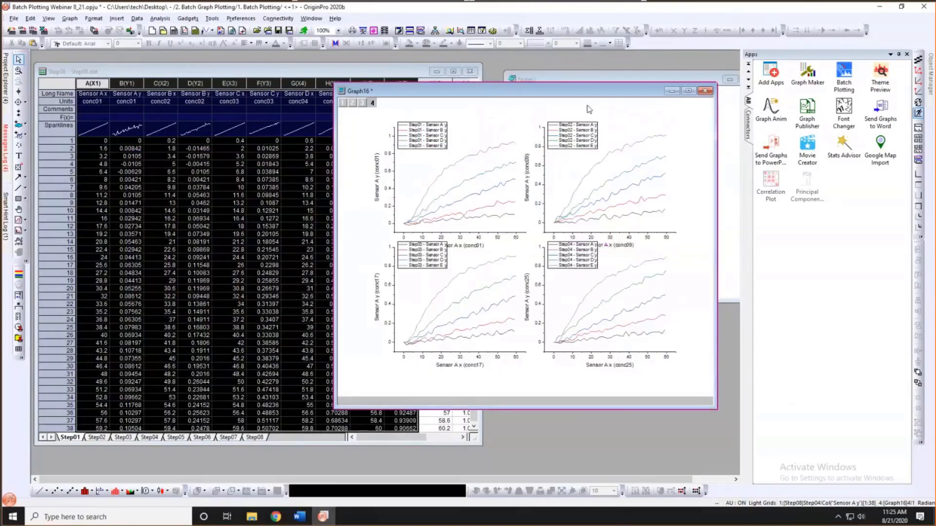
pyautogui.moveTo(597, 92); pyautogui.dragTo(632, 104)
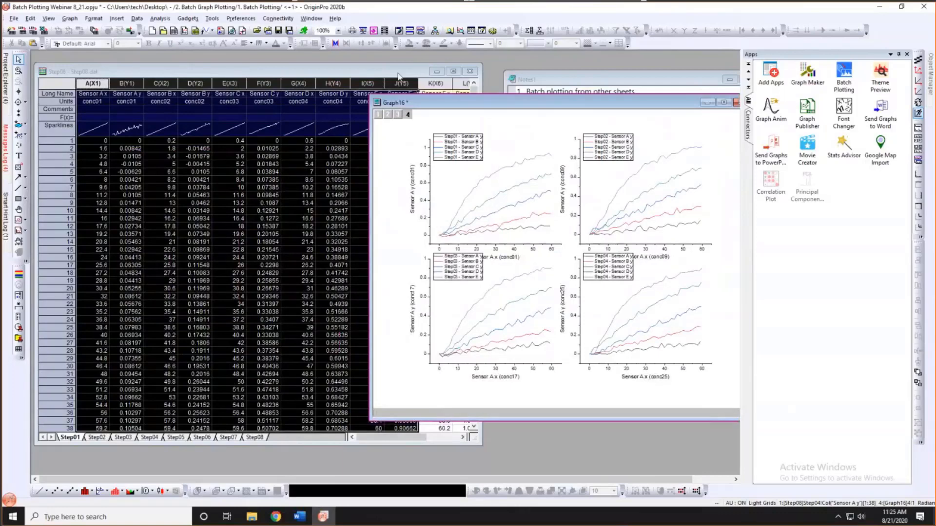
# - Narrow the Step08 workbook window and examine the matching sensor columns in sheets Step01 through Step03
pyautogui.click(398, 76)
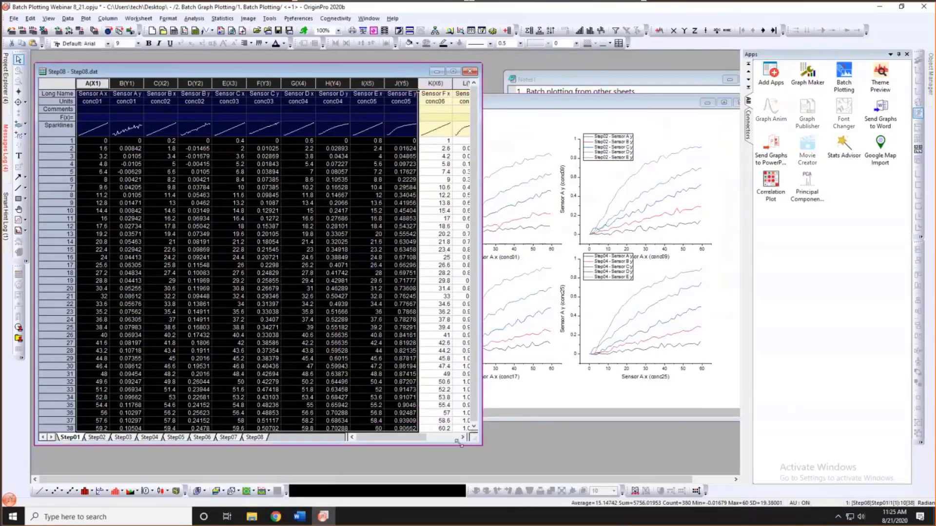
pyautogui.moveTo(461, 445); pyautogui.dragTo(427, 443)
pyautogui.moveTo(359, 438)
pyautogui.mouseDown()
pyautogui.moveTo(368, 442)
pyautogui.moveTo(360, 442)
pyautogui.mouseUp()
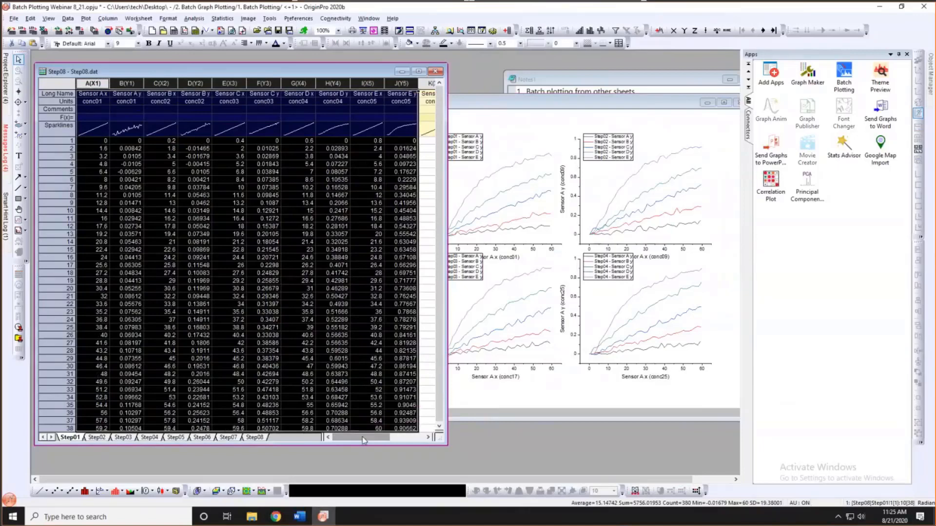
pyautogui.click(299, 250)
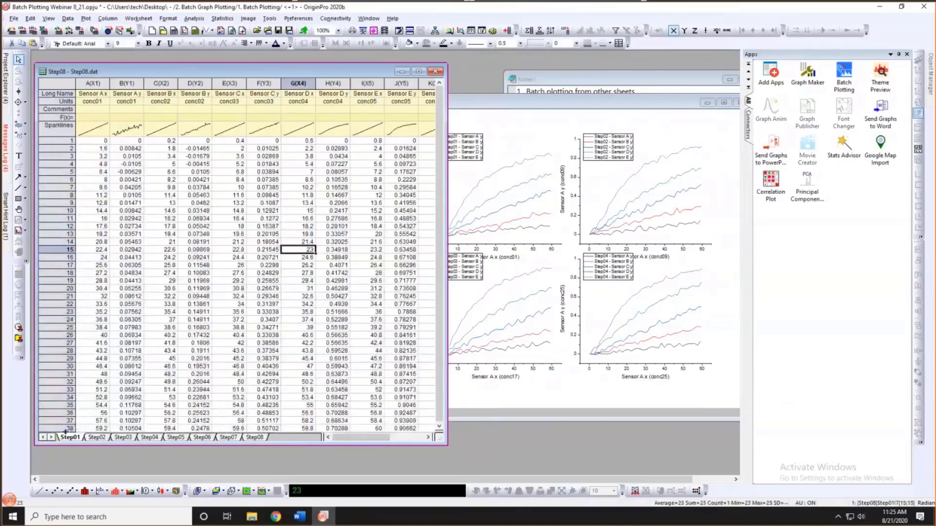
pyautogui.click(96, 437)
pyautogui.click(131, 438)
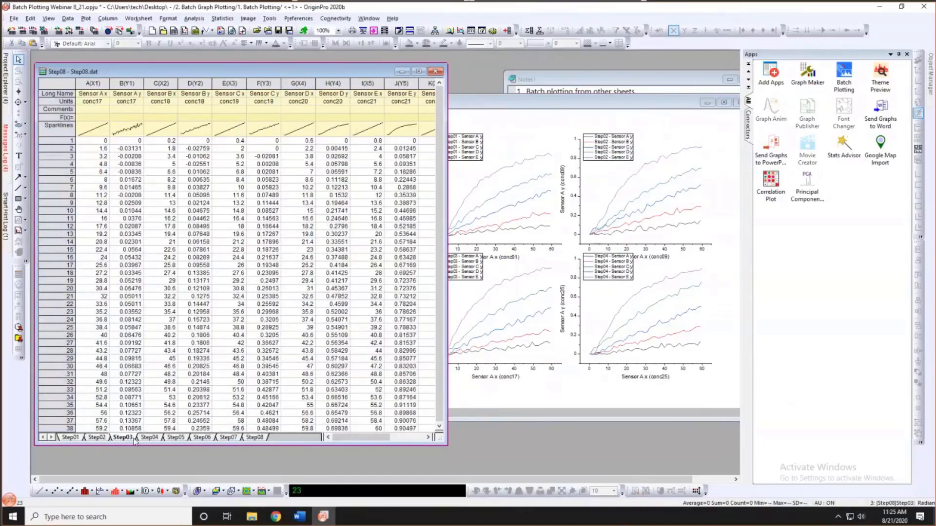
pyautogui.click(71, 438)
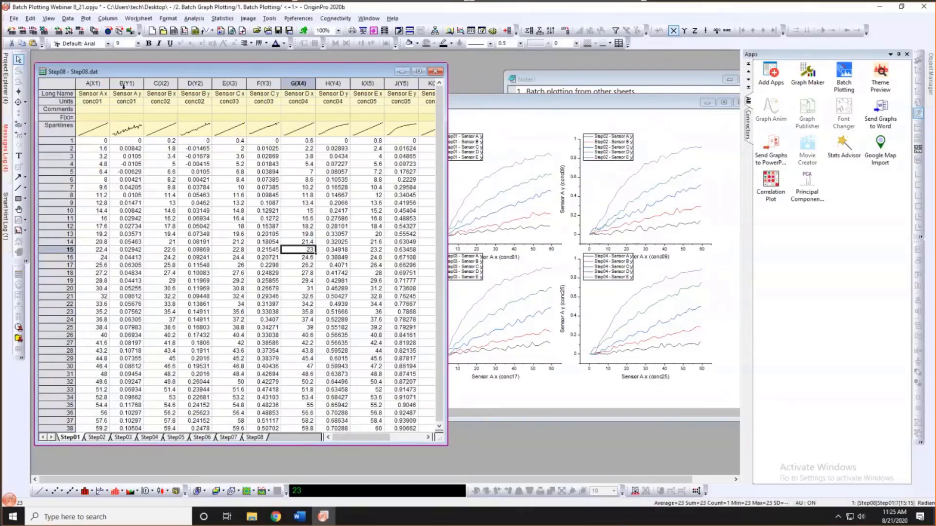
pyautogui.click(123, 85)
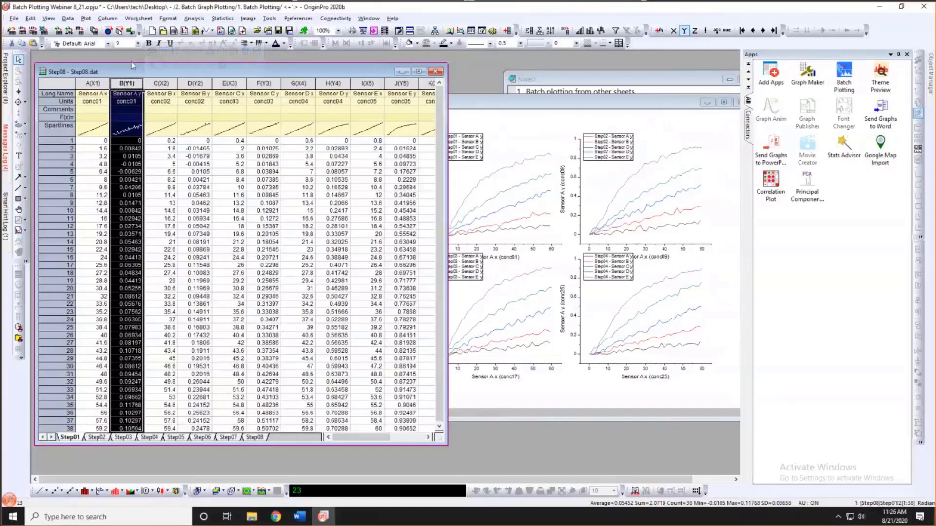
pyautogui.click(195, 83)
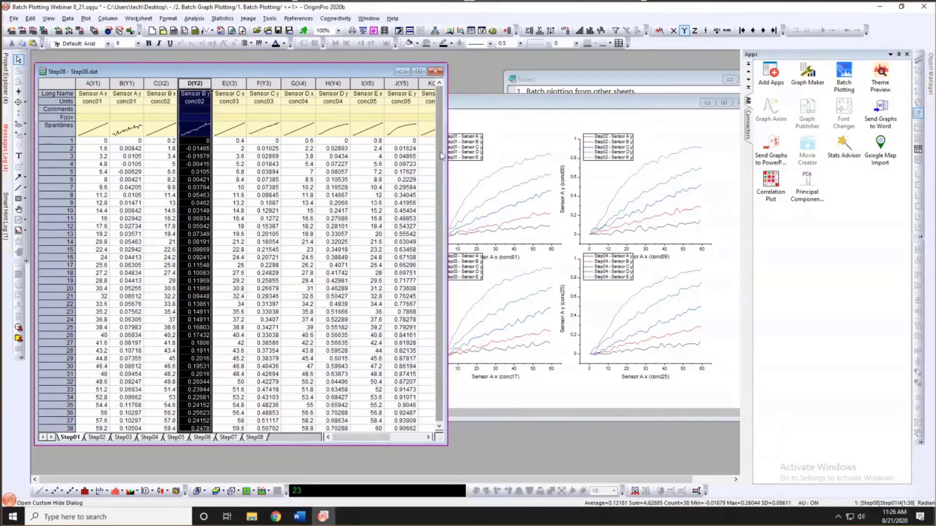
# - Plot columns A(X1) through H(Y4) of sheet Step01 as a 4 Panel graph
pyautogui.moveTo(92, 84); pyautogui.dragTo(321, 81)
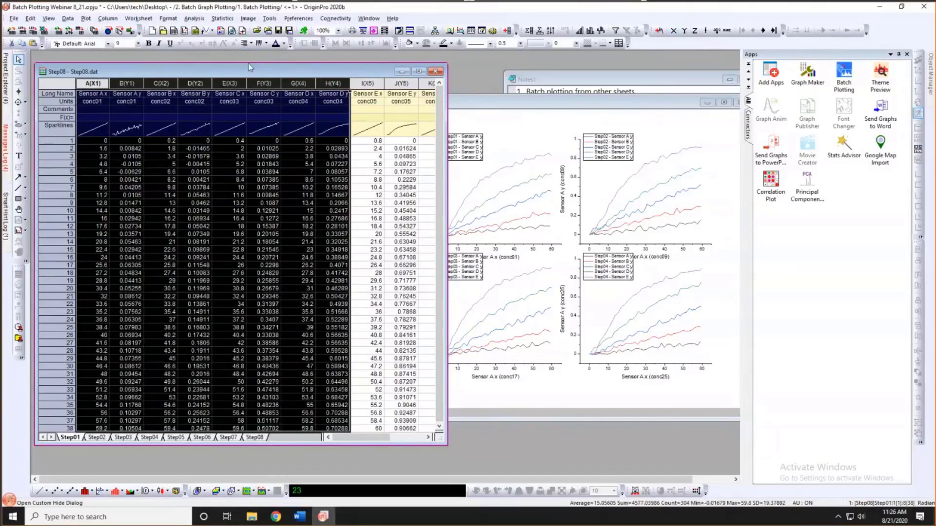
pyautogui.moveTo(248, 71); pyautogui.dragTo(250, 71)
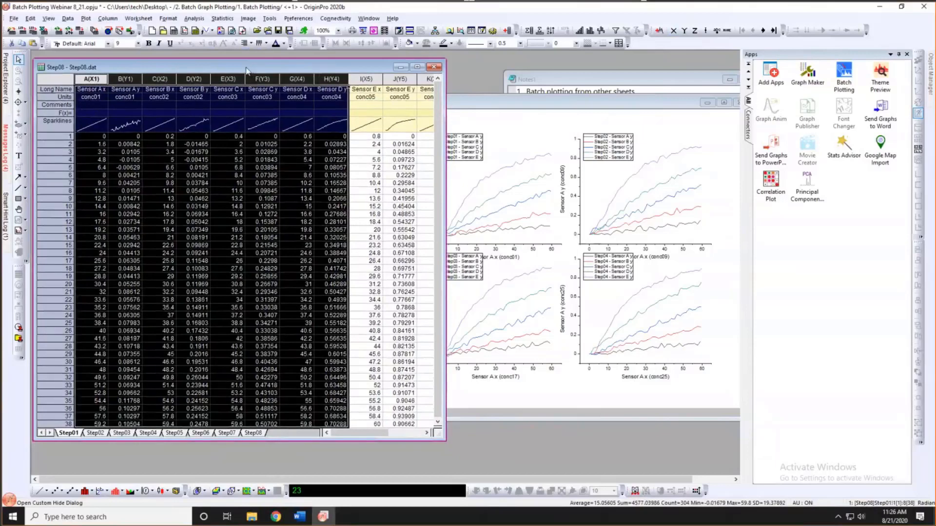
pyautogui.click(85, 18)
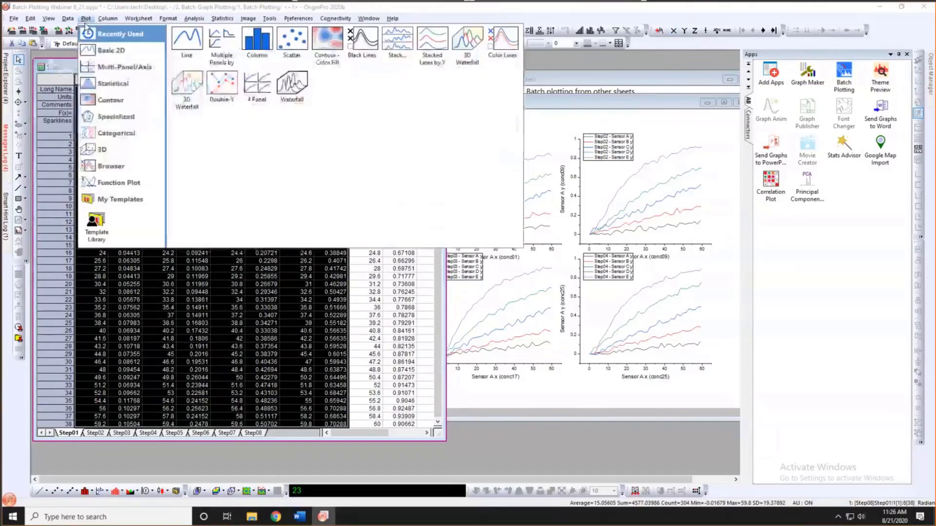
pyautogui.moveTo(109, 68)
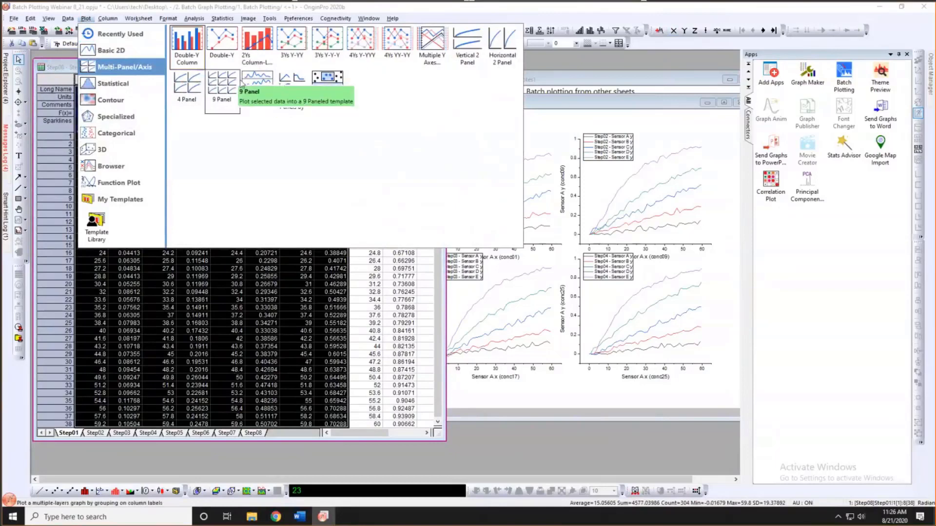
pyautogui.click(190, 89)
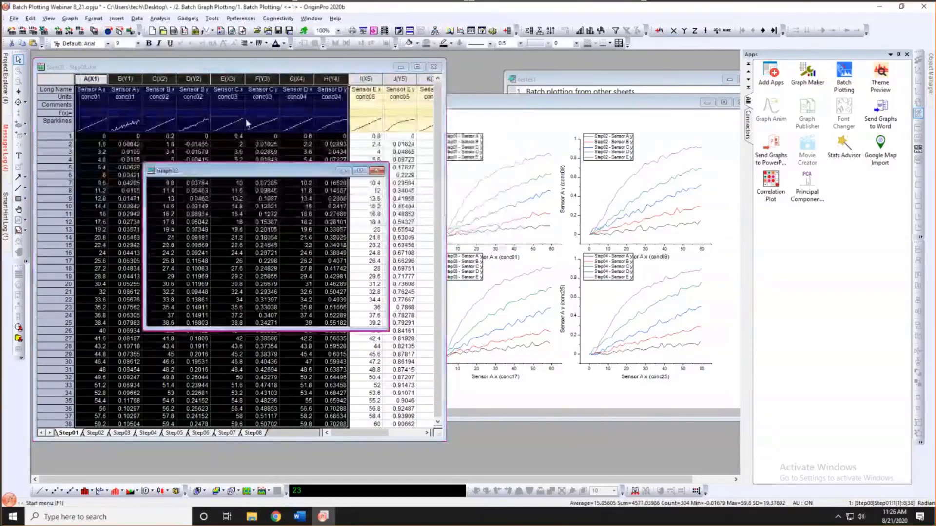
# - Enlarge the new 4 Panel graph window and move it so the worksheet's first columns stay in view
pyautogui.moveTo(249, 172); pyautogui.dragTo(277, 87)
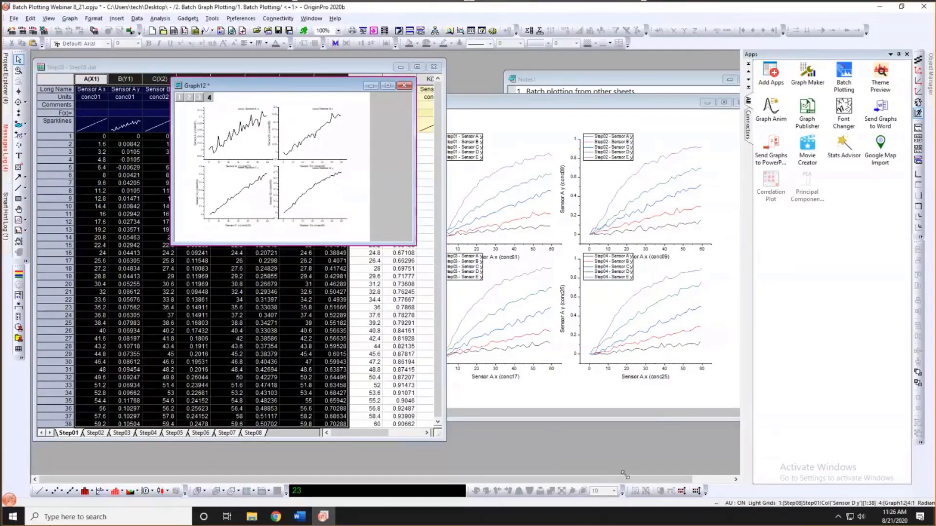
pyautogui.moveTo(624, 474); pyautogui.dragTo(626, 473)
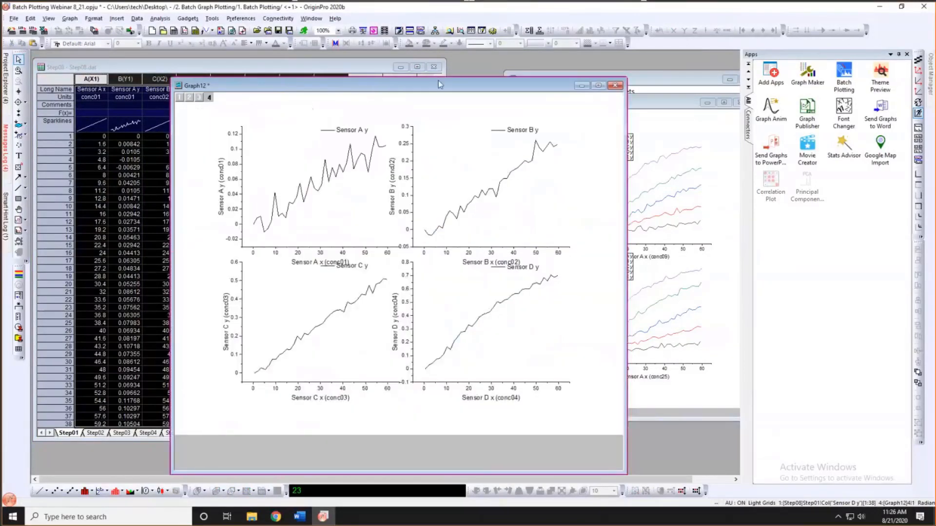
pyautogui.moveTo(463, 80); pyautogui.dragTo(550, 69)
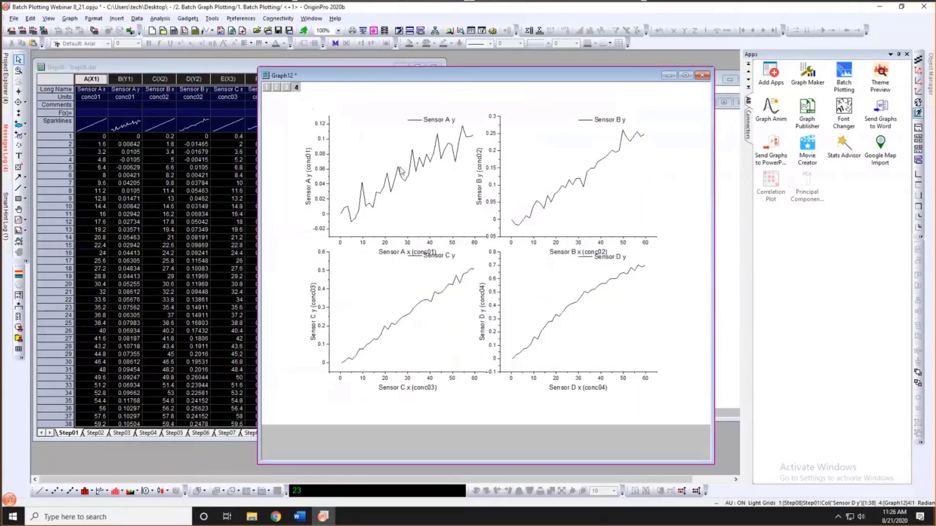
# - Open the legend update settings from the Sensor A panel's legend and set the auto legend translation mode to Custom
pyautogui.rightClick(442, 122)
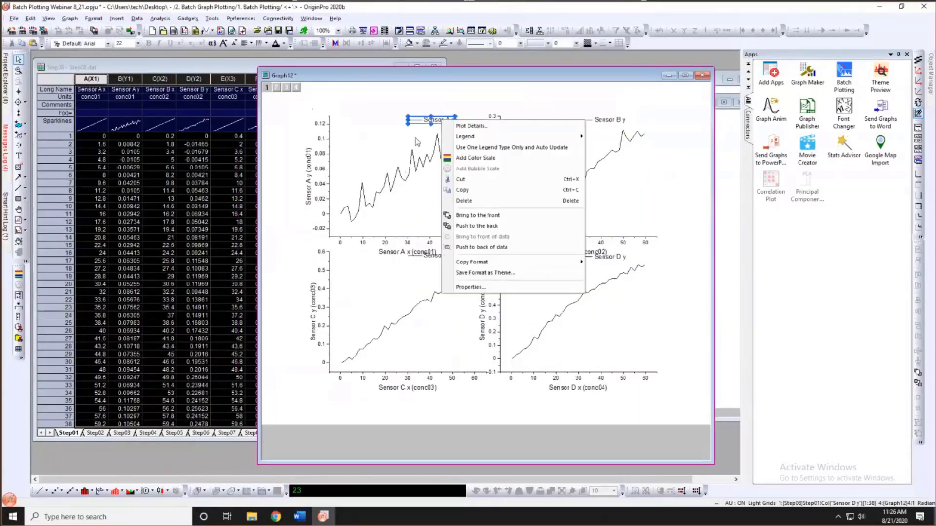
pyautogui.moveTo(481, 139)
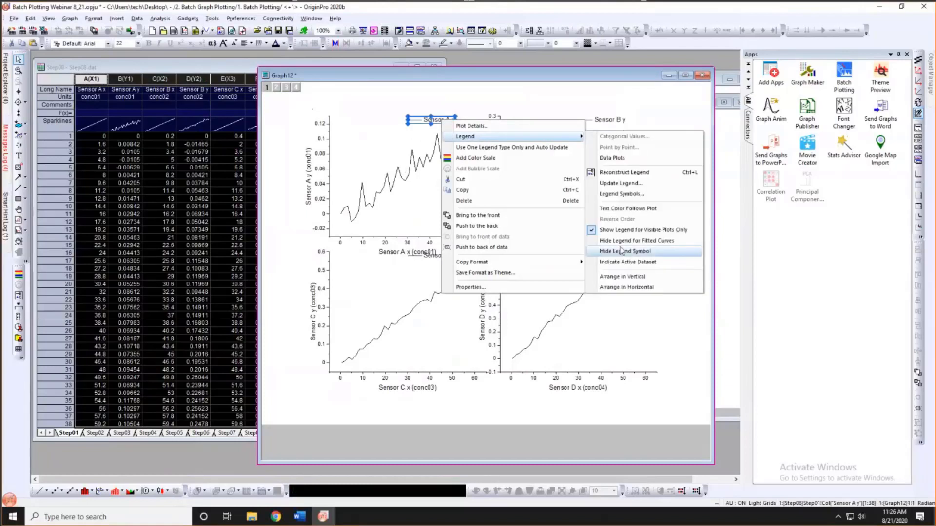
pyautogui.click(620, 183)
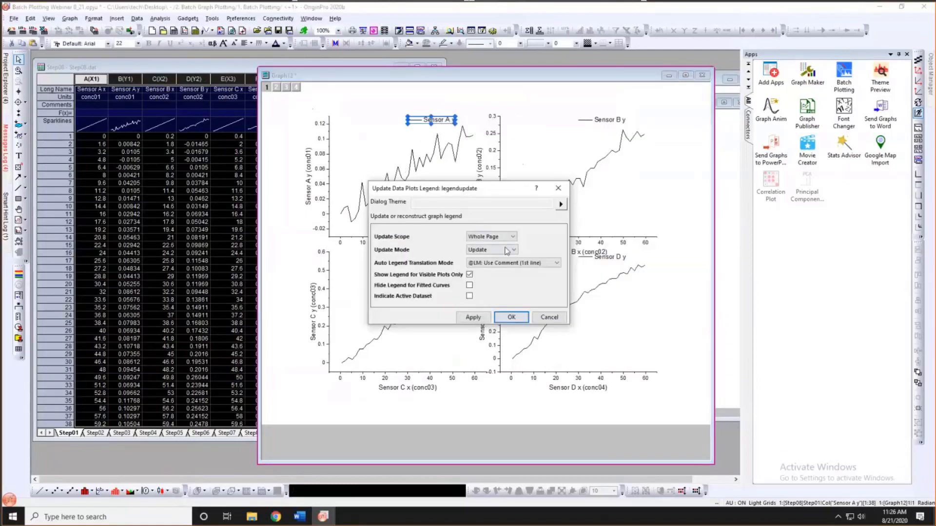
pyautogui.click(493, 263)
pyautogui.click(488, 315)
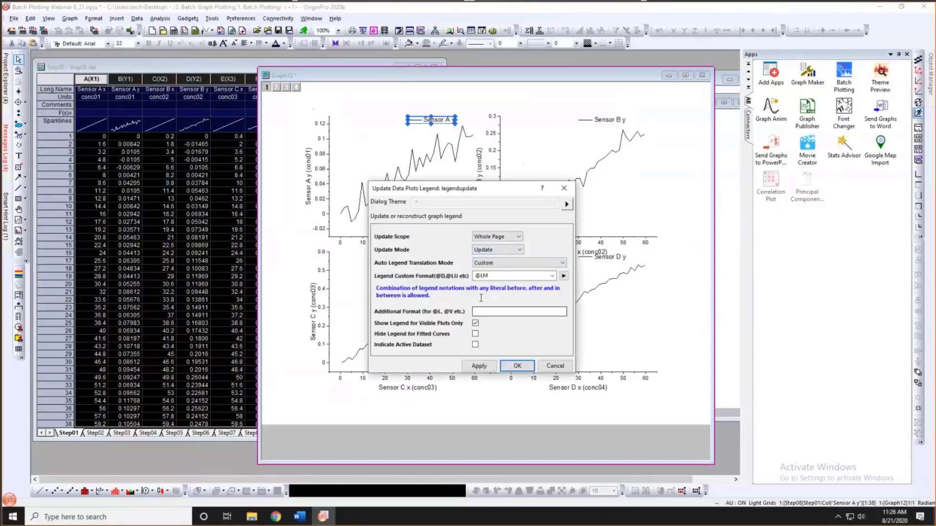
pyautogui.click(563, 275)
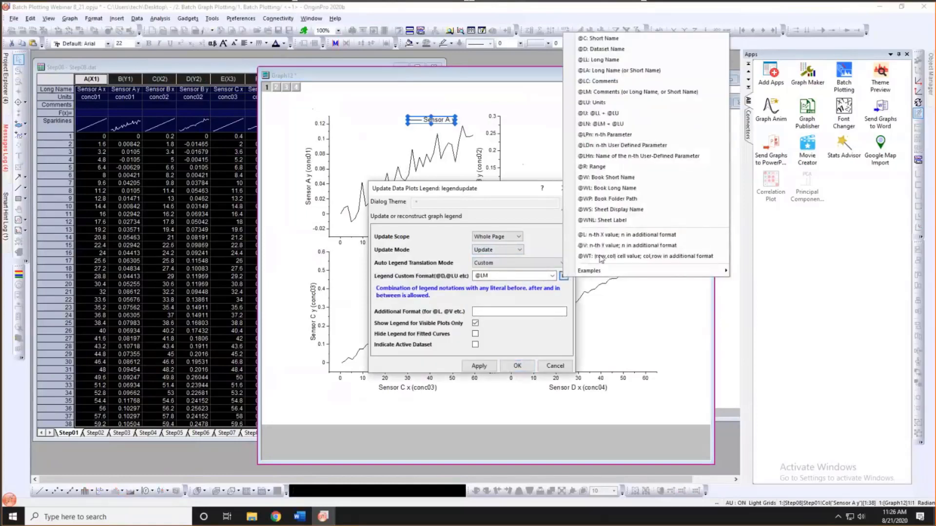
pyautogui.click(613, 210)
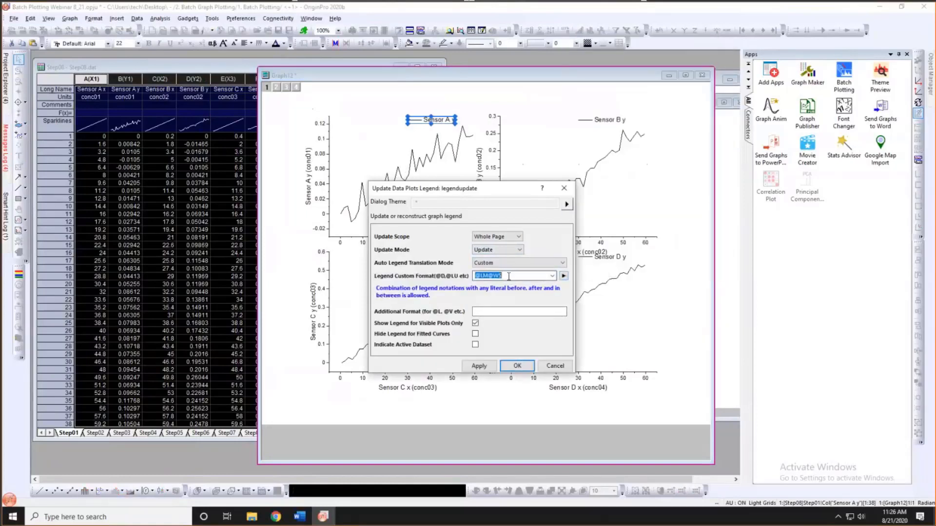
pyautogui.doubleClick(493, 276)
pyautogui.moveTo(492, 276); pyautogui.dragTo(486, 279)
pyautogui.press('BackSpace')
pyautogui.press('Home')
pyautogui.write('@WS -')
pyautogui.click(476, 366)
pyautogui.click(503, 366)
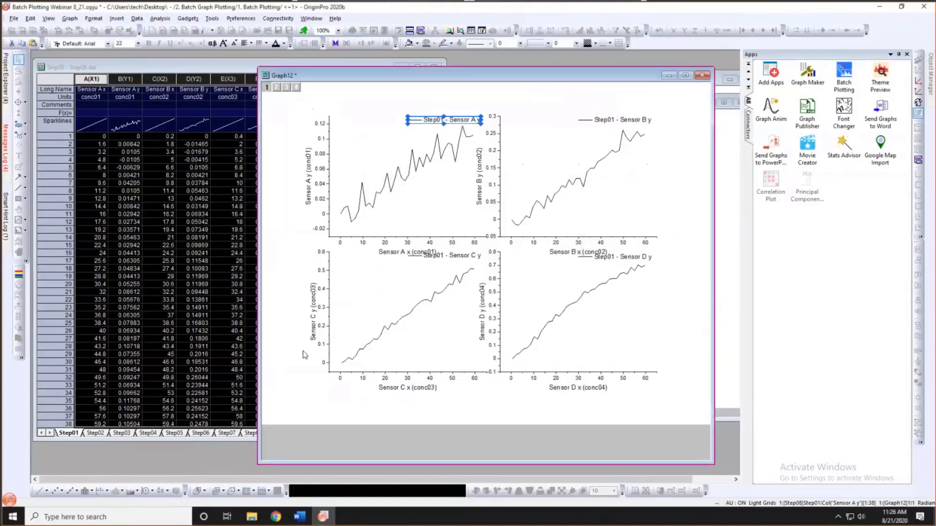
pyautogui.click(303, 355)
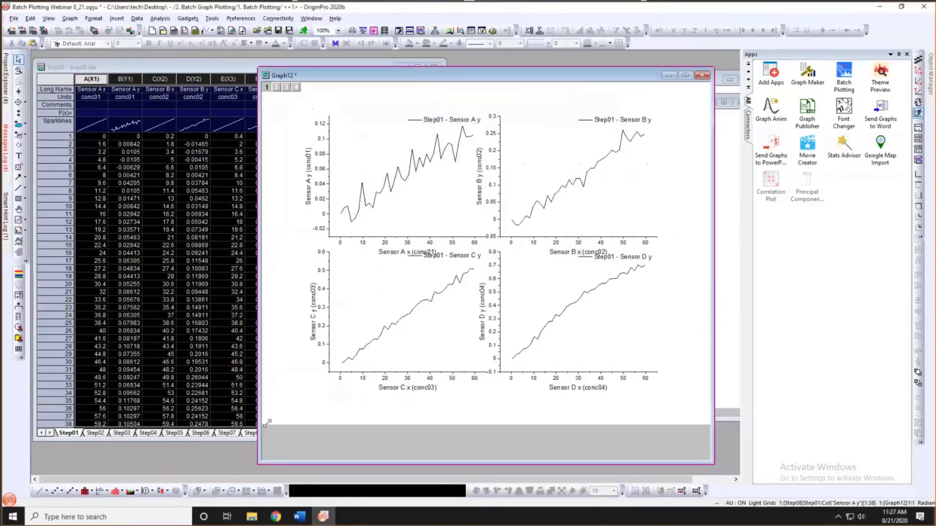
# - Shrink the Graph12 window and batch plot sheets Step02 through Step06 of Step08.dat into the active graph
pyautogui.moveTo(268, 422); pyautogui.dragTo(267, 422)
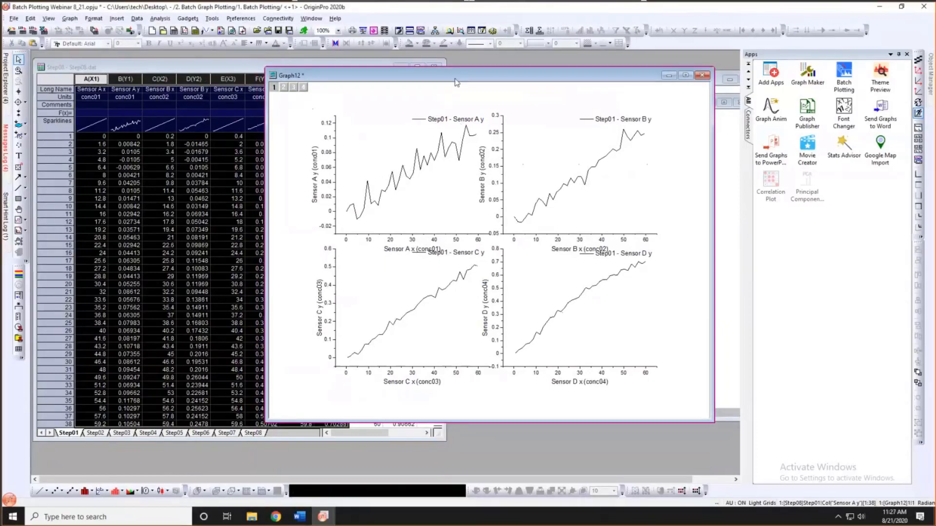
pyautogui.rightClick(457, 80)
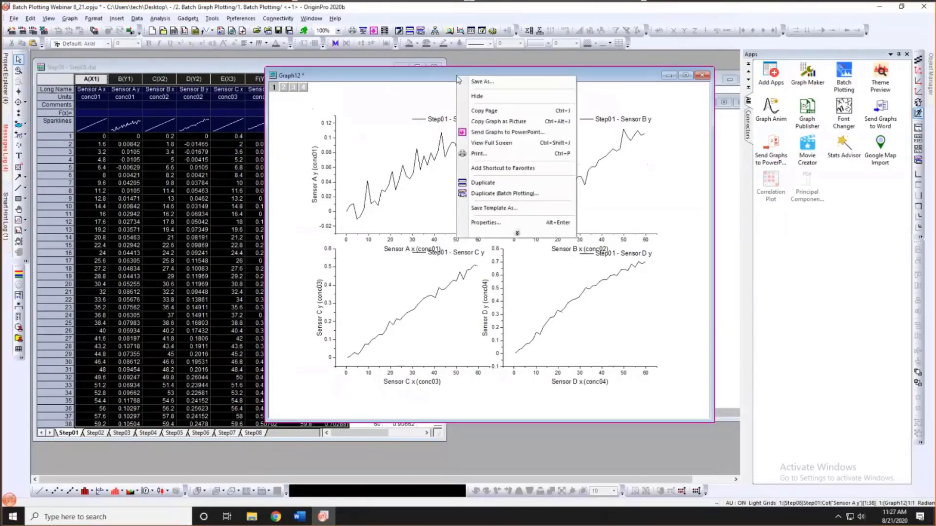
pyautogui.click(501, 194)
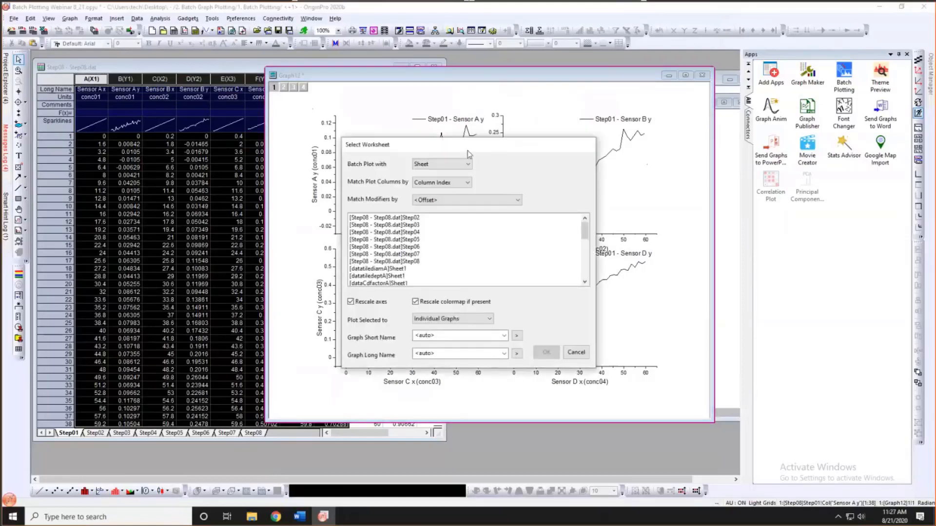
pyautogui.click(402, 220)
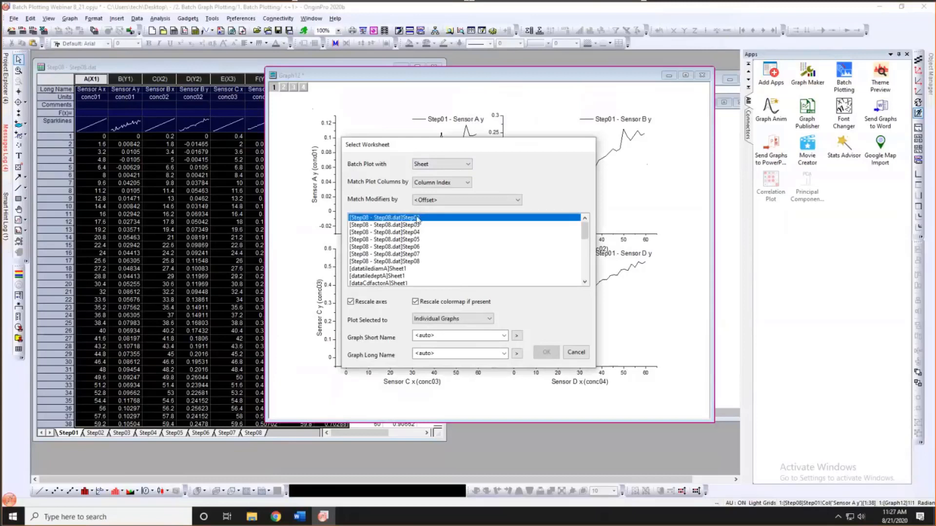
pyautogui.keyDown('shift'); pyautogui.click(416, 248); pyautogui.keyUp('shift')
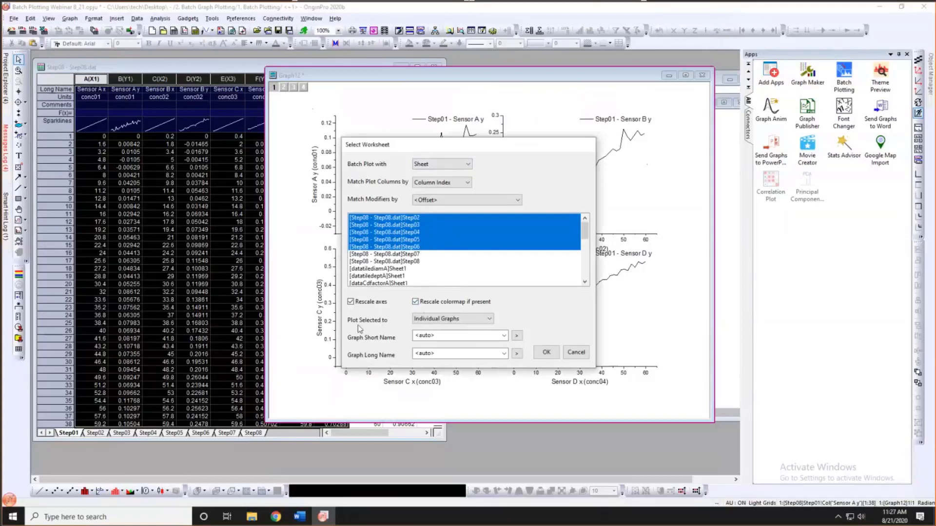
pyautogui.click(450, 320)
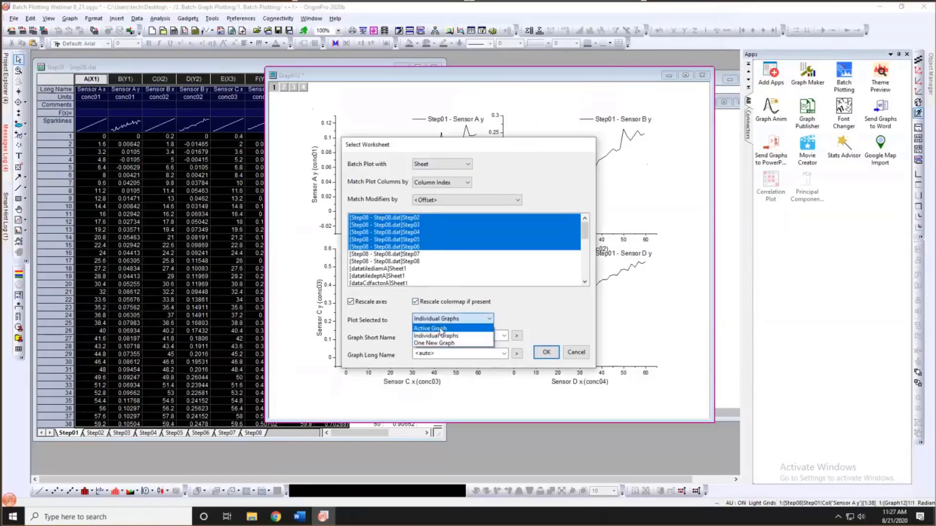
pyautogui.click(441, 330)
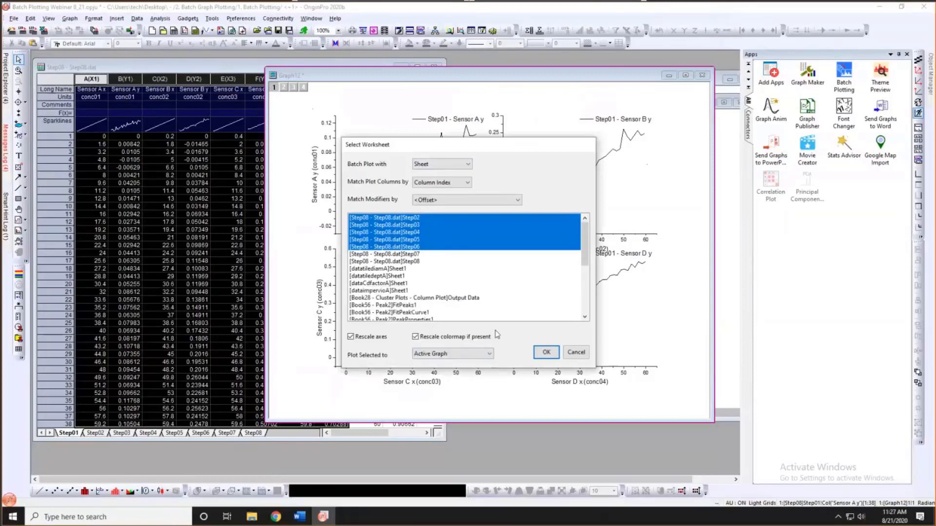
pyautogui.click(546, 354)
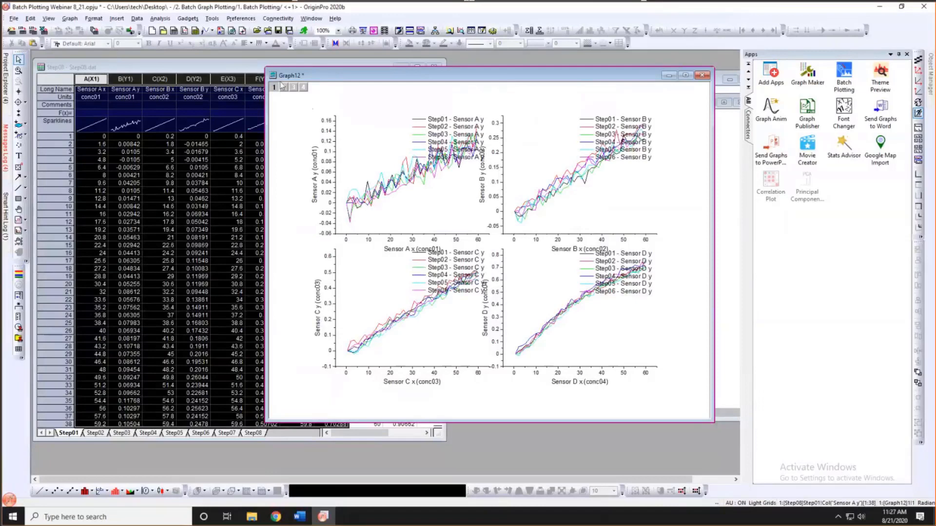
# - Move Graph12 aside in a smaller window, and place the Sensor A legend at its plot's upper-left corner, reduced to font size 20
pyautogui.moveTo(287, 78); pyautogui.dragTo(67, 82)
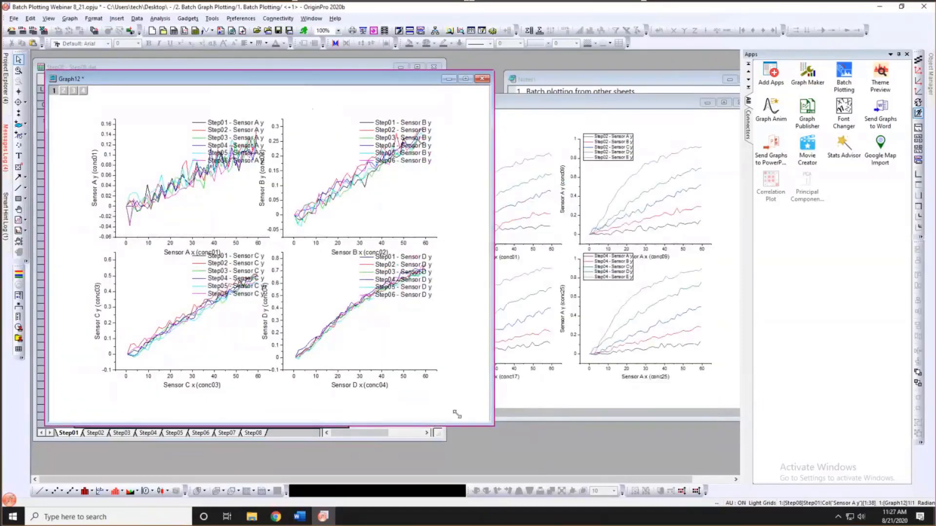
pyautogui.moveTo(448, 407); pyautogui.dragTo(453, 408)
pyautogui.moveTo(208, 133); pyautogui.dragTo(138, 129)
pyautogui.click(189, 204)
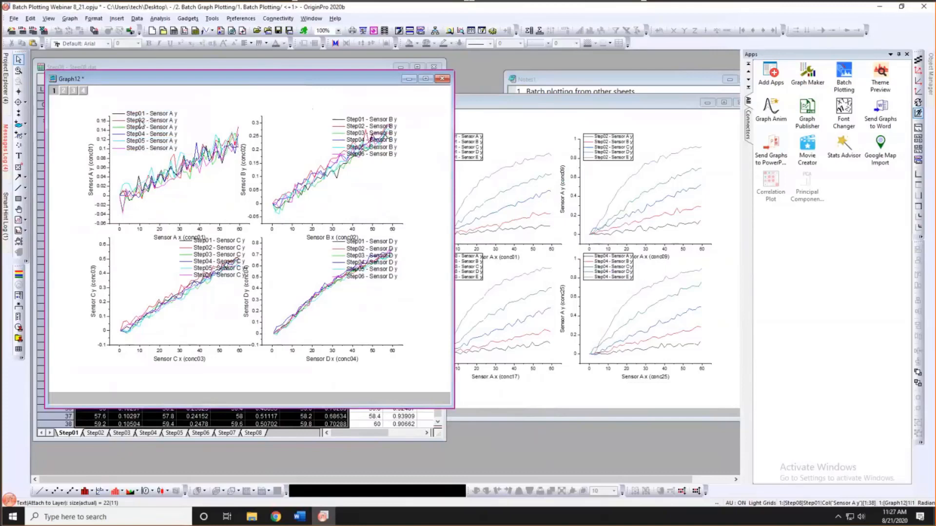
pyautogui.click(144, 145)
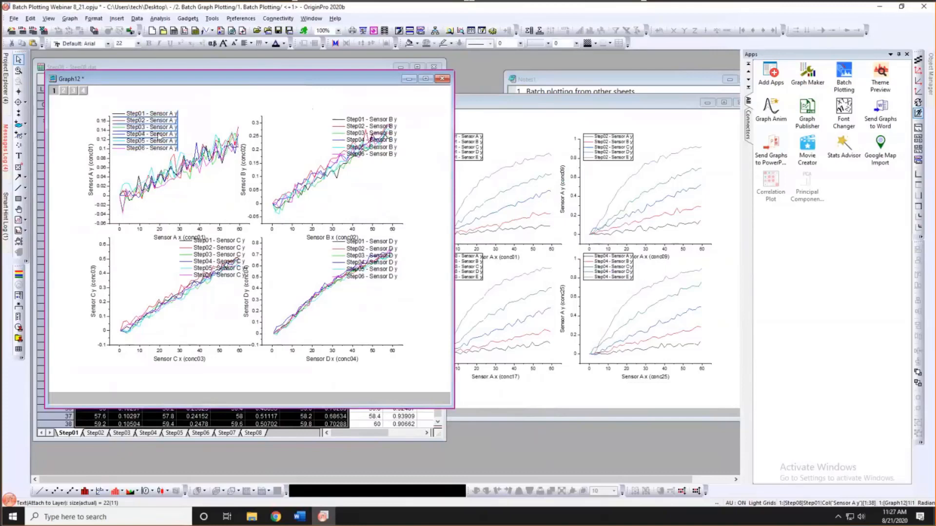
pyautogui.moveTo(166, 145); pyautogui.dragTo(167, 141)
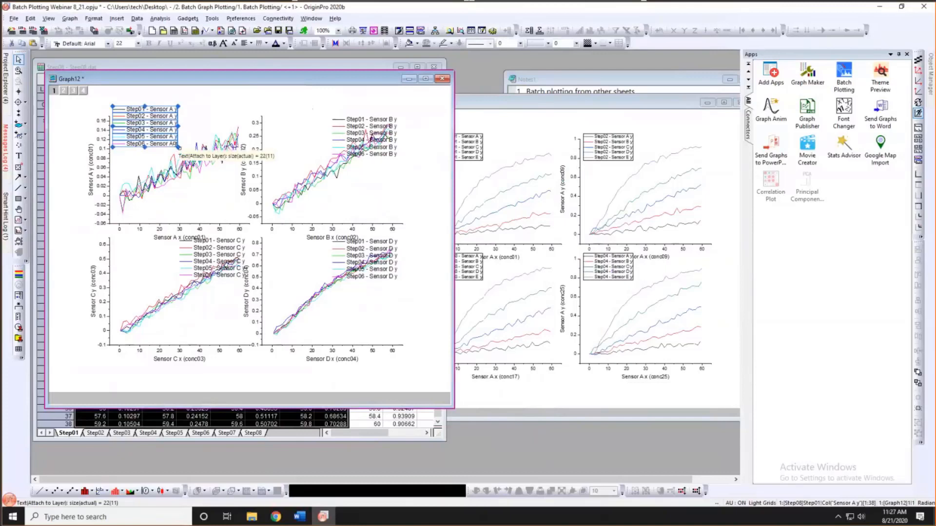
pyautogui.moveTo(178, 145); pyautogui.dragTo(152, 124)
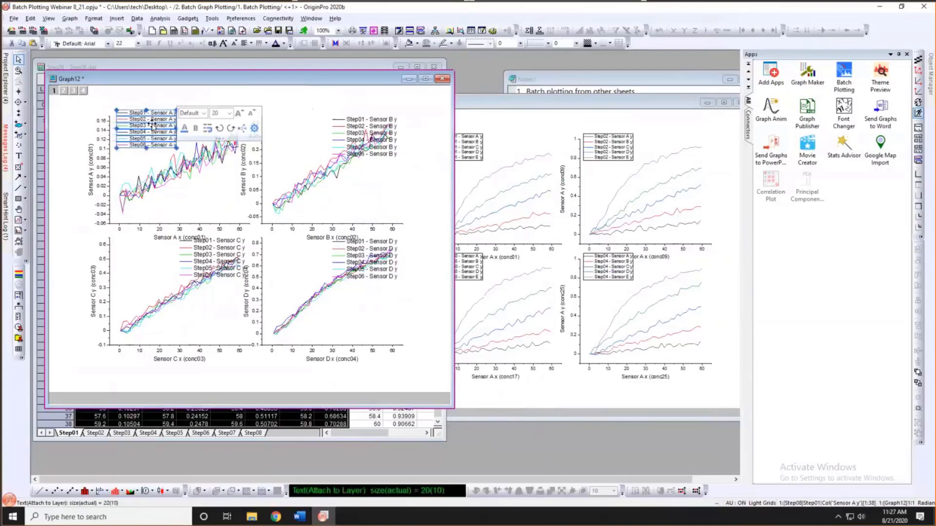
# - Give the Sensor A legend a Box frame
pyautogui.rightClick(152, 125)
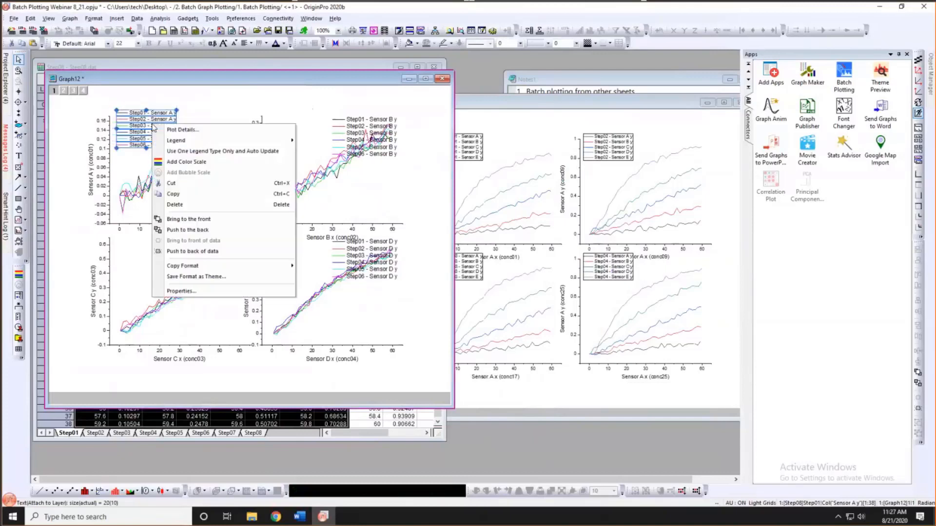
pyautogui.click(181, 291)
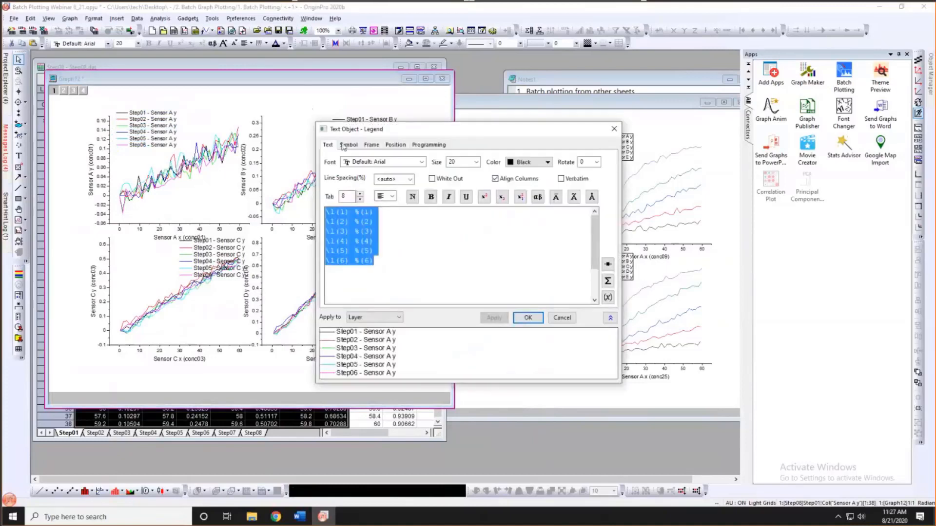
pyautogui.click(371, 145)
pyautogui.click(370, 160)
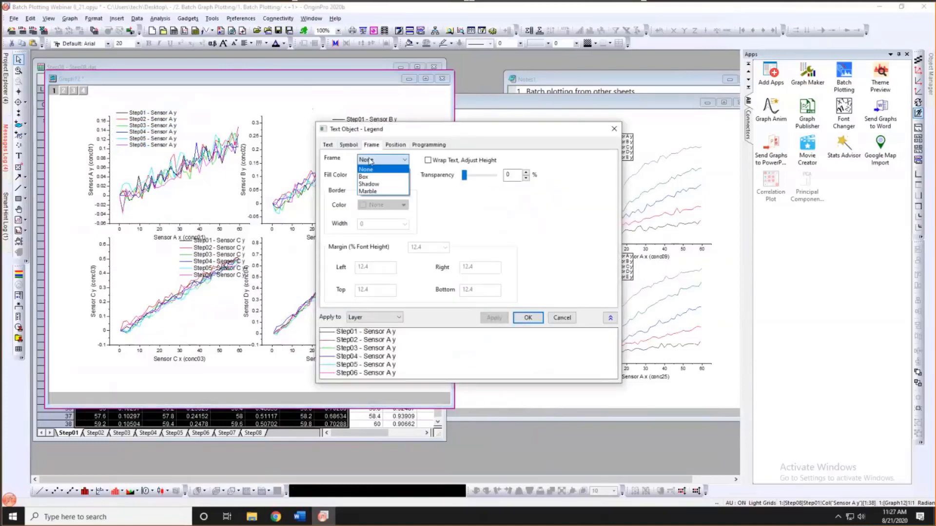
pyautogui.click(371, 176)
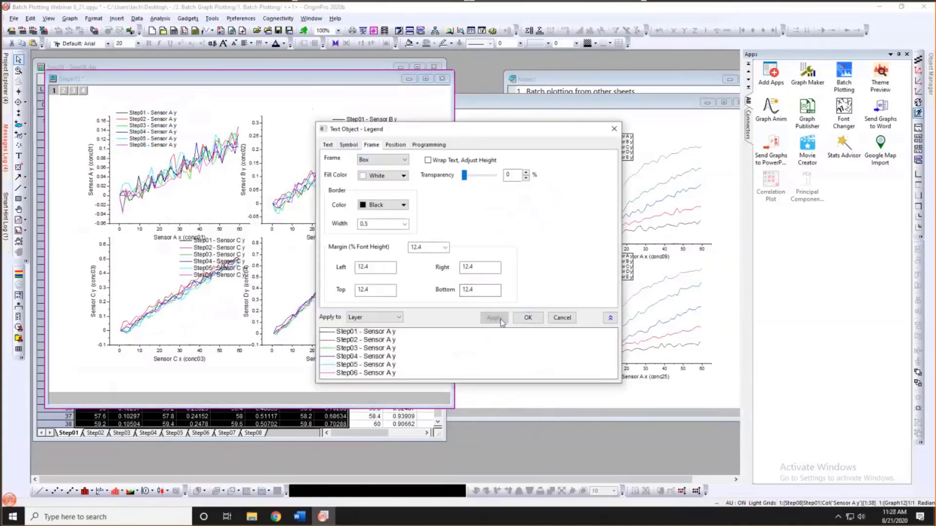
pyautogui.click(528, 318)
# - Copy all formats of the Sensor A legend and apply them to all legends in the active graph
pyautogui.rightClick(176, 128)
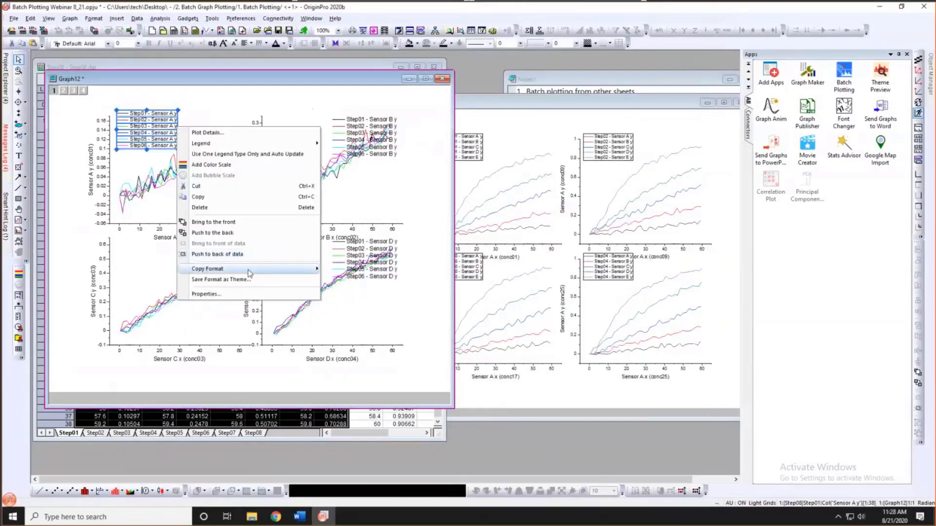
pyautogui.moveTo(247, 269)
pyautogui.click(365, 297)
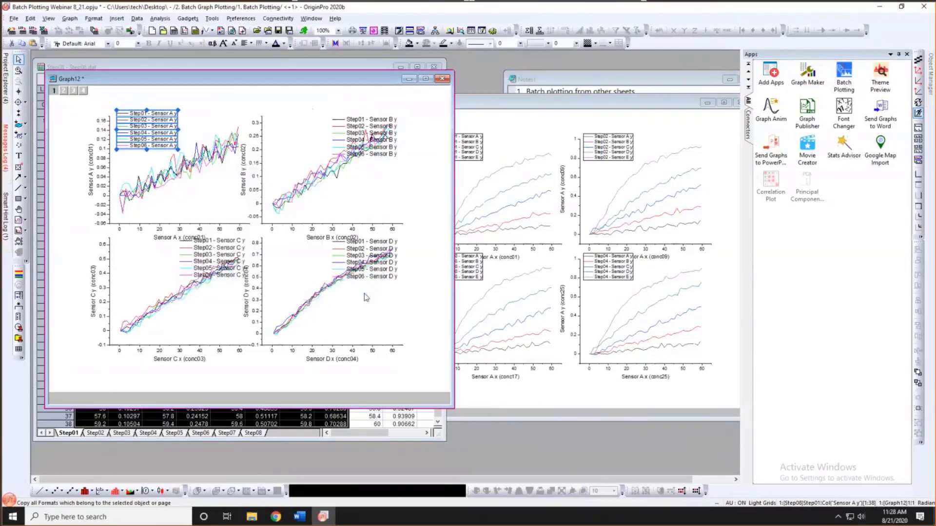
pyautogui.rightClick(164, 133)
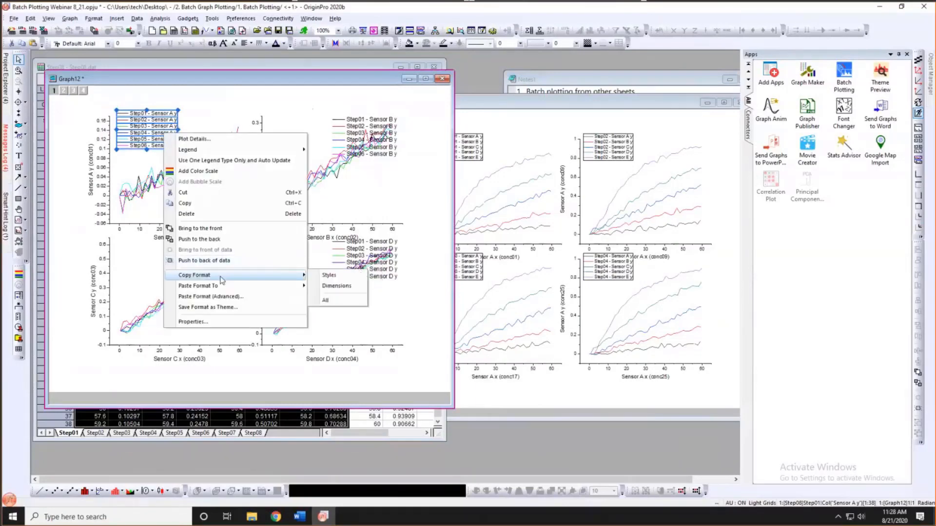
pyautogui.click(209, 296)
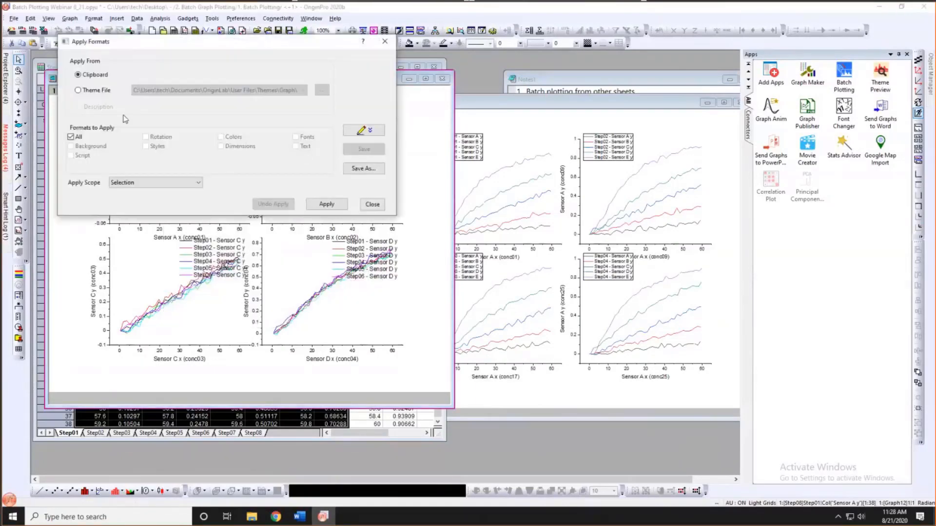
pyautogui.click(139, 184)
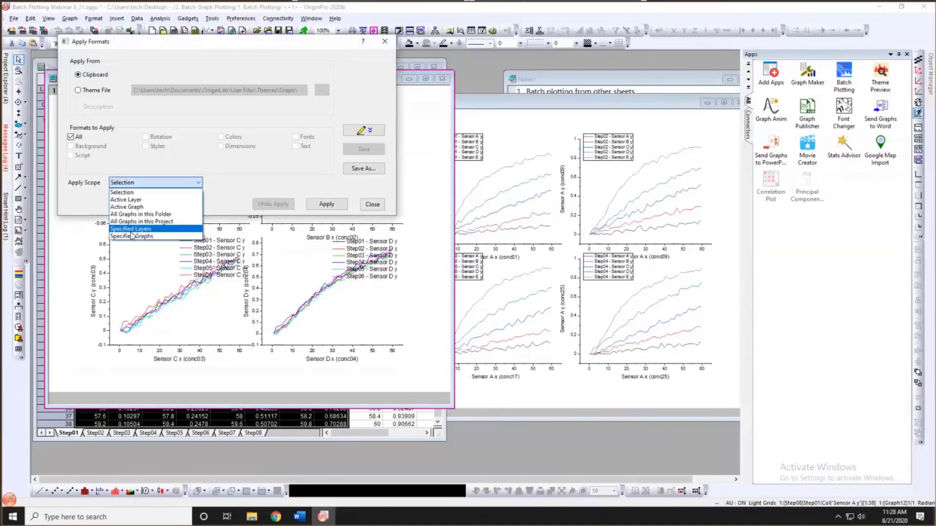
pyautogui.click(134, 207)
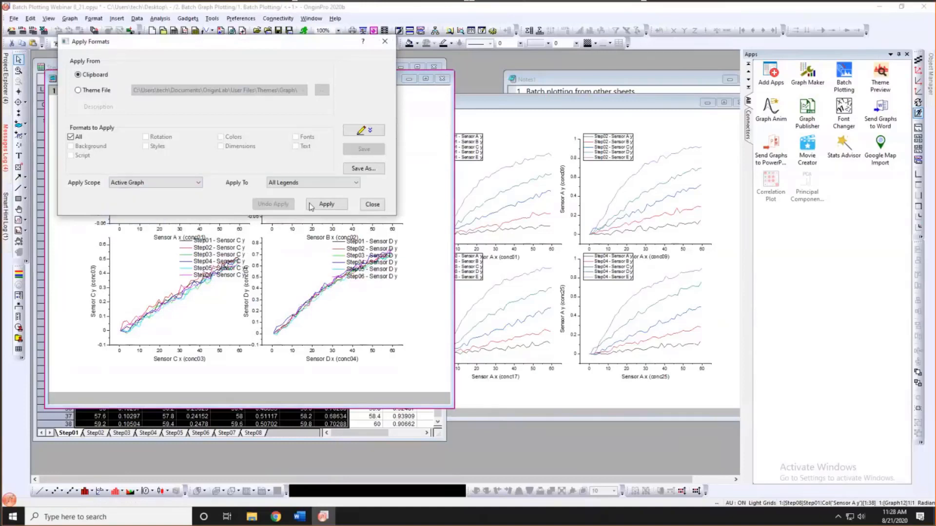
pyautogui.click(326, 204)
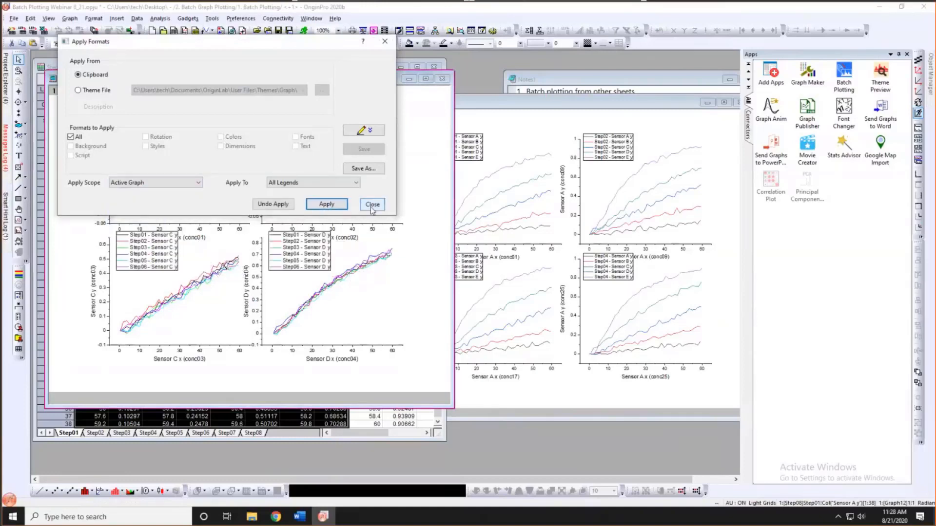
pyautogui.click(372, 204)
pyautogui.click(205, 186)
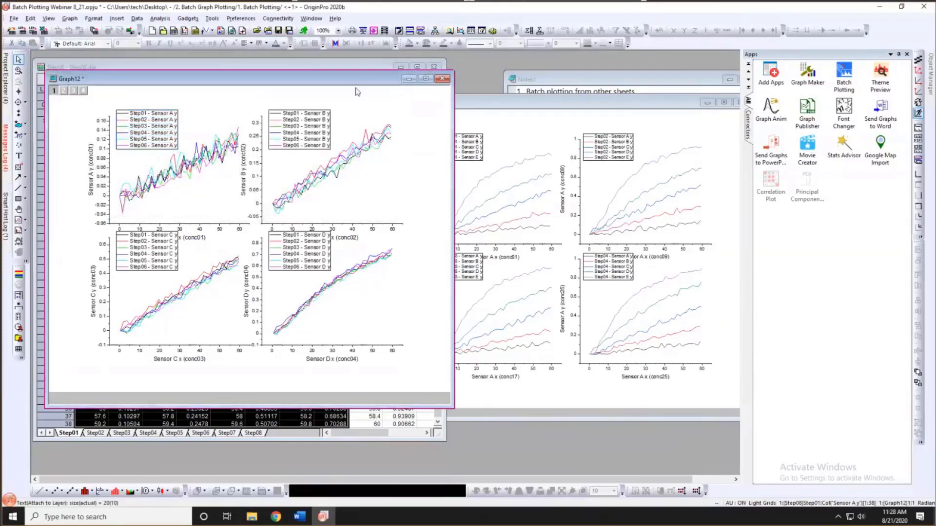
# - Reposition and shrink the Graph12 and Graph16 windows so that both graphs can be compared side by side
pyautogui.moveTo(351, 79); pyautogui.dragTo(349, 98)
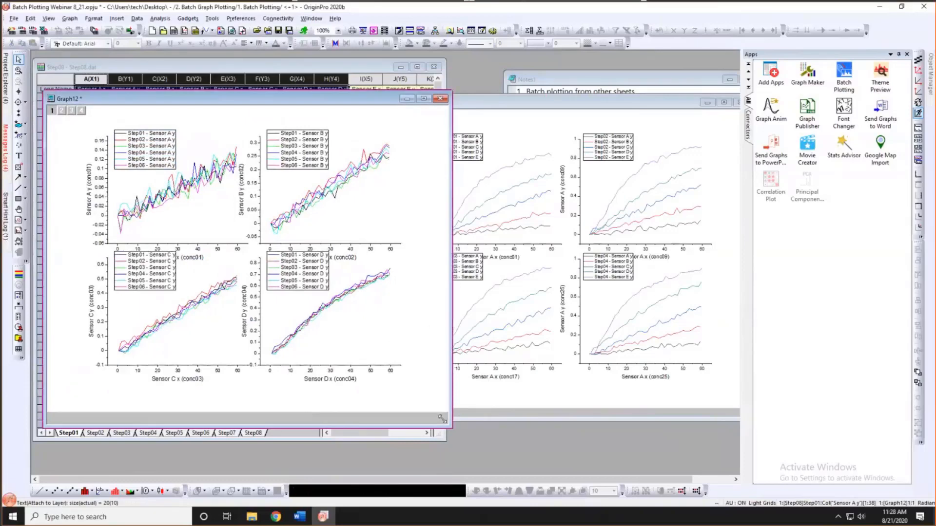
pyautogui.moveTo(442, 419); pyautogui.dragTo(434, 328)
pyautogui.click(486, 96)
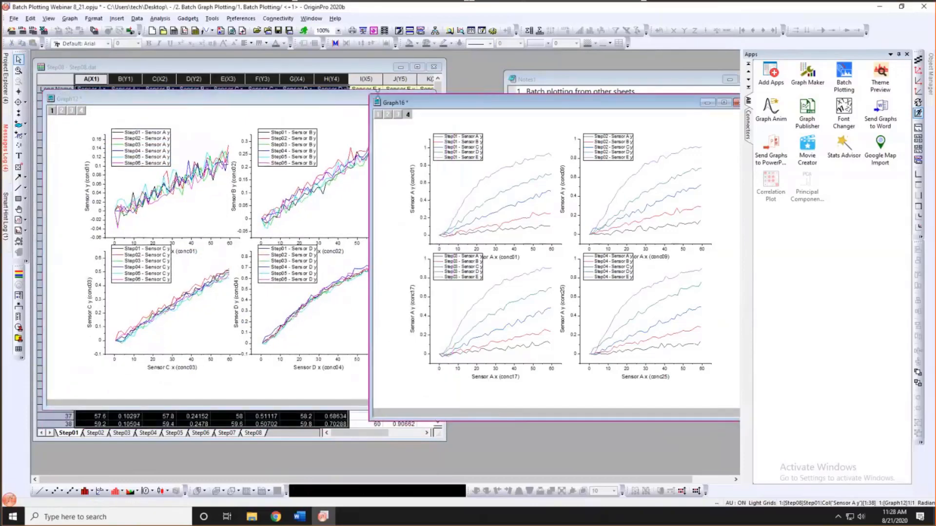
pyautogui.moveTo(418, 94); pyautogui.dragTo(414, 97)
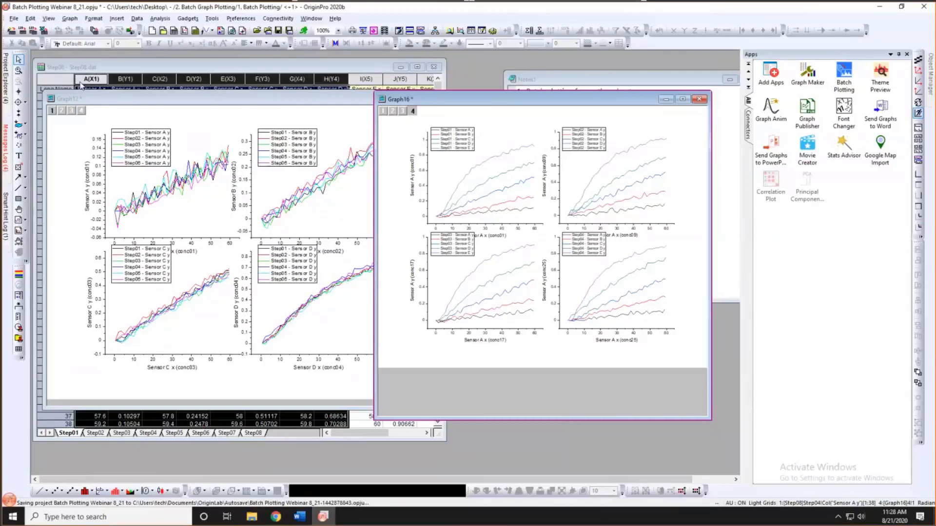
# - Open the "2. Batch Plotting App" project folder and move the Graph5 window closer to the automobile workbook
pyautogui.moveTo(6, 88)
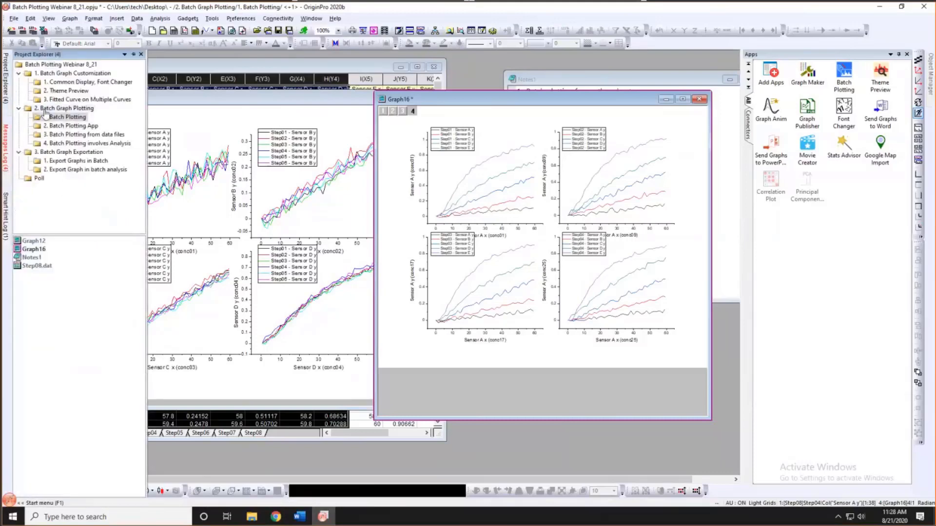
pyautogui.click(68, 126)
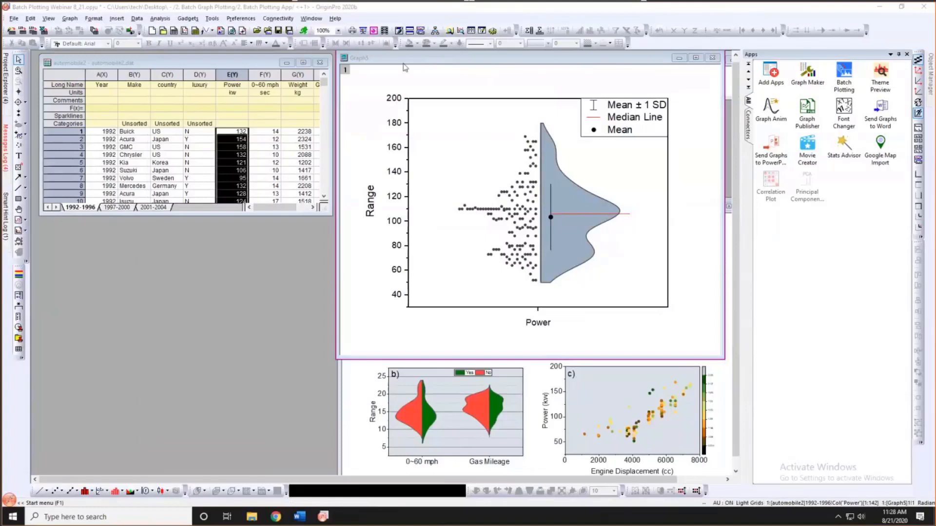
pyautogui.moveTo(403, 63); pyautogui.dragTo(377, 69)
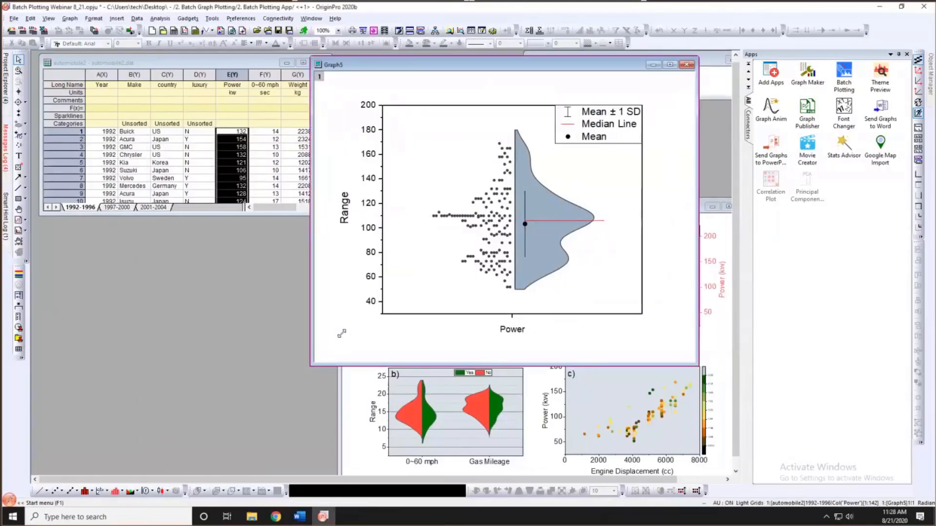
# - Shrink the Graph5 window, lengthen the automobile2 workbook window beside it, and select the Power plot to highlight its source column
pyautogui.moveTo(342, 333); pyautogui.dragTo(341, 334)
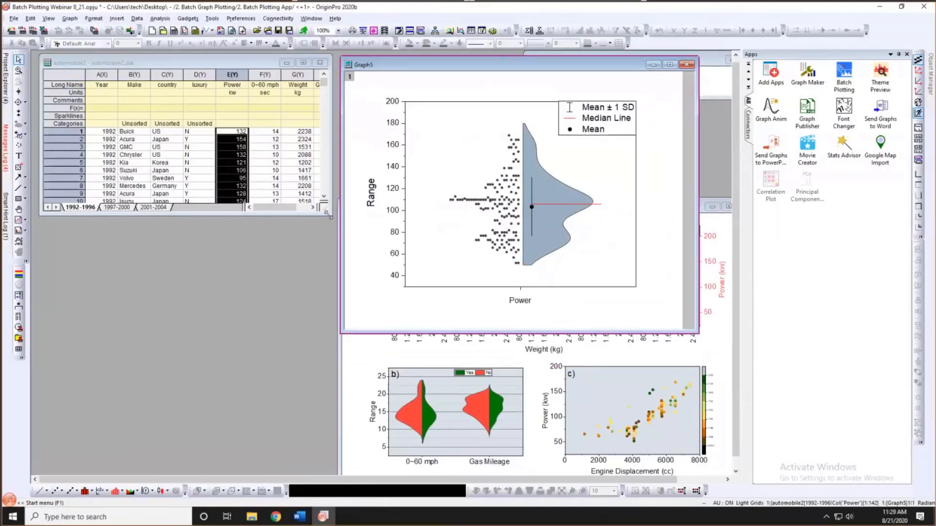
pyautogui.moveTo(330, 214); pyautogui.dragTo(329, 399)
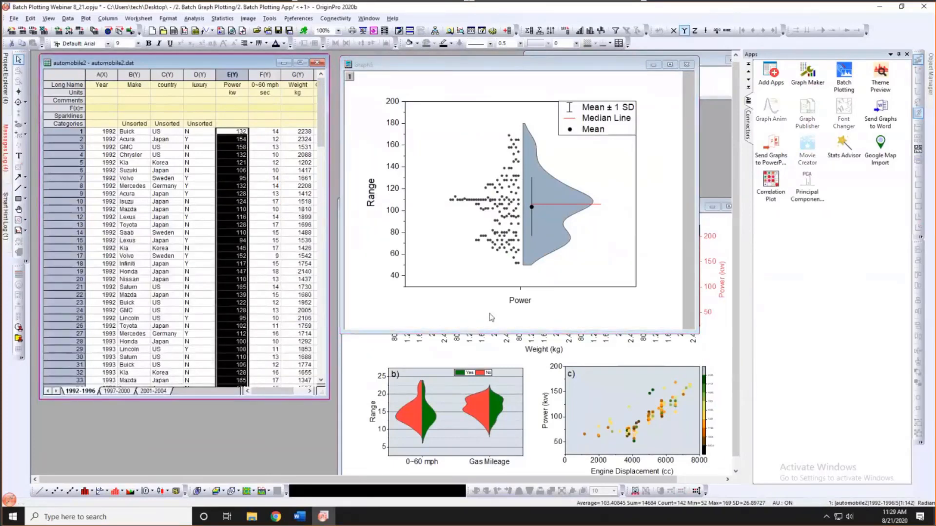
pyautogui.click(534, 177)
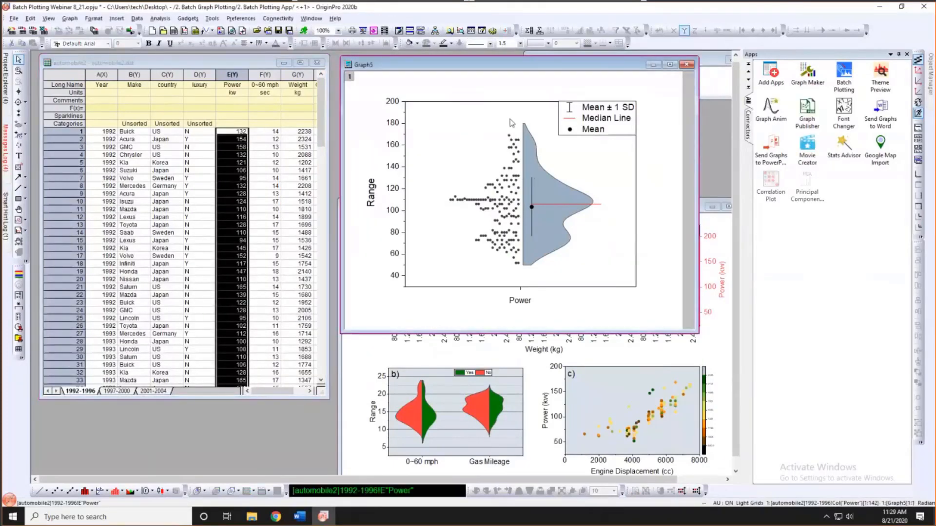
pyautogui.moveTo(527, 141)
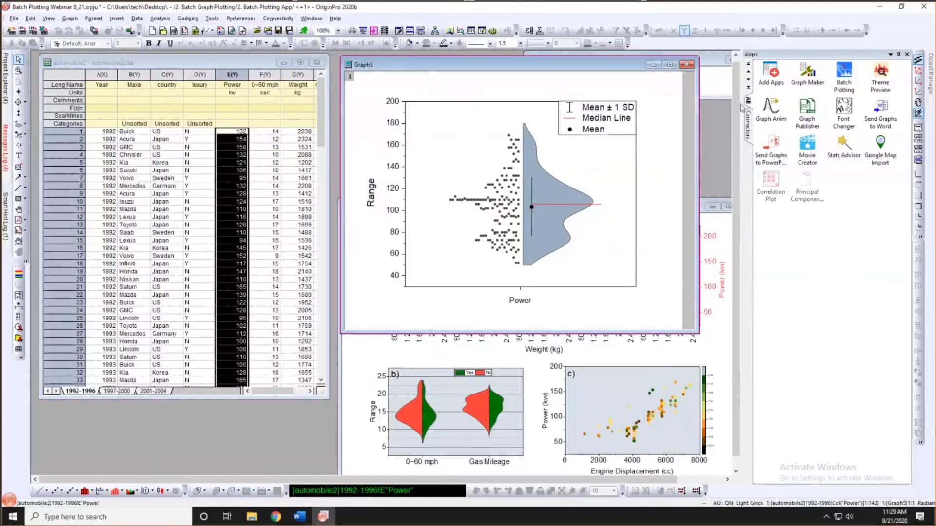
# - Open the Batch Plotting app with Graph5 as the existing graph and set it to plot with new columns
pyautogui.click(844, 82)
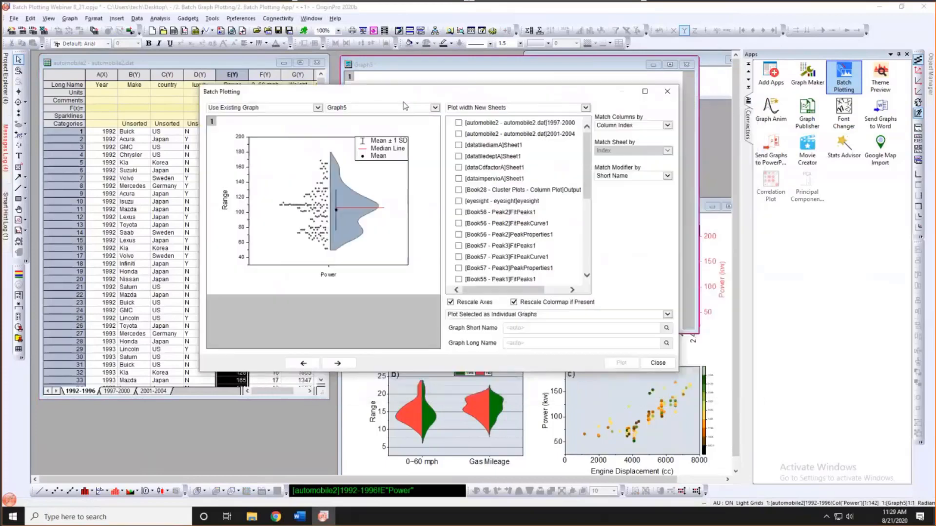
pyautogui.click(318, 108)
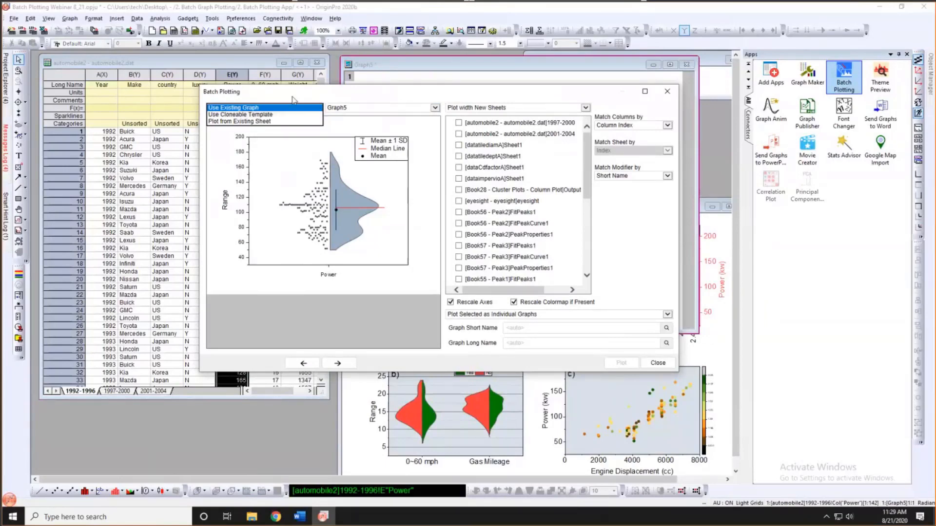
pyautogui.click(321, 98)
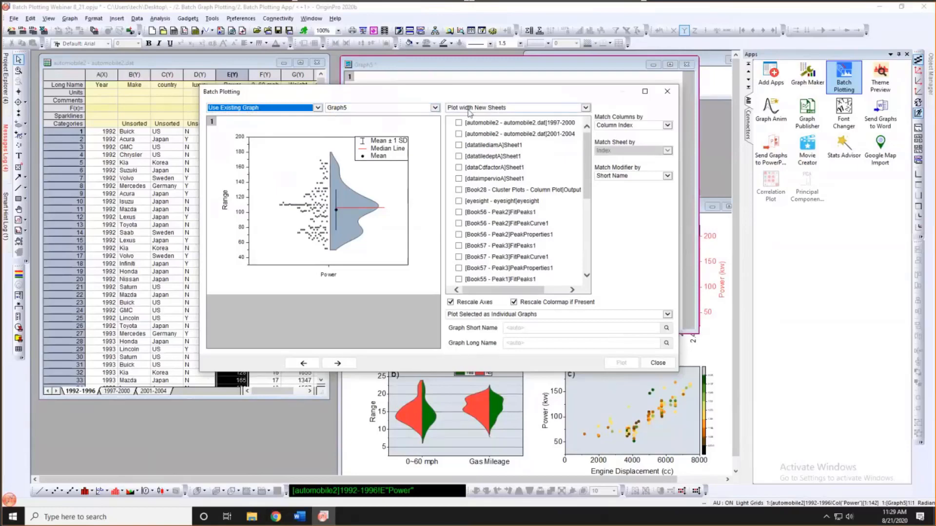
pyautogui.moveTo(412, 93); pyautogui.dragTo(353, 150)
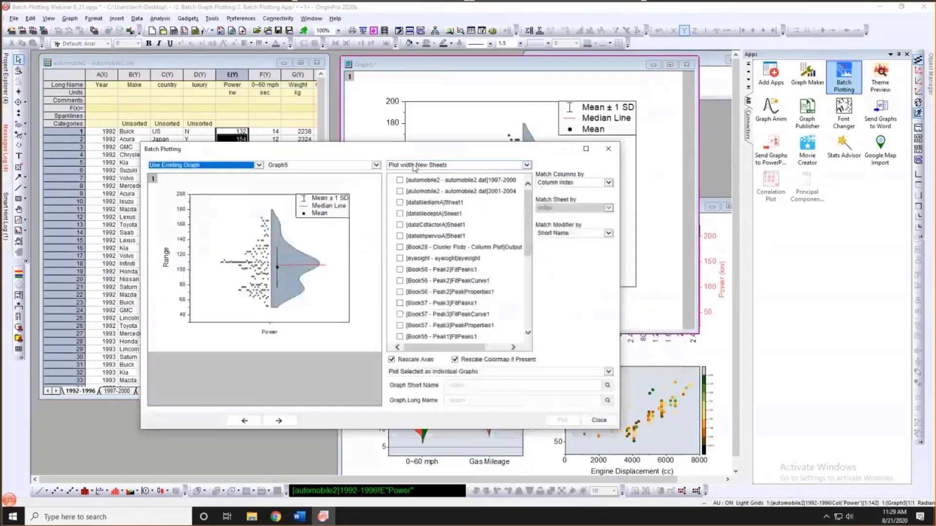
pyautogui.click(527, 169)
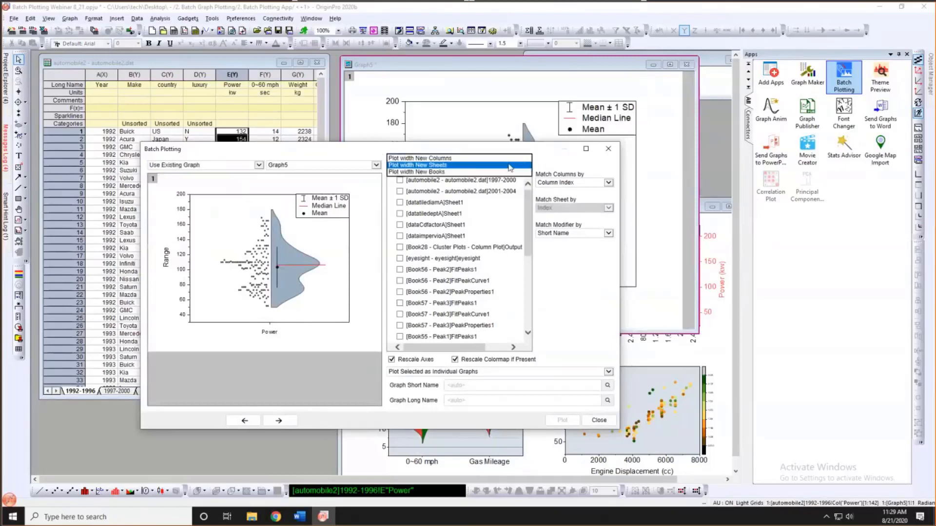
pyautogui.click(424, 158)
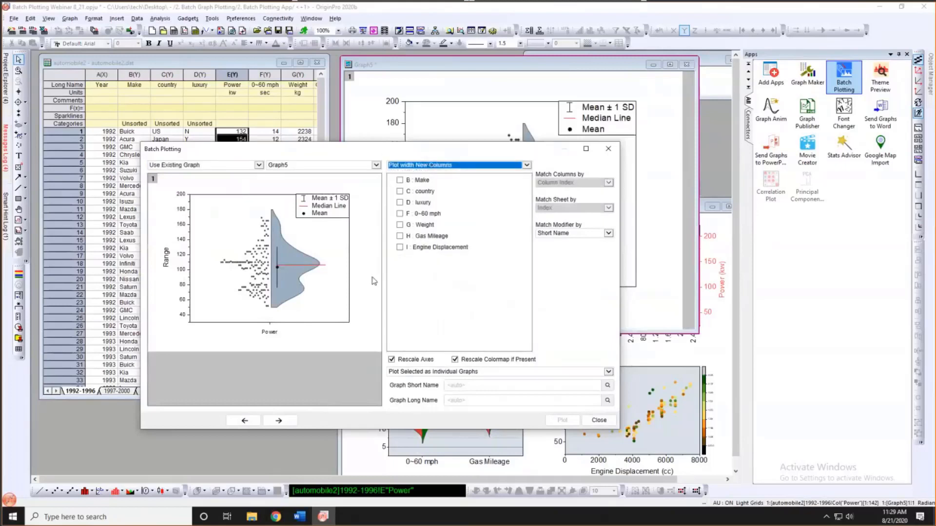
# - Preview the Graph5 plot for the Make, luxury, 0~60 mph, Weight and Gas Mileage columns
pyautogui.click(425, 181)
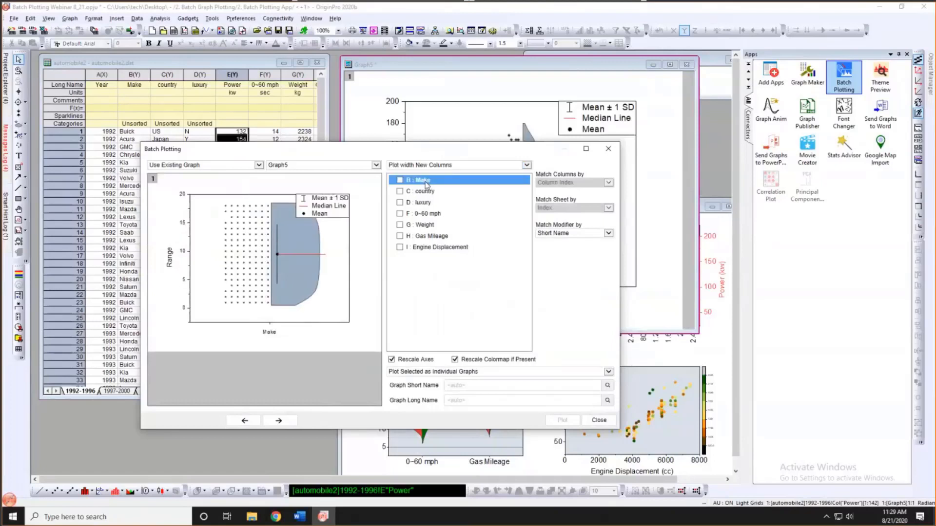
pyautogui.click(425, 204)
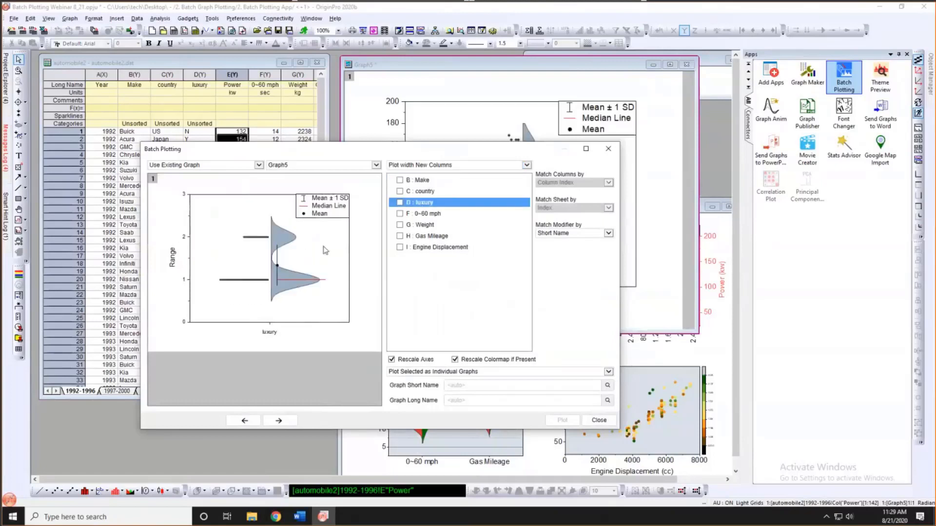
pyautogui.click(427, 216)
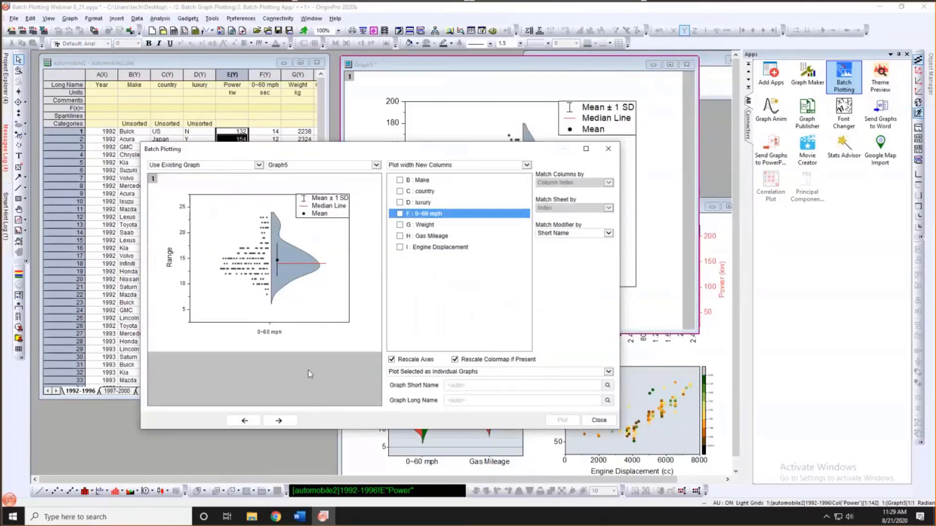
pyautogui.click(279, 421)
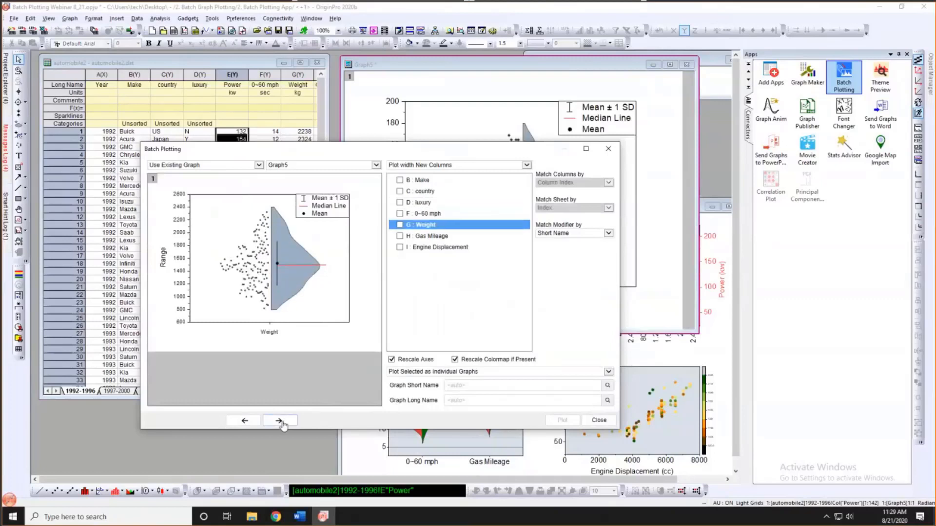
pyautogui.click(280, 421)
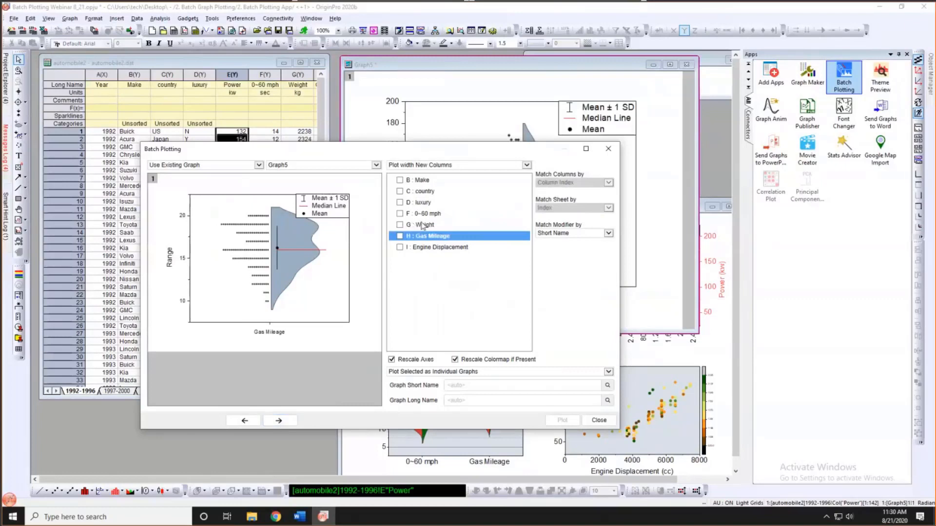
# - Batch plot the Gas Mileage, Weight and 0~60 mph columns as individual graphs, then close the Batch Plotting dialog
pyautogui.click(400, 237)
pyautogui.click(400, 226)
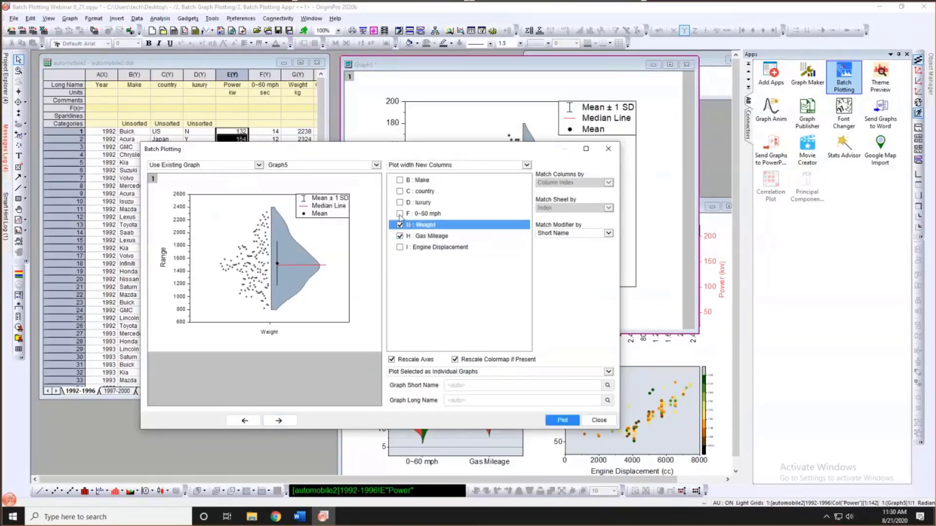
pyautogui.click(400, 214)
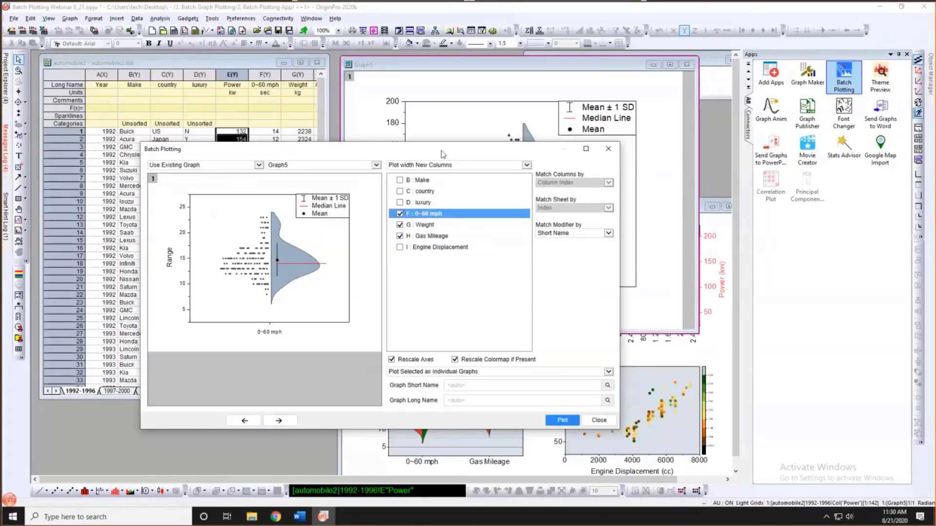
pyautogui.moveTo(426, 146); pyautogui.dragTo(408, 130)
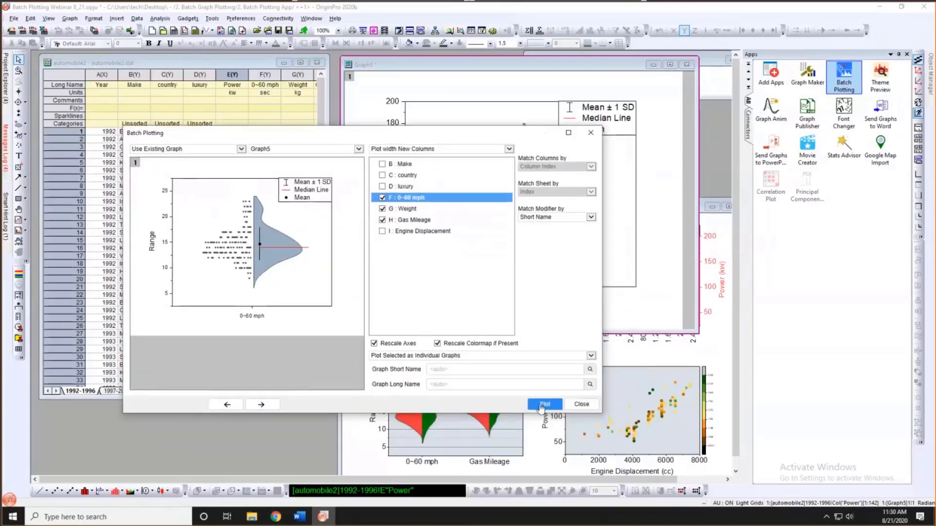
pyautogui.click(544, 404)
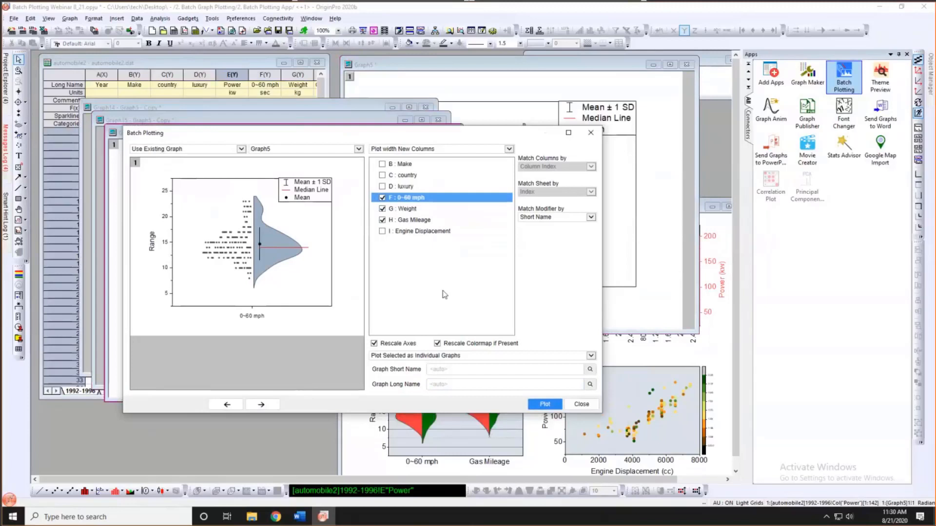
pyautogui.click(575, 406)
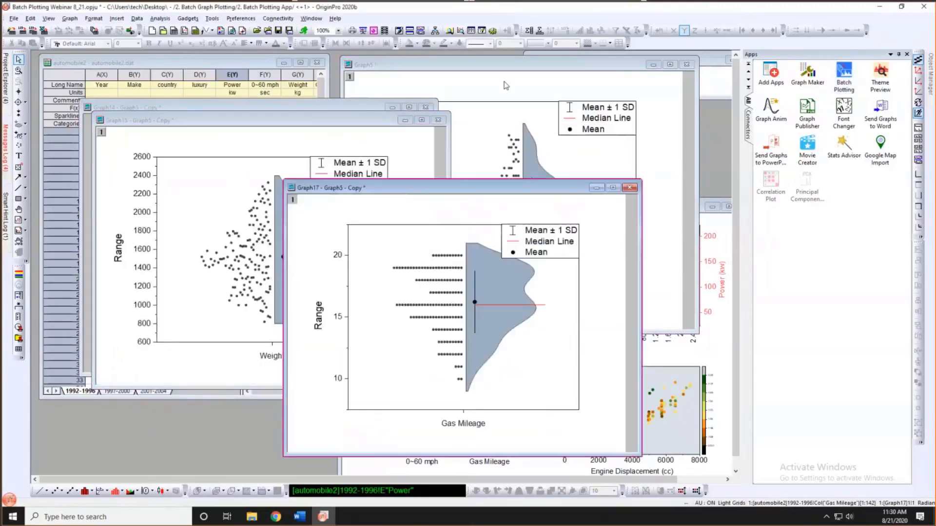
# - Bring the automobile2 workbook forward and minimize the three new graph copies and Graph5
pyautogui.click(214, 63)
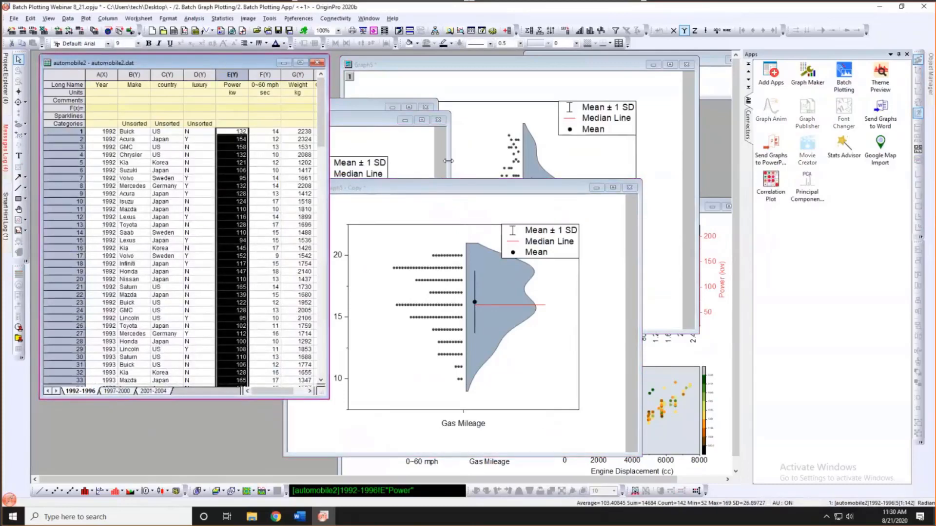
pyautogui.click(596, 188)
pyautogui.click(405, 120)
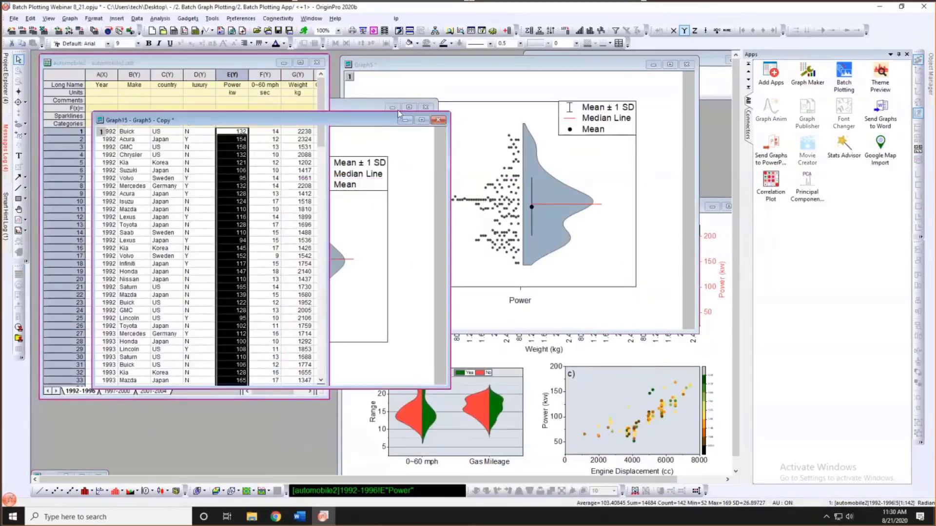
pyautogui.click(393, 112)
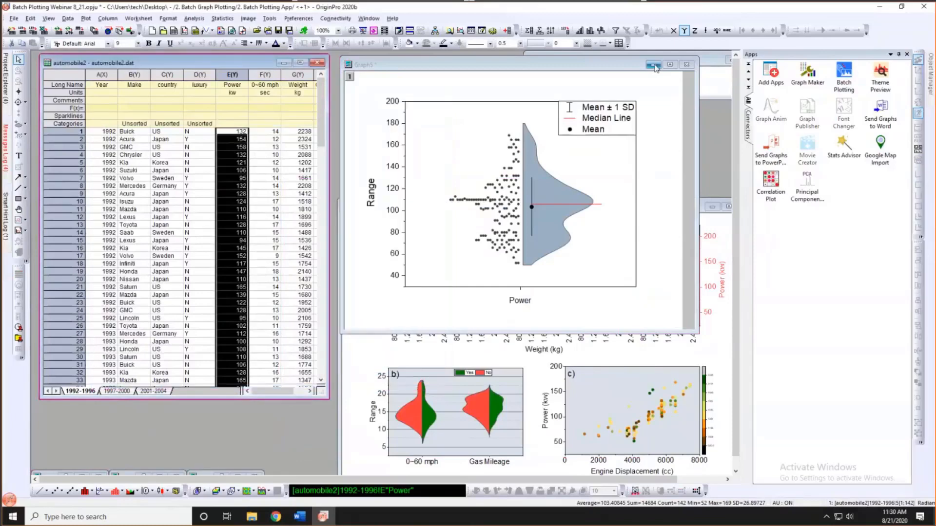
pyautogui.click(653, 65)
# - Place the multi-panel Graph7 window beside the workbook, narrow the Apps pane to make room, and enlarge the graph window
pyautogui.click(457, 205)
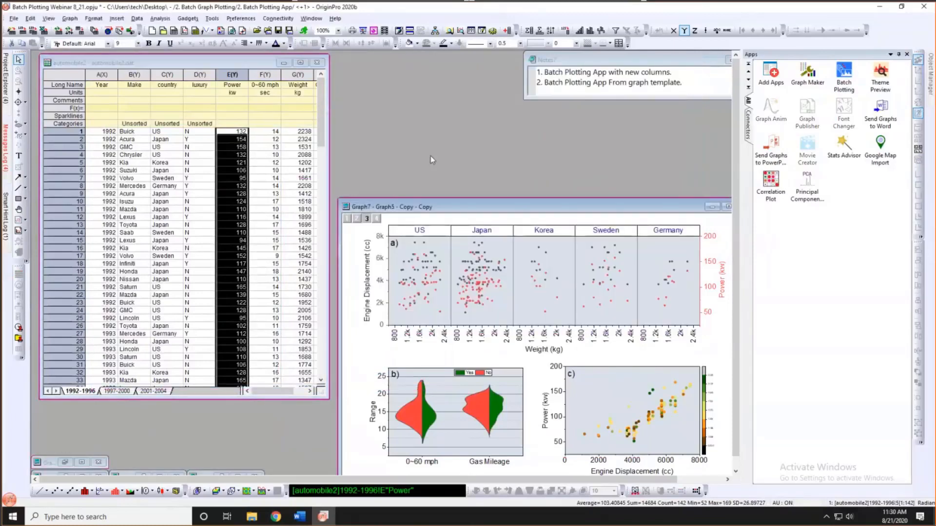
pyautogui.moveTo(456, 206); pyautogui.dragTo(432, 98)
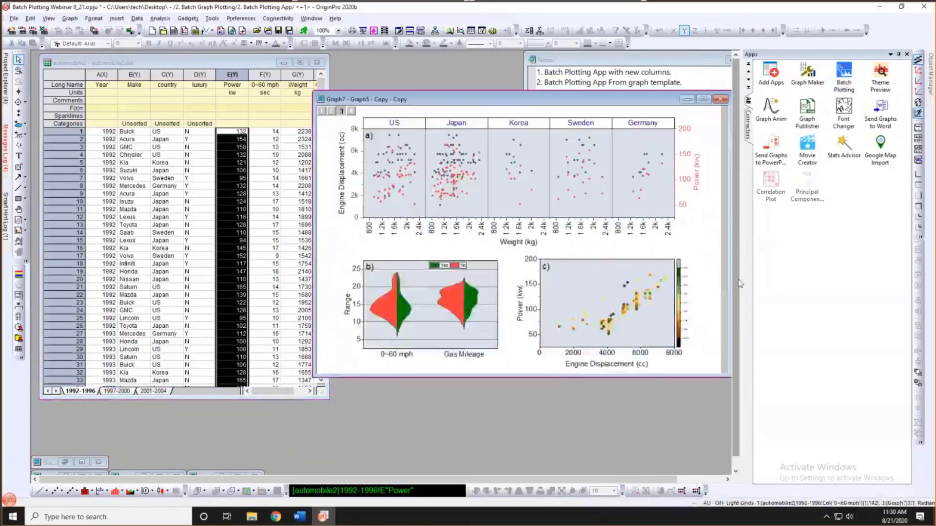
pyautogui.moveTo(741, 281); pyautogui.dragTo(815, 280)
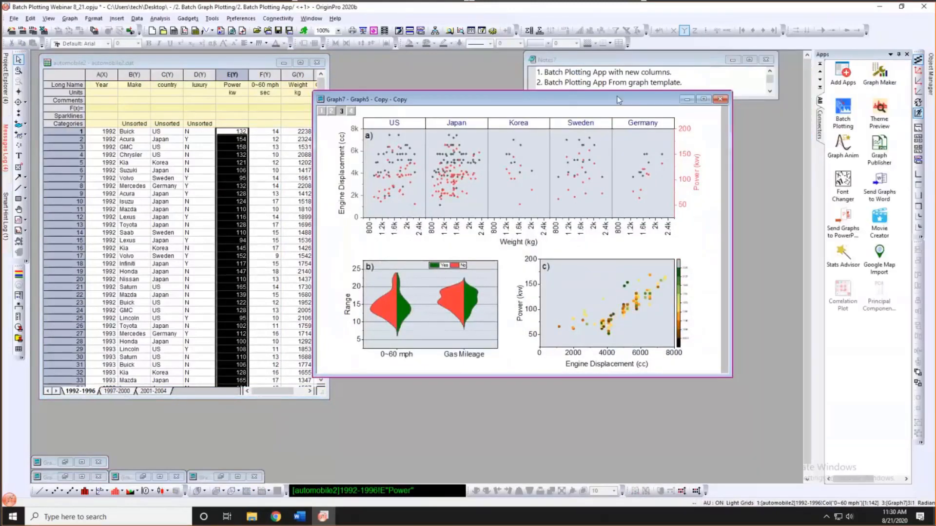
pyautogui.moveTo(492, 99); pyautogui.dragTo(539, 88)
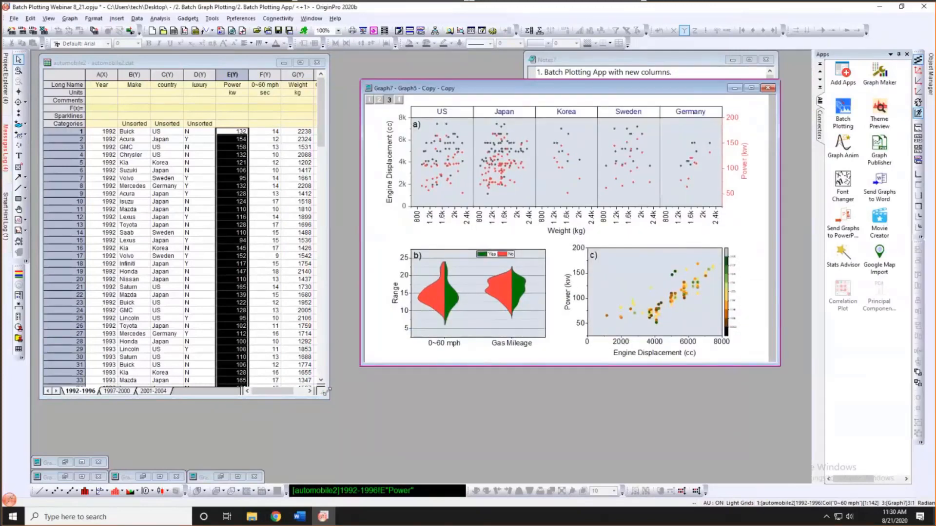
pyautogui.moveTo(361, 366); pyautogui.dragTo(325, 392)
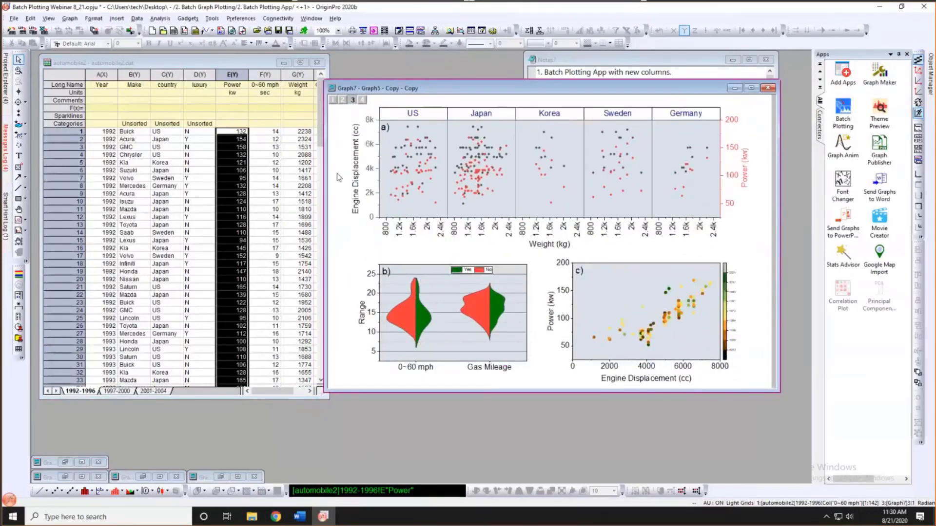
# - Select the two scatter plots in panel a and the 0~60 mph violin in panel b to examine their source columns
pyautogui.click(426, 142)
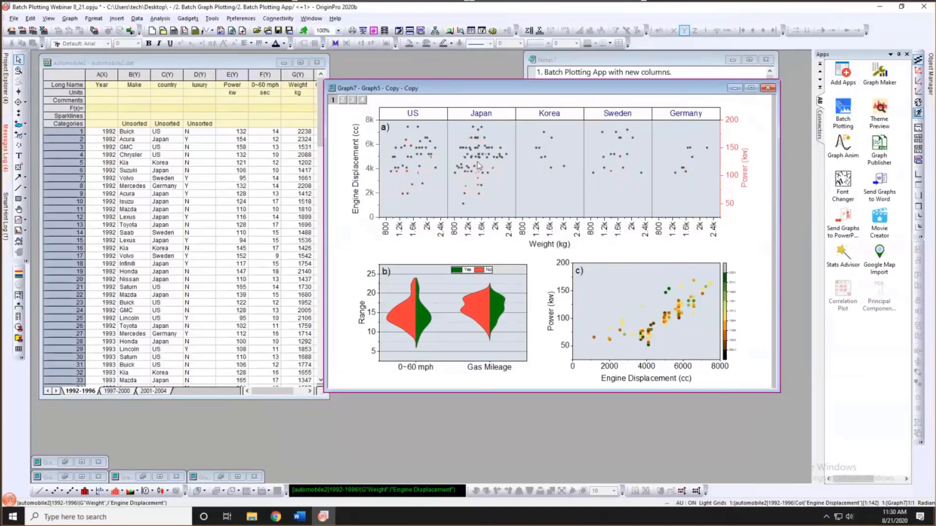
pyautogui.click(479, 166)
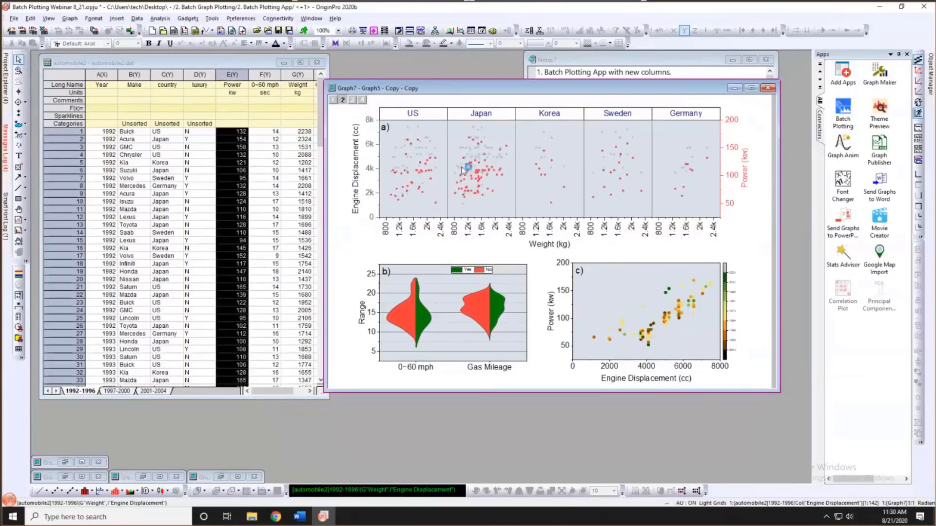
pyautogui.click(407, 308)
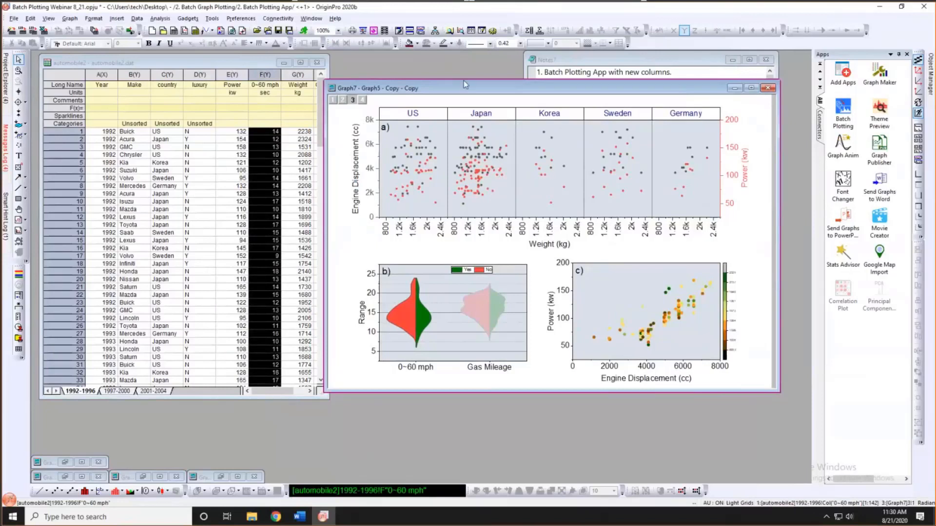
# - Save the multi-panel Graph7 as a cloneable template named MyTemplate, matching plot columns by Long Name and replacing the existing file
pyautogui.moveTo(466, 81); pyautogui.dragTo(479, 73)
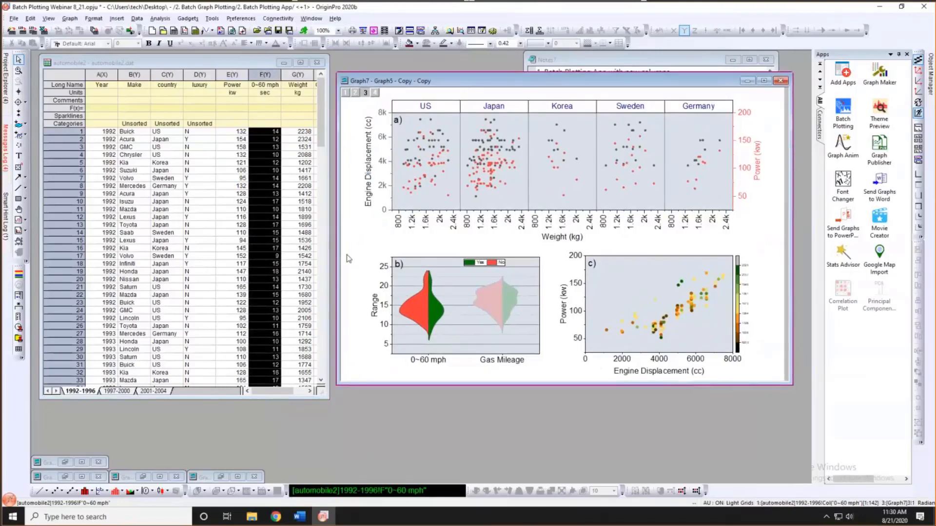
pyautogui.rightClick(417, 83)
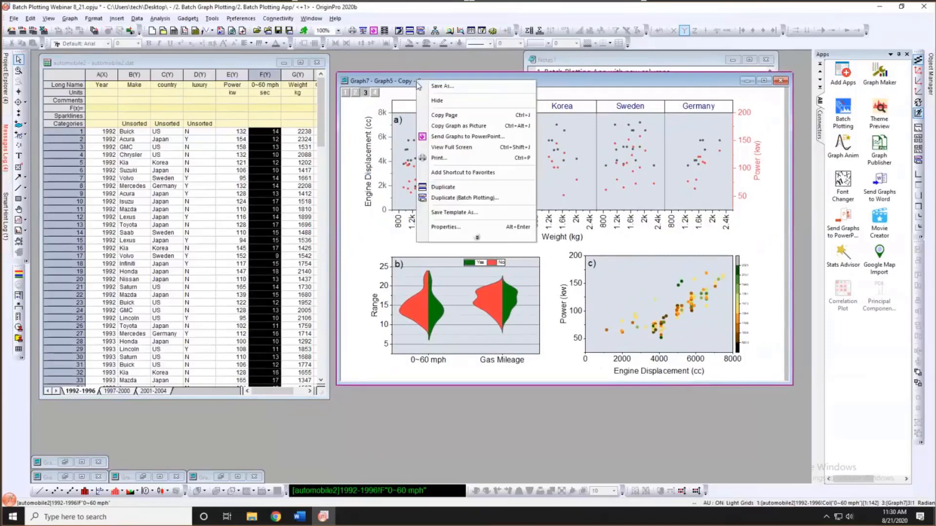
pyautogui.click(451, 216)
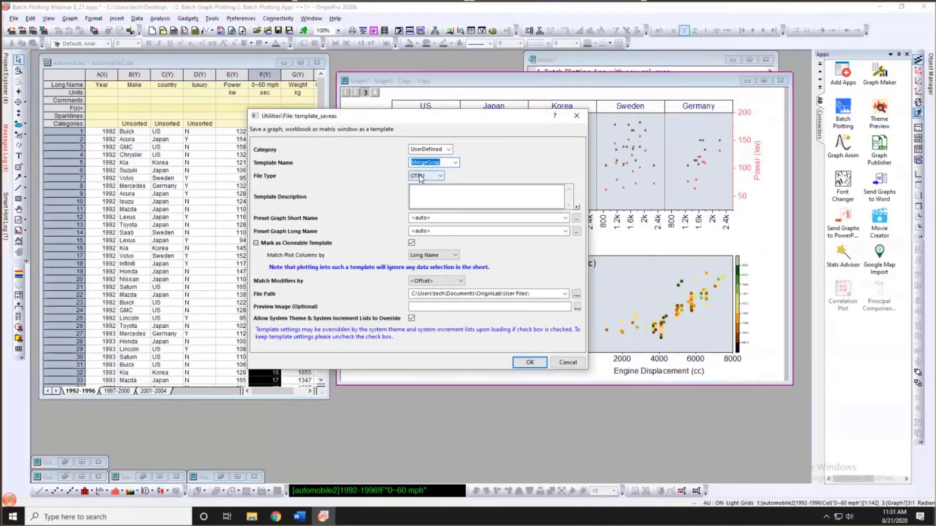
pyautogui.write('MyTemplate')
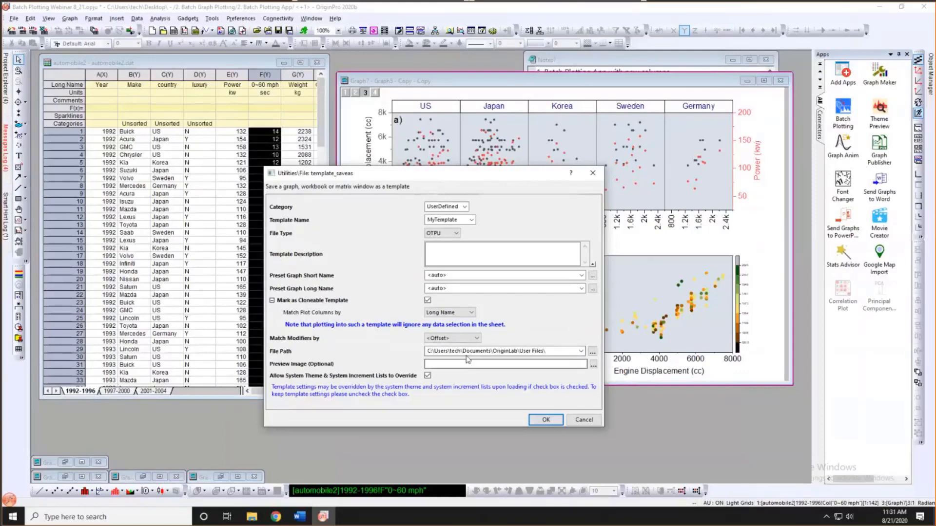
pyautogui.click(534, 421)
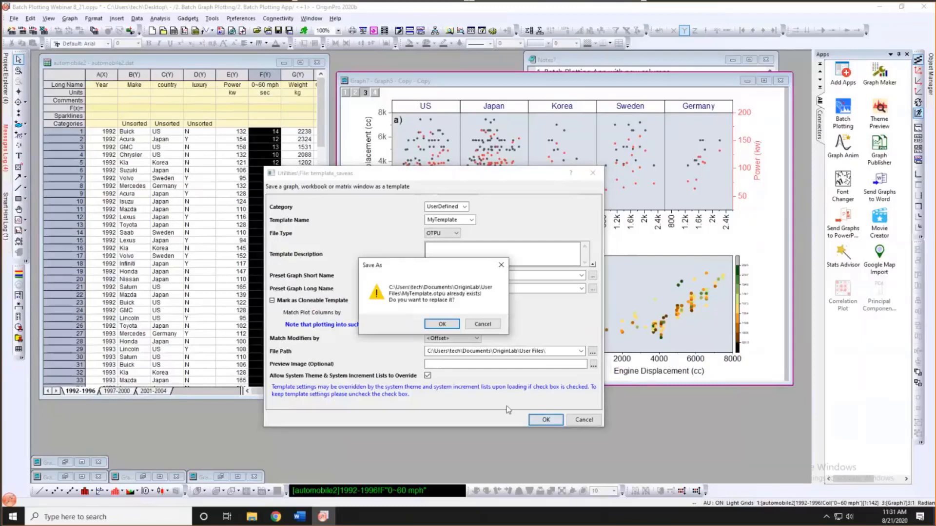
pyautogui.click(442, 325)
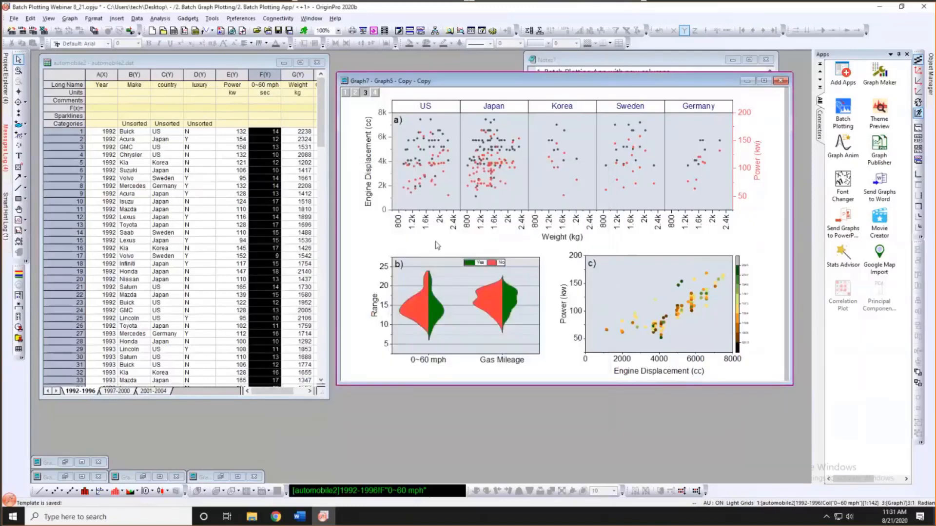
# - Move the Graph7 window up, look through the 1997-2000 and 2001-2004 sheets, and return to the 1992-1996 sheet
pyautogui.moveTo(441, 78); pyautogui.dragTo(430, 69)
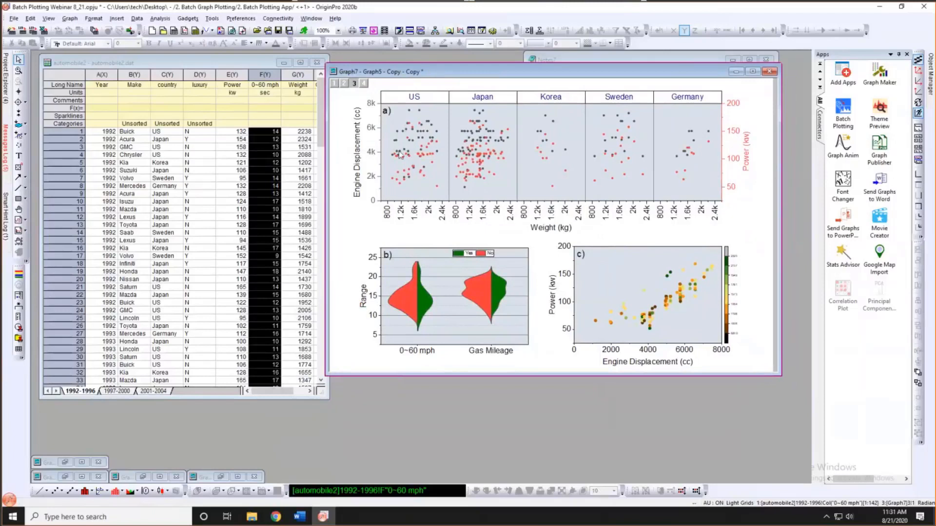
pyautogui.moveTo(408, 155)
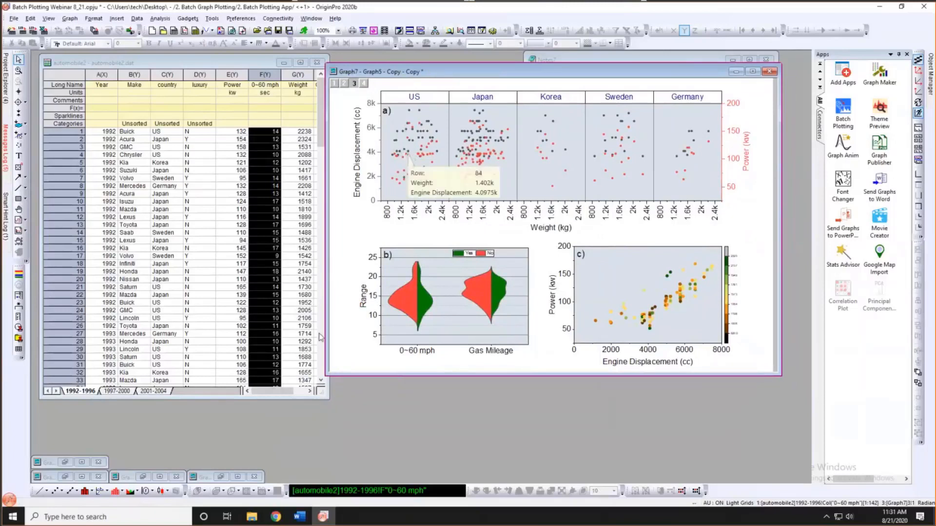
pyautogui.click(117, 395)
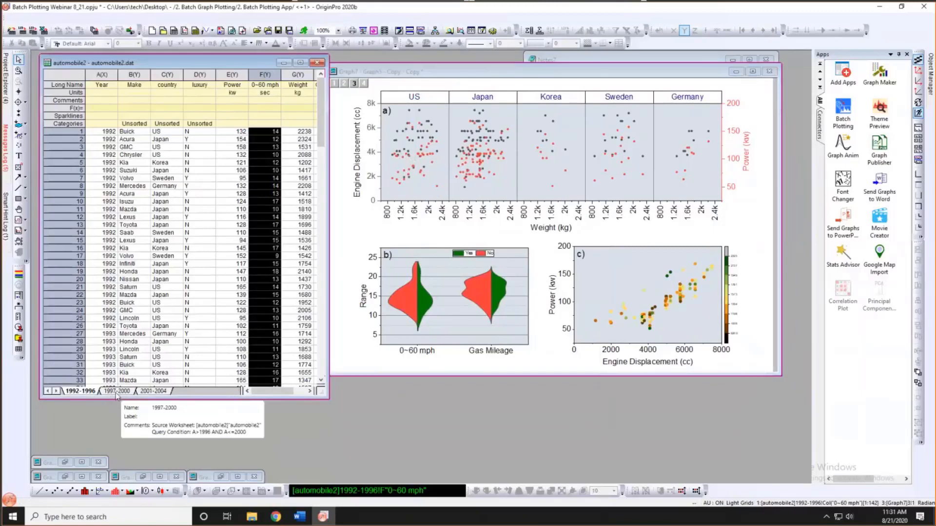
pyautogui.click(117, 393)
pyautogui.click(152, 391)
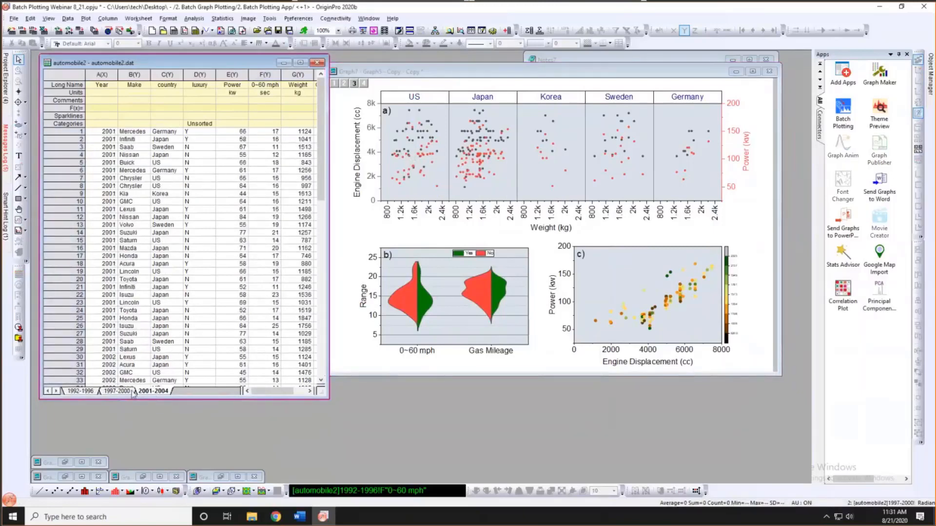
pyautogui.click(87, 392)
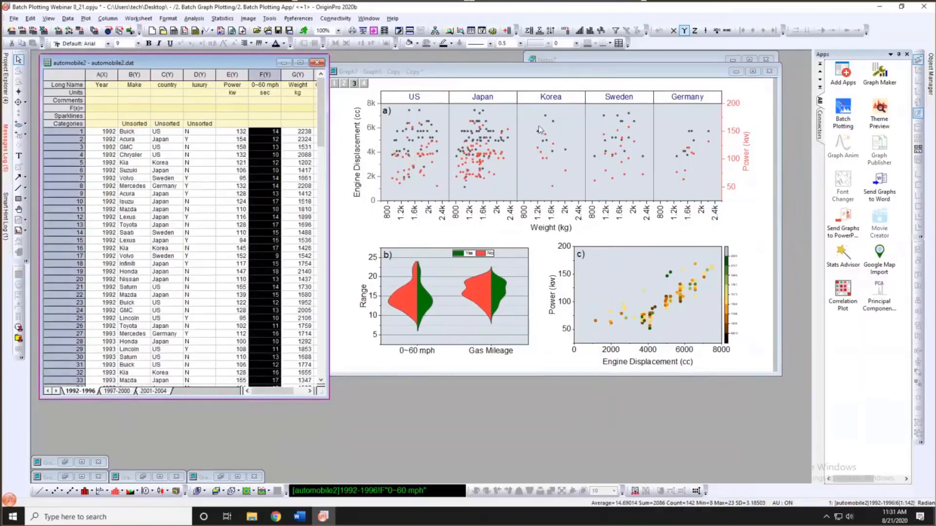
# - Start the Batch Plotting app in Use Cloneable Template mode and choose MyTemplate as the template
pyautogui.click(845, 116)
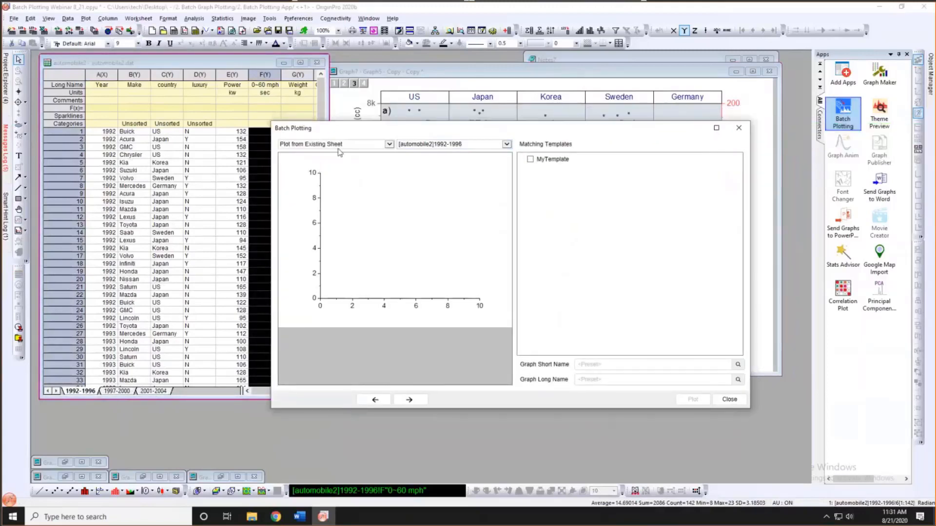
pyautogui.click(389, 145)
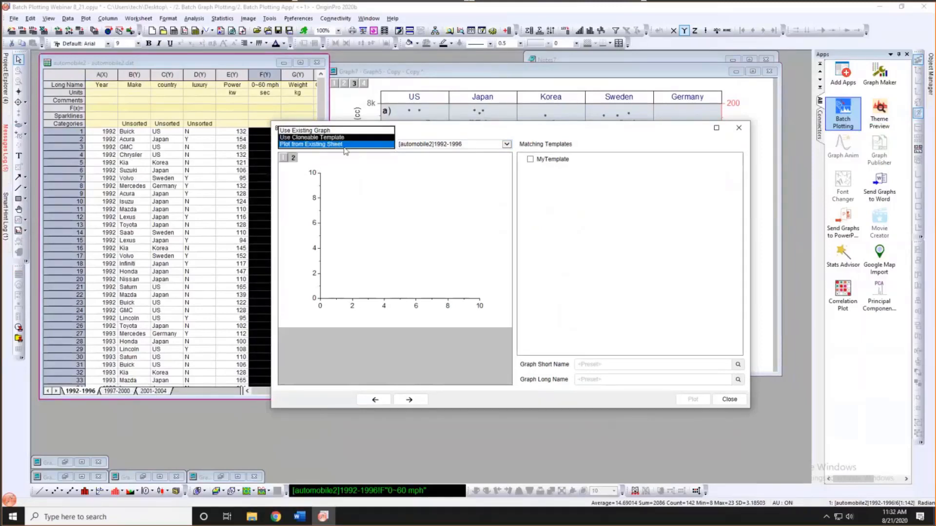
pyautogui.click(314, 138)
pyautogui.click(350, 144)
pyautogui.click(428, 131)
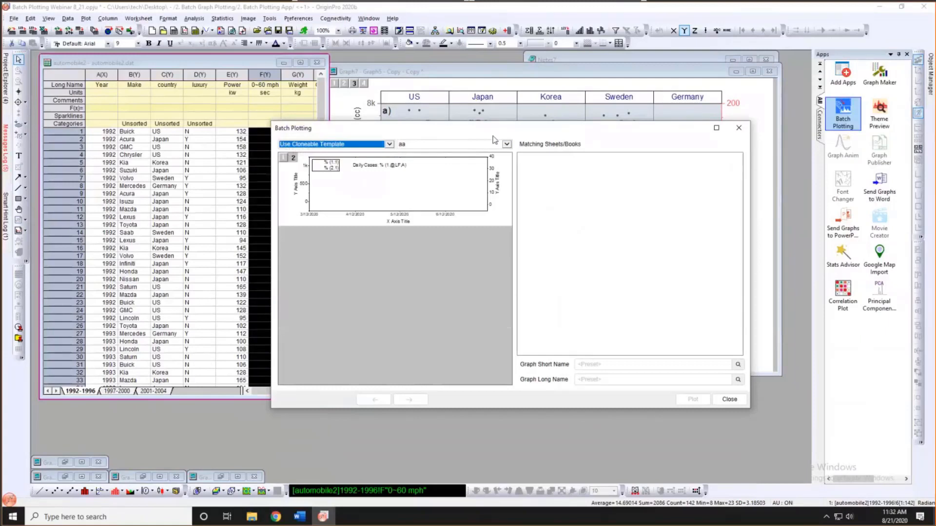
pyautogui.click(508, 145)
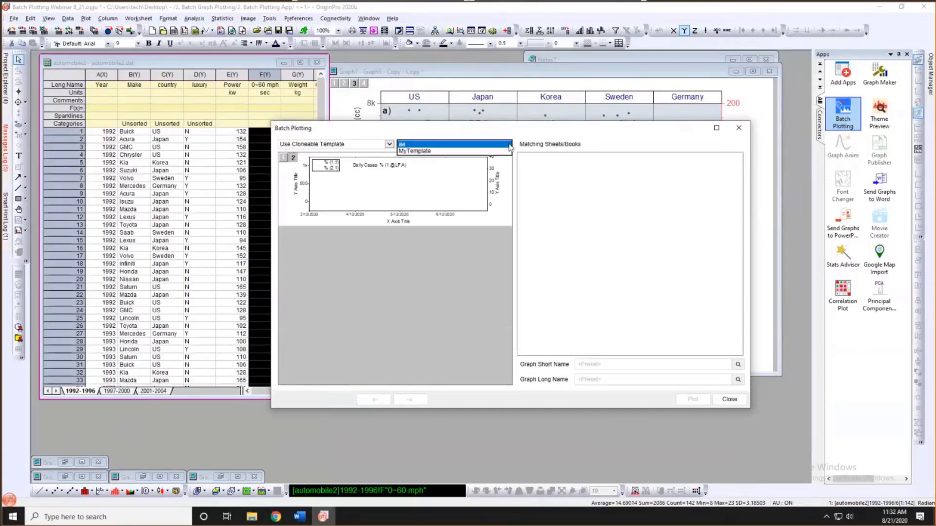
pyautogui.click(411, 151)
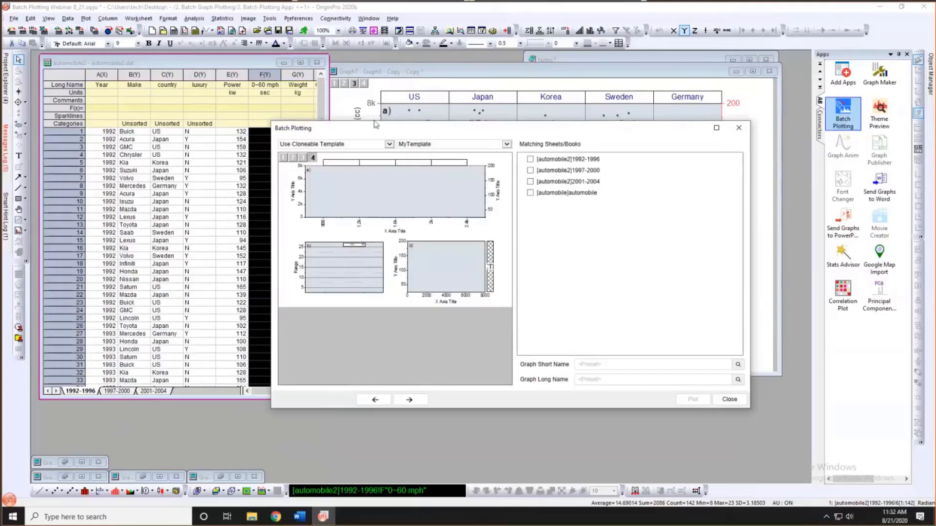
pyautogui.moveTo(375, 123)
pyautogui.mouseDown()
pyautogui.moveTo(370, 116)
pyautogui.moveTo(384, 126)
pyautogui.mouseUp()
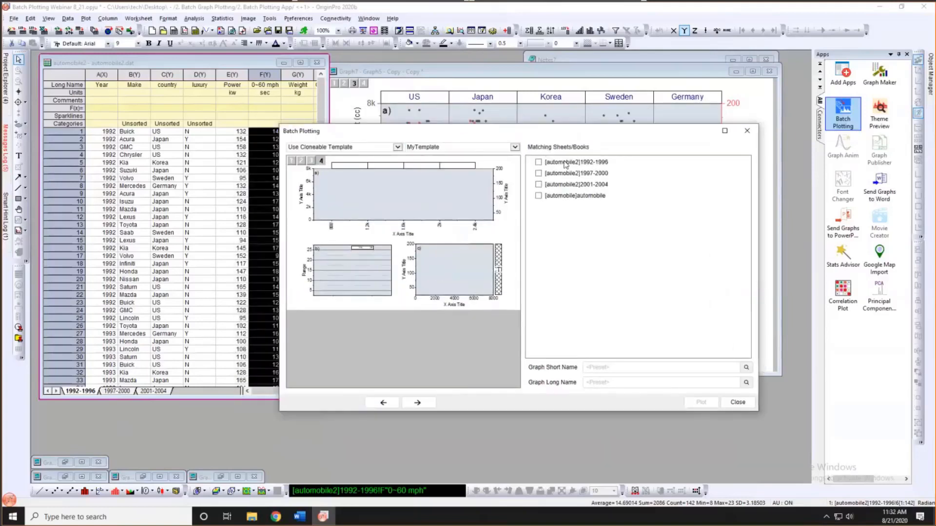
# - Batch plot the automobile2 sheets 1997-2000 and 2001-2004 with the template, and close the Batch Plotting dialog
pyautogui.click(539, 174)
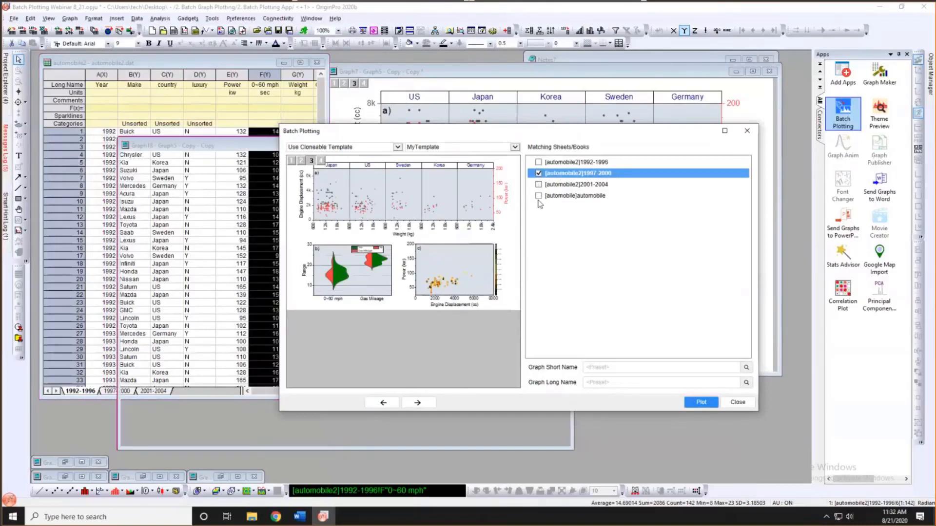
pyautogui.click(538, 185)
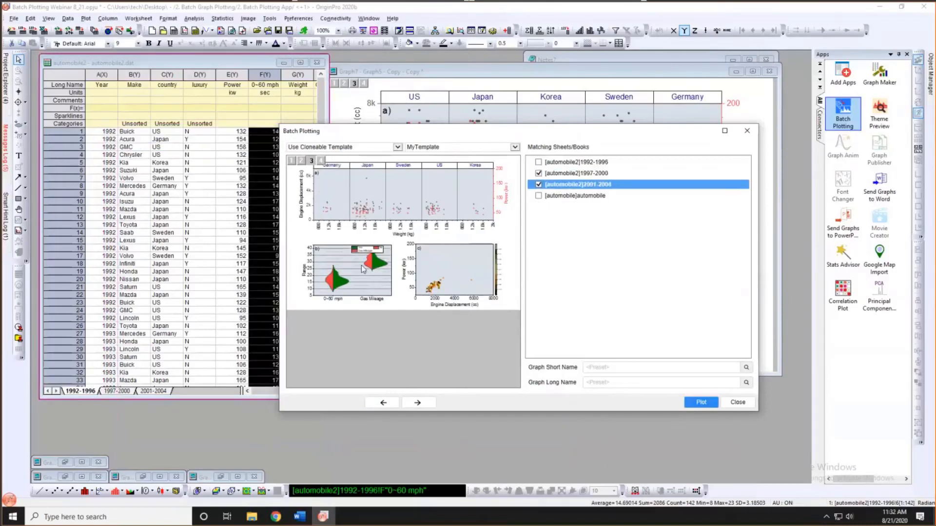
pyautogui.click(700, 403)
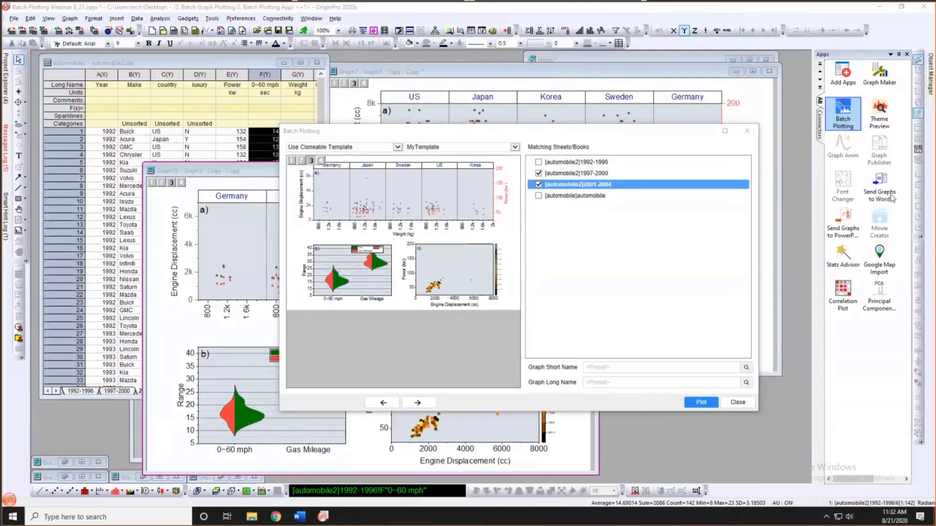
pyautogui.click(735, 403)
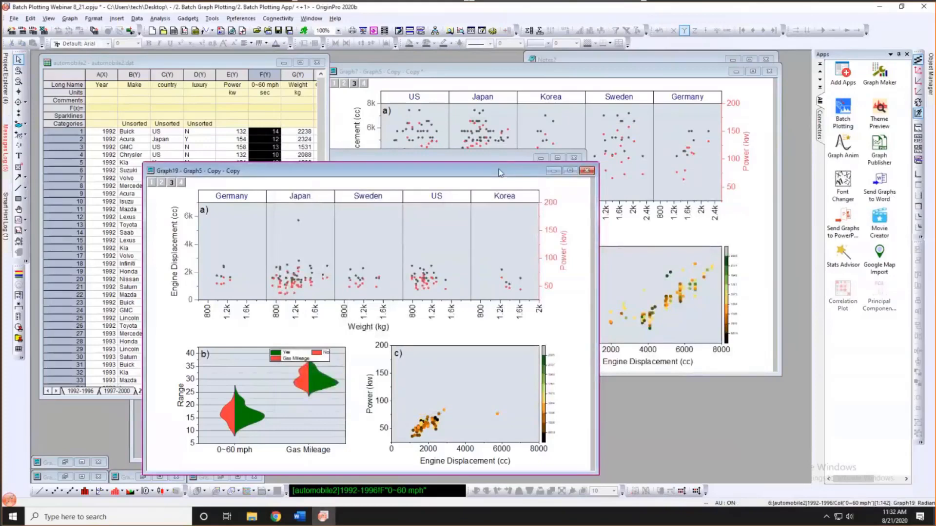
# - Reposition the new 2001-2004 graph, then bring the 1997-2000 graph forward and move it up to view both results
pyautogui.moveTo(443, 171); pyautogui.dragTo(567, 135)
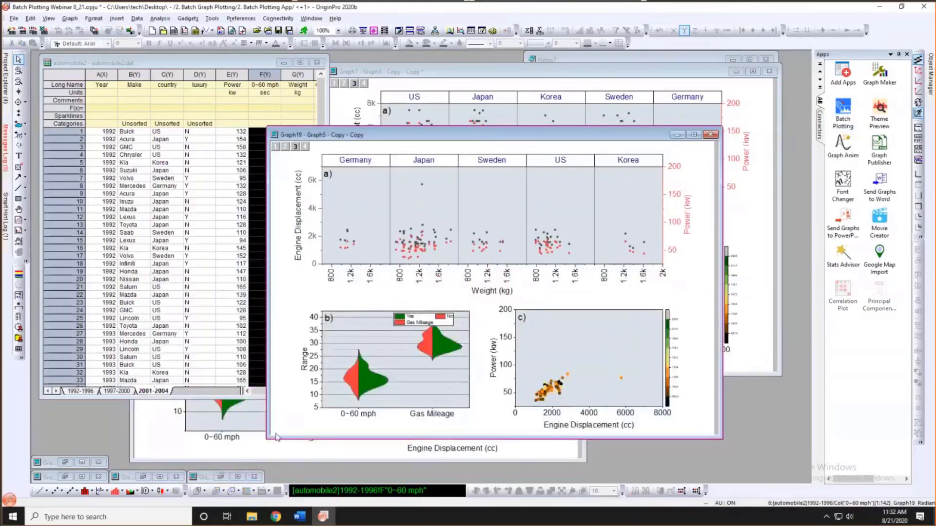
pyautogui.click(249, 446)
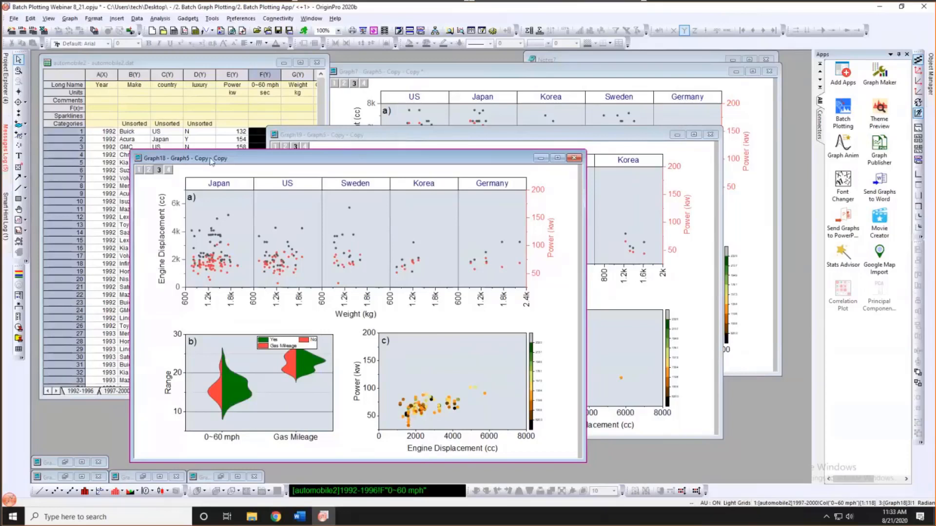
pyautogui.moveTo(211, 159); pyautogui.dragTo(232, 132)
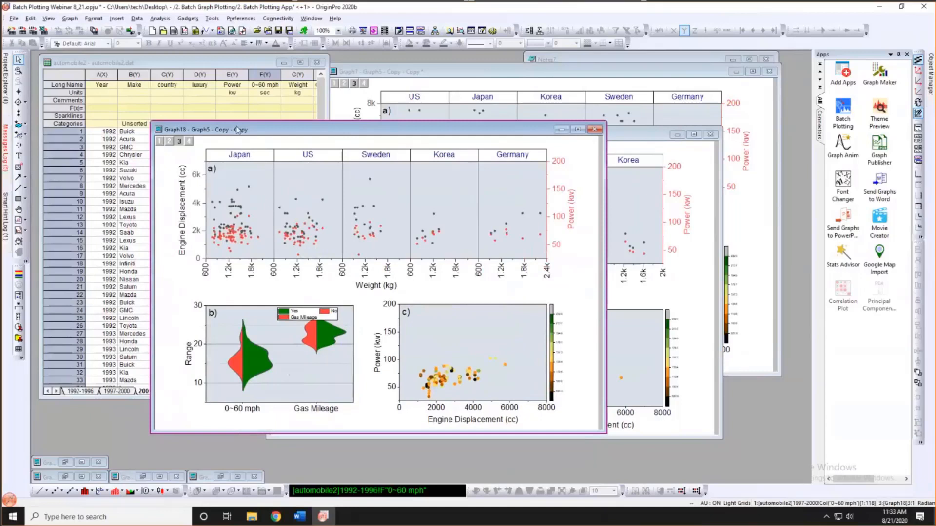
# - Open the project folder "3. Batch Plotting from data files" and return to the F1 workbook
pyautogui.moveTo(6, 85)
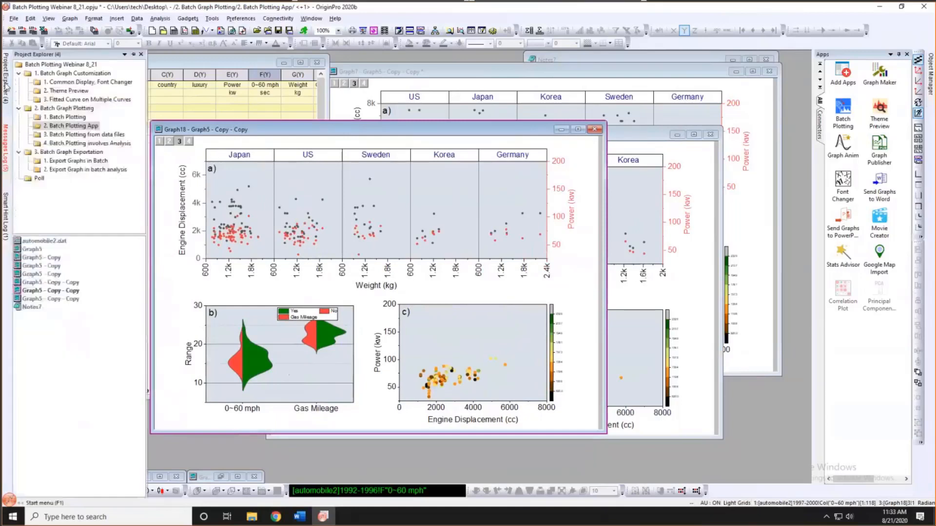
pyautogui.click(100, 135)
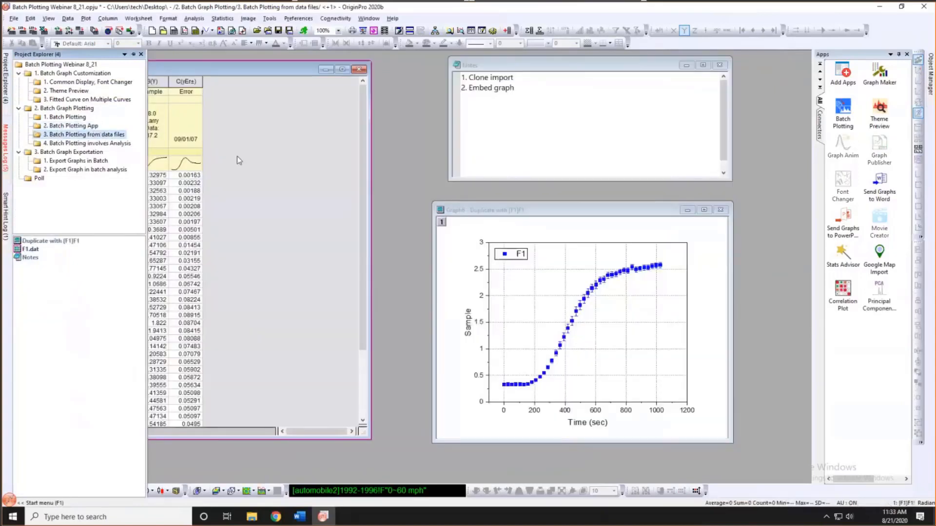
pyautogui.click(314, 115)
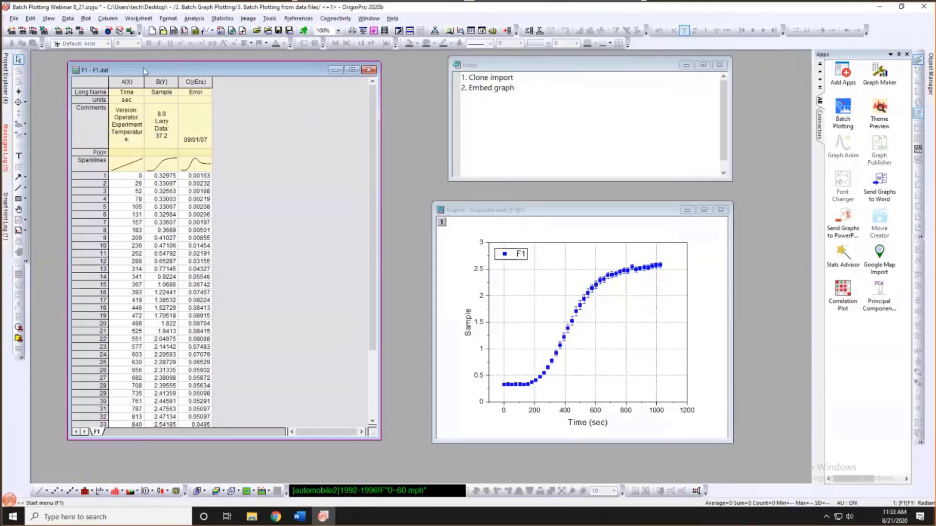
# - Reposition and widen the F1 workbook, and move and narrow the Graph6 window so the two sit side by side
pyautogui.moveTo(155, 68); pyautogui.dragTo(144, 68)
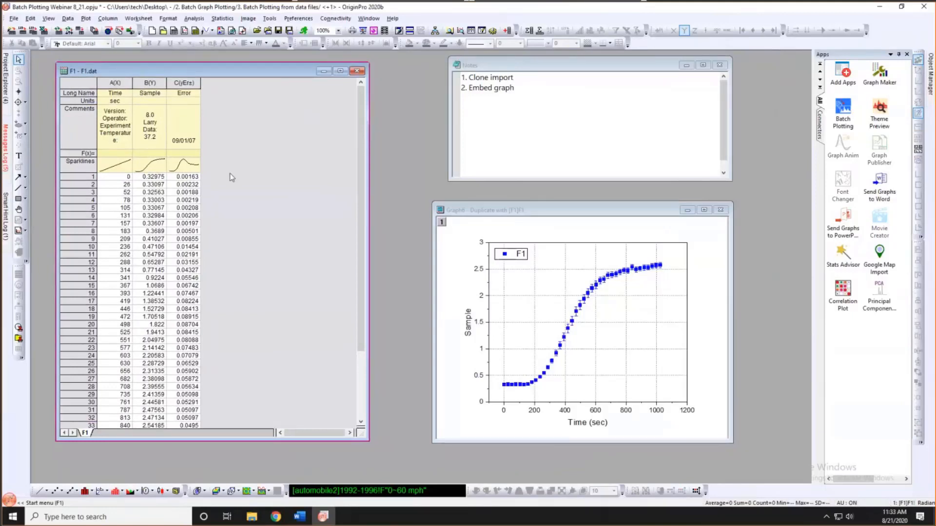
pyautogui.moveTo(369, 440); pyautogui.dragTo(342, 440)
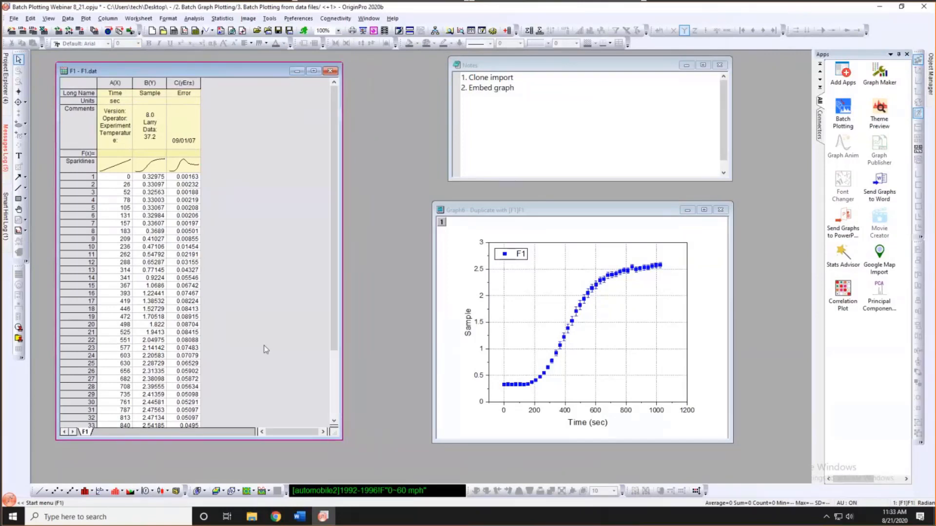
pyautogui.click(486, 210)
pyautogui.moveTo(343, 218); pyautogui.dragTo(402, 222)
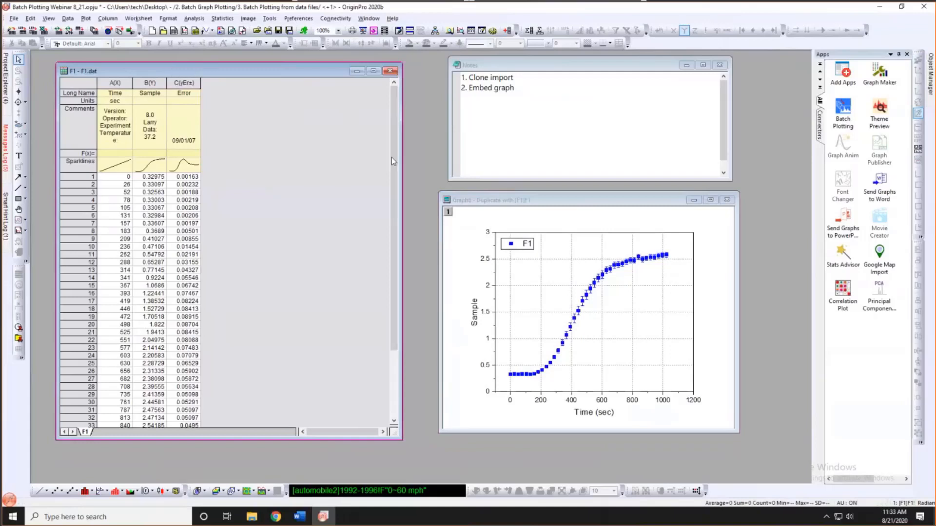
pyautogui.moveTo(401, 162); pyautogui.dragTo(420, 163)
pyautogui.click(458, 195)
pyautogui.moveTo(439, 192); pyautogui.dragTo(460, 195)
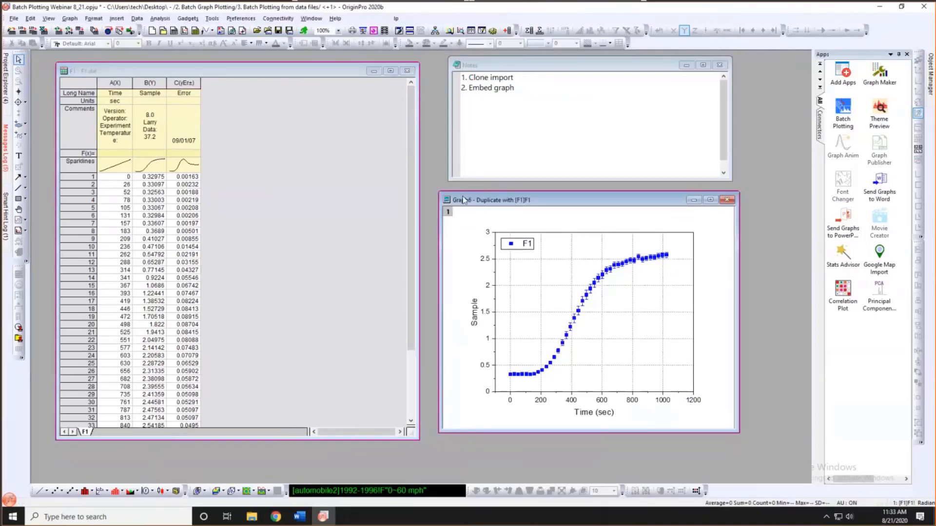
# - Widen the F1 workbook window and embed Graph6 in the workbook as a new sheet
pyautogui.click(376, 209)
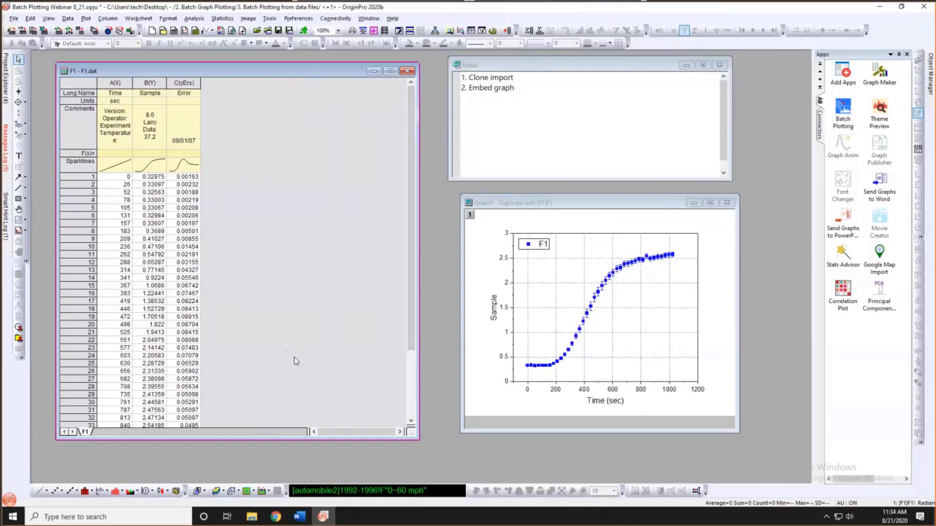
pyautogui.click(507, 223)
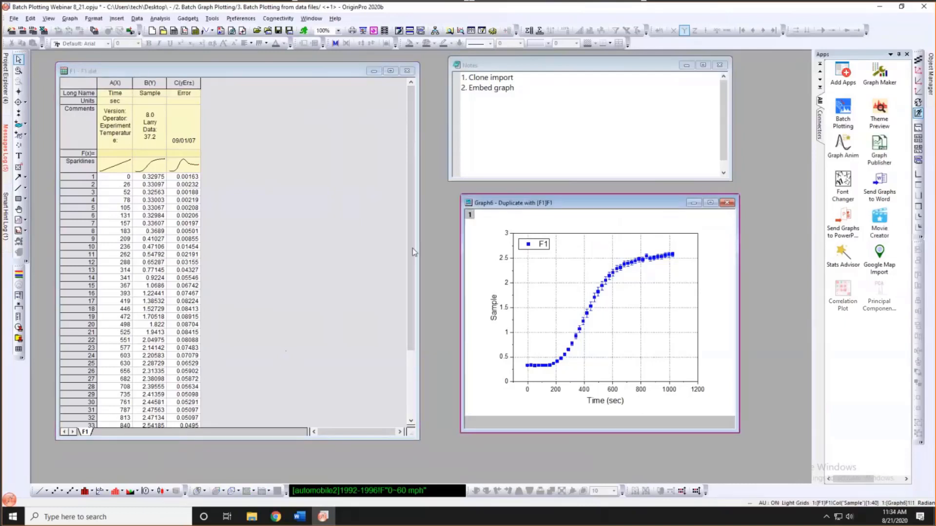
pyautogui.click(331, 227)
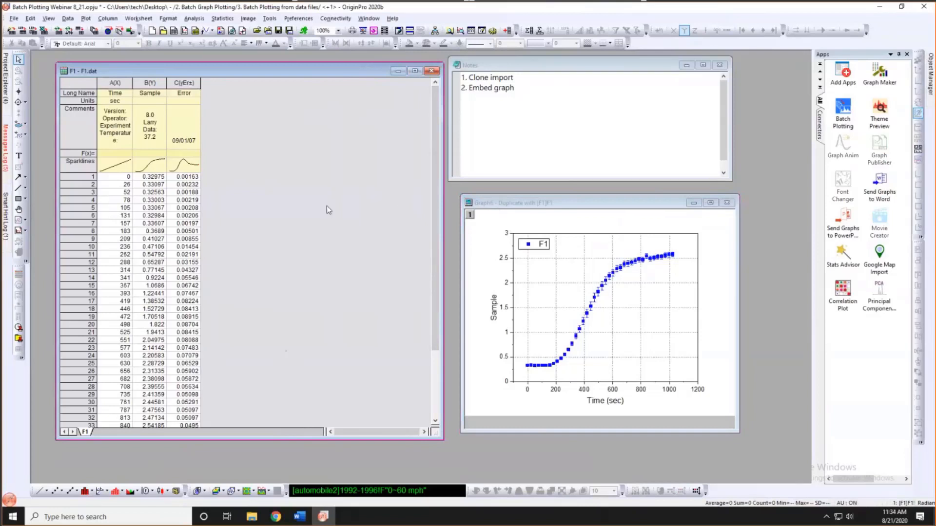
pyautogui.rightClick(88, 433)
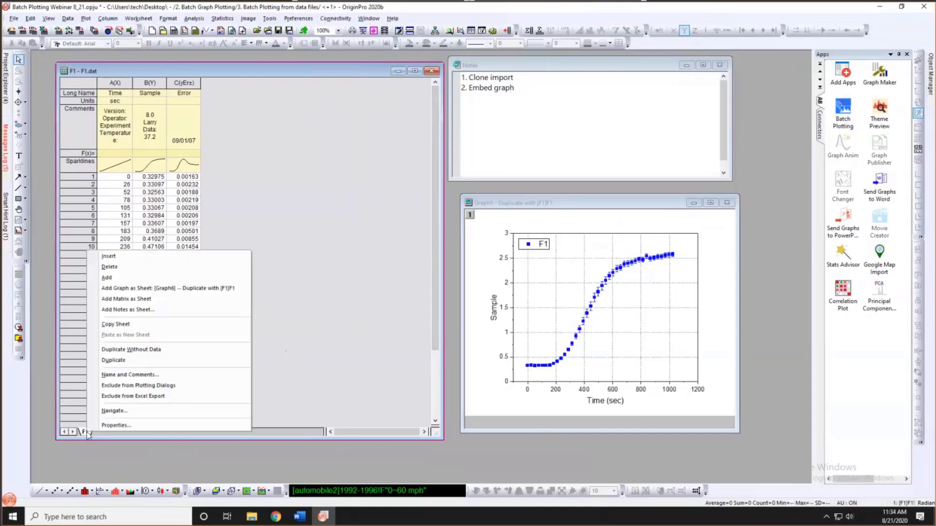
pyautogui.press('Escape')
pyautogui.rightClick(86, 433)
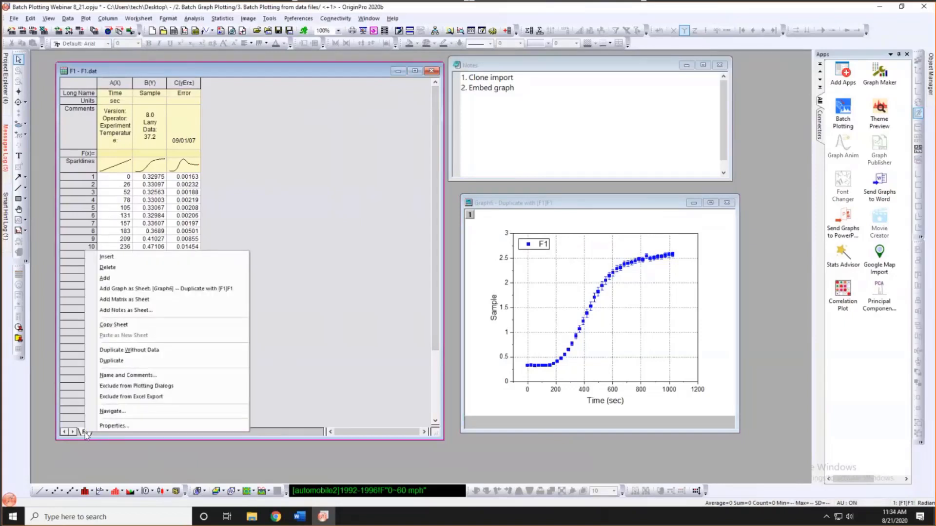
pyautogui.click(132, 289)
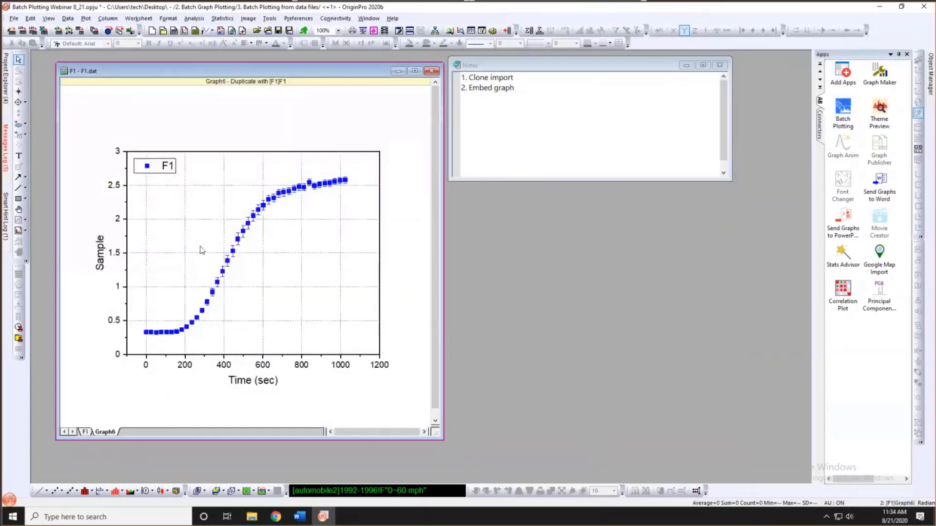
pyautogui.rightClick(114, 434)
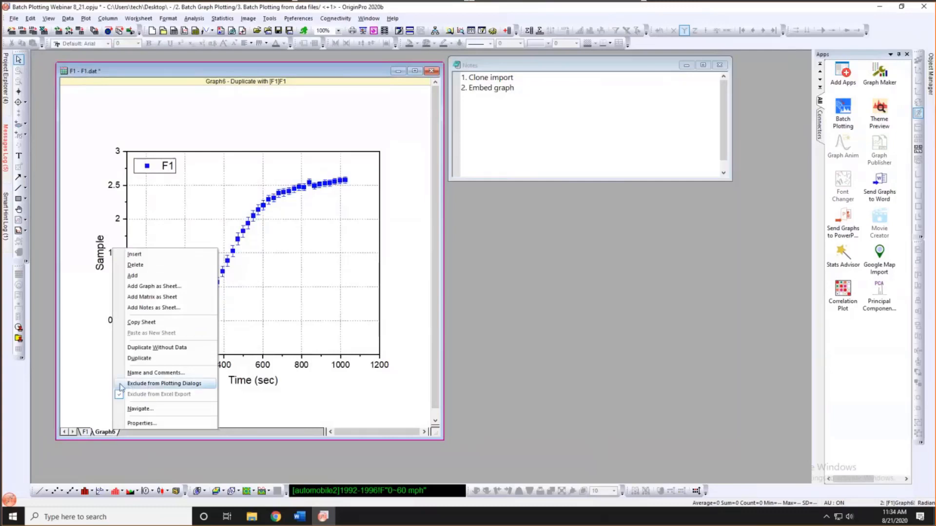
pyautogui.click(96, 381)
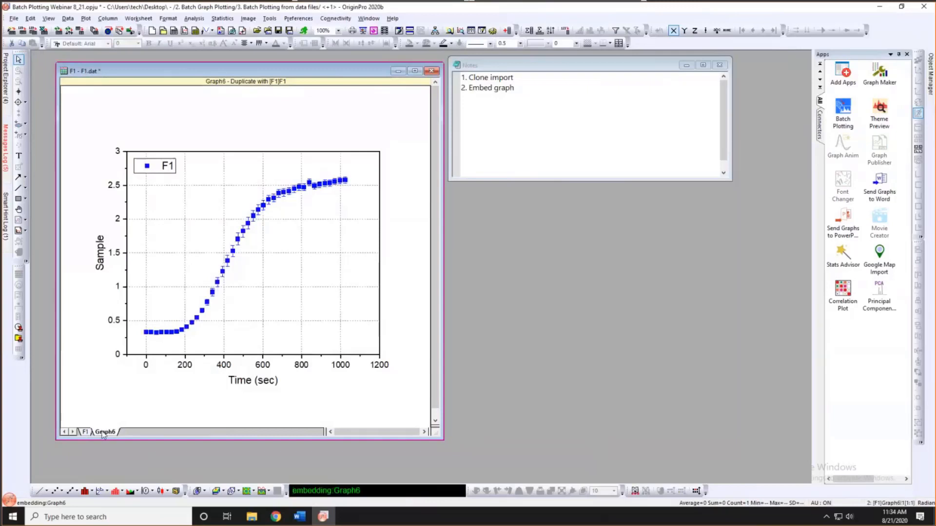
pyautogui.click(86, 433)
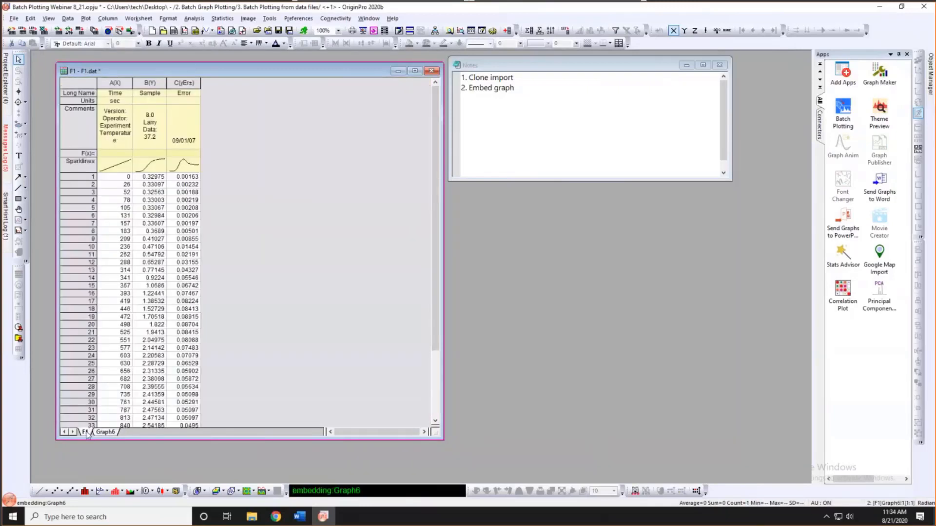
pyautogui.rightClick(278, 188)
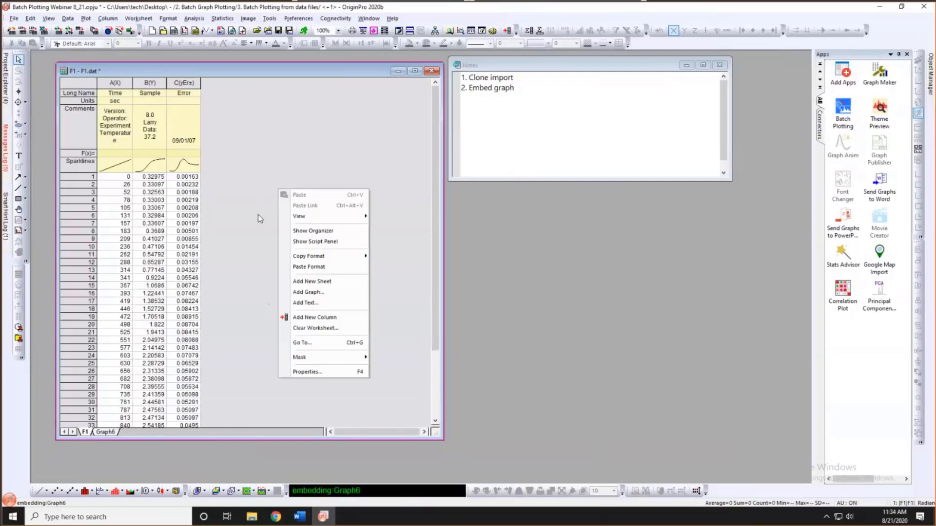
pyautogui.click(254, 305)
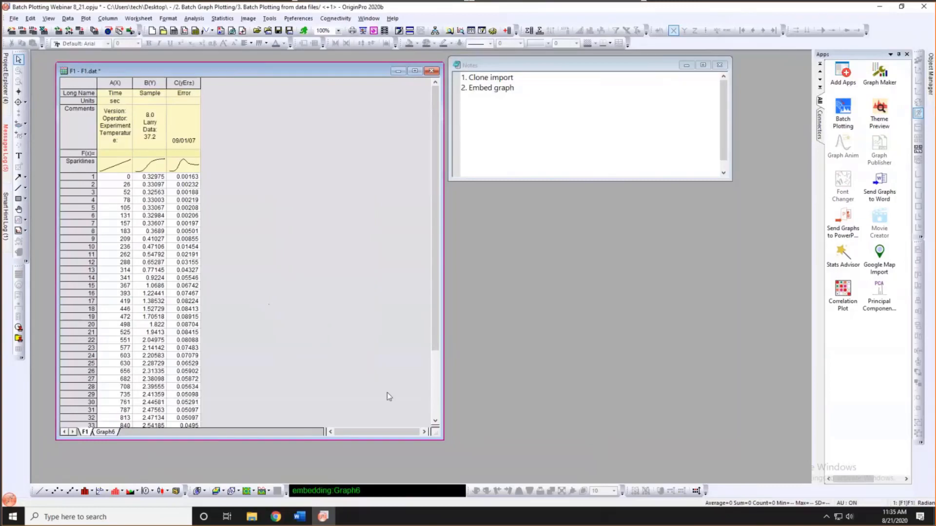
# - Shrink the F1 workbook window, check its embedded Graph6 sheet, and return to the F1 sheet
pyautogui.moveTo(402, 426); pyautogui.dragTo(363, 391)
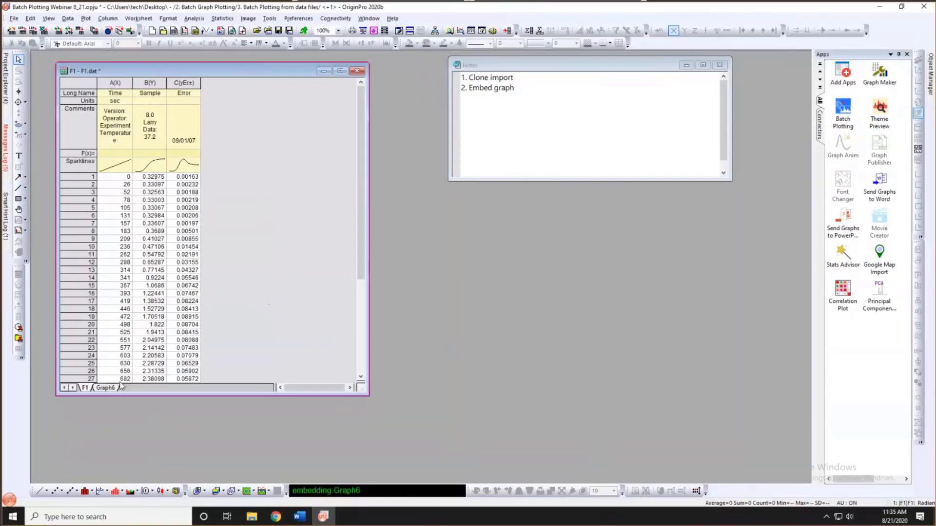
pyautogui.click(105, 387)
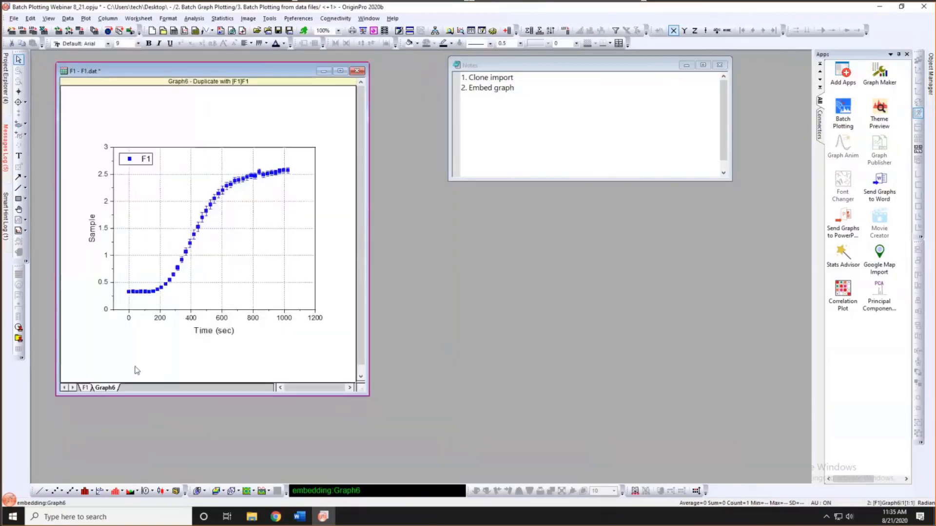
pyautogui.click(86, 388)
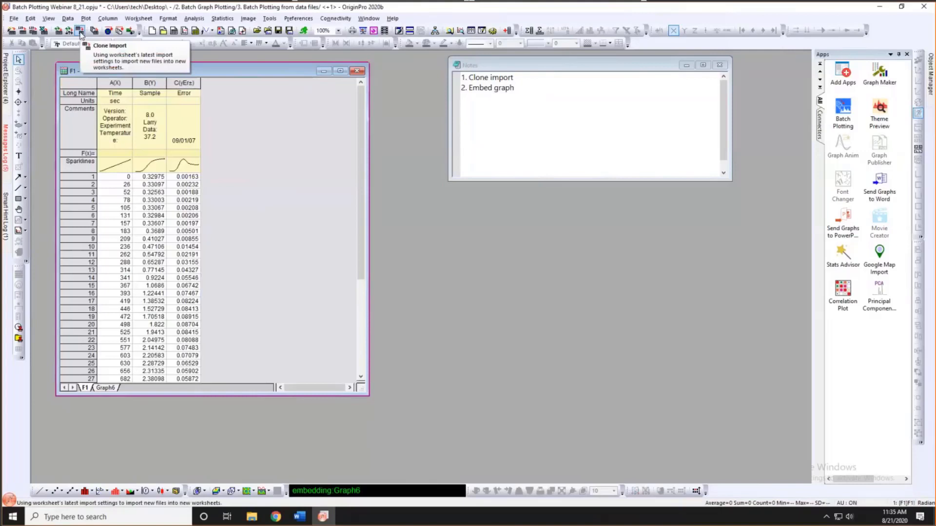
# - Start a Clone Import from the F1 worksheet and browse to the Import and Export folder in Samples
pyautogui.click(68, 18)
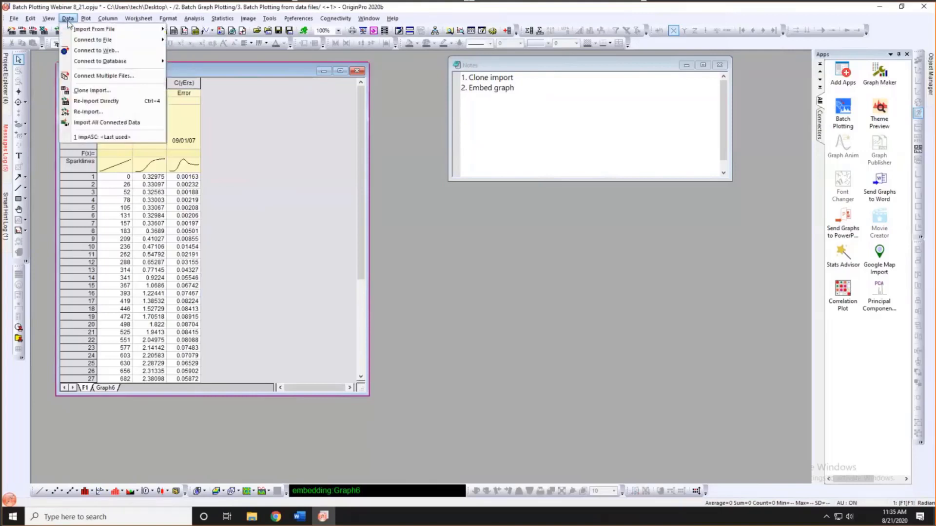
pyautogui.click(89, 91)
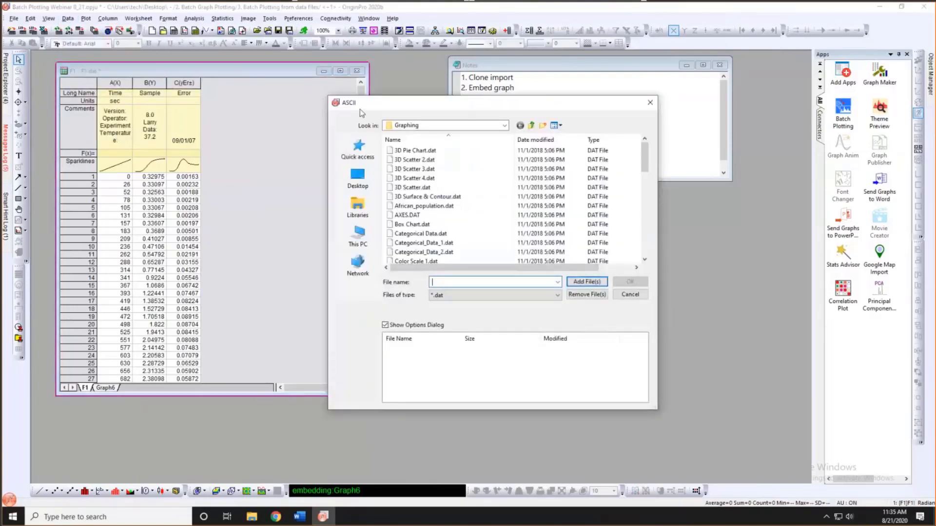
pyautogui.moveTo(381, 101); pyautogui.dragTo(276, 80)
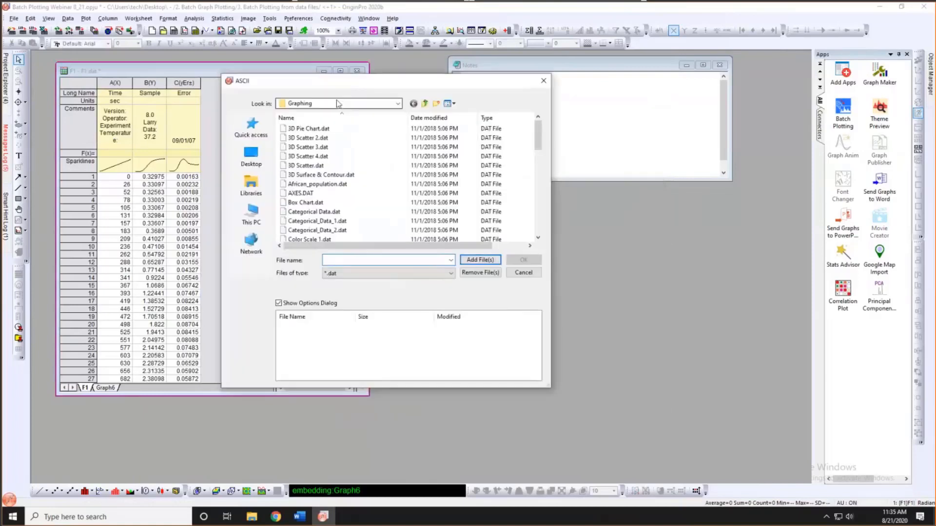
pyautogui.click(424, 103)
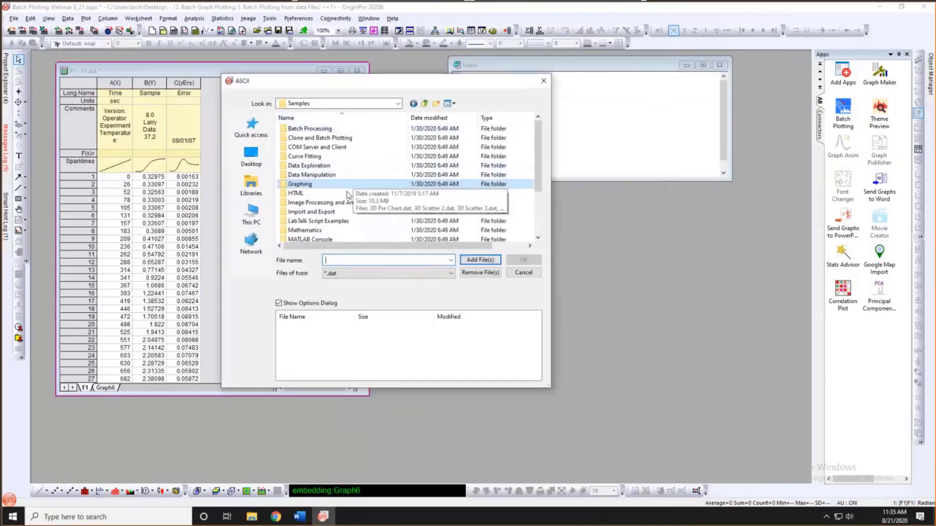
pyautogui.doubleClick(326, 212)
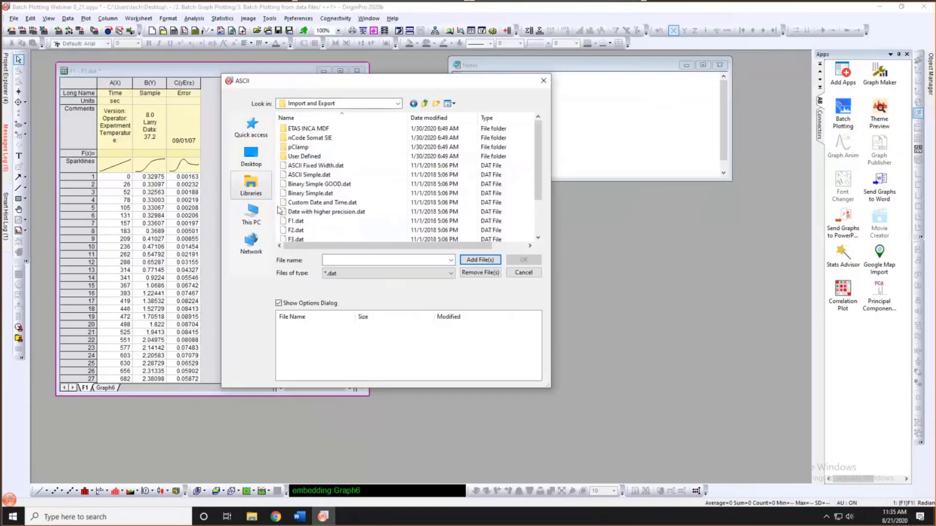
# - Add F2.dat and F3.dat to the import list and confirm the file selection
pyautogui.scroll(-1, 345, 213)
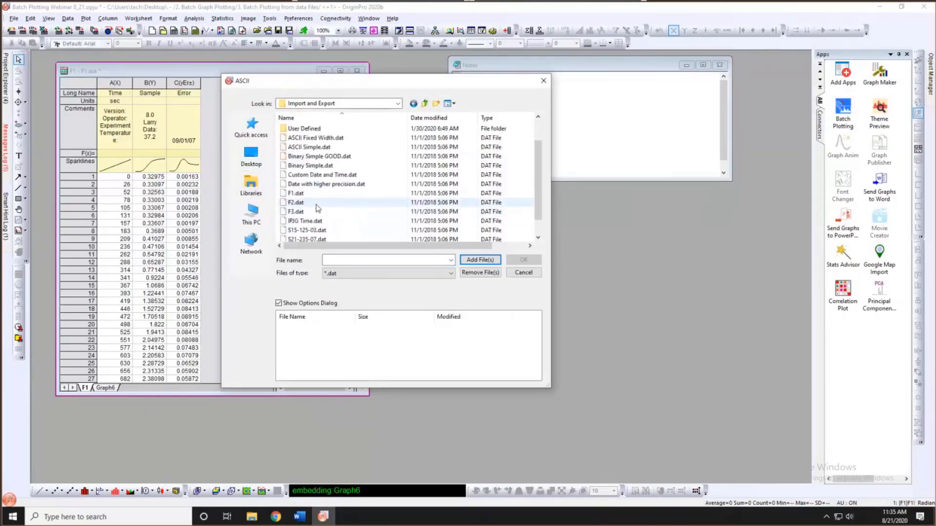
pyautogui.click(298, 203)
pyautogui.keyDown('ctrl'); pyautogui.click(301, 213); pyautogui.keyUp('ctrl')
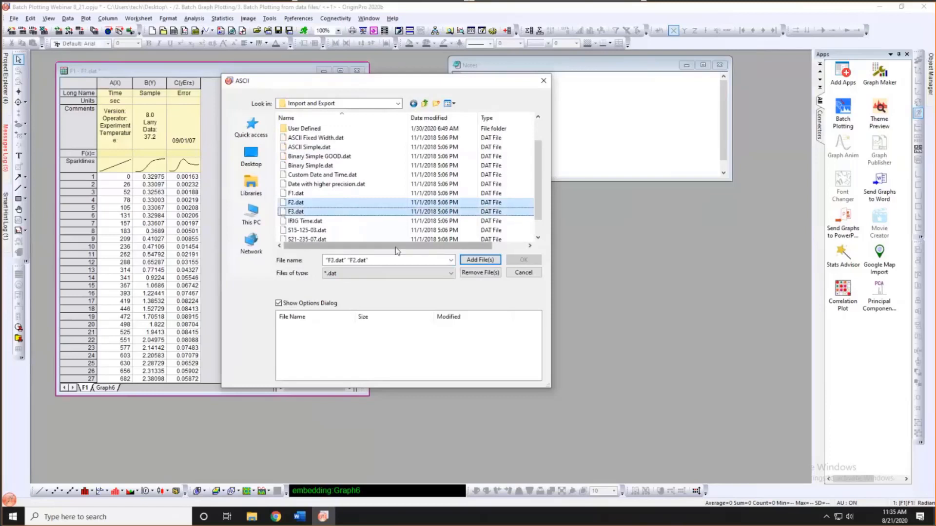
pyautogui.click(470, 260)
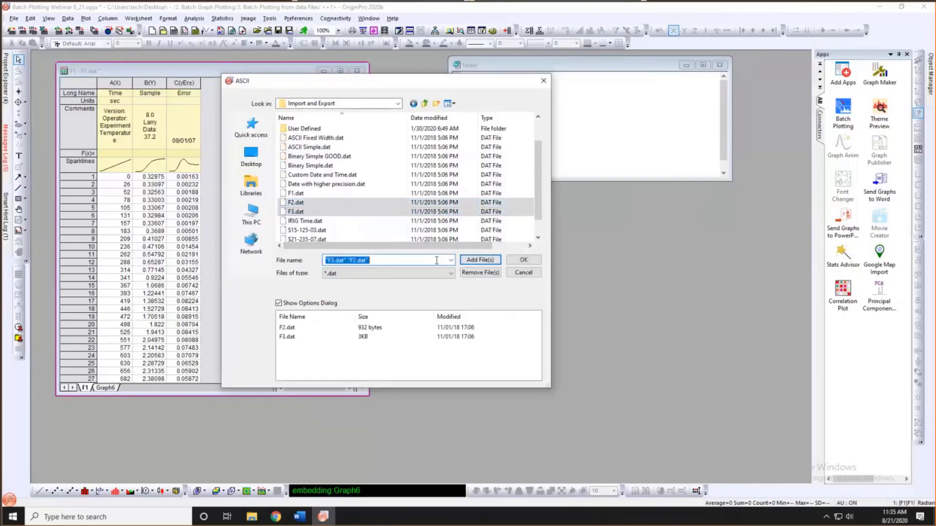
pyautogui.click(523, 262)
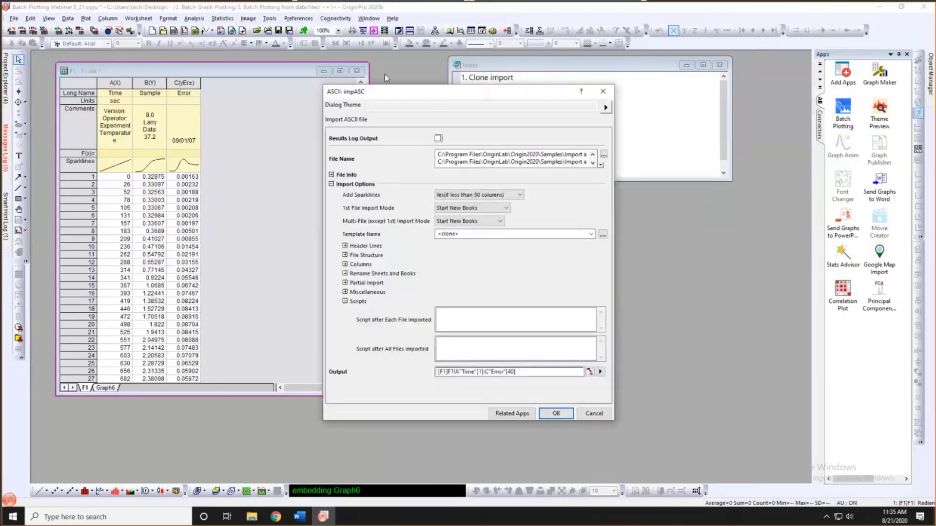
# - Run the import with the <clone> template into new books, and show the Graph6 sheet of the F2 workbook
pyautogui.moveTo(389, 91); pyautogui.dragTo(329, 70)
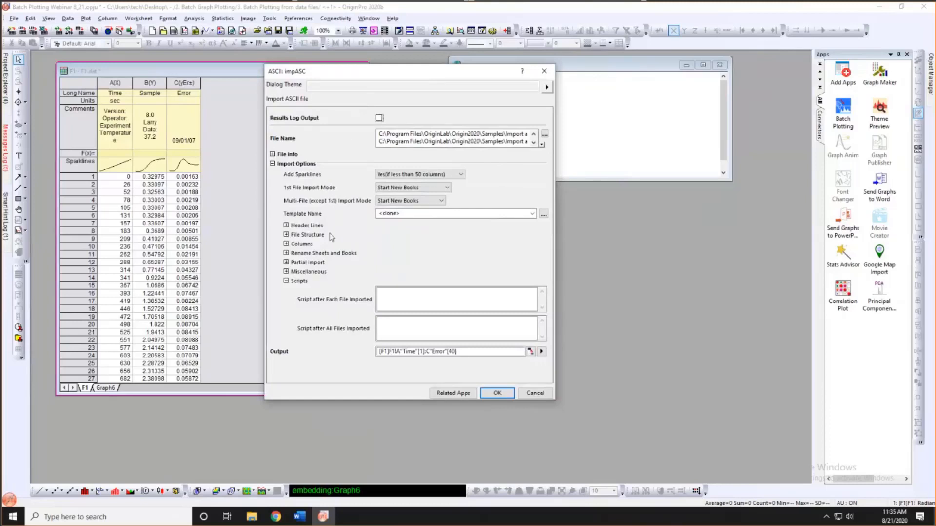
pyautogui.doubleClick(403, 214)
pyautogui.click(414, 213)
pyautogui.moveTo(361, 71); pyautogui.dragTo(399, 70)
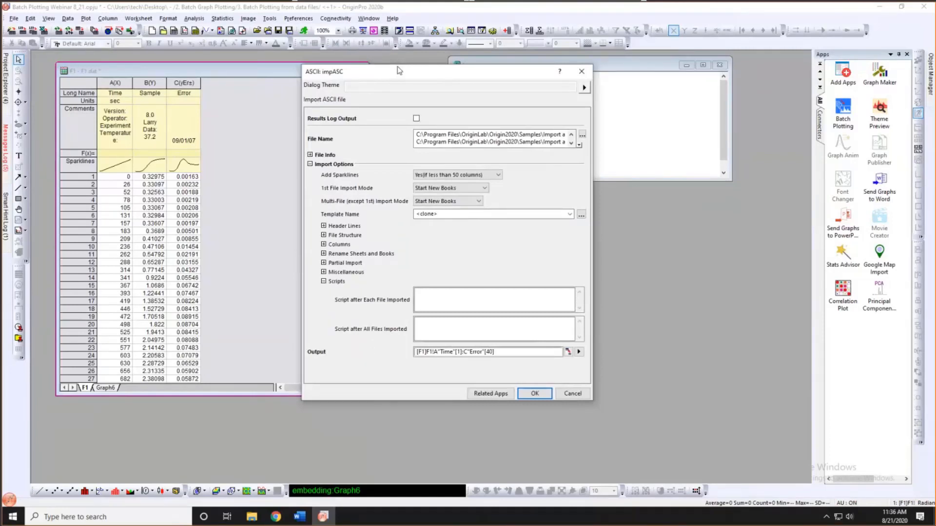
pyautogui.click(534, 394)
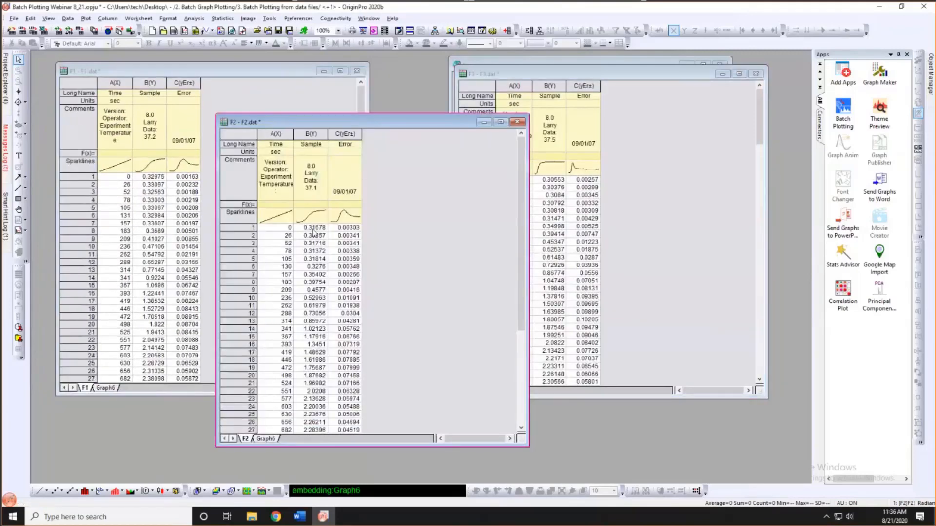
pyautogui.click(266, 439)
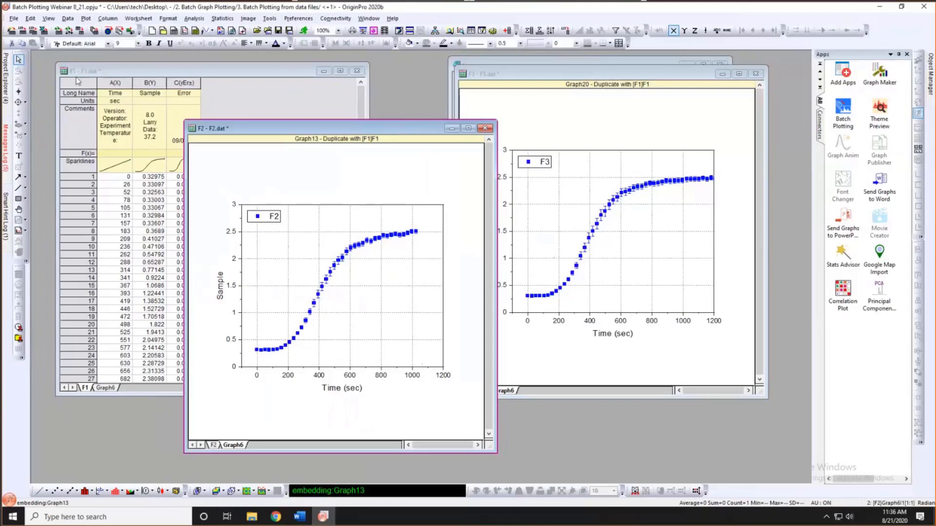
# - Open the project folder "4. Batch Plotting involves Analysis", and move and enlarge the Analysis Template workbook window
pyautogui.moveTo(6, 89)
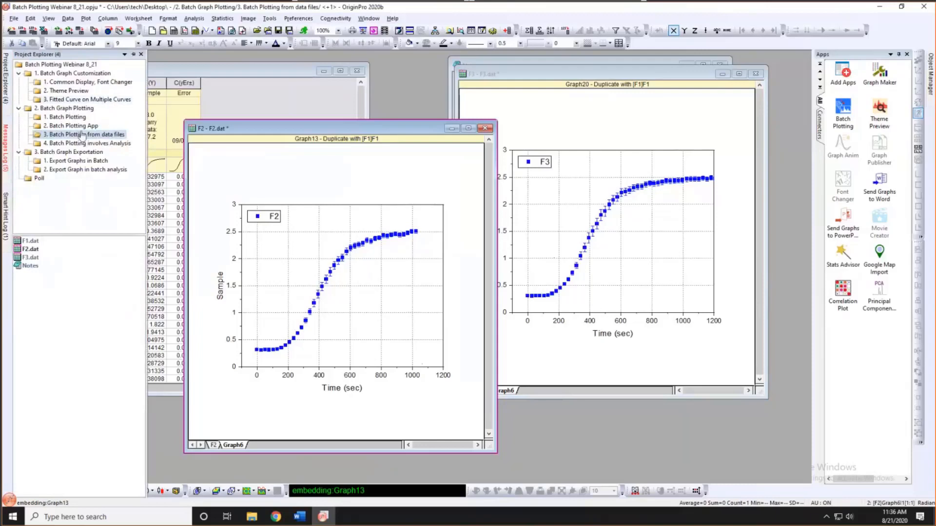
pyautogui.click(65, 144)
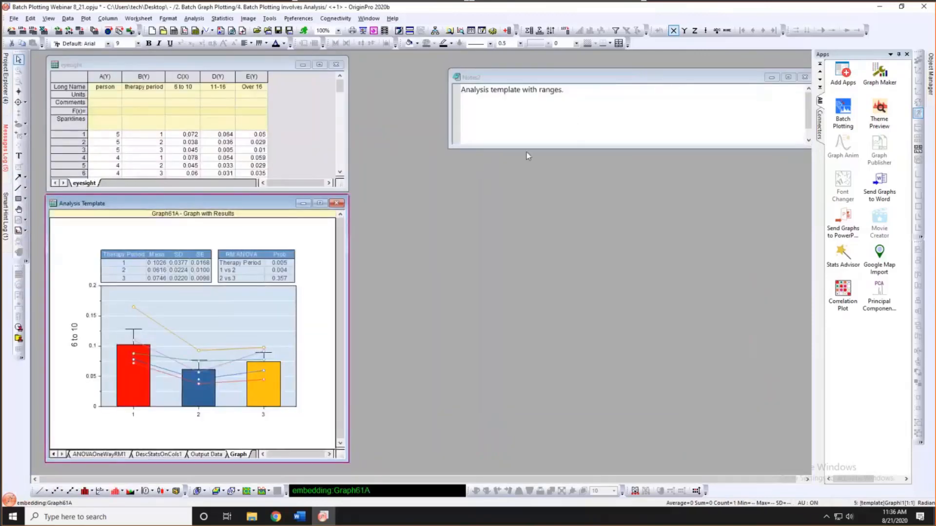
pyautogui.moveTo(147, 203); pyautogui.dragTo(535, 96)
pyautogui.click(441, 347)
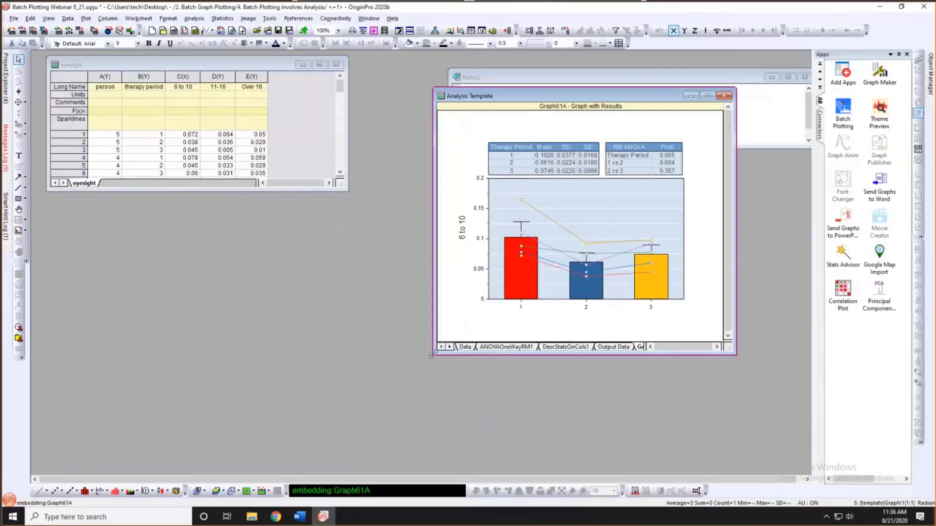
pyautogui.moveTo(212, 432); pyautogui.dragTo(212, 434)
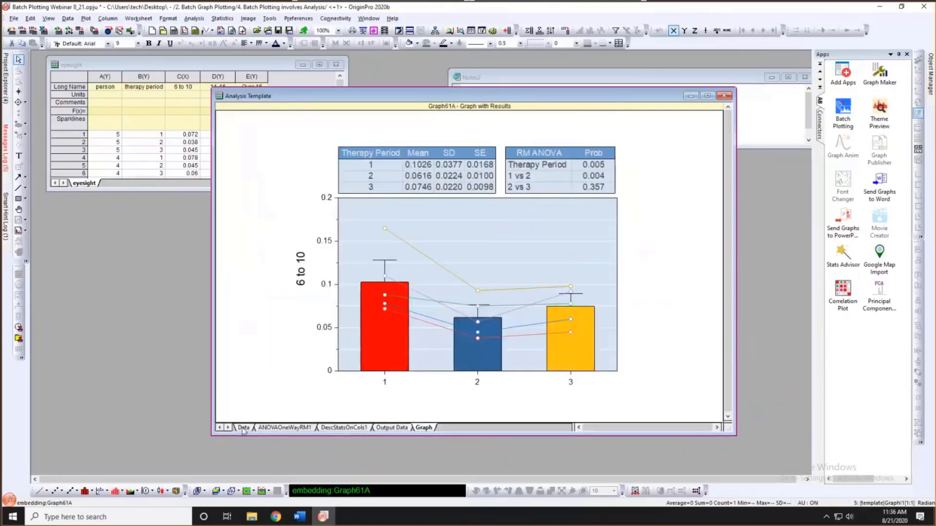
# - Show the Analysis Template's Data sheet, look over its three columns, and widen the therapy period column to fit its name
pyautogui.click(243, 428)
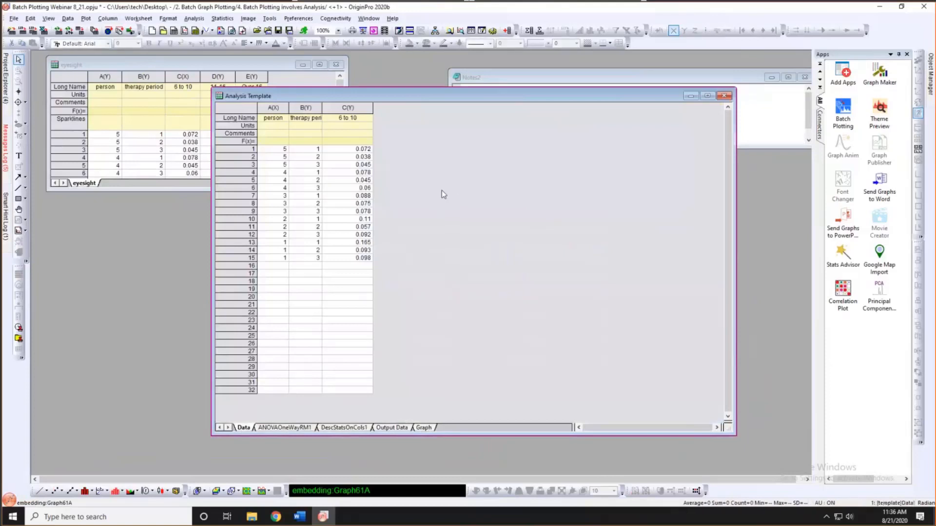
pyautogui.click(351, 108)
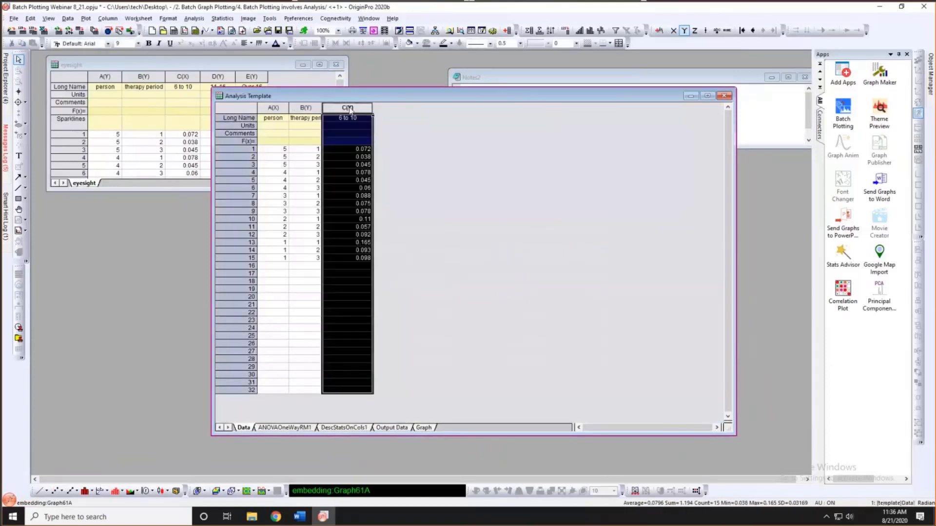
pyautogui.click(386, 122)
pyautogui.click(272, 108)
pyautogui.click(306, 108)
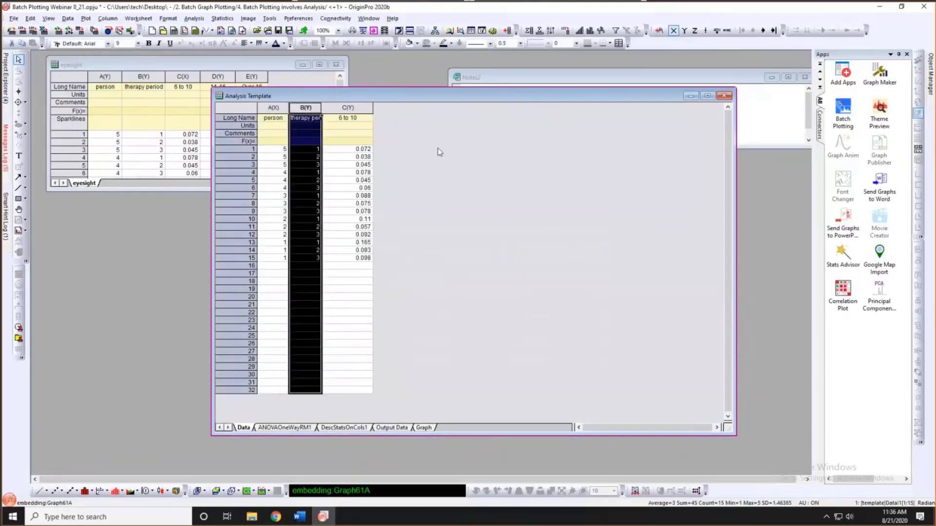
pyautogui.click(438, 151)
pyautogui.moveTo(289, 106); pyautogui.dragTo(334, 106)
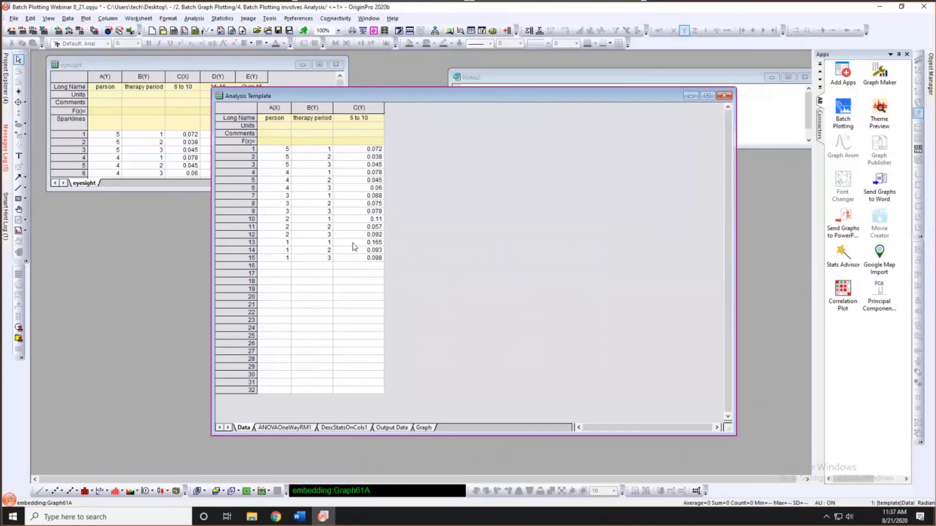
# - Look through the Analysis Template's ANOVAOneWayRM1, DescStatsOnCols1, Output Data and Graph sheets, and return to its Data sheet
pyautogui.click(292, 427)
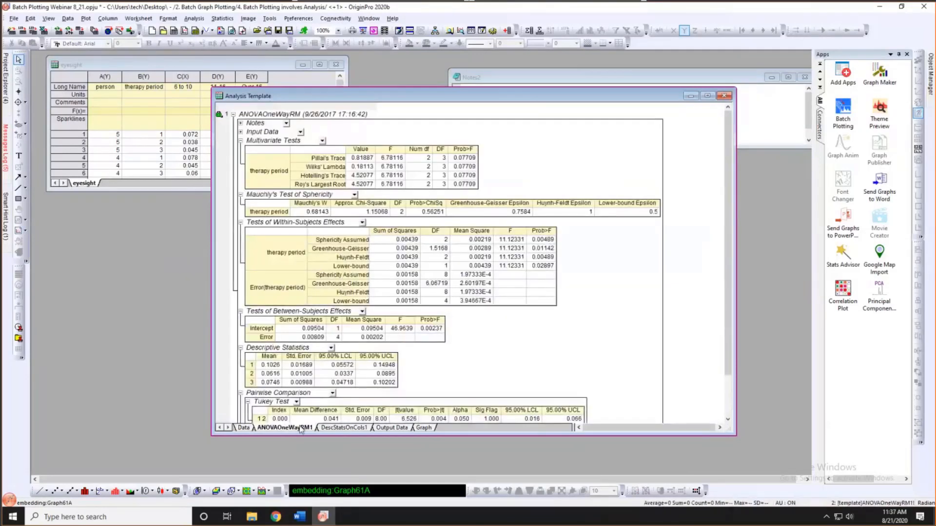
pyautogui.click(344, 428)
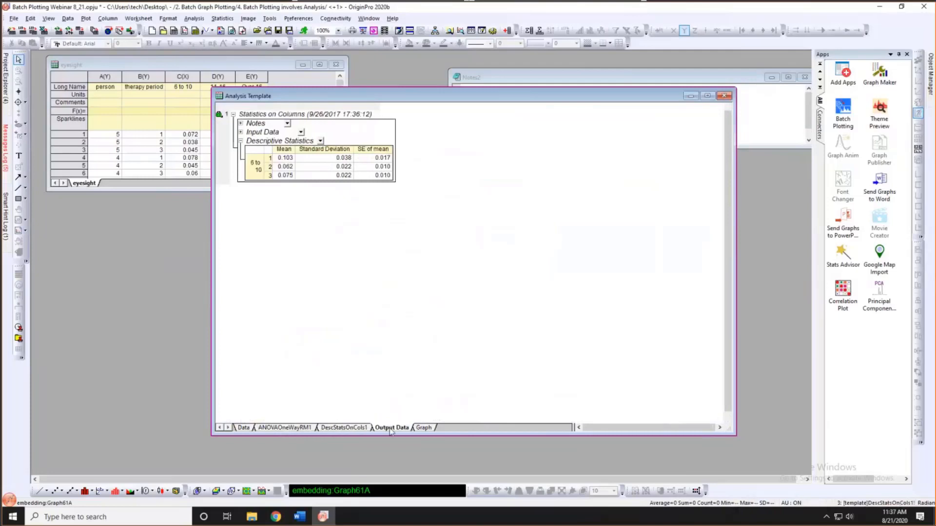
pyautogui.click(387, 427)
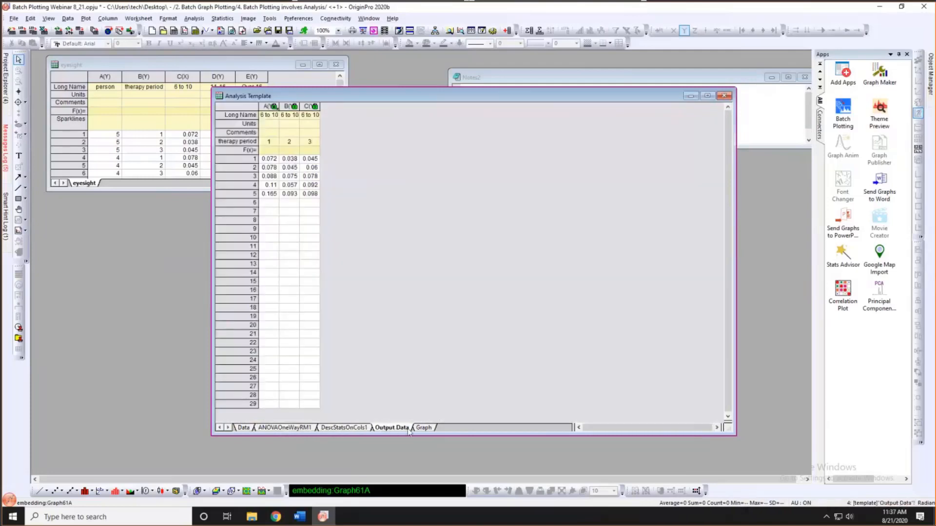
pyautogui.click(423, 428)
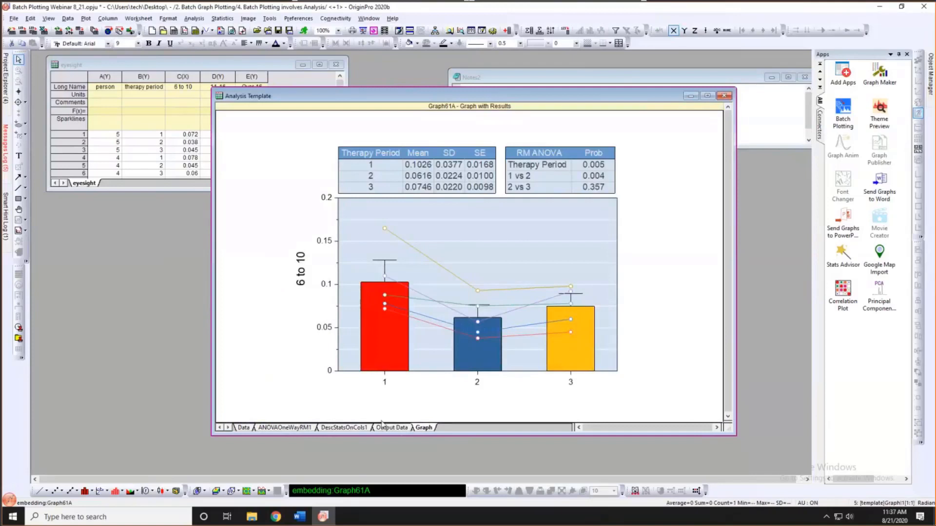
pyautogui.click(251, 429)
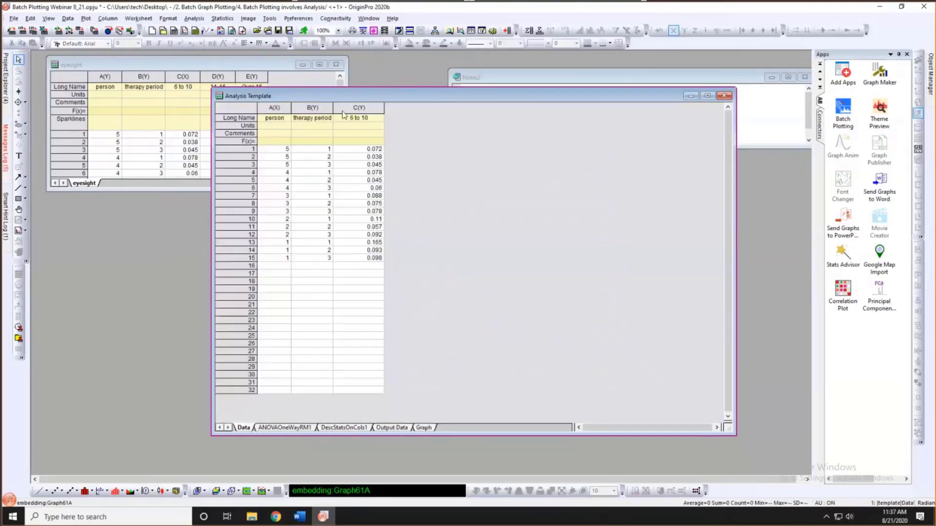
# - Place the Analysis Template window beside the eyesight workbook, and resize the eyesight window to show all its data rows
pyautogui.moveTo(344, 96); pyautogui.dragTo(413, 131)
pyautogui.click(307, 100)
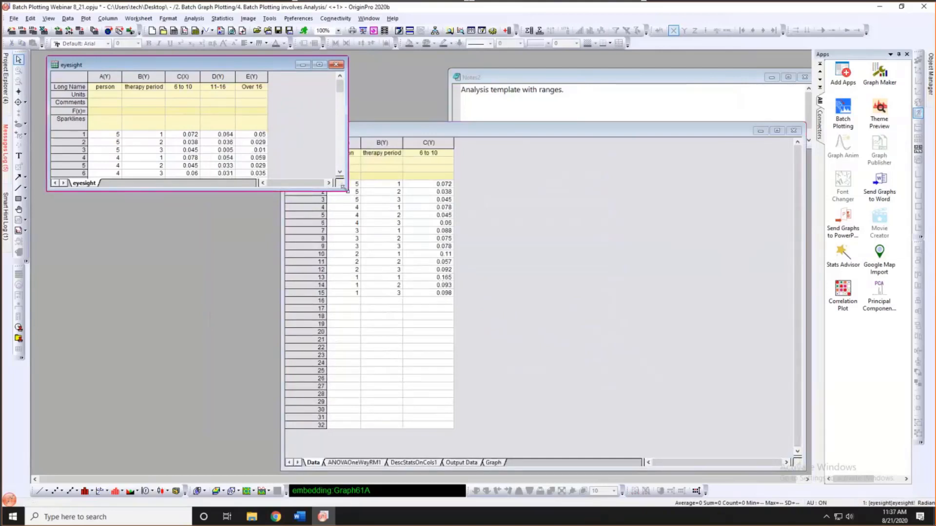
pyautogui.moveTo(291, 306); pyautogui.dragTo(294, 313)
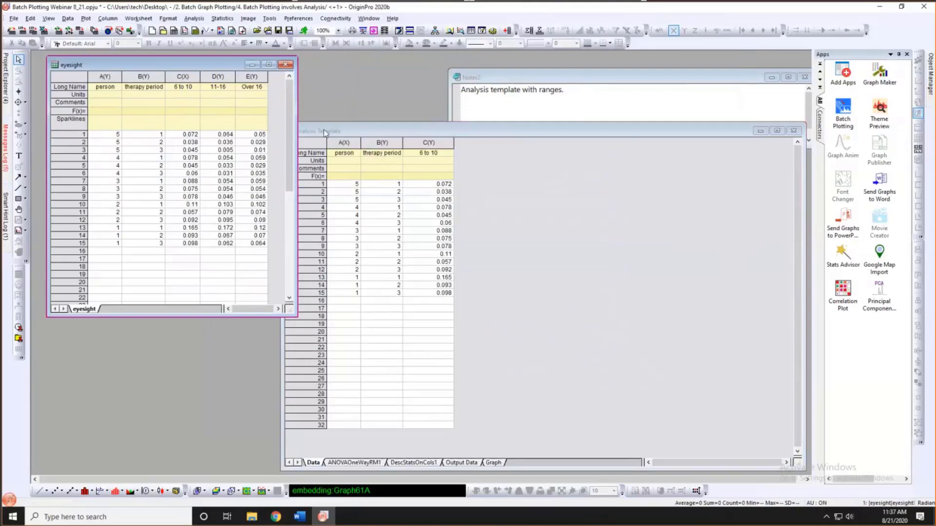
pyautogui.moveTo(323, 130); pyautogui.dragTo(338, 106)
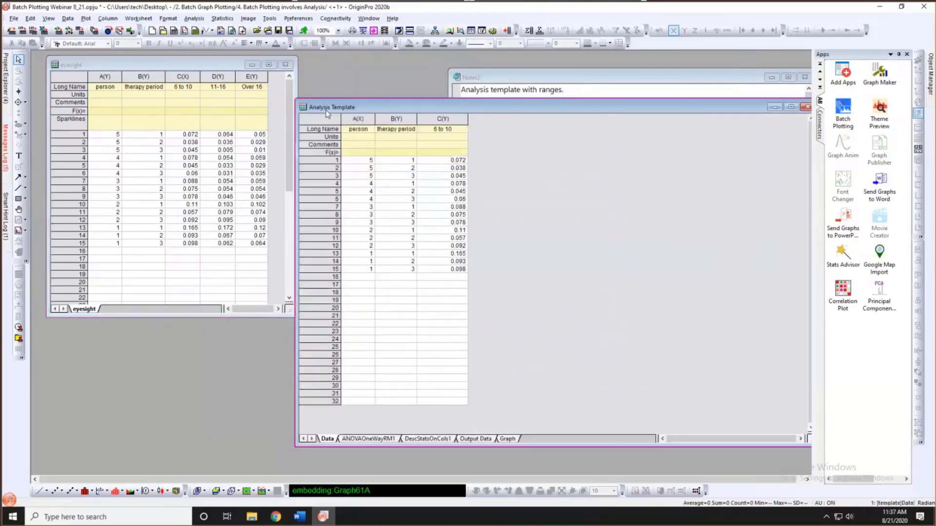
# - Compare the eyesight workbook's 6 to 10, 11-16 and Over 16 columns with the 6 to 10 column of the Analysis Template
pyautogui.click(184, 77)
pyautogui.click(218, 77)
pyautogui.click(251, 77)
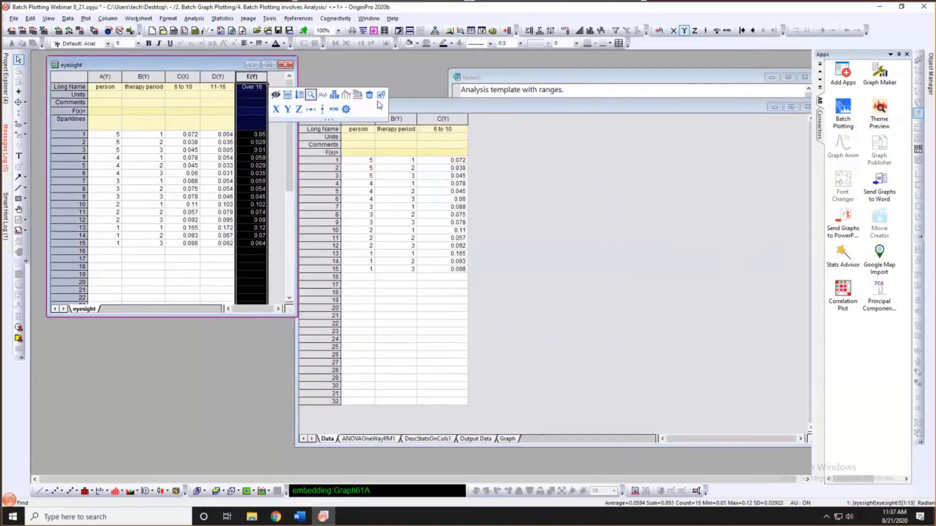
pyautogui.click(432, 108)
pyautogui.moveTo(431, 109); pyautogui.dragTo(411, 108)
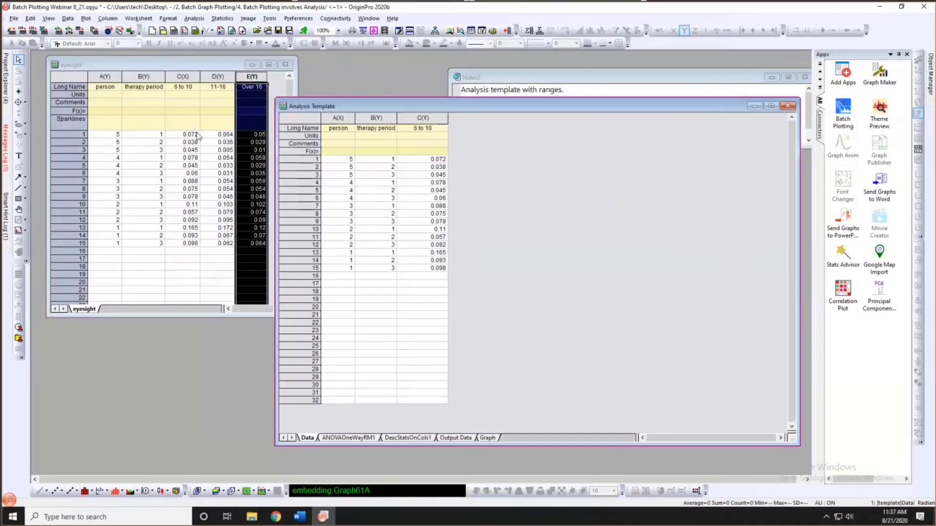
pyautogui.click(423, 119)
pyautogui.click(475, 174)
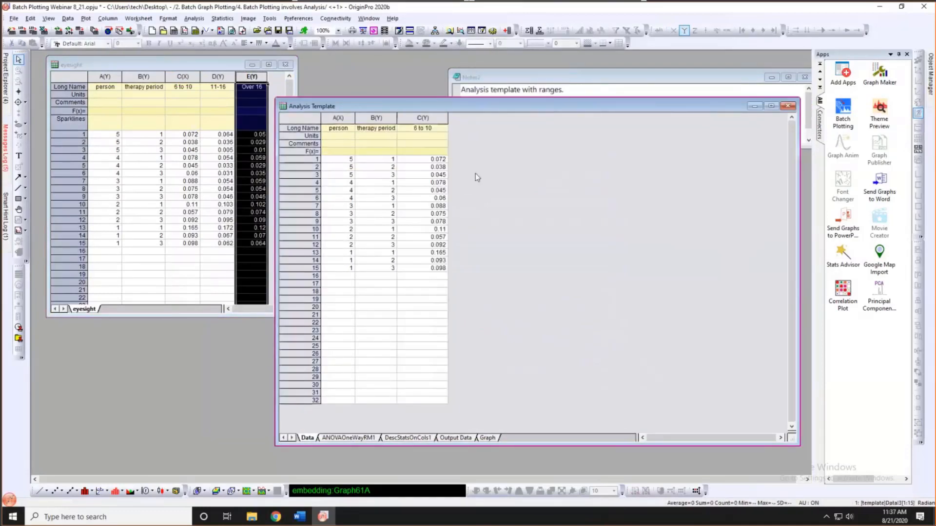
# - Review the Analysis Template's Graph and ANOVAOneWayRM1 sheets against its input data, ending on the Data sheet
pyautogui.click(486, 438)
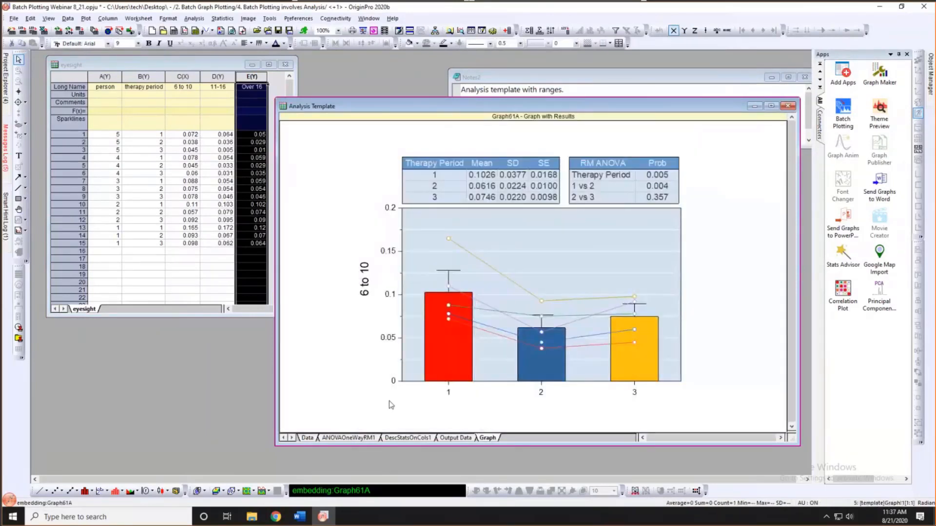
pyautogui.click(307, 438)
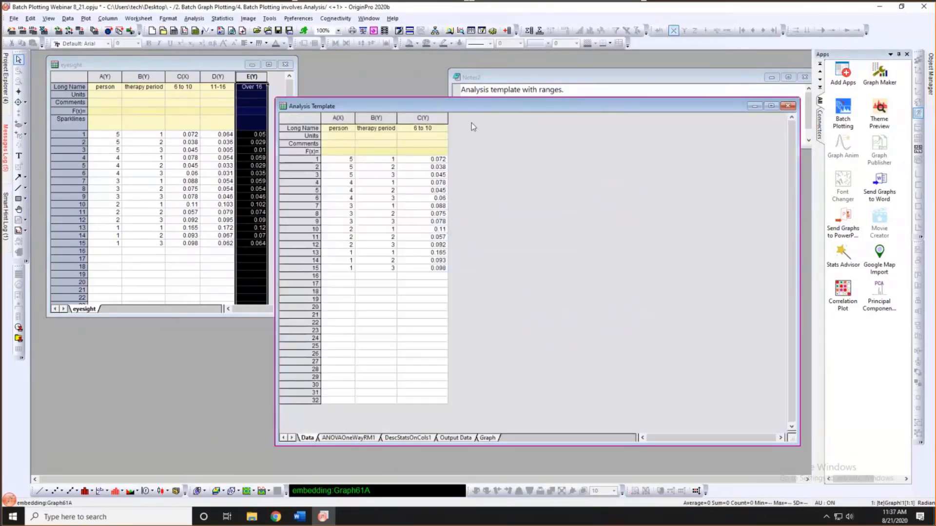
pyautogui.moveTo(464, 107); pyautogui.dragTo(411, 114)
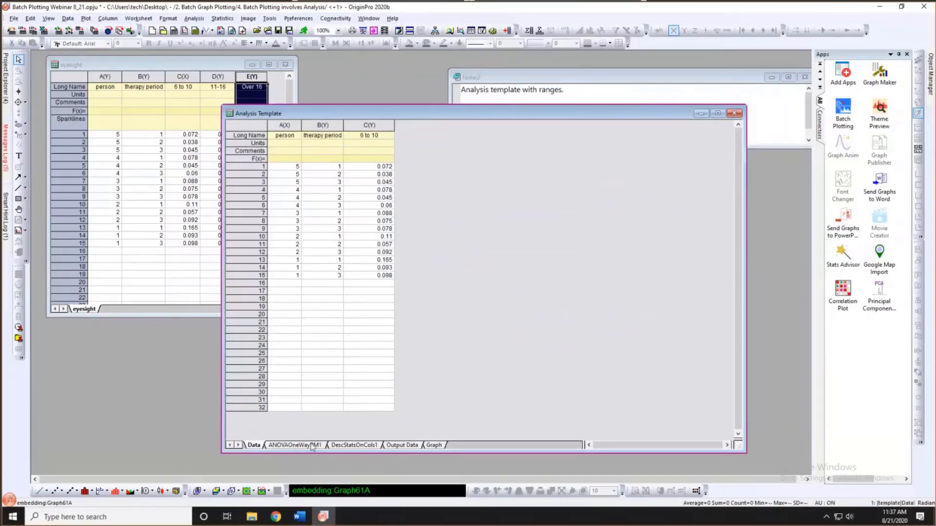
pyautogui.click(294, 445)
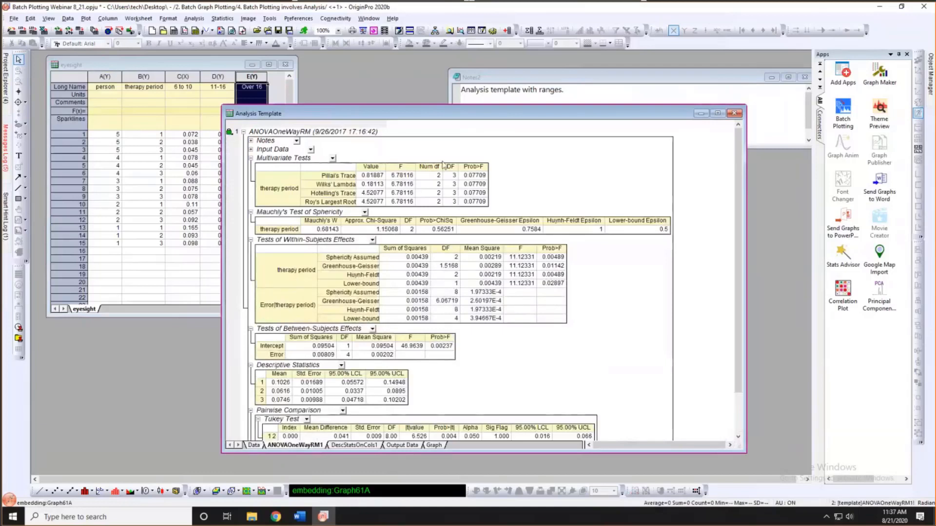
pyautogui.moveTo(354, 108); pyautogui.dragTo(366, 98)
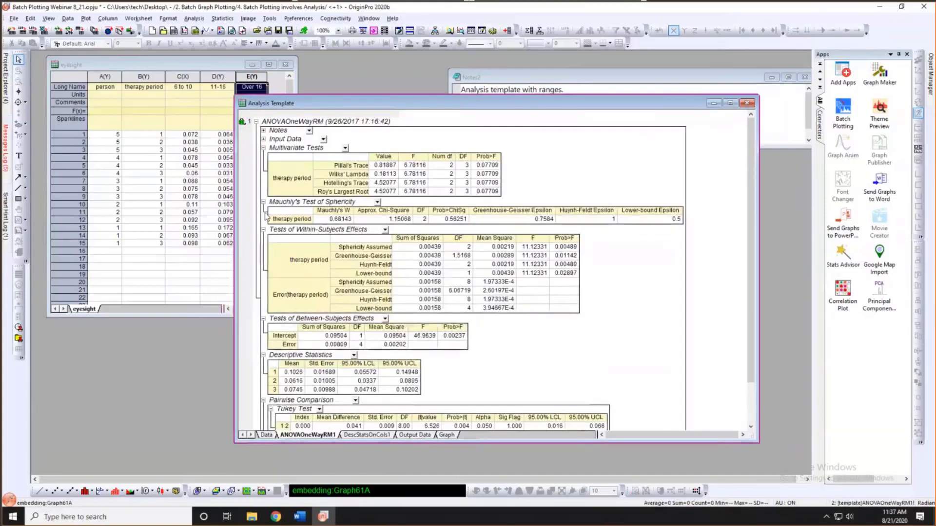
pyautogui.click(266, 435)
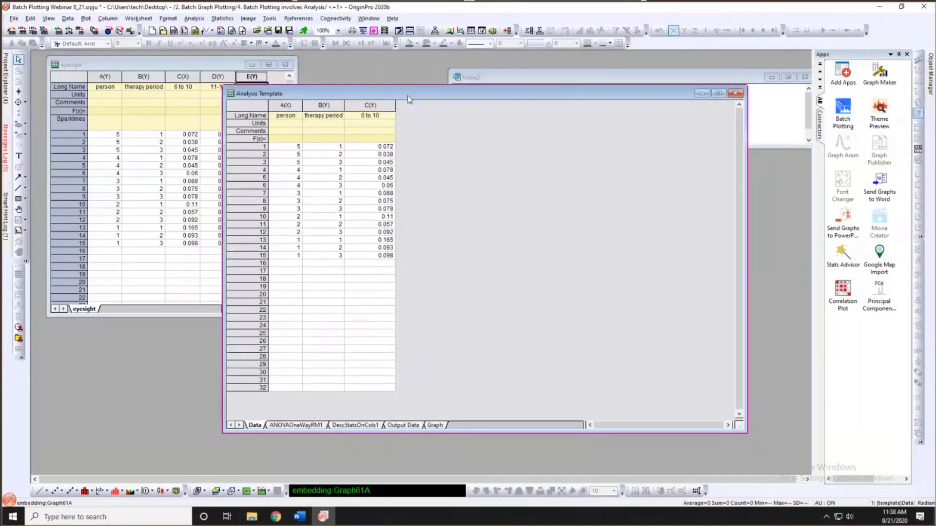
# - Save the Analysis Template workbook as an analysis template named Mytemplate in the Desktop\BatchPlotting folder
pyautogui.rightClick(408, 96)
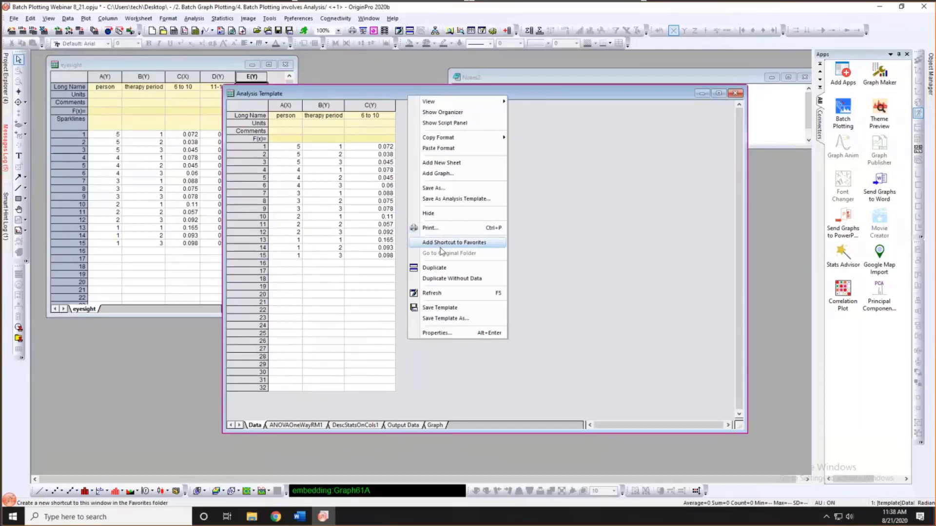
pyautogui.click(450, 204)
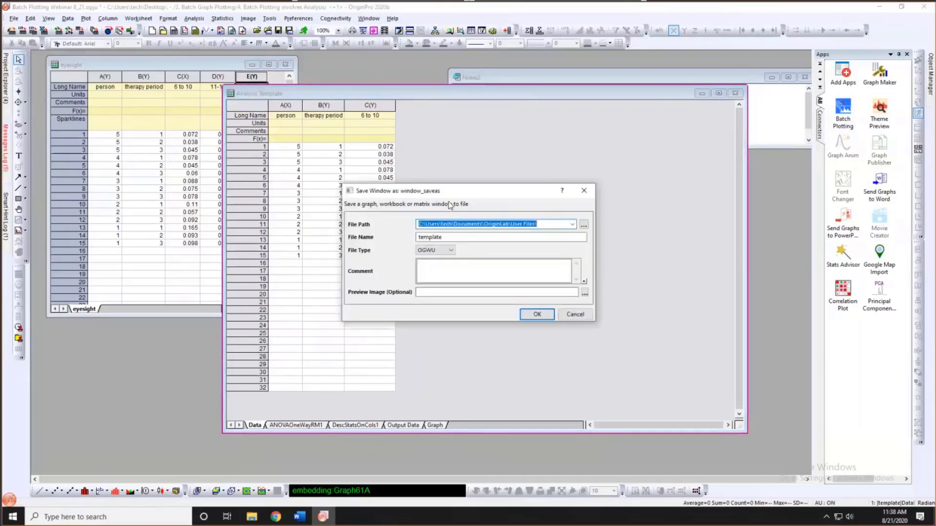
pyautogui.click(572, 224)
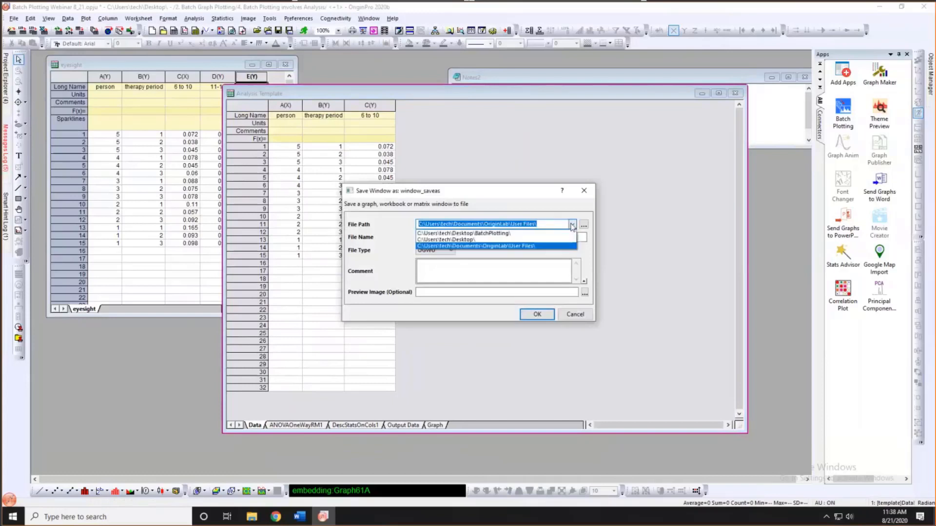
pyautogui.click(489, 233)
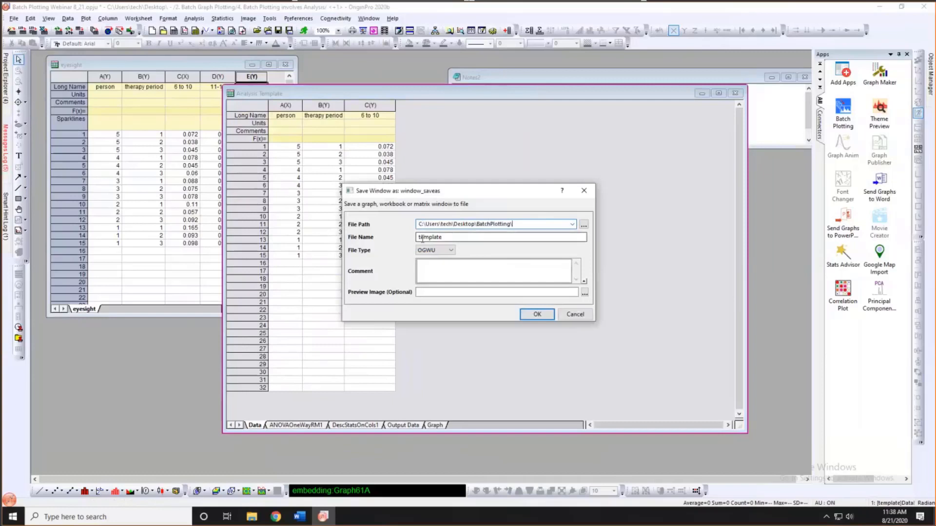
pyautogui.moveTo(418, 238); pyautogui.dragTo(455, 244)
pyautogui.press('Home')
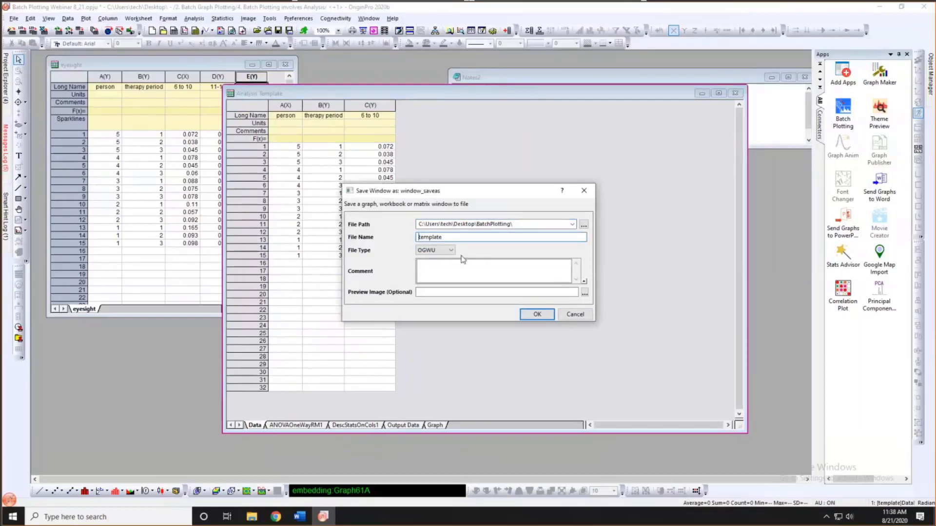
pyautogui.write('My')
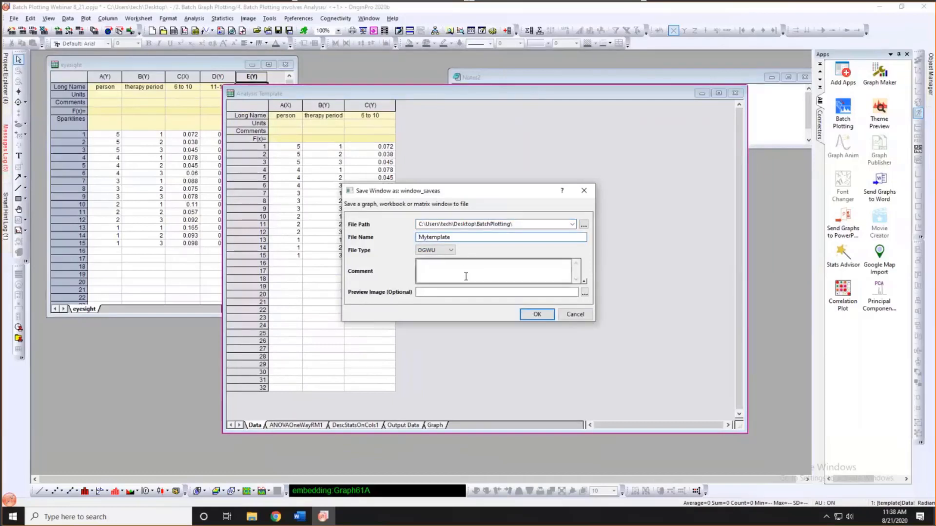
pyautogui.click(537, 314)
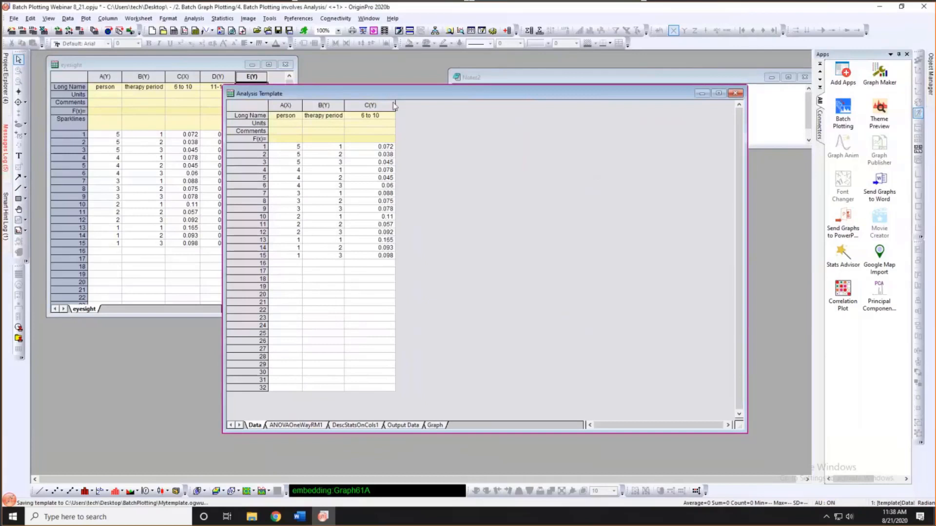
# - Bring the eyesight workbook to the front beside the Analysis Template window and open the Batch Processing dialog
pyautogui.moveTo(390, 94); pyautogui.dragTo(421, 100)
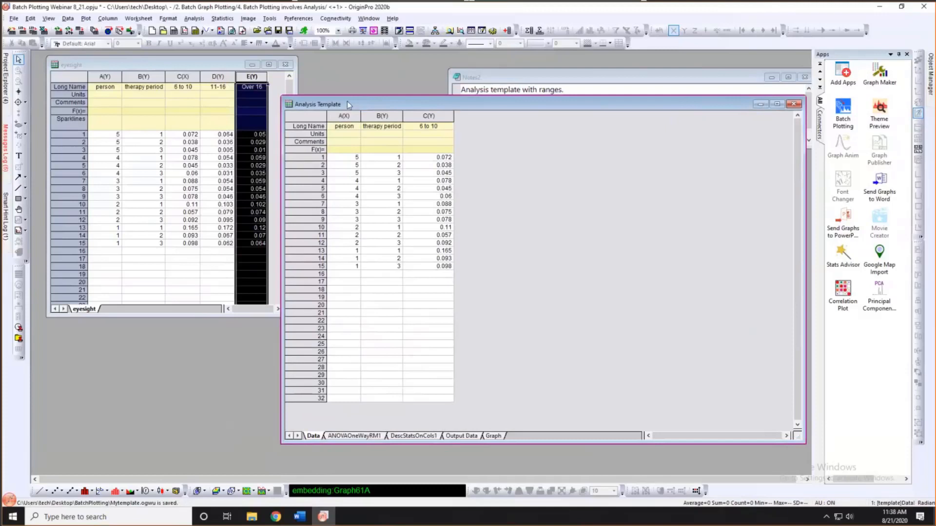
pyautogui.click(280, 86)
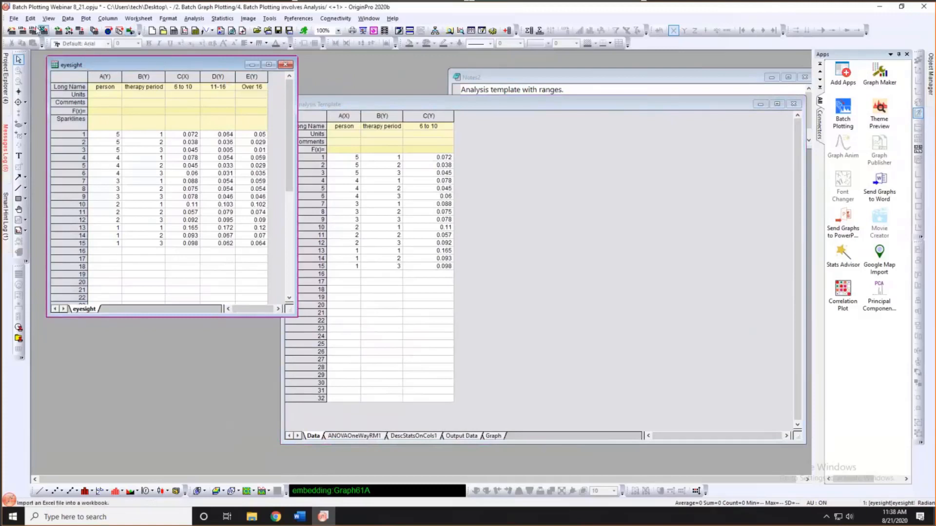
pyautogui.click(15, 20)
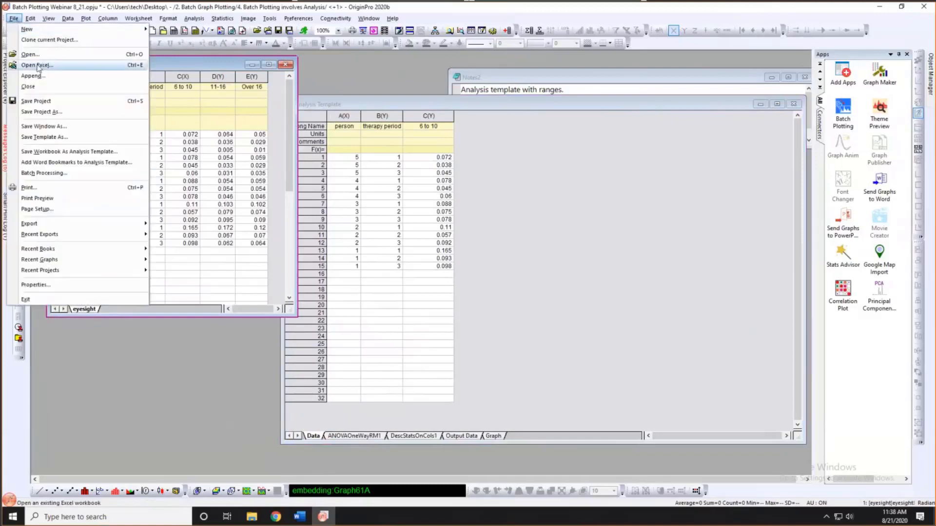
pyautogui.click(44, 174)
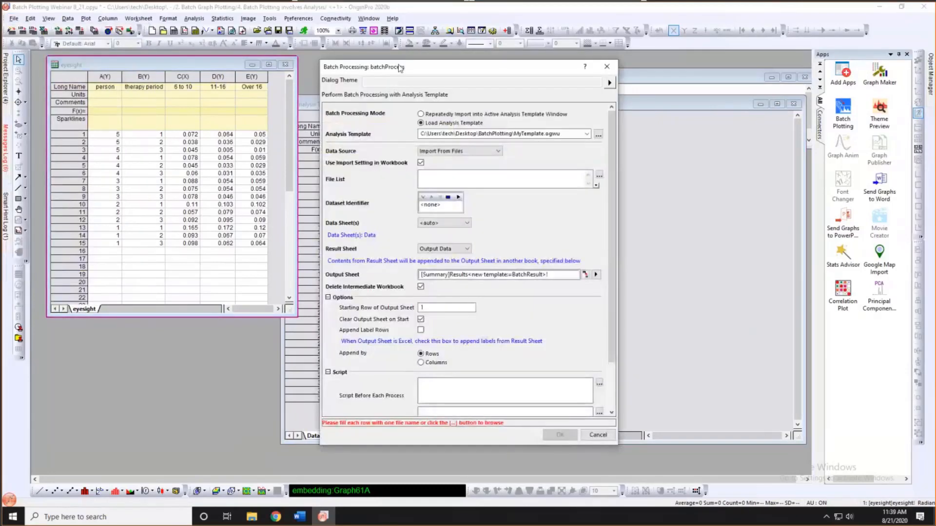
pyautogui.moveTo(380, 61); pyautogui.dragTo(360, 55)
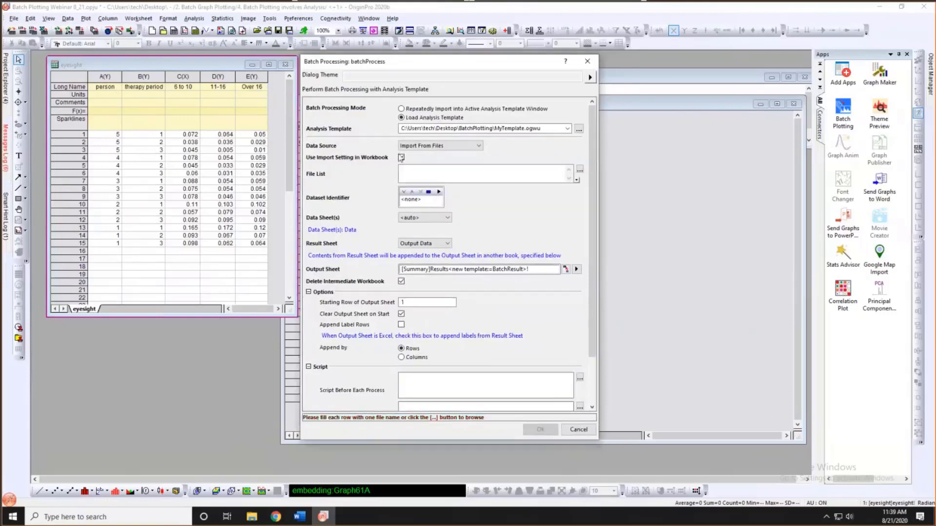
# - Choose Mytemplate.ogwu from the BatchPlotting folder as the analysis template for batch processing
pyautogui.click(401, 158)
pyautogui.click(579, 129)
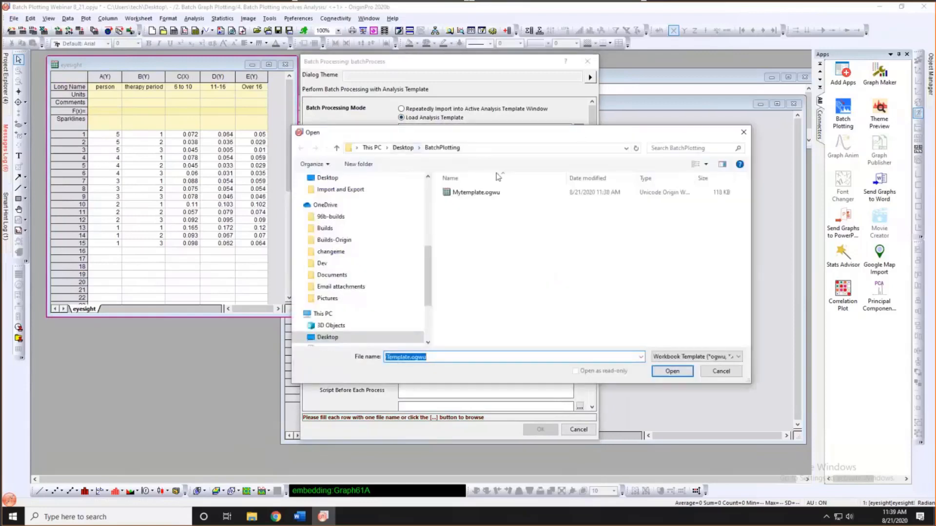
pyautogui.click(468, 193)
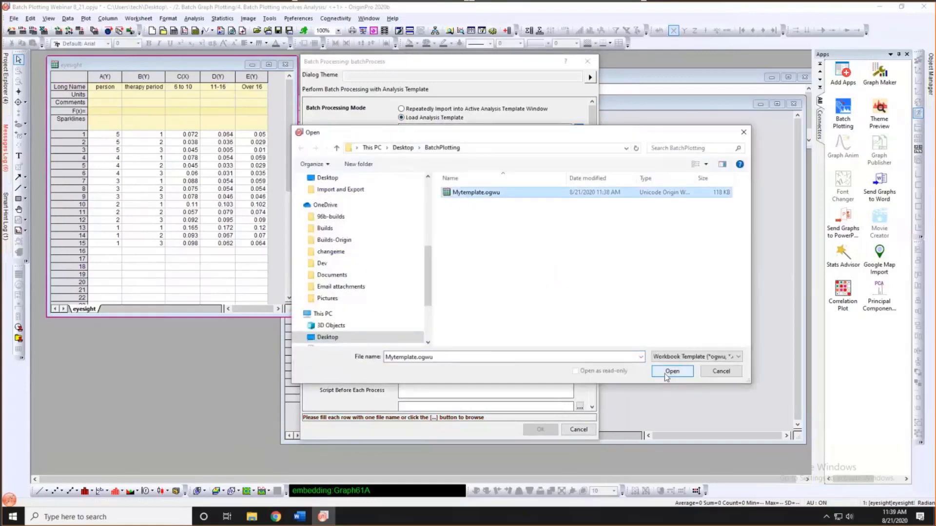
pyautogui.click(667, 372)
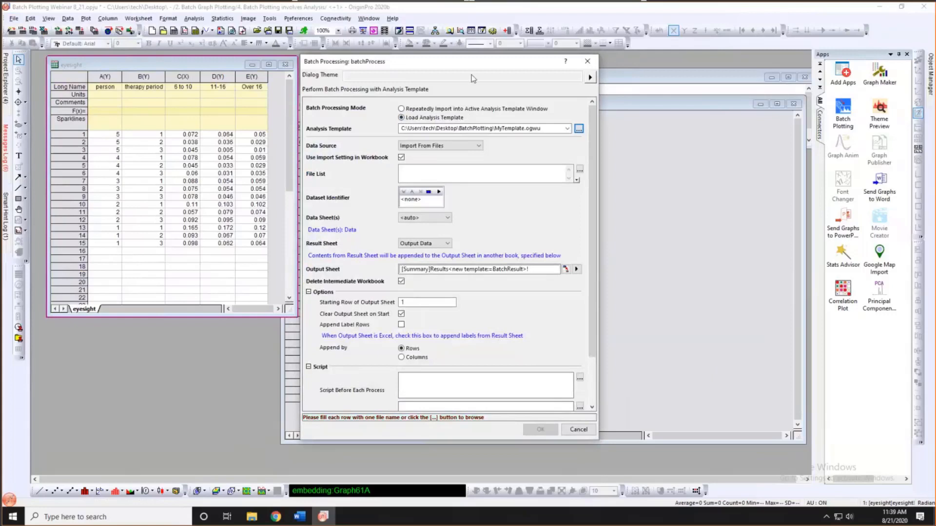
# - Set the batch processing data source to Use Existing Ranges
pyautogui.moveTo(480, 64); pyautogui.dragTo(485, 60)
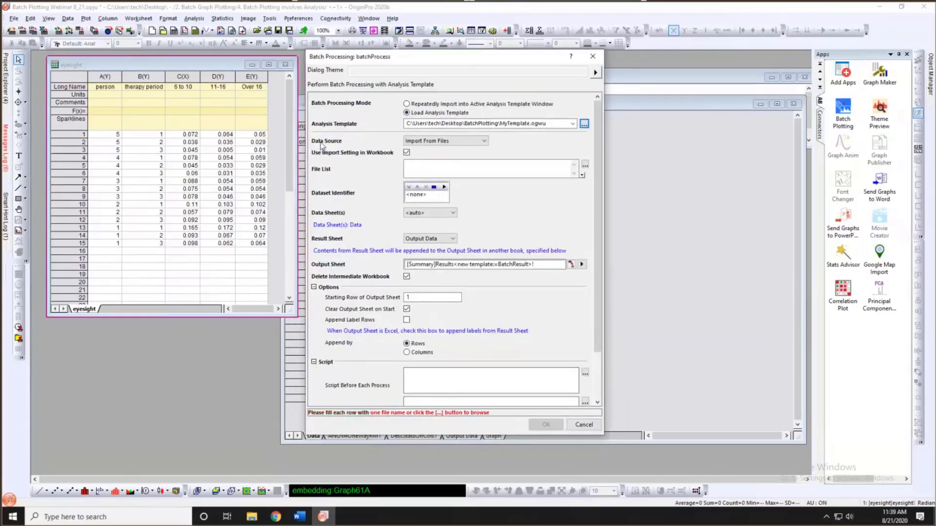
pyautogui.click(426, 142)
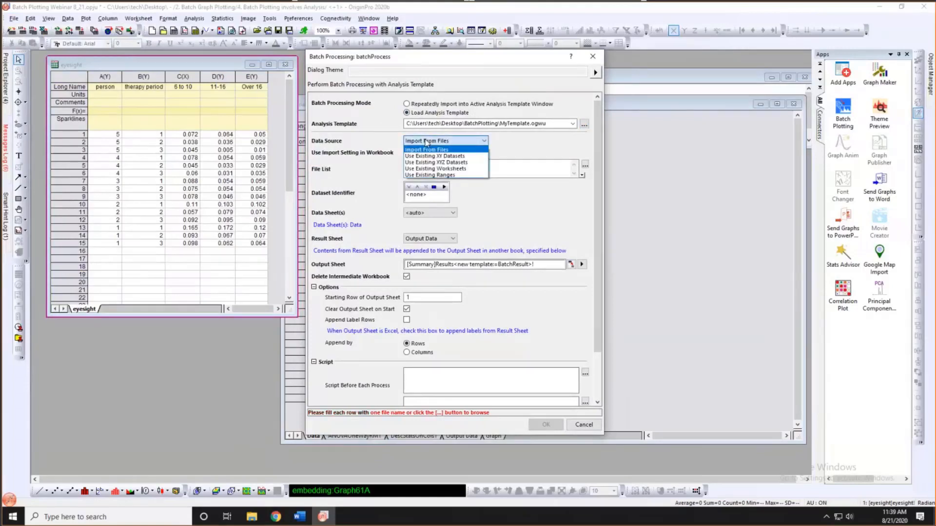
pyautogui.click(435, 176)
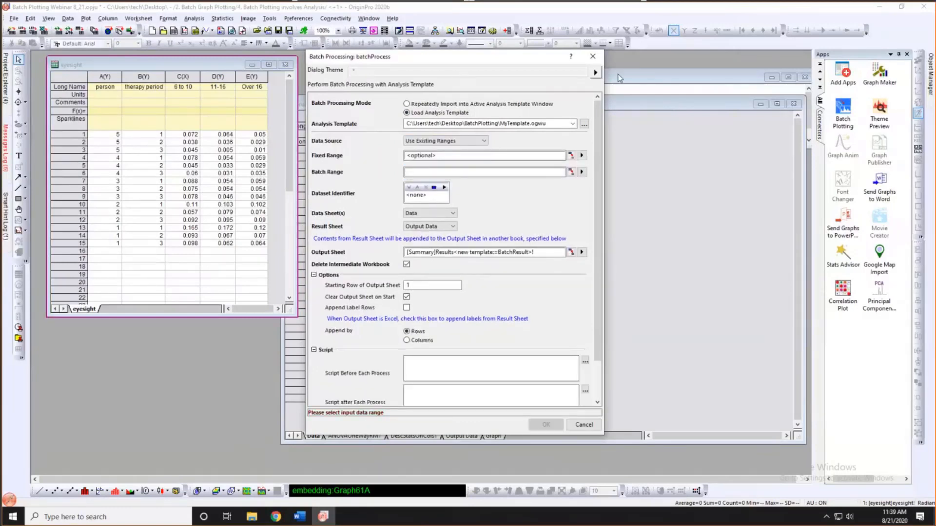
# - Set the batch processing fixed range to columns A and B, person and therapy period, of the eyesight sheet
pyautogui.moveTo(458, 57); pyautogui.dragTo(617, 58)
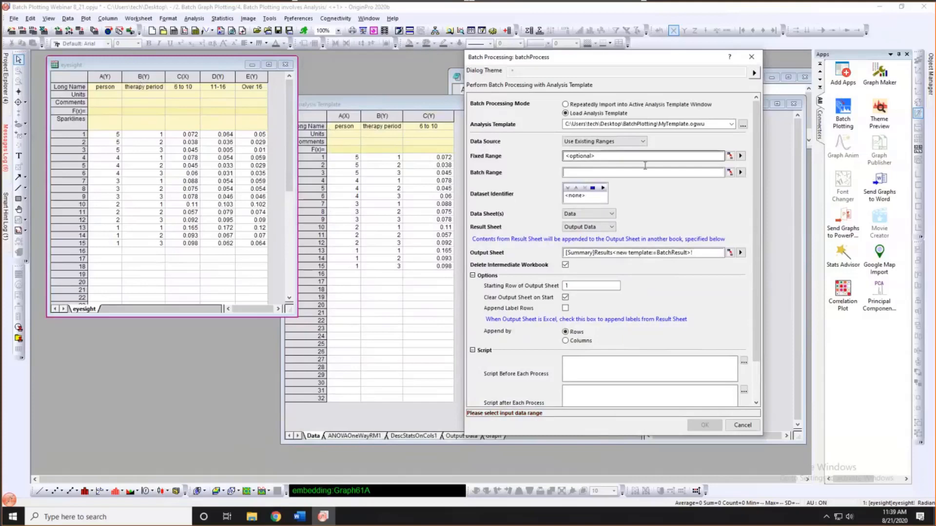
pyautogui.click(730, 156)
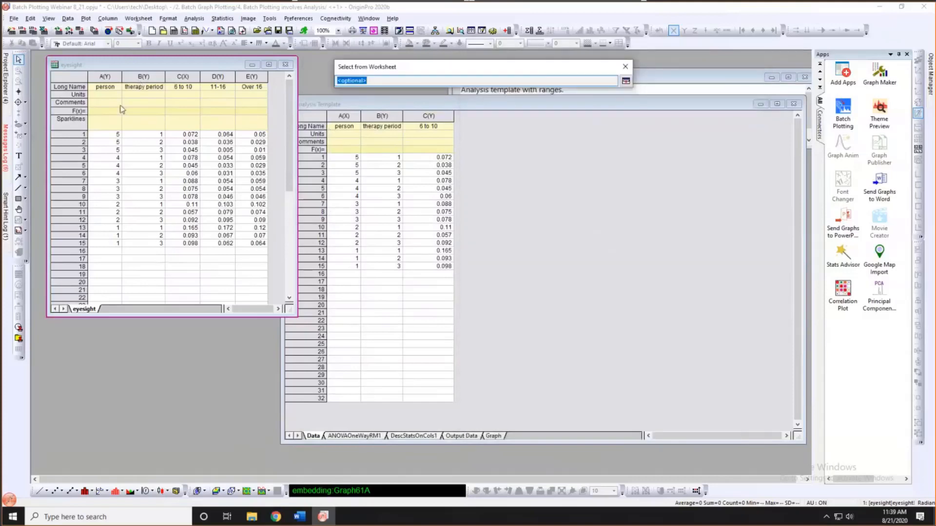
pyautogui.moveTo(105, 76); pyautogui.dragTo(142, 74)
pyautogui.click(626, 81)
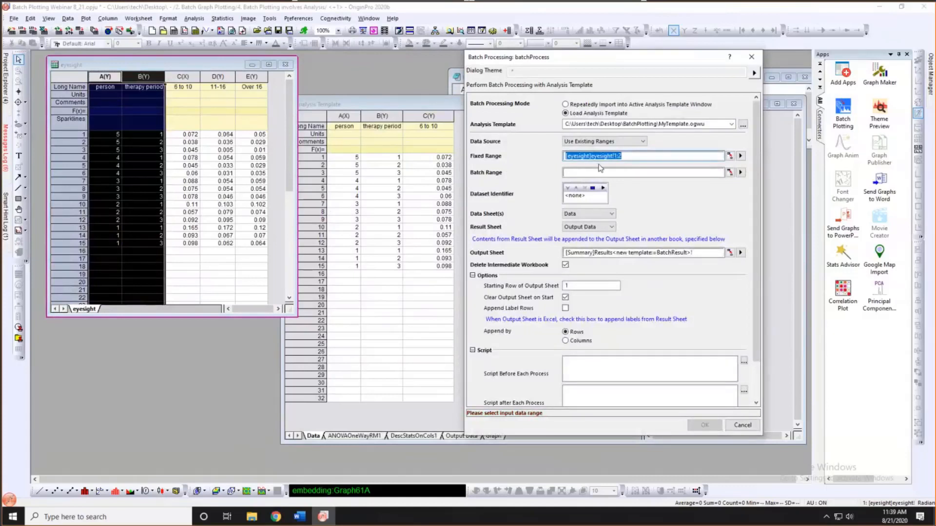
# - Set the batch range to columns C through E of the eyesight sheet, covering the three age groups
pyautogui.click(601, 172)
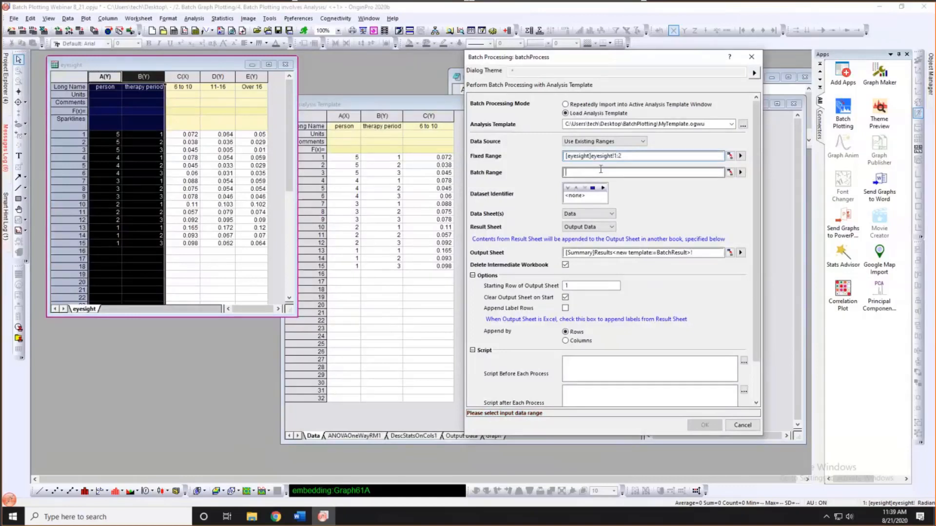
pyautogui.click(730, 173)
pyautogui.moveTo(183, 77); pyautogui.dragTo(251, 76)
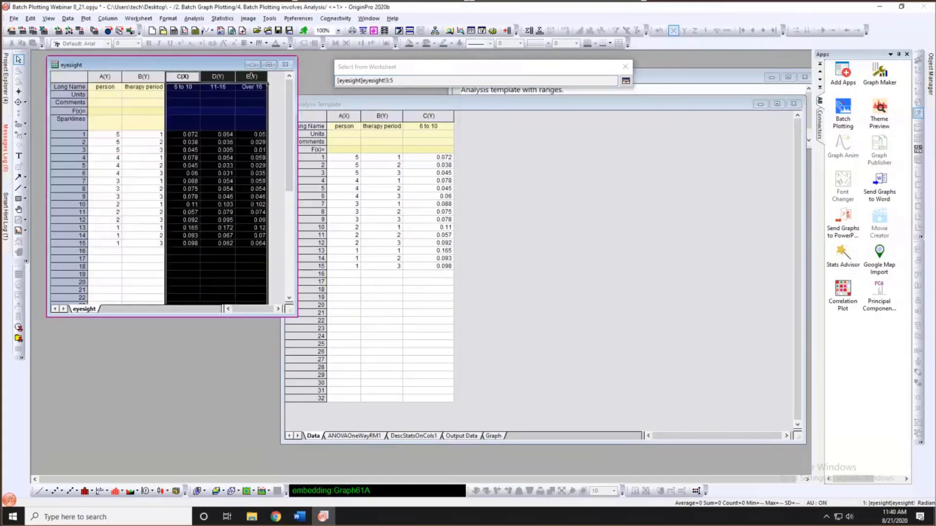
pyautogui.click(625, 80)
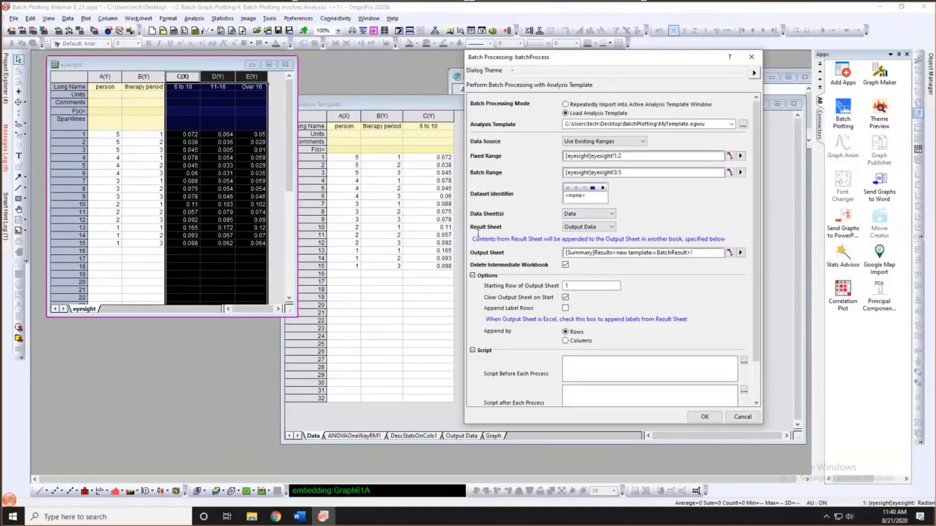
# - Set the result sheet to <none> and run the batch processing
pyautogui.click(580, 228)
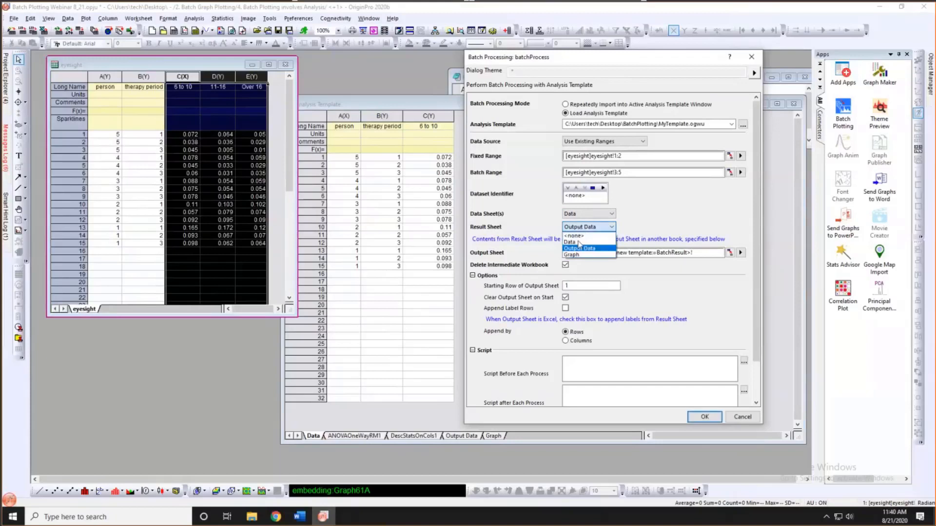
pyautogui.click(580, 237)
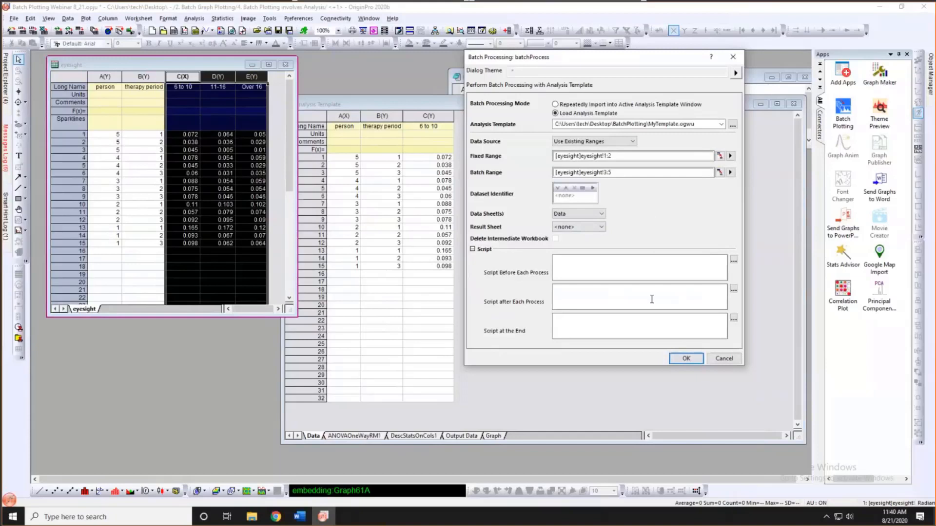
pyautogui.click(682, 361)
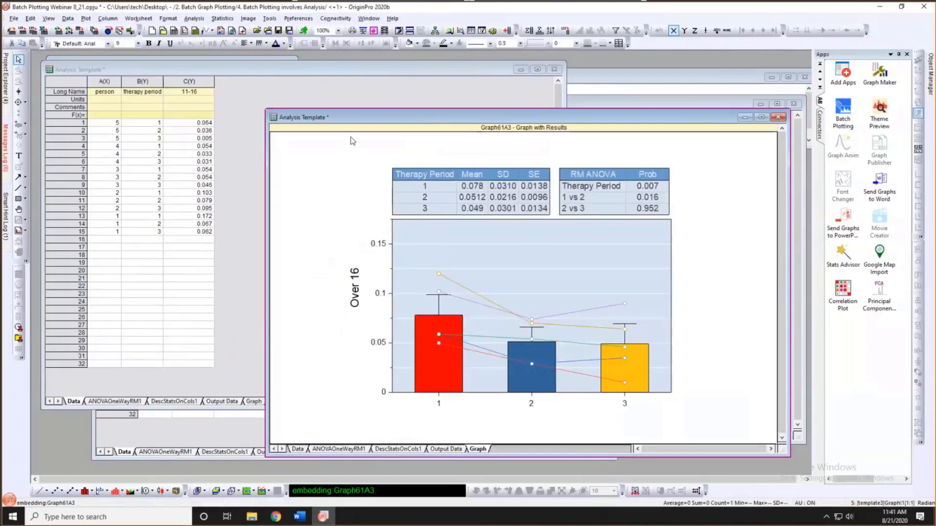
# - Arrange the 11-16 and Over 16 result workbooks side by side and show the Graph sheet of the 11-16 workbook
pyautogui.click(478, 77)
pyautogui.moveTo(559, 409); pyautogui.dragTo(378, 455)
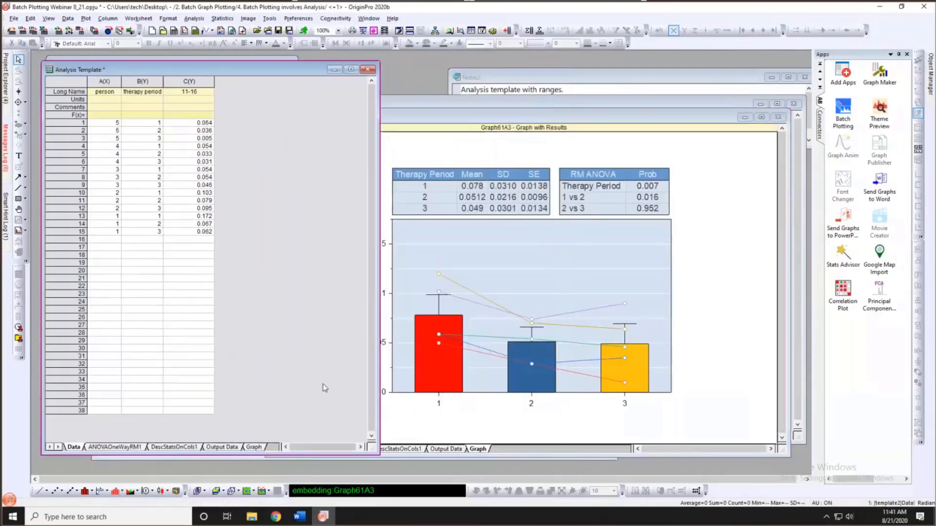
pyautogui.click(439, 119)
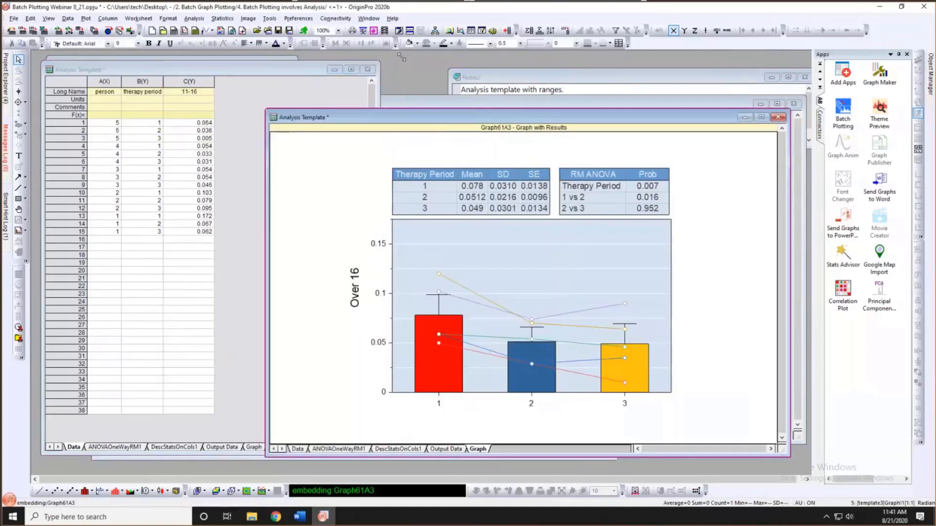
pyautogui.click(254, 447)
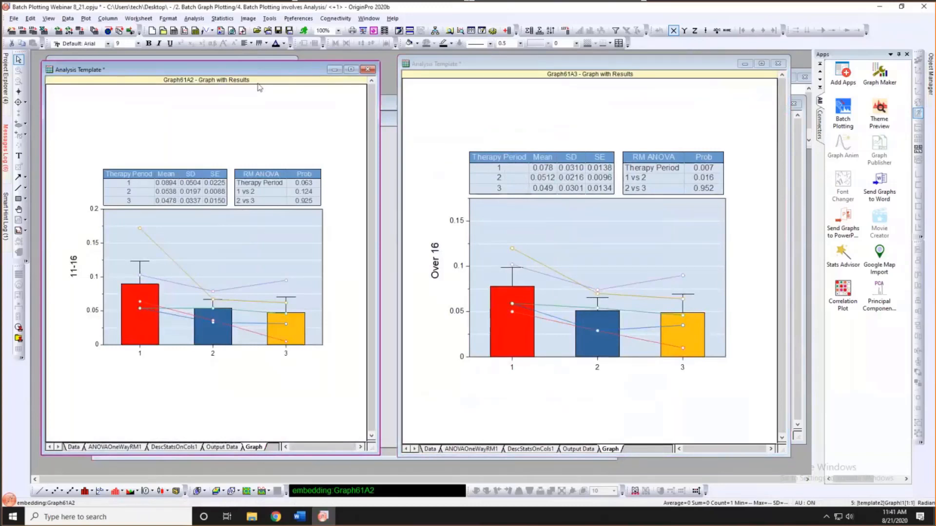
pyautogui.moveTo(293, 71); pyautogui.dragTo(302, 68)
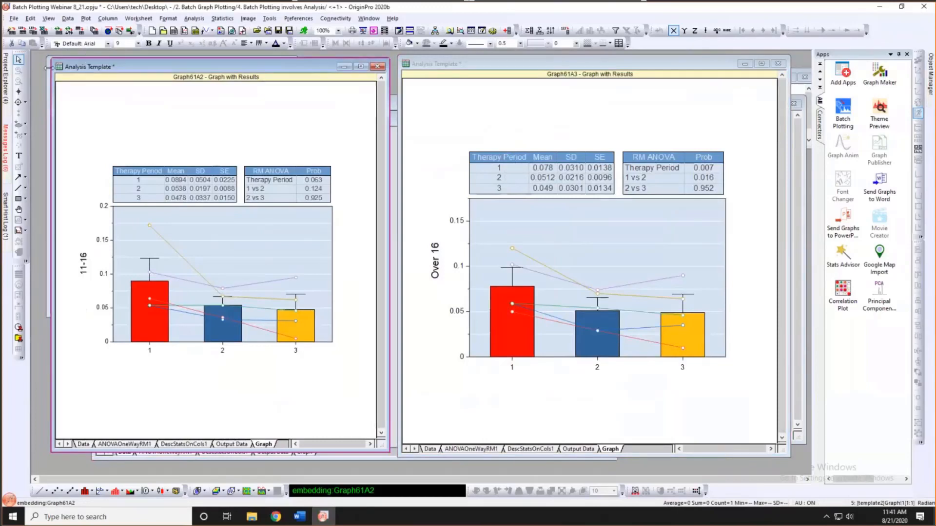
# - Open the project folder 1. Export Graphs in Batch and rearrange the Raman Spectrum graph and Peak4 workbook so the source books show
pyautogui.moveTo(10, 92)
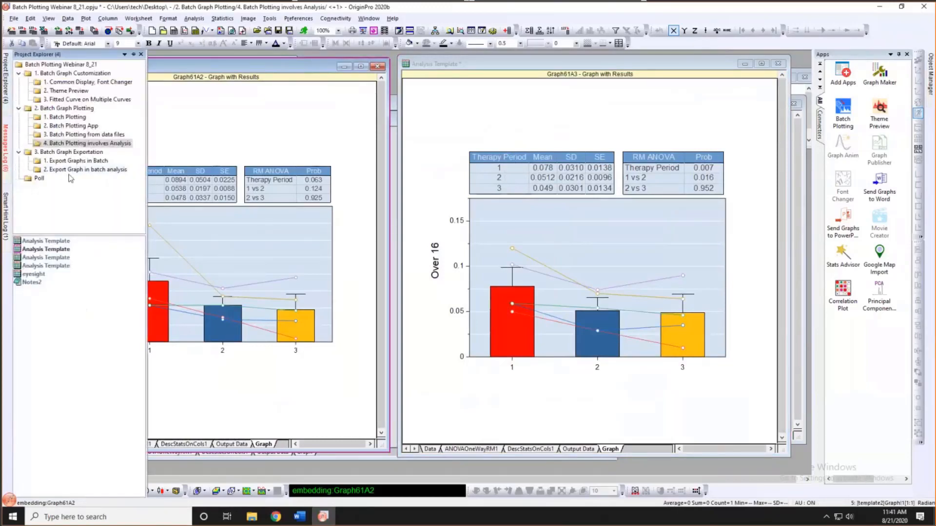
pyautogui.click(77, 163)
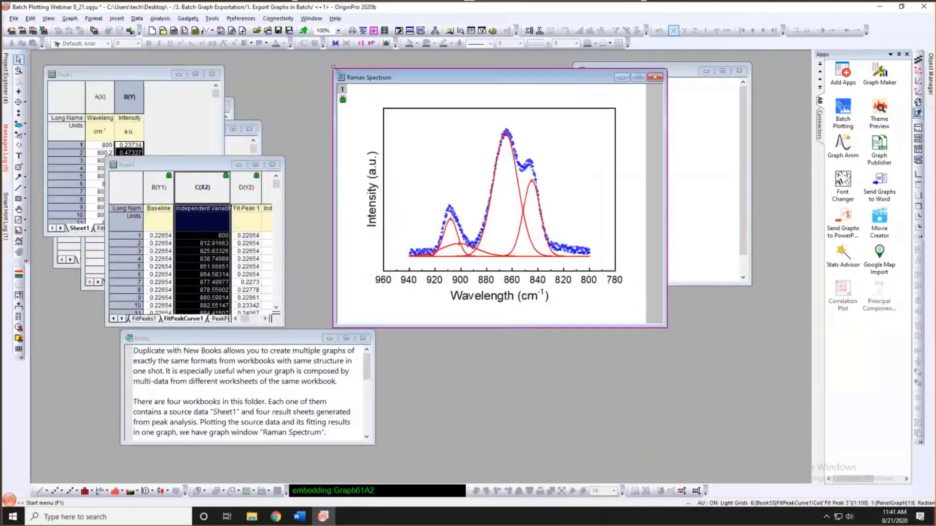
pyautogui.moveTo(335, 69); pyautogui.dragTo(358, 68)
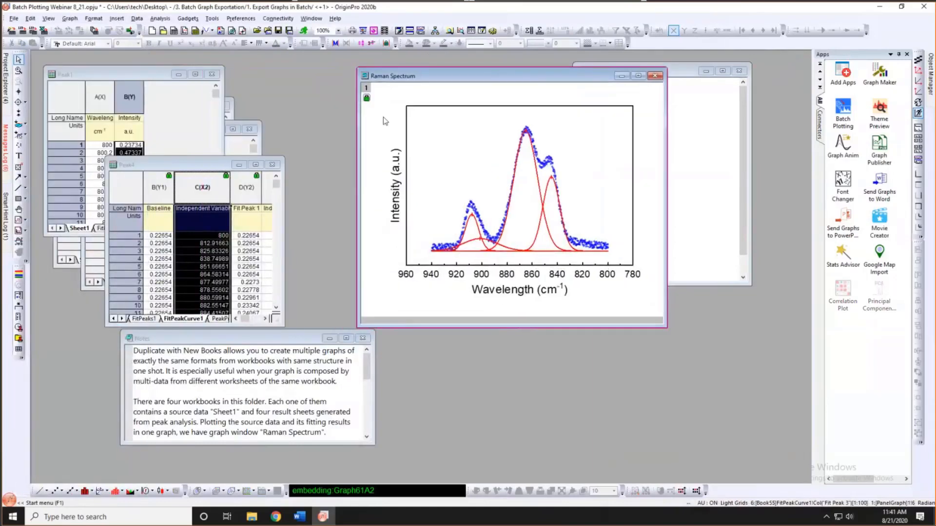
pyautogui.click(202, 168)
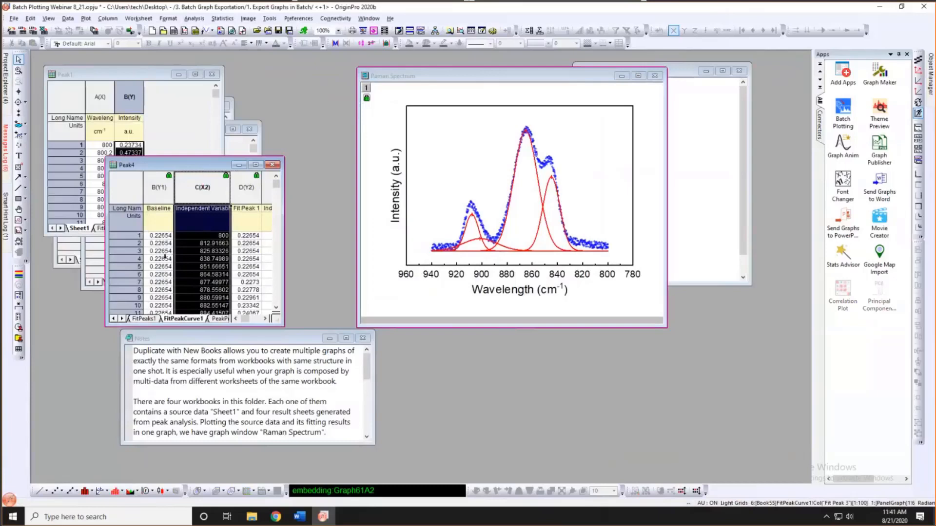
pyautogui.moveTo(146, 164); pyautogui.dragTo(103, 247)
pyautogui.click(436, 79)
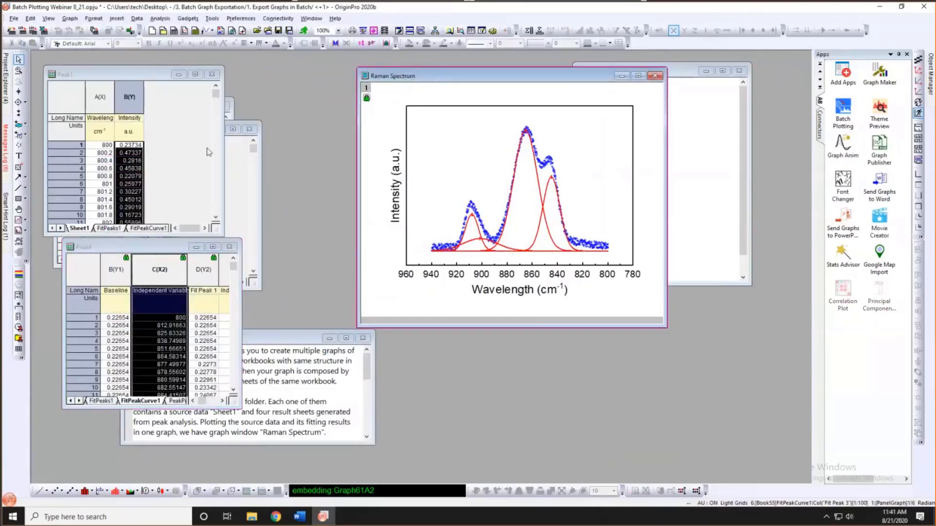
# - Duplicate the Raman Spectrum graph by batch plotting with the books Peak2, Peak3 and Peak4, plotting them to Individual Graphs
pyautogui.rightClick(440, 76)
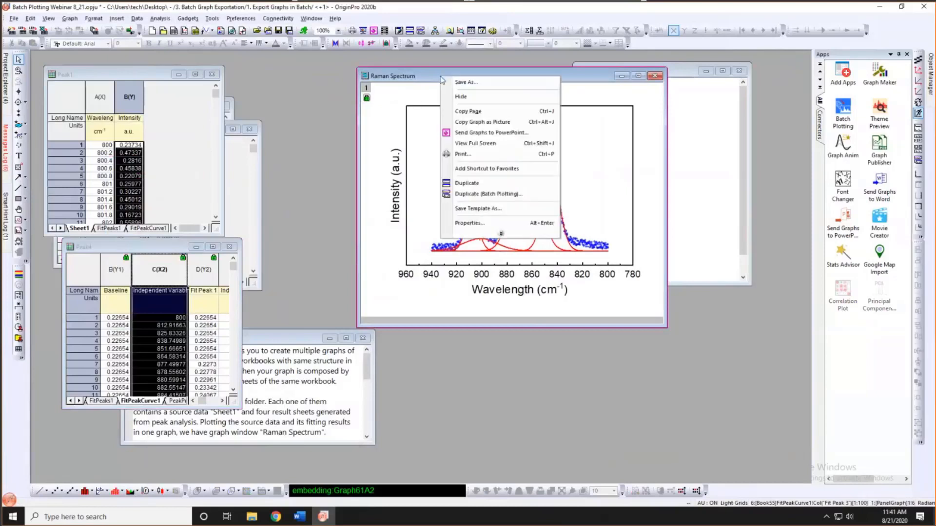
pyautogui.click(488, 197)
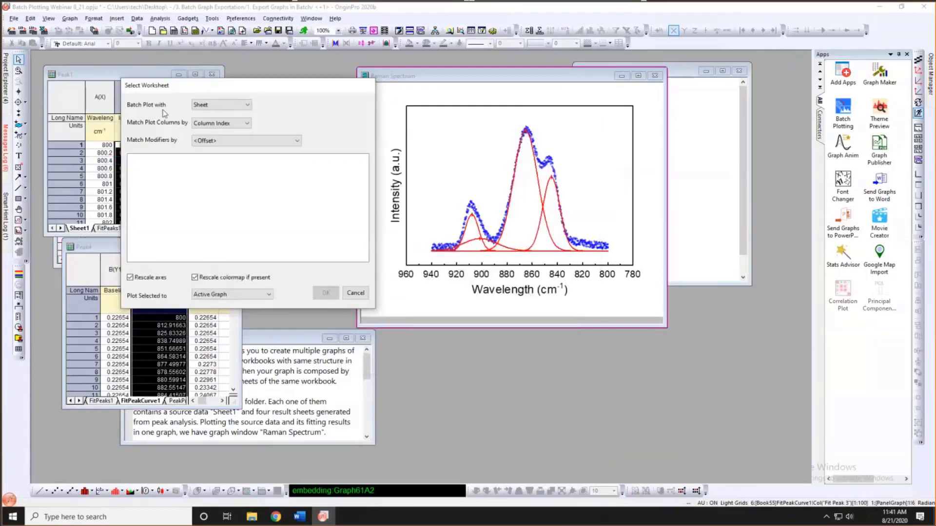
pyautogui.click(222, 105)
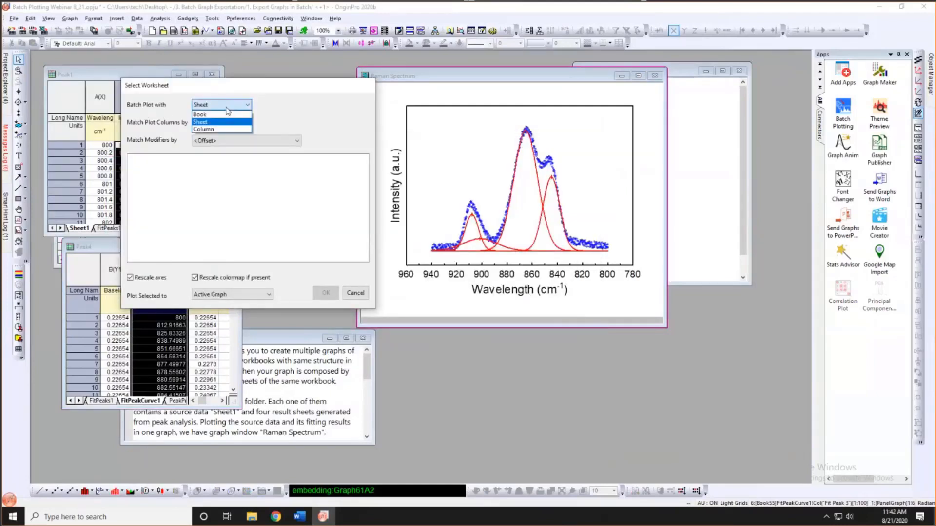
pyautogui.click(210, 112)
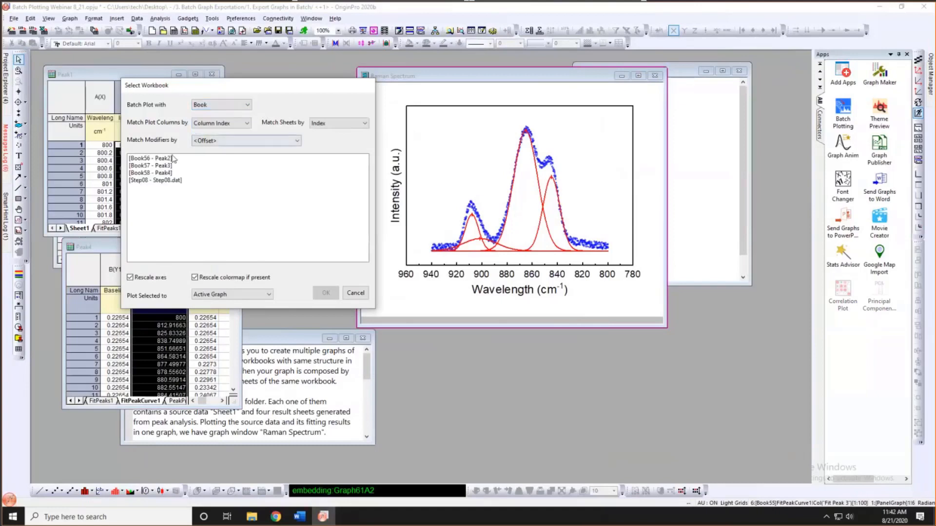
pyautogui.click(161, 158)
pyautogui.keyDown('shift'); pyautogui.click(167, 173); pyautogui.keyUp('shift')
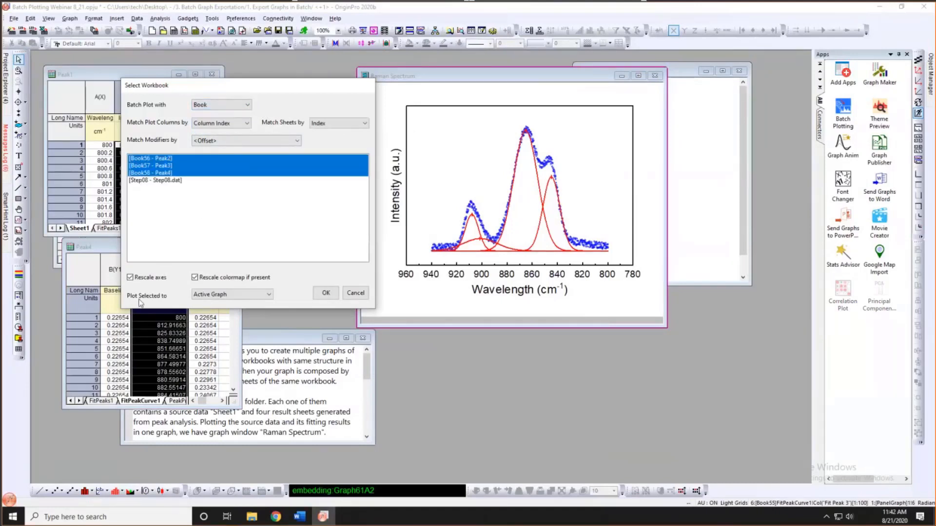
pyautogui.click(215, 295)
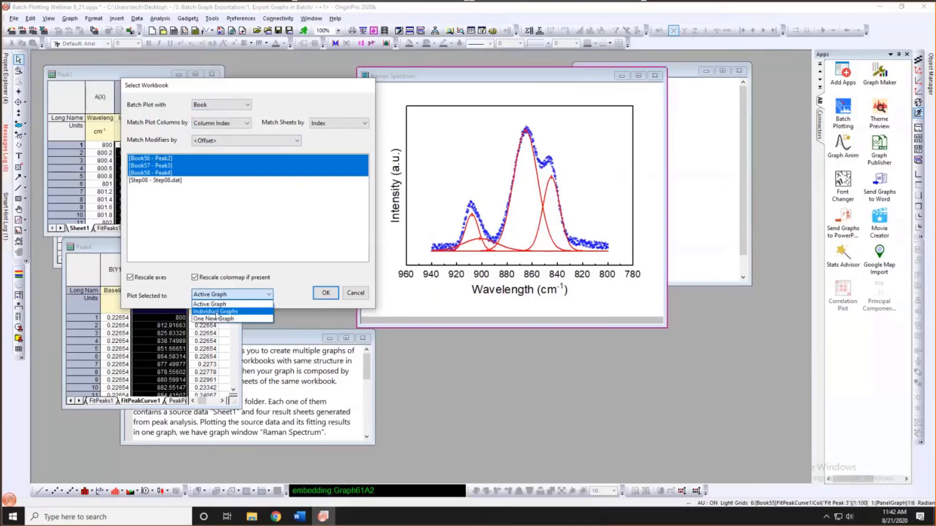
pyautogui.click(218, 311)
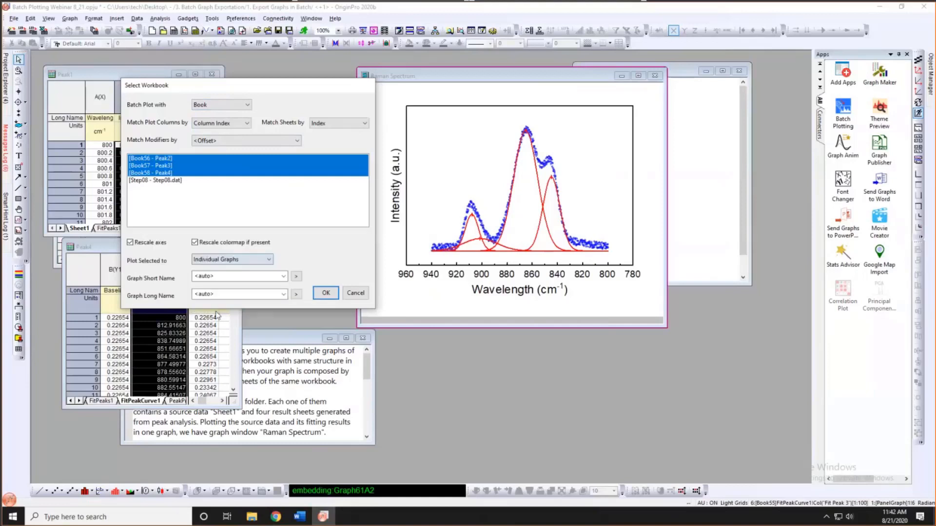
pyautogui.click(326, 293)
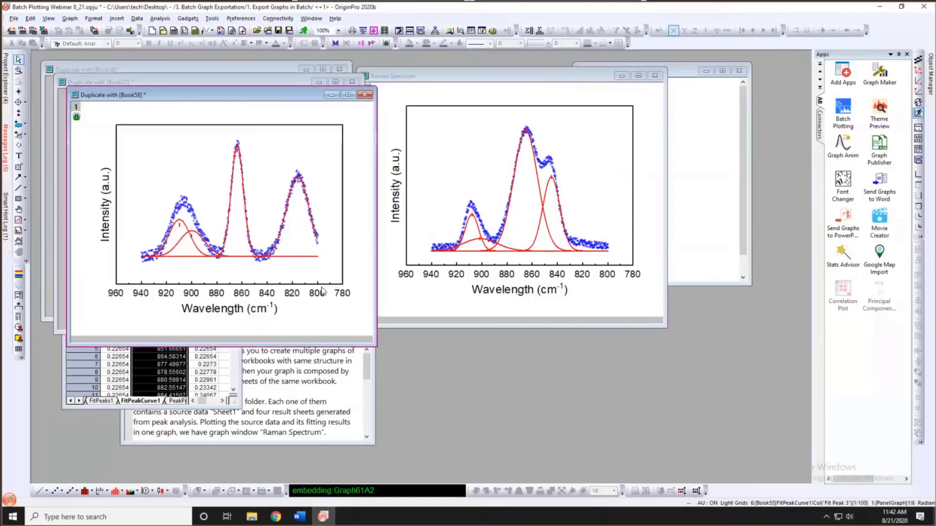
# - Spread out the duplicated Book58 and Book57 graph windows to view all the new graphs
pyautogui.moveTo(300, 97); pyautogui.dragTo(591, 215)
pyautogui.click(272, 161)
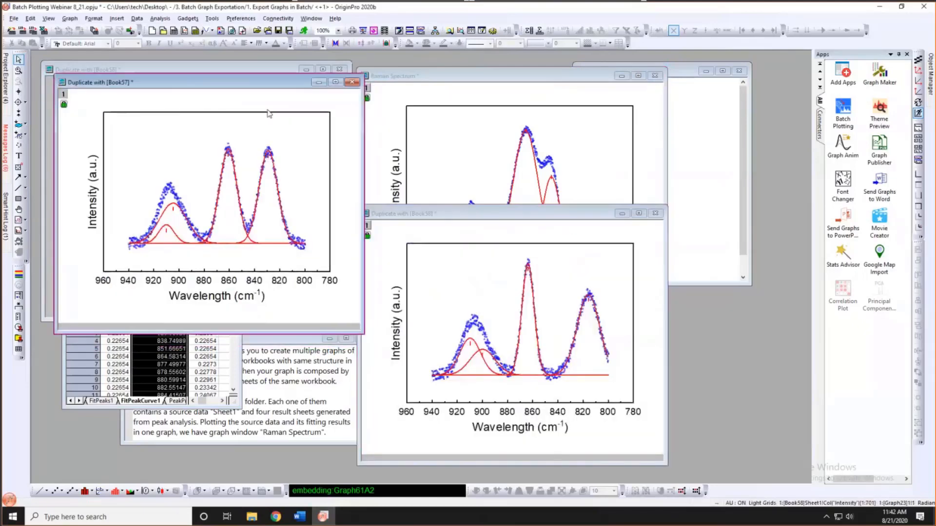
pyautogui.moveTo(290, 81); pyautogui.dragTo(293, 225)
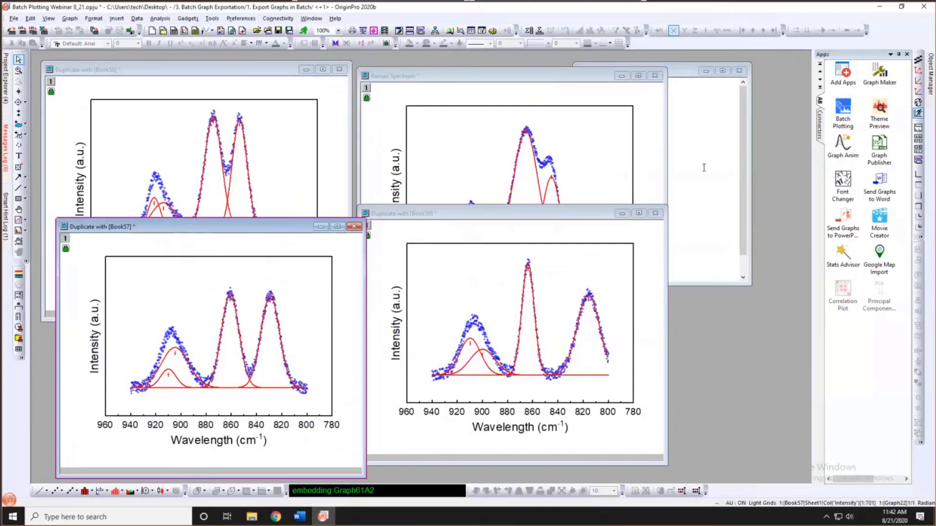
# - Open the Export Graphs dialog and set the image type to Portable Document Format (*.pdf) and the graph selection to All in Active Folder
pyautogui.click(12, 18)
pyautogui.moveTo(39, 203)
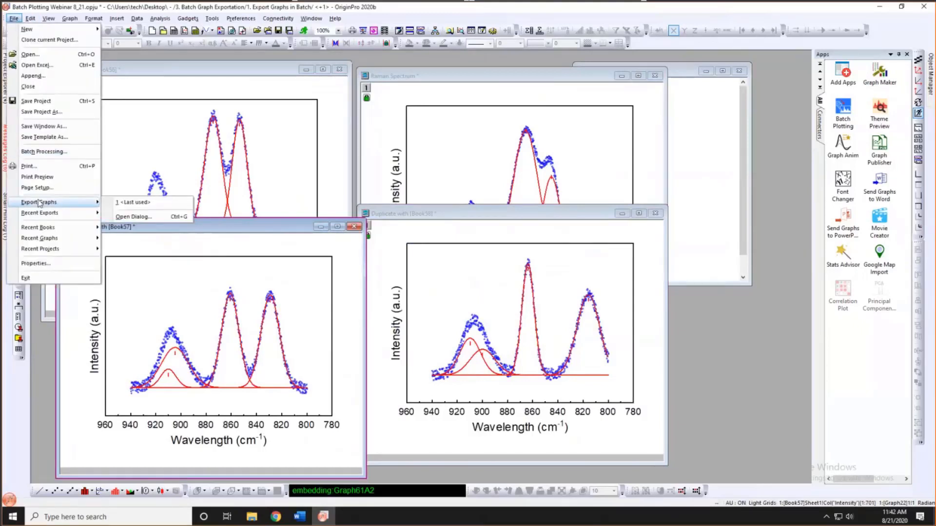
pyautogui.click(132, 218)
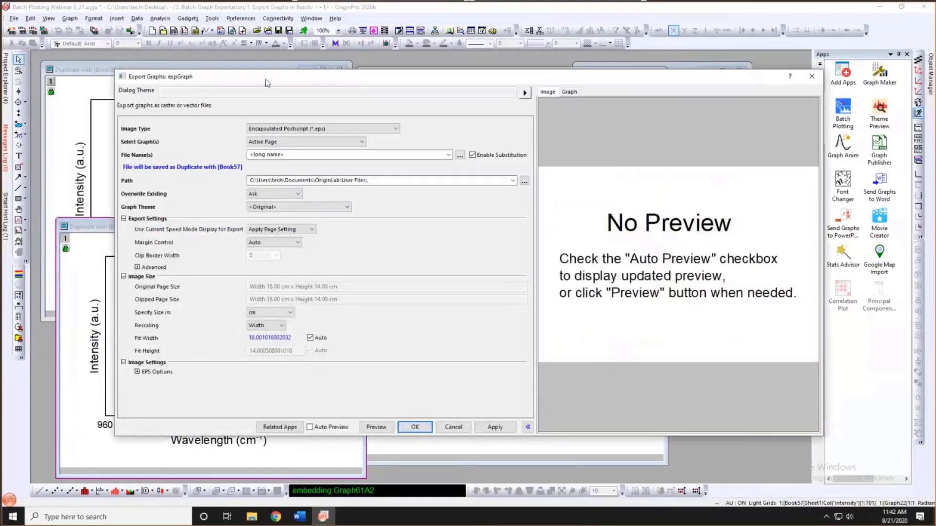
pyautogui.moveTo(267, 83); pyautogui.dragTo(227, 82)
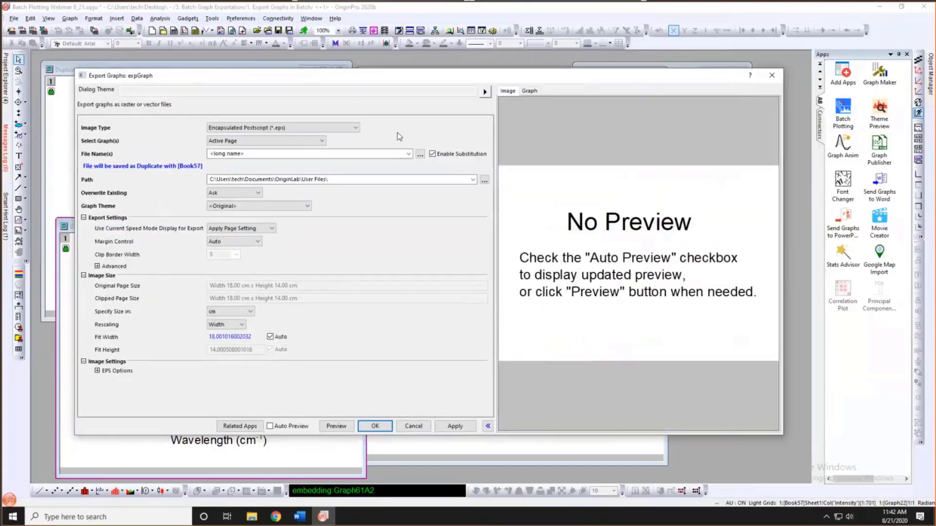
pyautogui.click(355, 127)
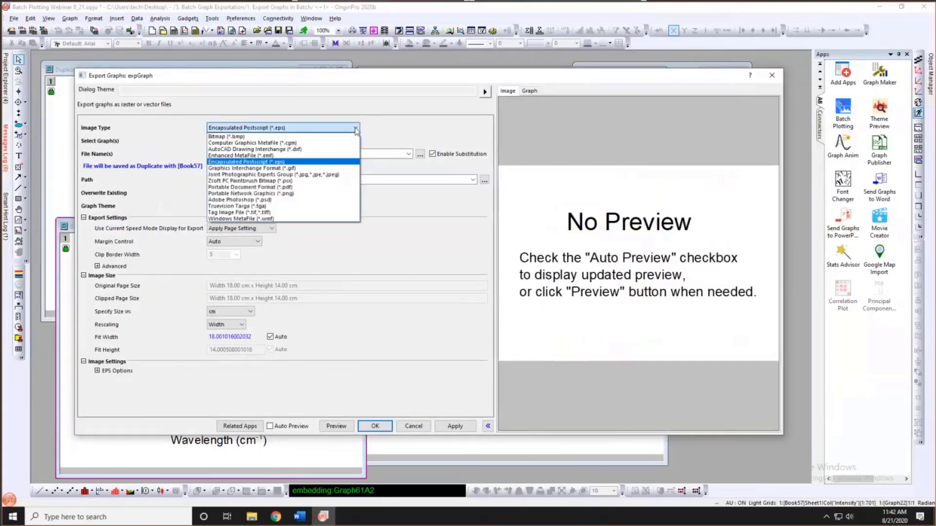
pyautogui.click(306, 189)
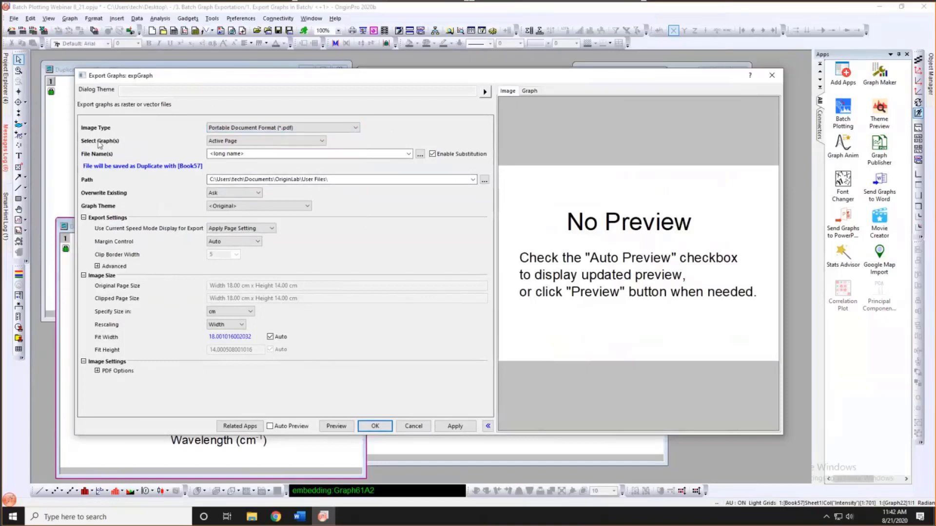
pyautogui.click(260, 142)
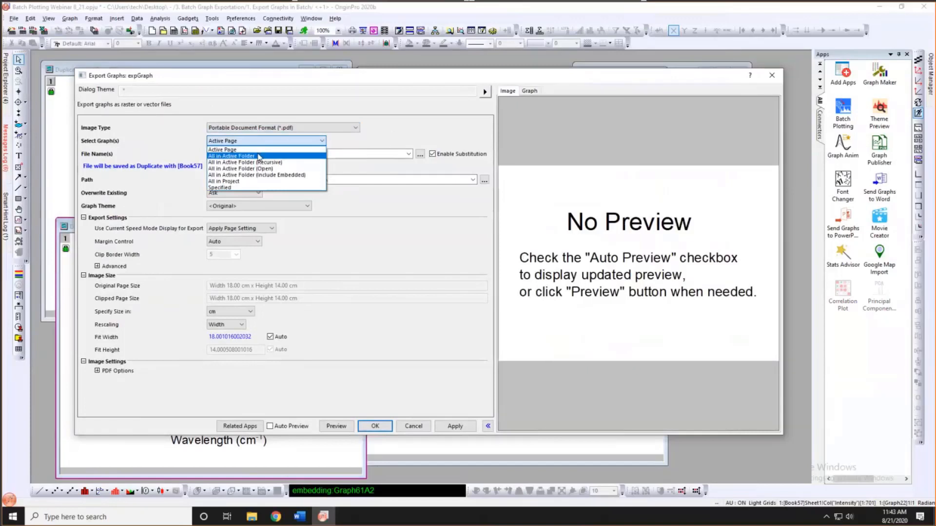
pyautogui.click(260, 156)
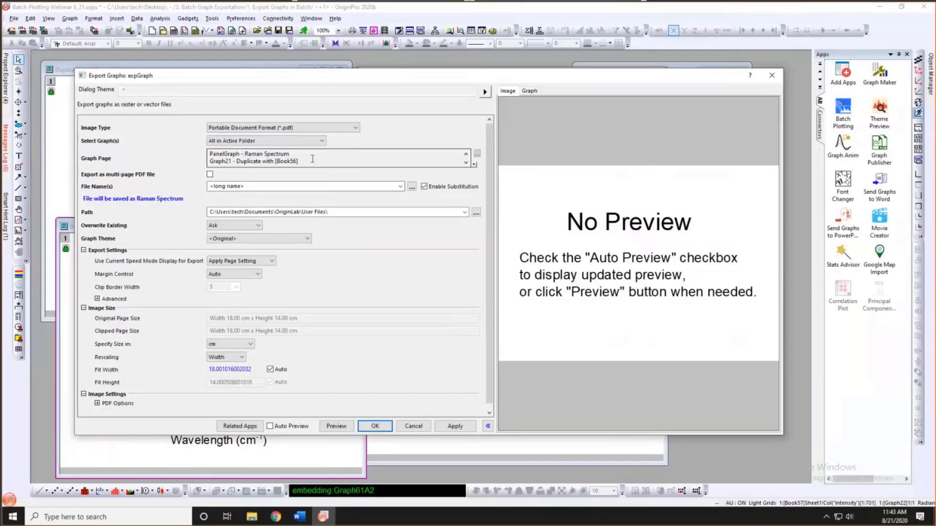
# - Set the export path to the BatchPlotting folder on the Desktop
pyautogui.scroll(-1, 312, 159)
pyautogui.scroll(1, 313, 159)
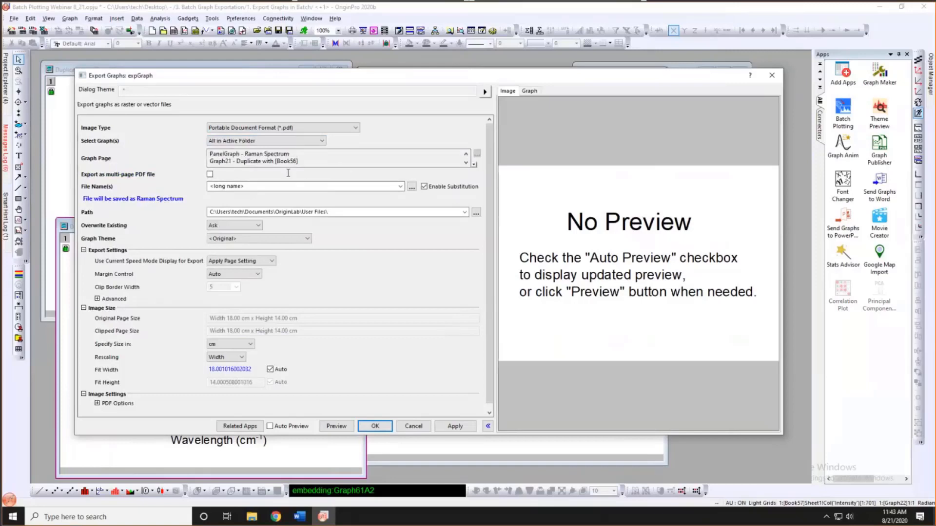
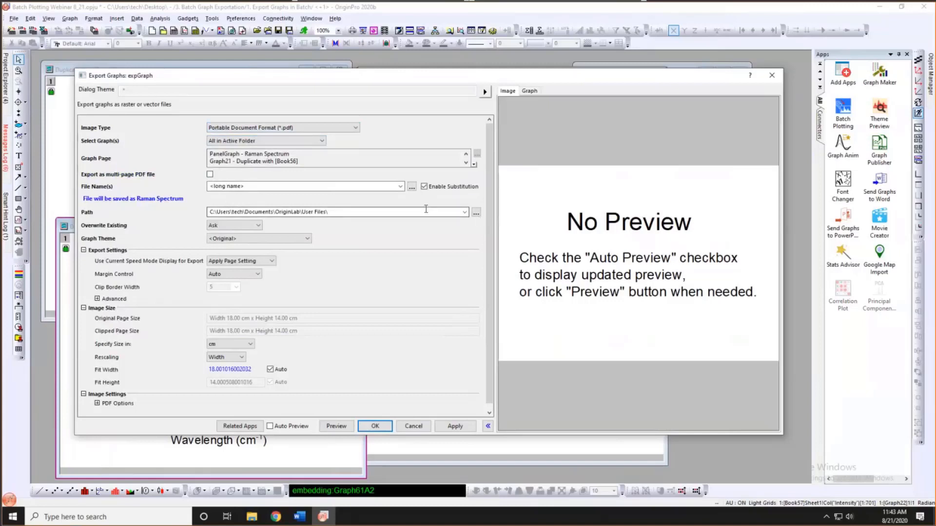
pyautogui.click(476, 214)
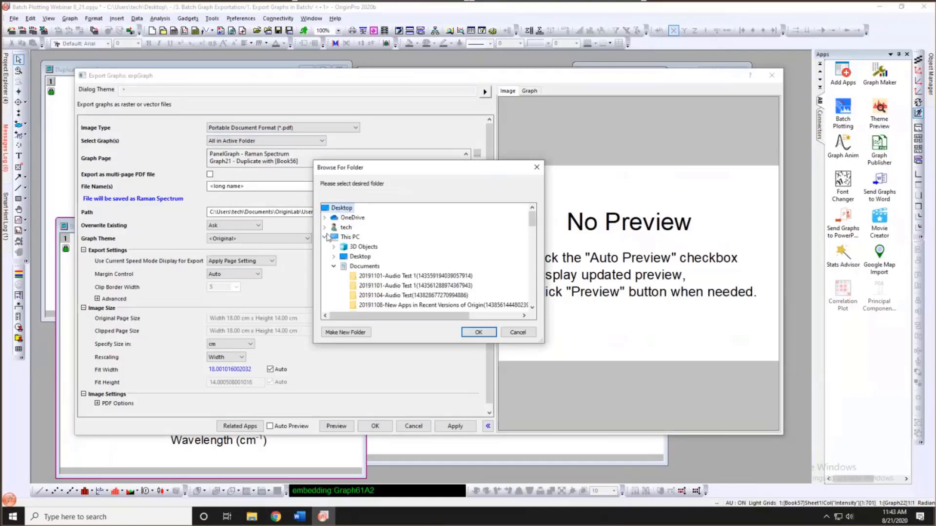
pyautogui.click(325, 237)
pyautogui.scroll(-1, 464, 257)
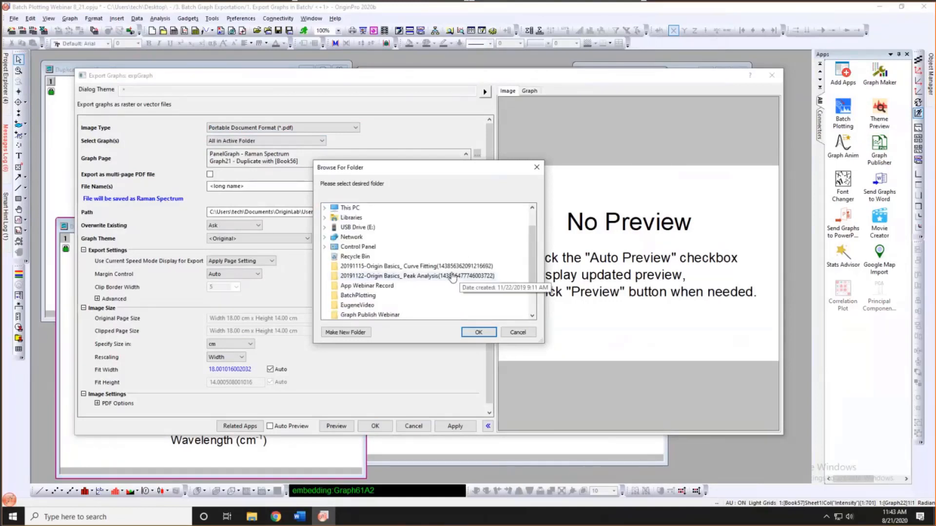
pyautogui.click(377, 294)
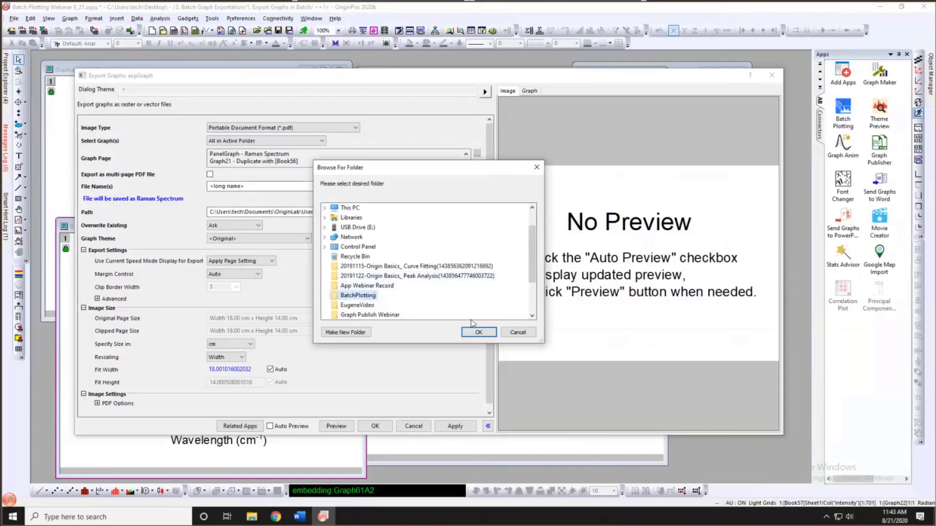
pyautogui.click(478, 332)
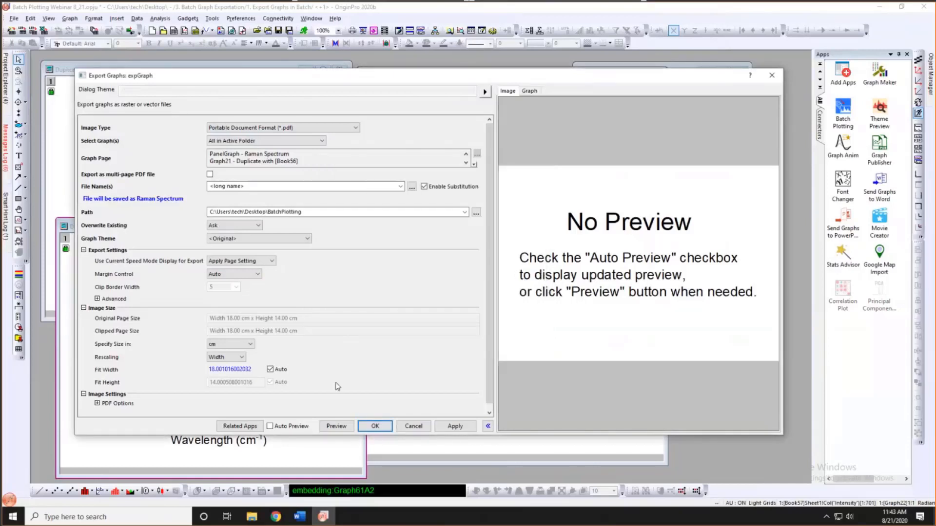
# - Turn on Auto Preview, move the export dialog aside, and export all graphs in the active folder as PDF files
pyautogui.click(269, 427)
pyautogui.moveTo(357, 76); pyautogui.dragTo(306, 38)
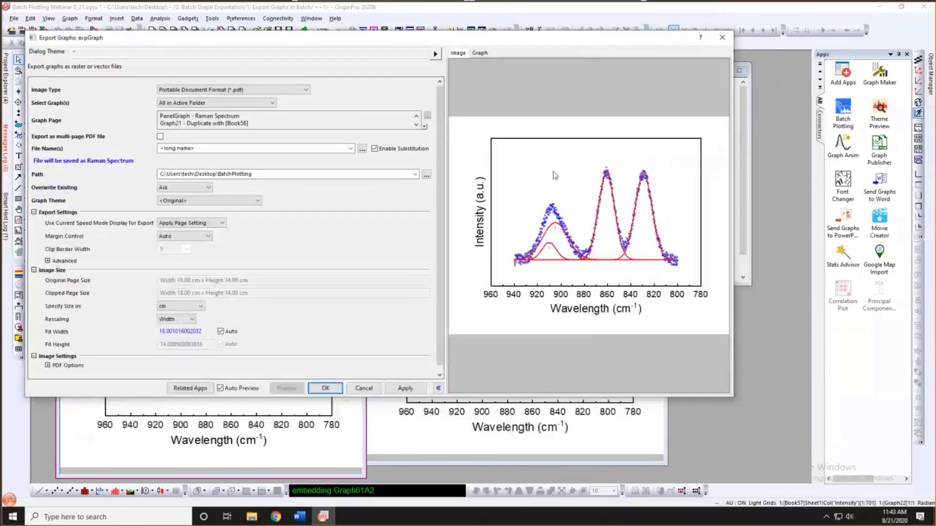
pyautogui.click(529, 91)
pyautogui.click(326, 389)
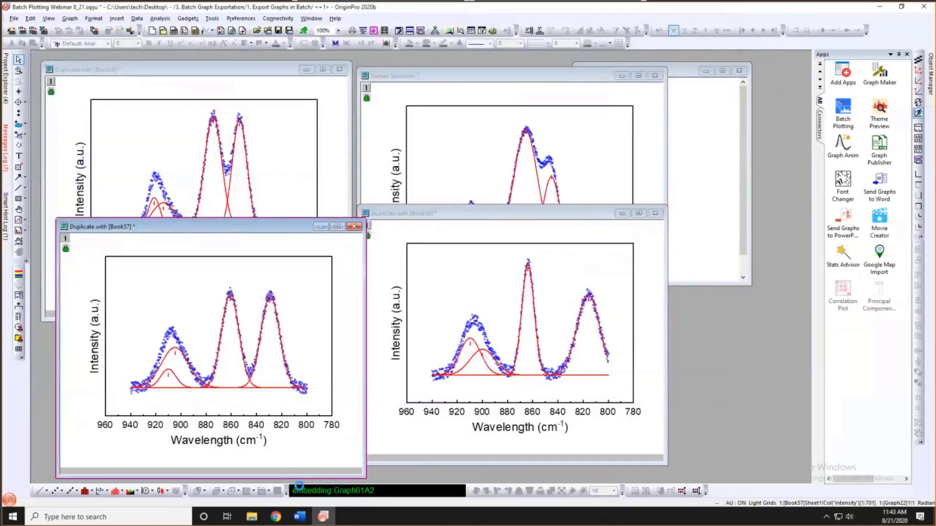
# - Switch to File Explorer, check the exported PDF files in the BatchPlotting folder, and minimize the window
pyautogui.click(252, 518)
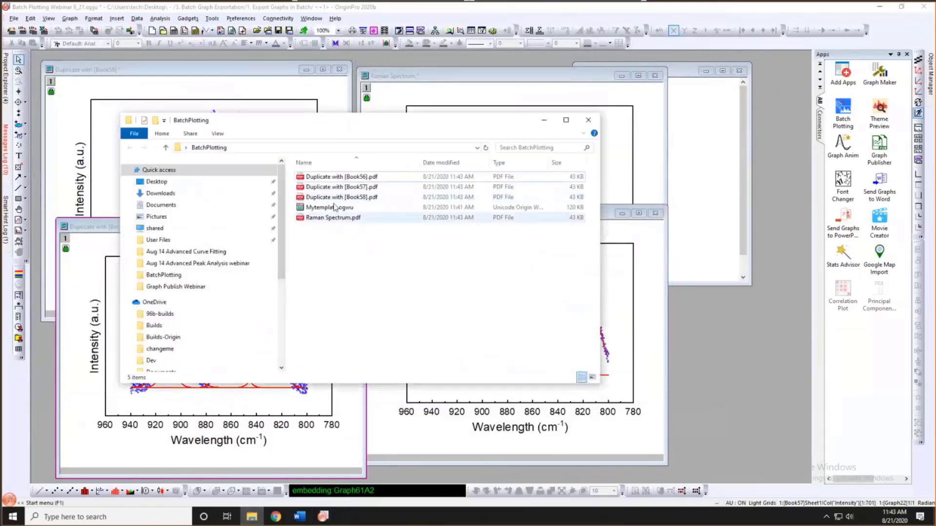
pyautogui.click(333, 217)
pyautogui.click(337, 188)
pyautogui.click(336, 178)
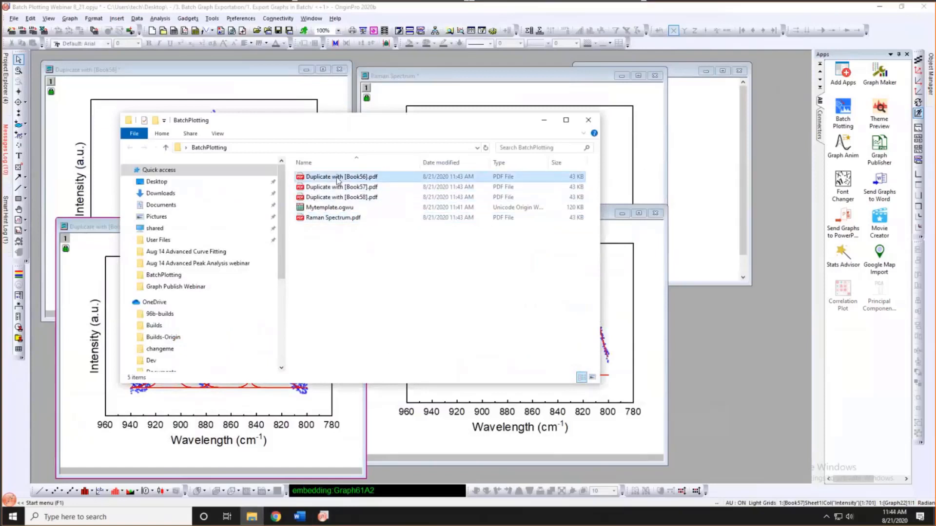
pyautogui.click(342, 255)
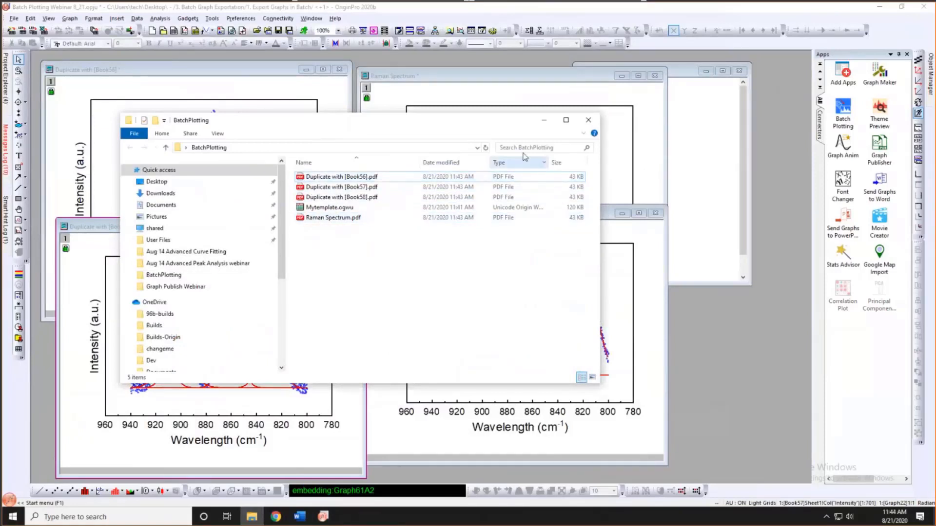
pyautogui.click(545, 120)
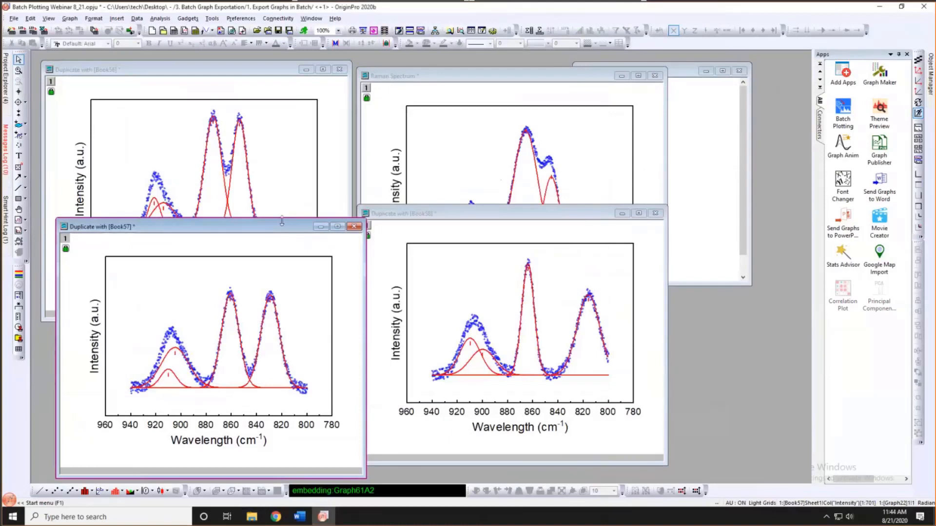
# - Send all graphs in the active folder to PowerPoint as embedded objects, with window long names as titles at the top of each slide
pyautogui.moveTo(266, 226); pyautogui.dragTo(263, 211)
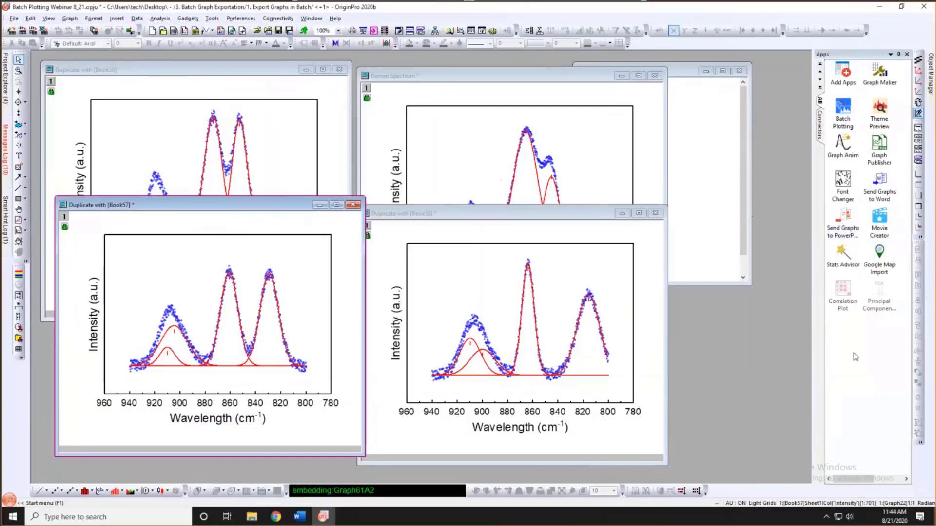
pyautogui.click(843, 222)
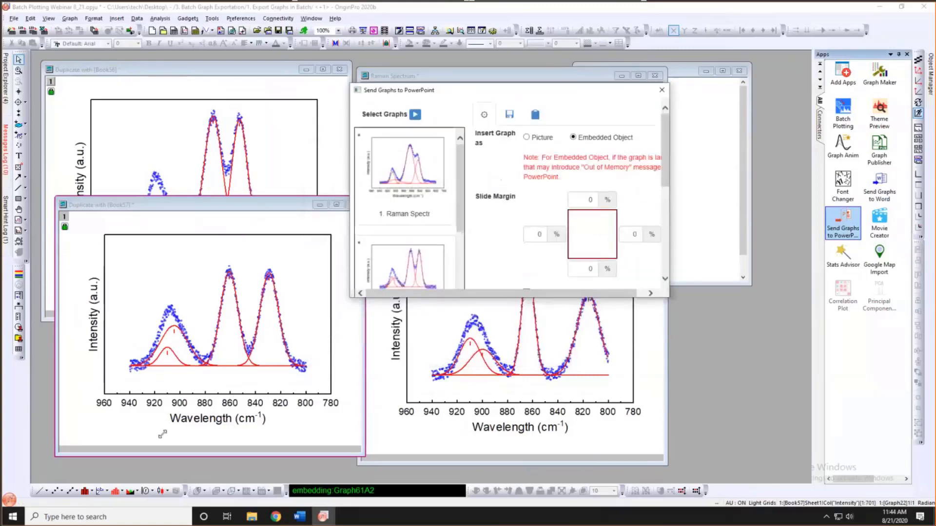
pyautogui.moveTo(162, 434); pyautogui.dragTo(164, 433)
pyautogui.scroll(-2, 275, 225)
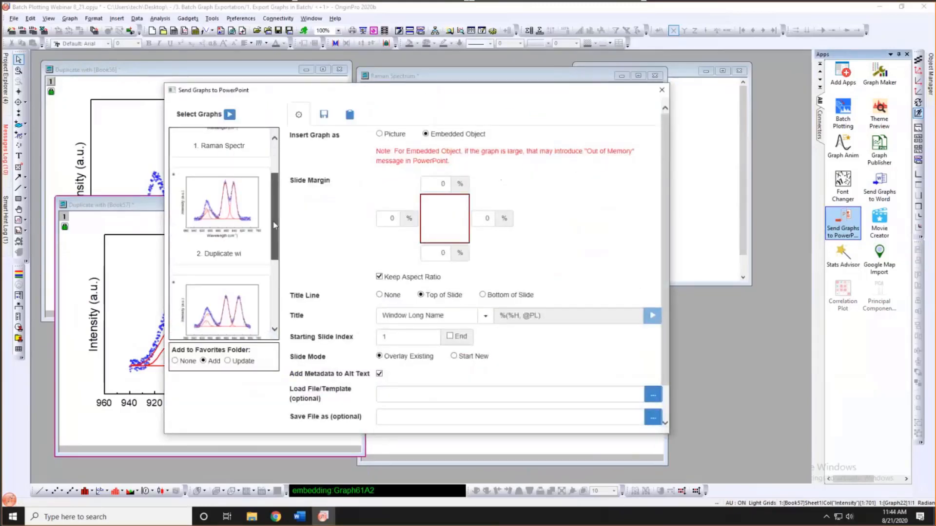
pyautogui.scroll(3, 275, 226)
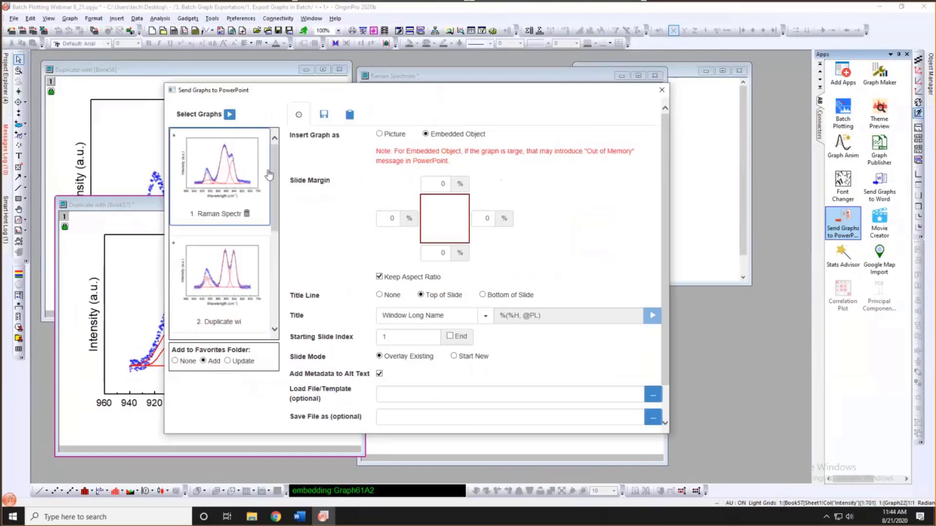
pyautogui.click(229, 115)
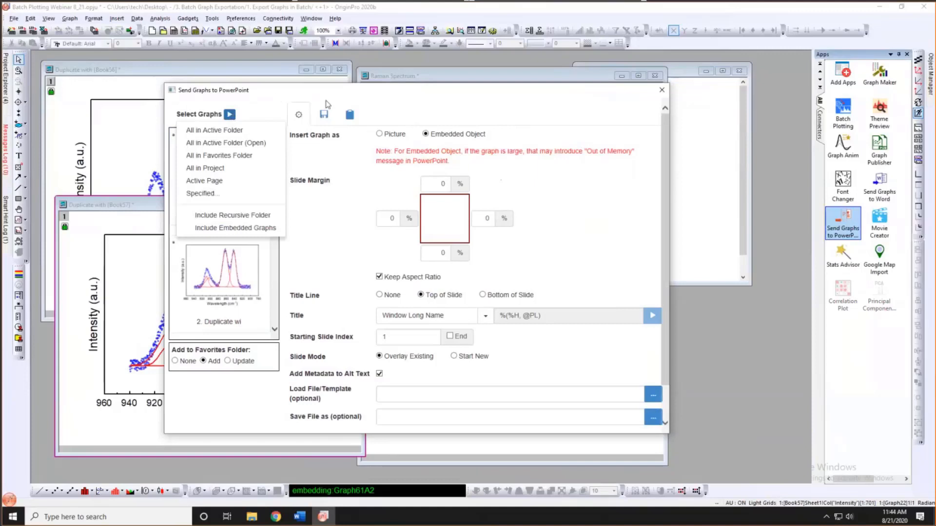
pyautogui.click(305, 227)
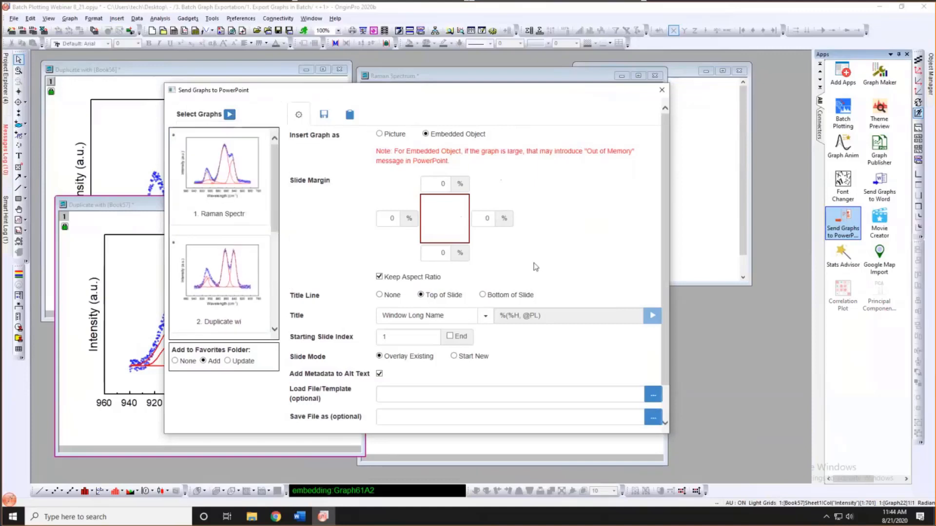
pyautogui.moveTo(680, 276); pyautogui.dragTo(690, 276)
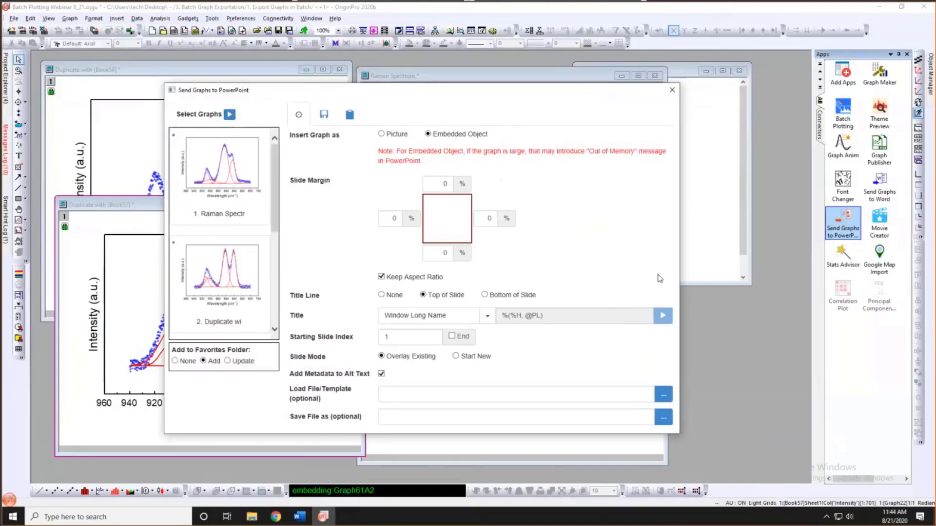
pyautogui.scroll(-1, 596, 281)
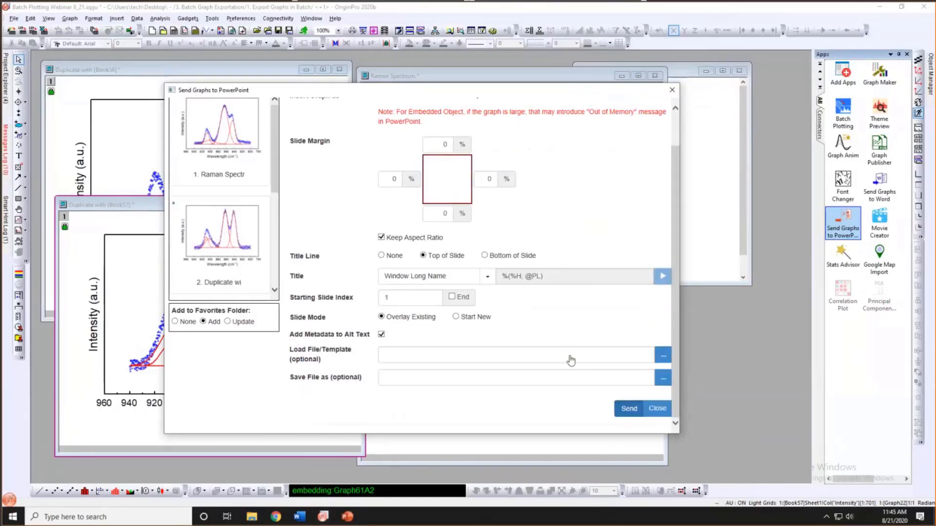
# - Switch to PowerPoint, look through the slides of sent graphs, and return to Origin to close the Send Graphs to PowerPoint dialog
pyautogui.click(350, 517)
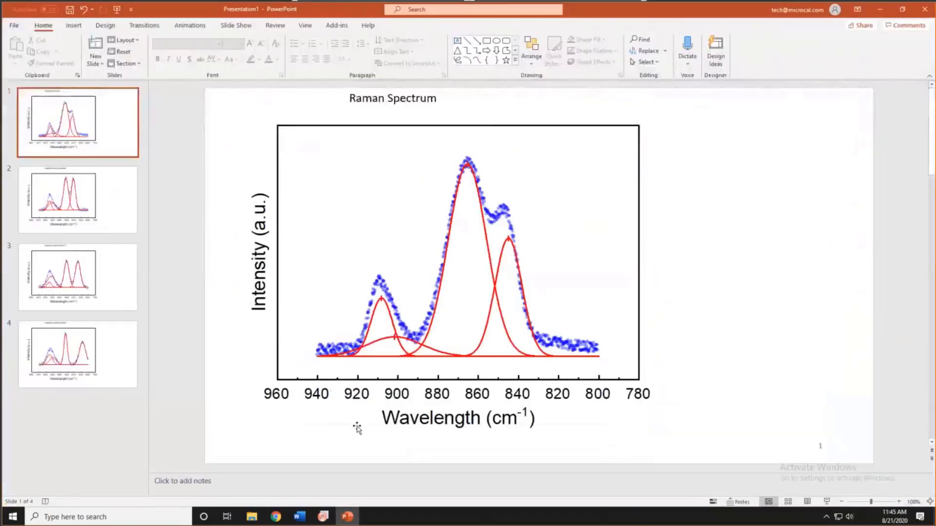
pyautogui.click(98, 215)
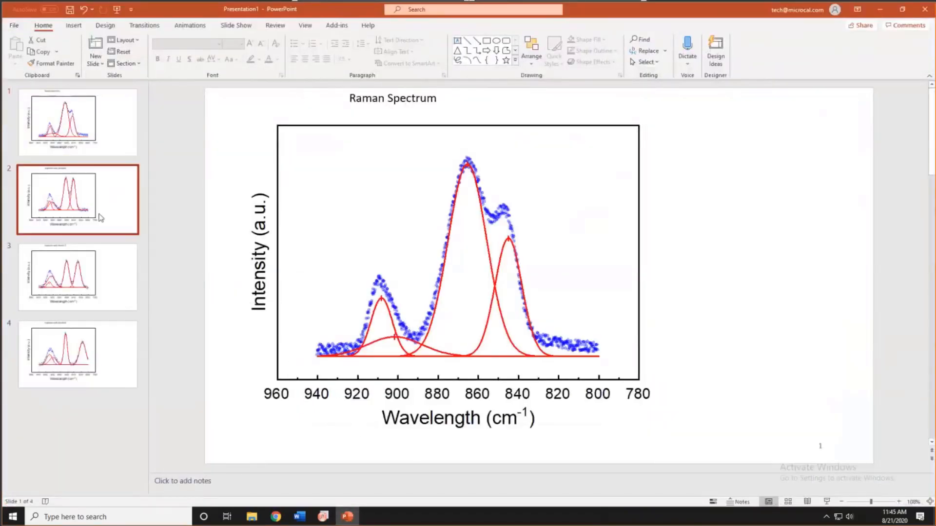
pyautogui.click(121, 265)
pyautogui.click(88, 338)
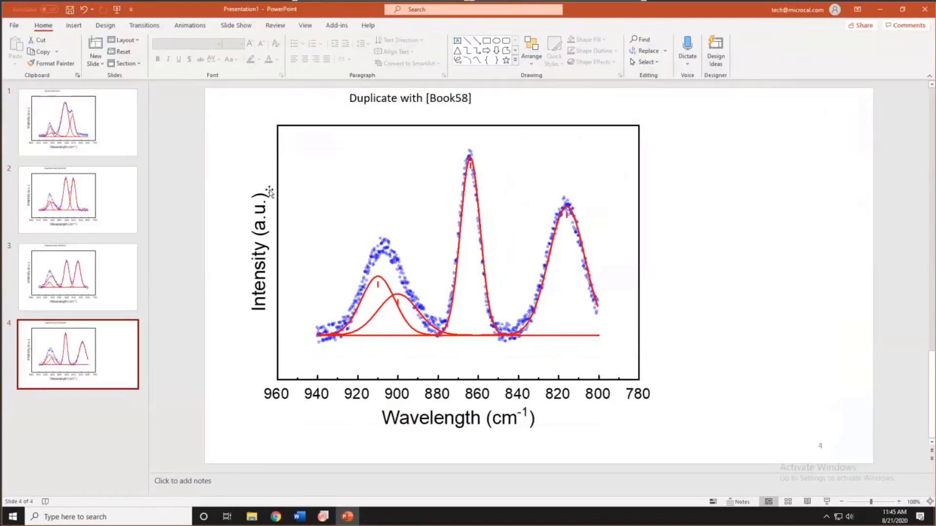
pyautogui.click(881, 11)
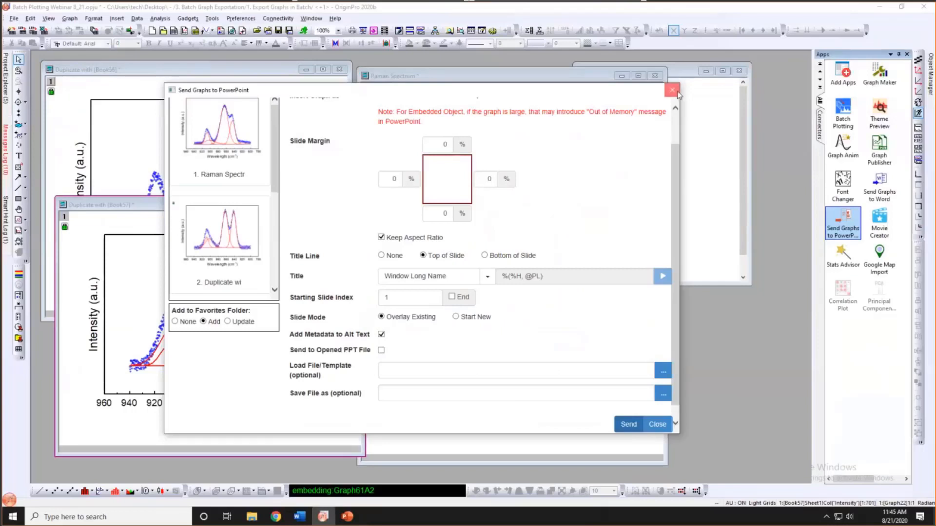
pyautogui.click(677, 90)
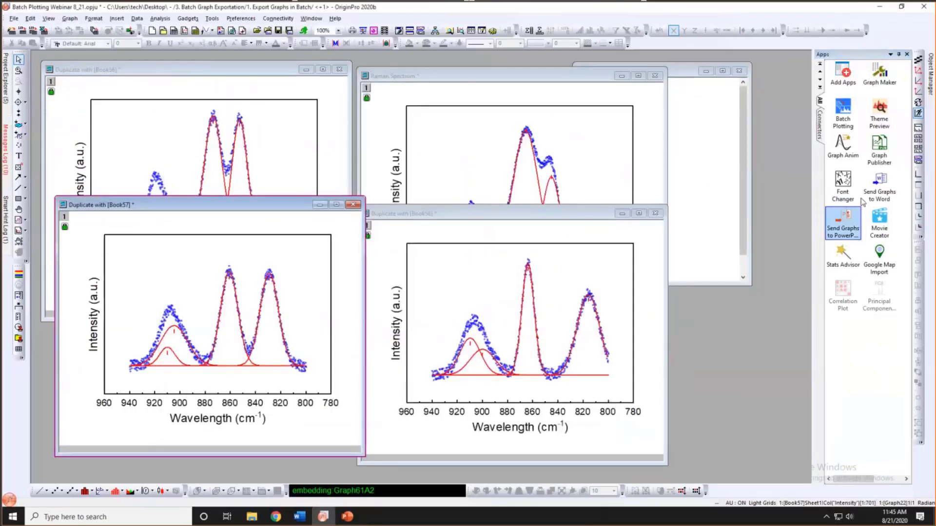
# - Send all graphs in the active folder to Word as pictures with metadata in the alt text, and minimize the resulting document
pyautogui.click(883, 191)
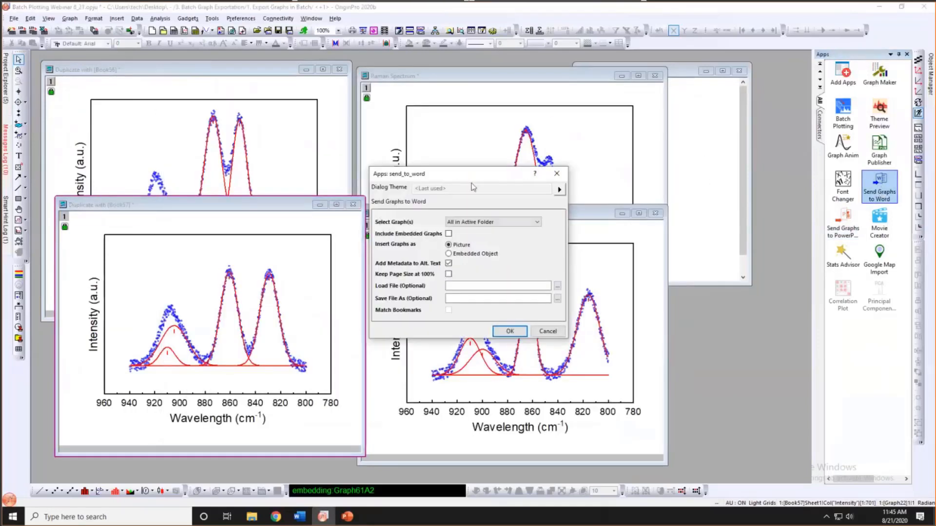
pyautogui.moveTo(467, 175); pyautogui.dragTo(430, 151)
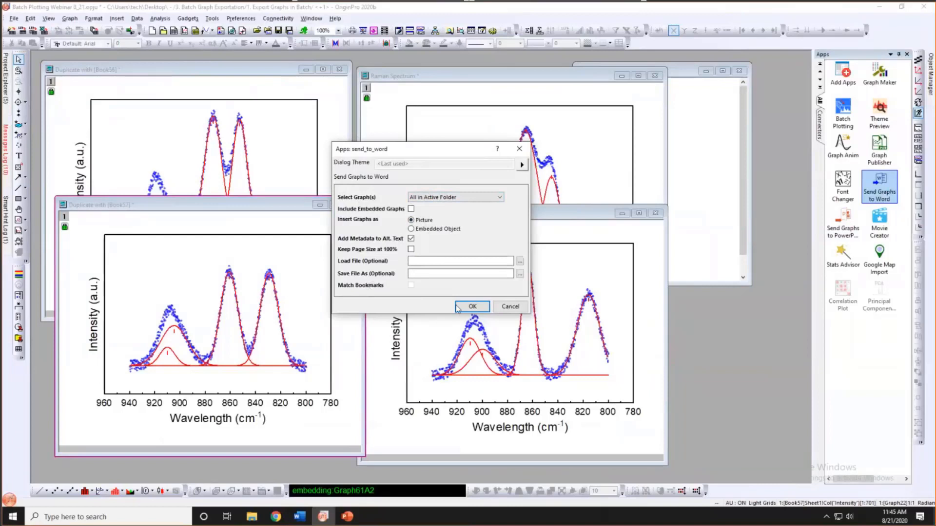
pyautogui.click(414, 273)
pyautogui.click(470, 307)
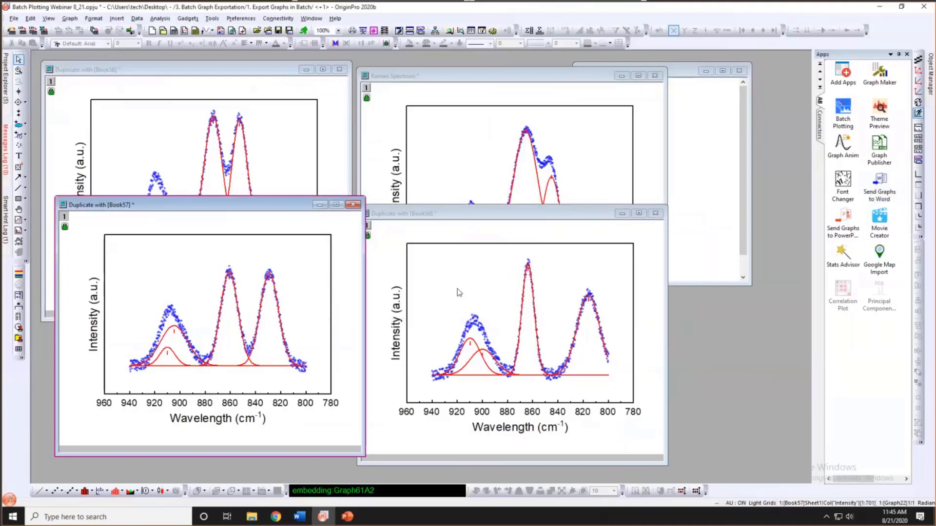
pyautogui.click(426, 309)
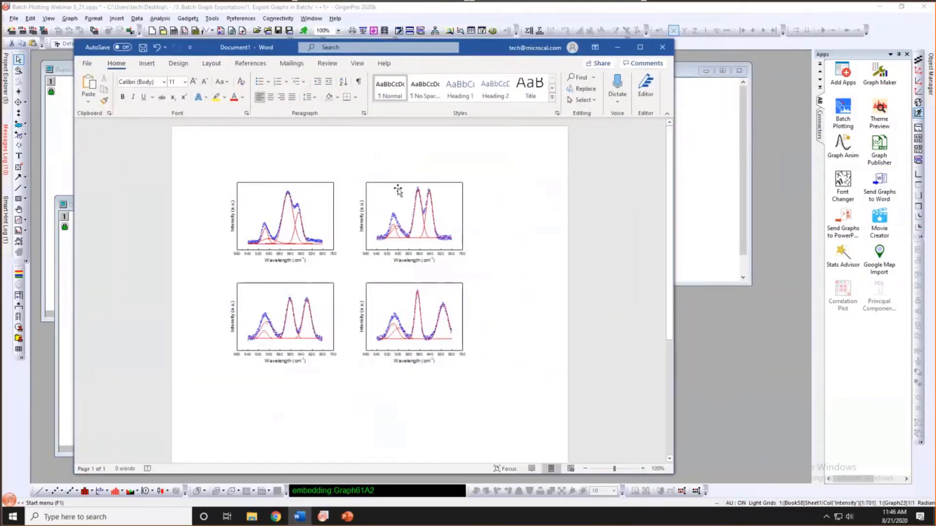
pyautogui.click(617, 47)
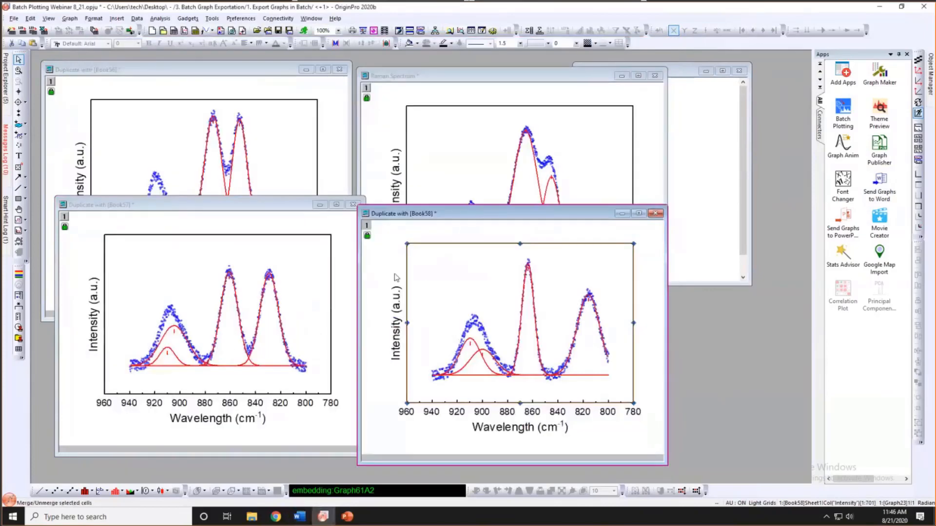
# - Open the project folder 2. Export Graph in batch analysis, then move and enlarge the Book5 - Linear Fit.dat workbook
pyautogui.click(315, 220)
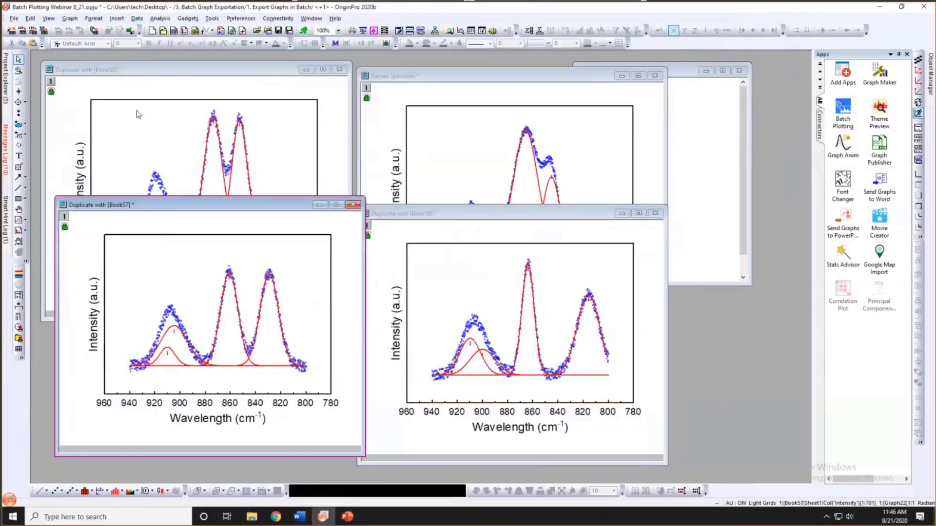
pyautogui.moveTo(7, 86)
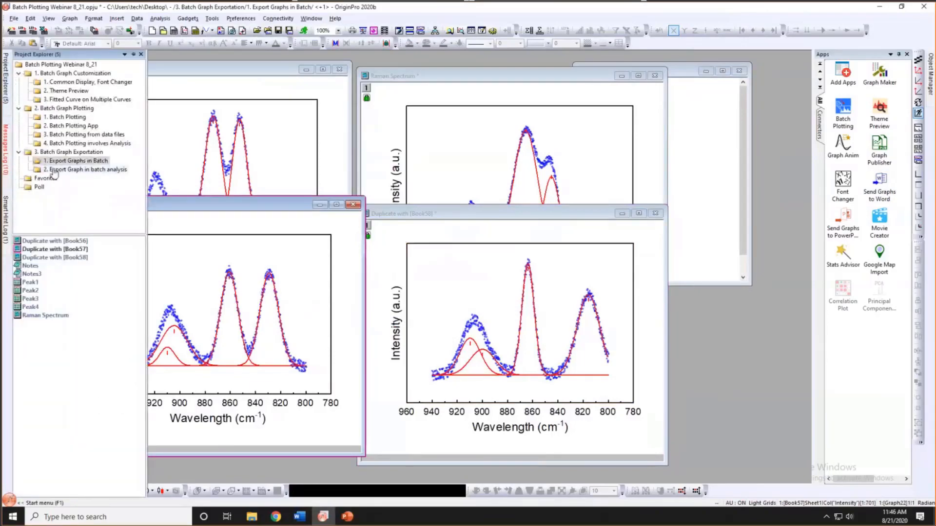
pyautogui.click(55, 170)
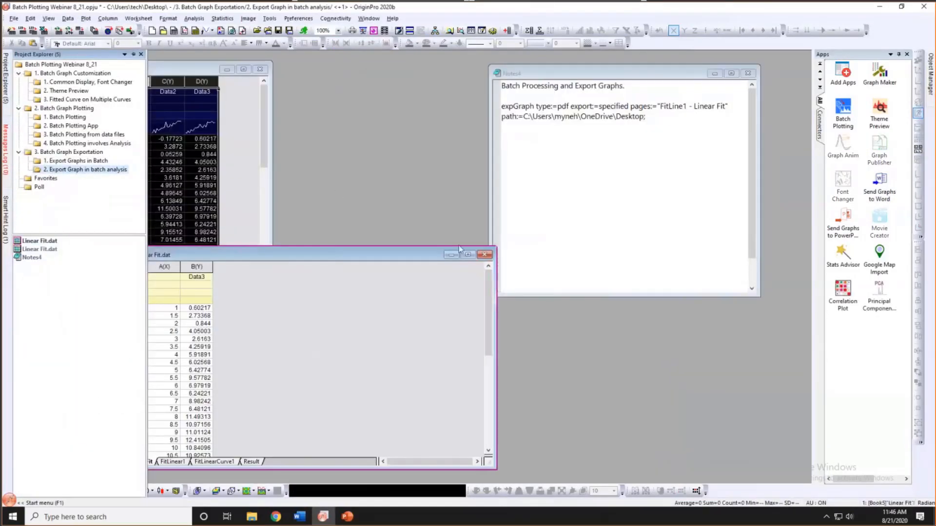
pyautogui.moveTo(459, 249); pyautogui.dragTo(703, 196)
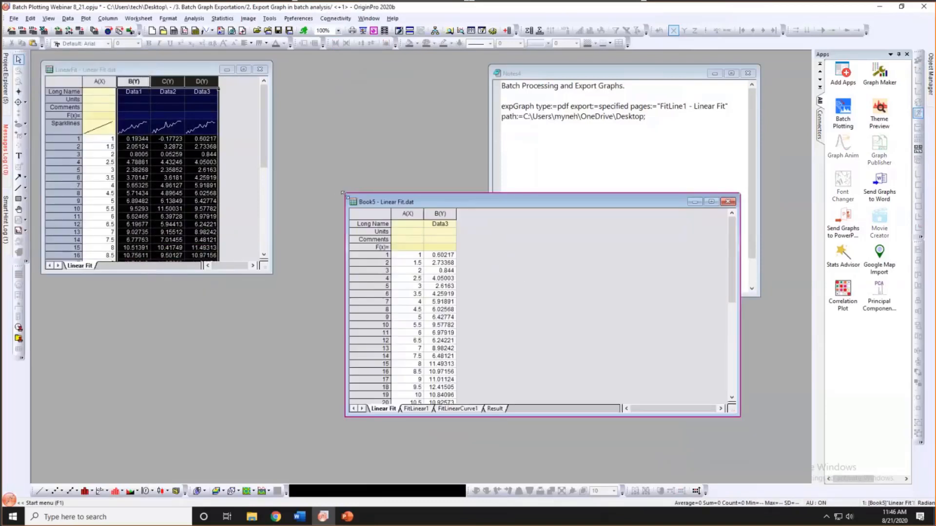
pyautogui.moveTo(343, 193); pyautogui.dragTo(265, 118)
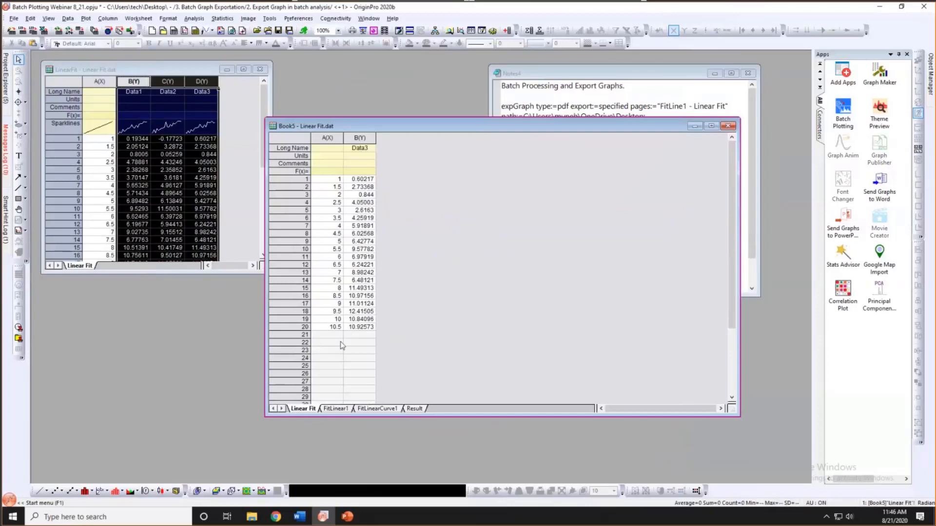
# - Review the sheets of the Book5 workbook: the Linear Fit data, the FitLinear1 report, FitLinearCurve1 and Result
pyautogui.click(331, 139)
pyautogui.moveTo(331, 139); pyautogui.dragTo(360, 139)
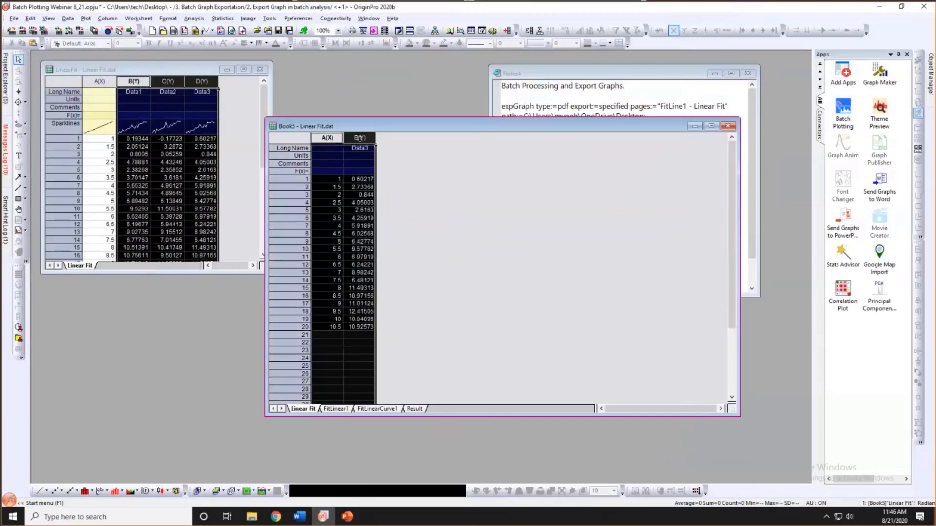
pyautogui.click(402, 235)
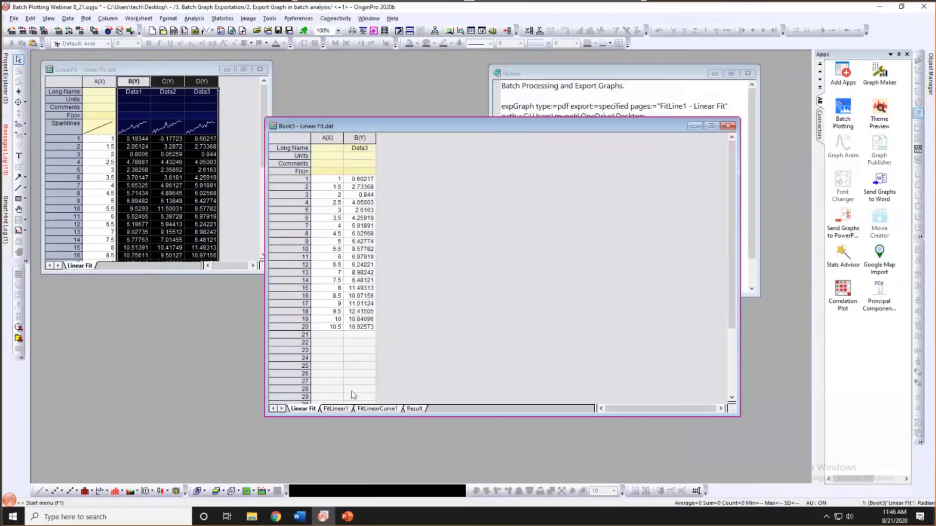
pyautogui.click(339, 409)
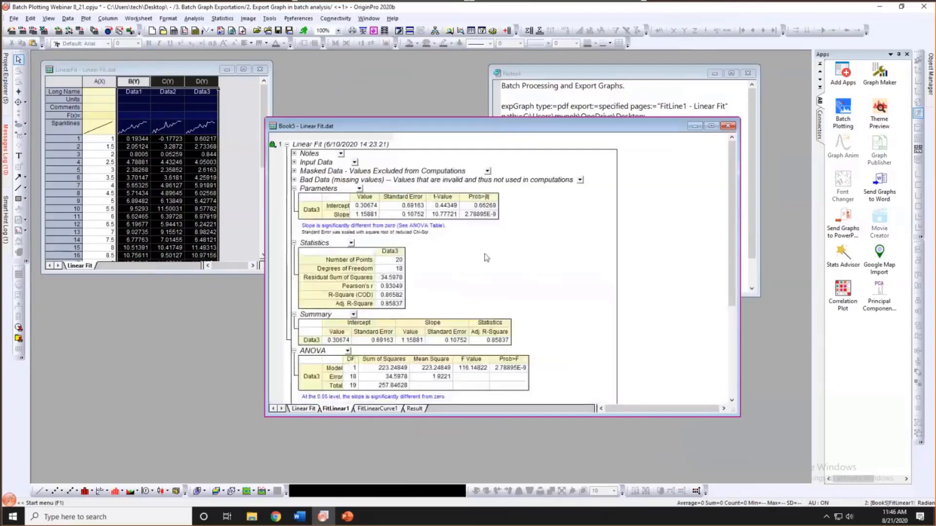
pyautogui.scroll(-3, 486, 257)
pyautogui.scroll(-3, 486, 257)
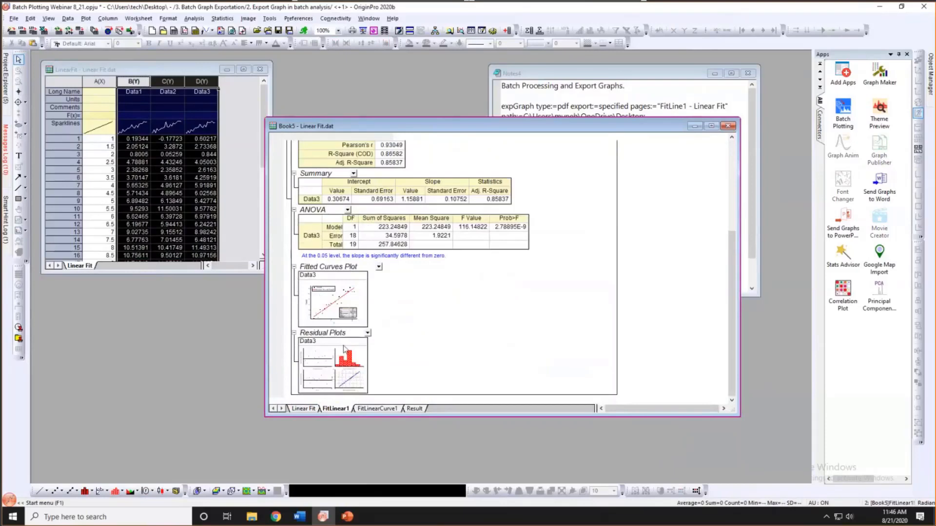
pyautogui.click(379, 408)
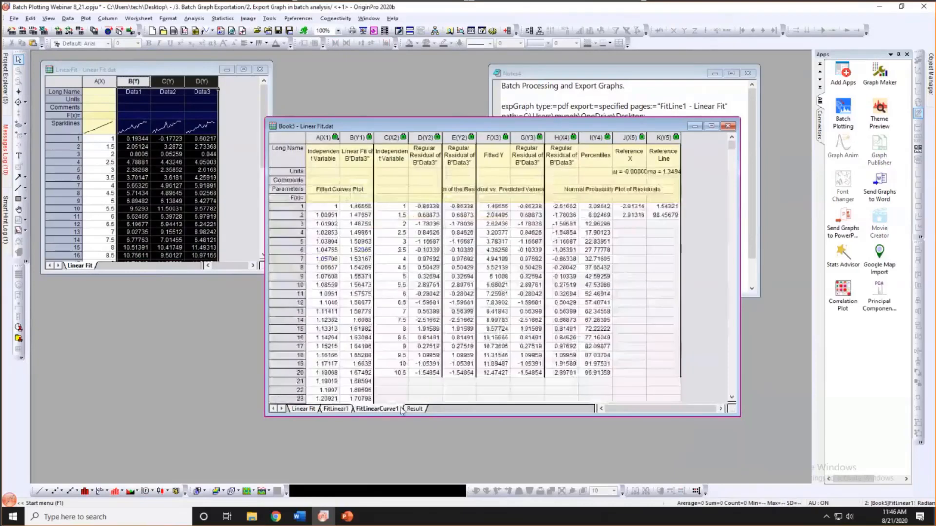
pyautogui.click(414, 409)
# - Return to the FitLinear1 report sheet, enlarge the Book5 window and preview the Fitted Curves Plot
pyautogui.click(336, 408)
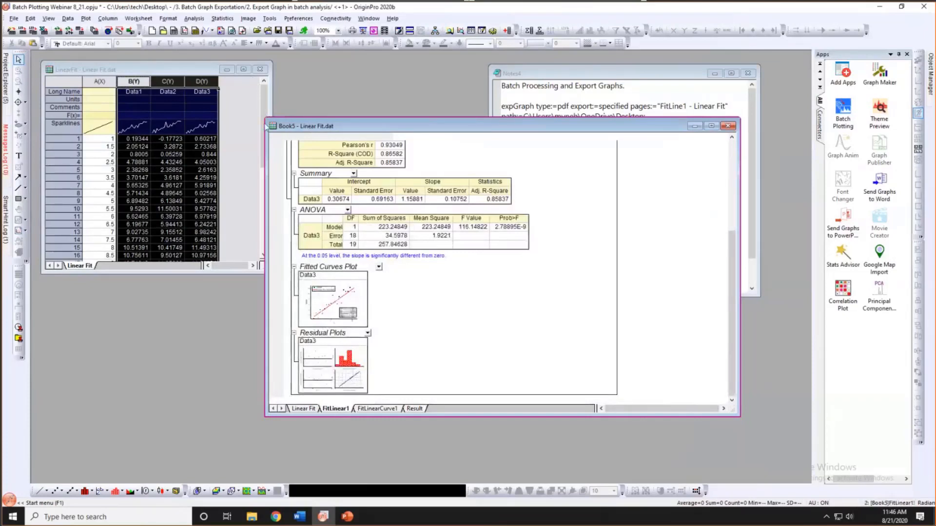
pyautogui.moveTo(265, 117); pyautogui.dragTo(254, 82)
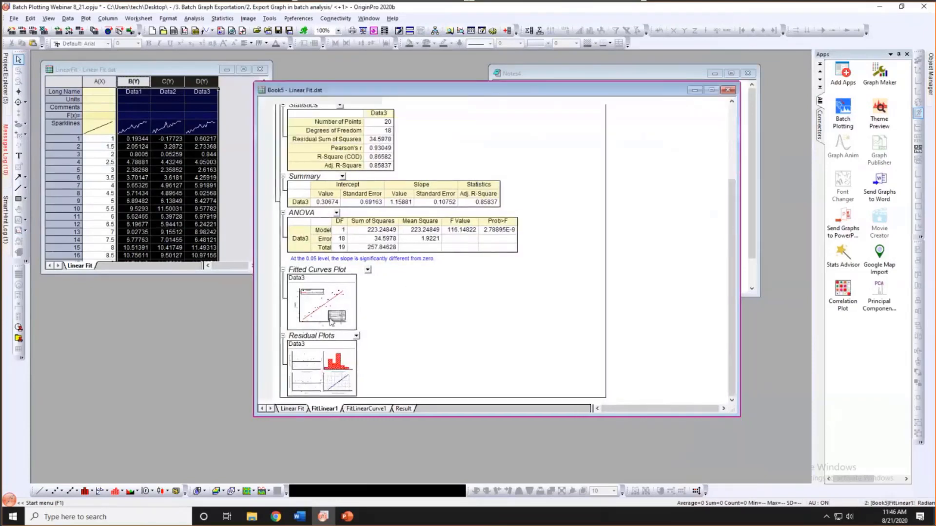
pyautogui.moveTo(322, 312)
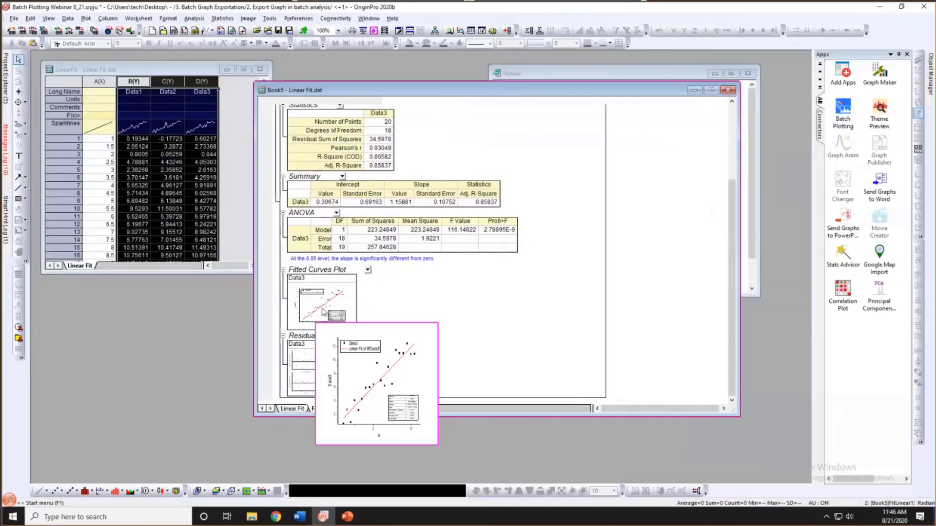
pyautogui.click(457, 300)
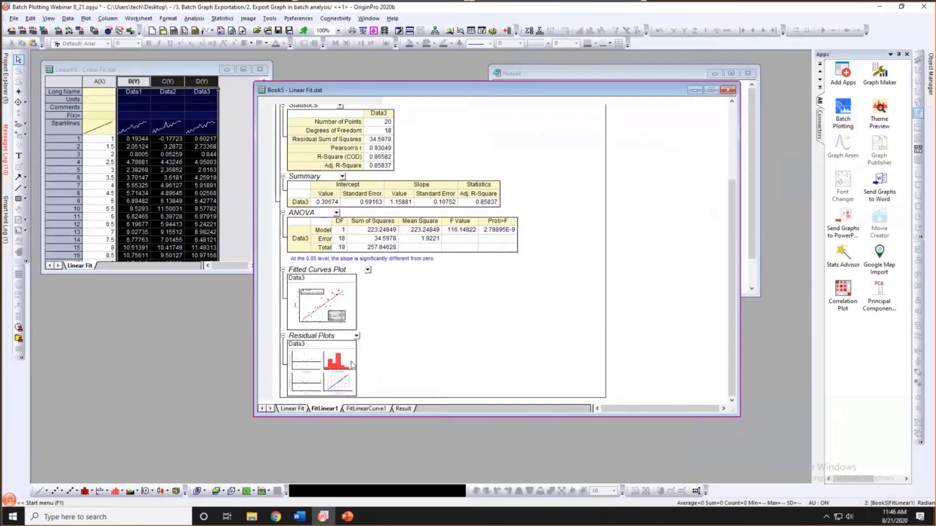
# - Highlight the Data1, Data2 and Data3 columns of the LinearFit workbook one after another, and clear the selection
pyautogui.click(185, 89)
pyautogui.click(138, 81)
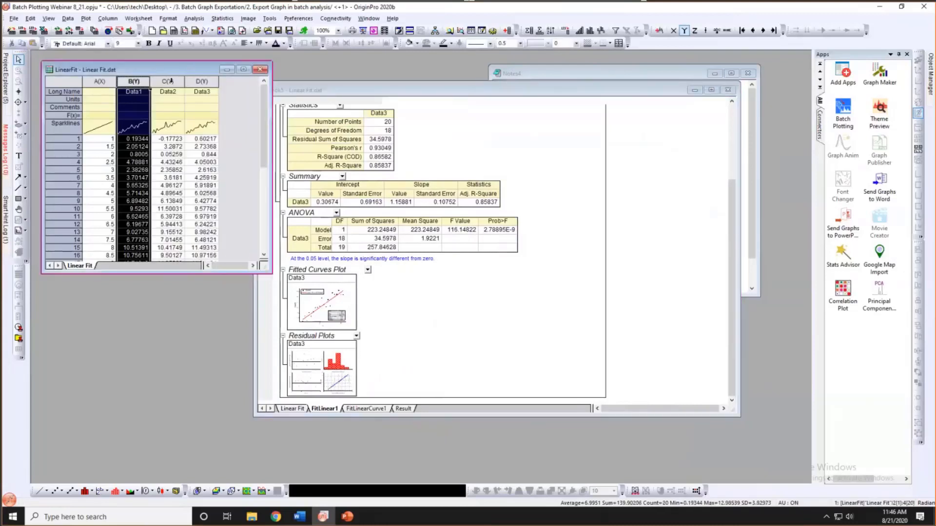
pyautogui.click(168, 81)
pyautogui.click(200, 82)
pyautogui.click(228, 102)
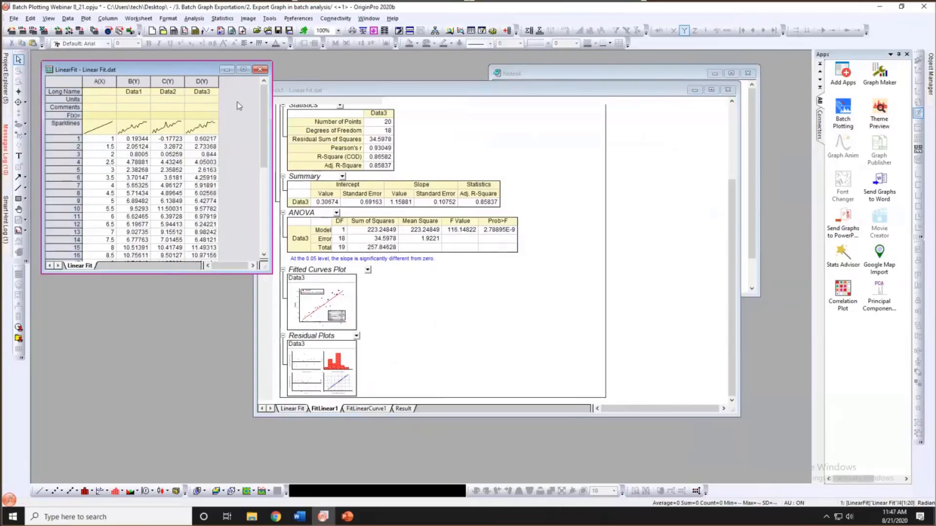
# - Move the Book5 workbook over the LinearFit workbook and narrow its window slightly, keeping the FitLinear1 report plots in view
pyautogui.moveTo(326, 90); pyautogui.dragTo(360, 92)
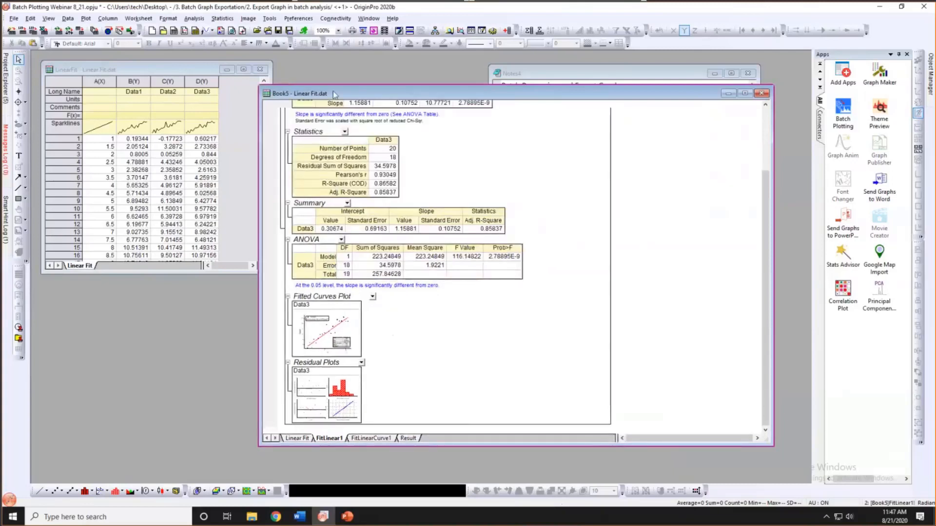
pyautogui.scroll(-2, 390, 179)
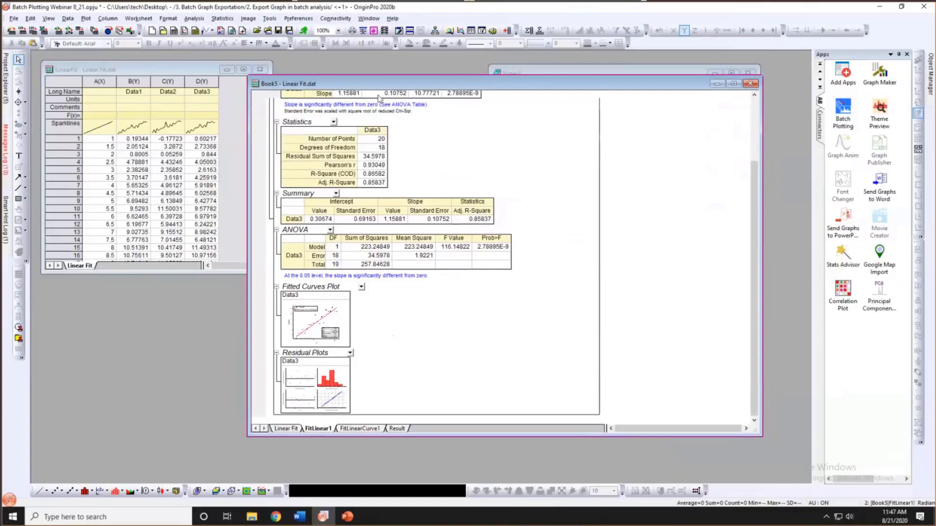
pyautogui.moveTo(309, 80); pyautogui.dragTo(228, 72)
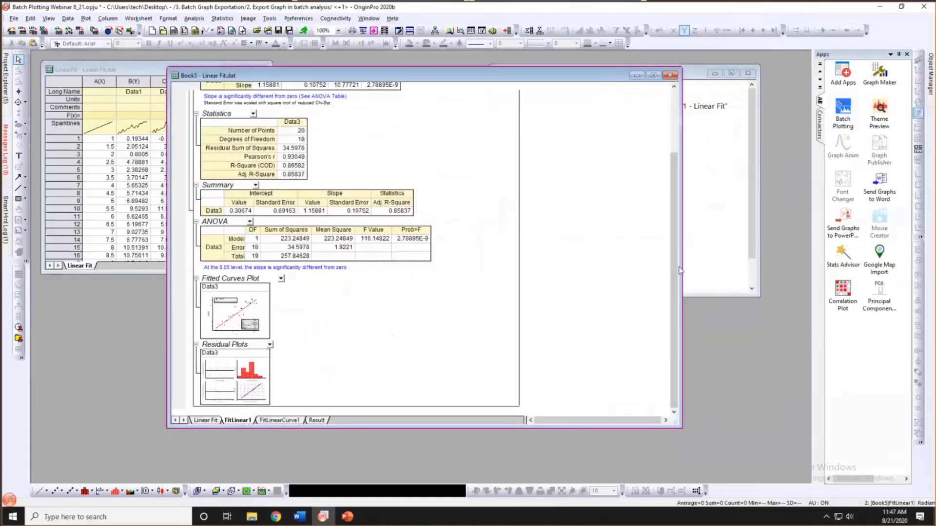
pyautogui.moveTo(680, 270); pyautogui.dragTo(669, 268)
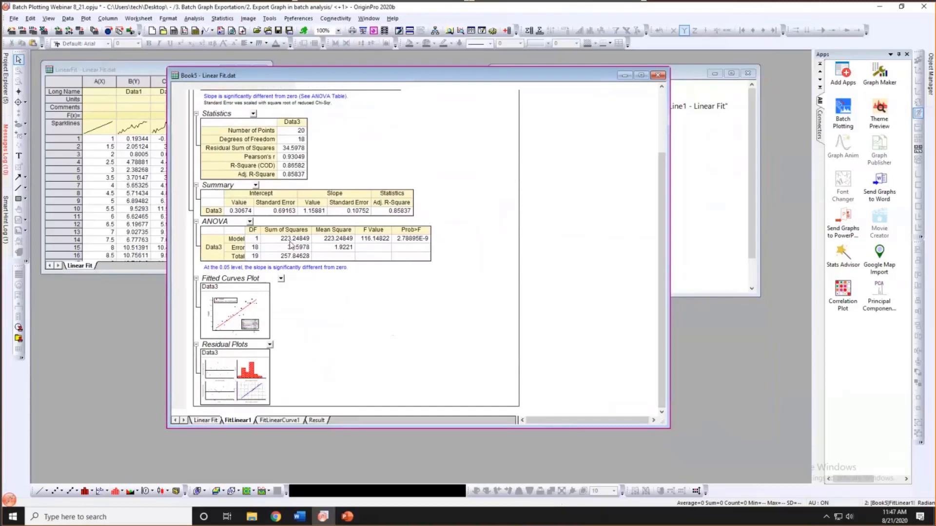
# - Open the Export Graphs dialog for the FitLinear1 report and set the image type to Portable Document Format (*.pdf)
pyautogui.click(14, 18)
pyautogui.moveTo(89, 225)
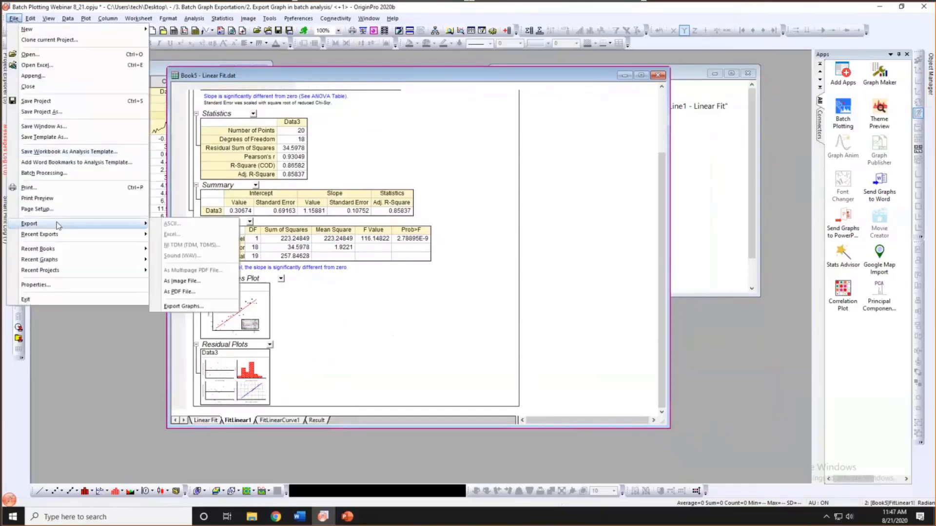
pyautogui.click(185, 309)
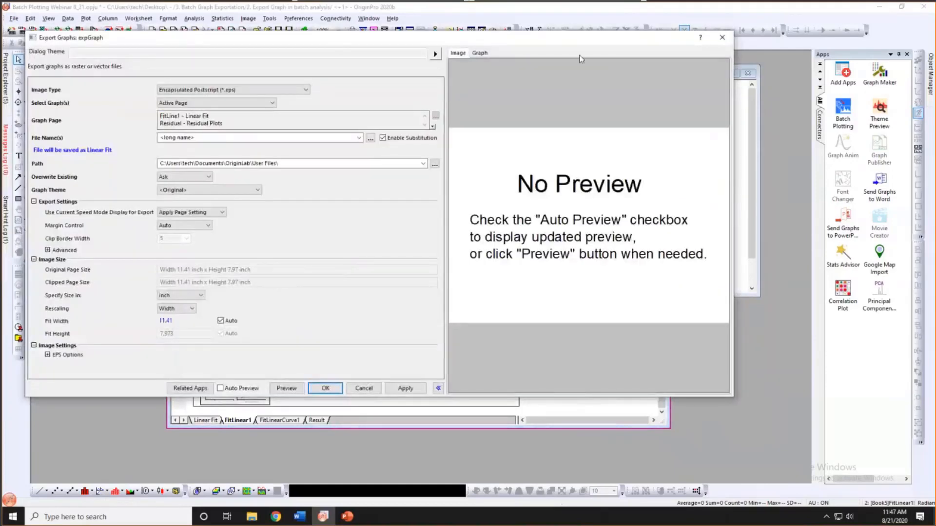
pyautogui.moveTo(334, 40); pyautogui.dragTo(592, 53)
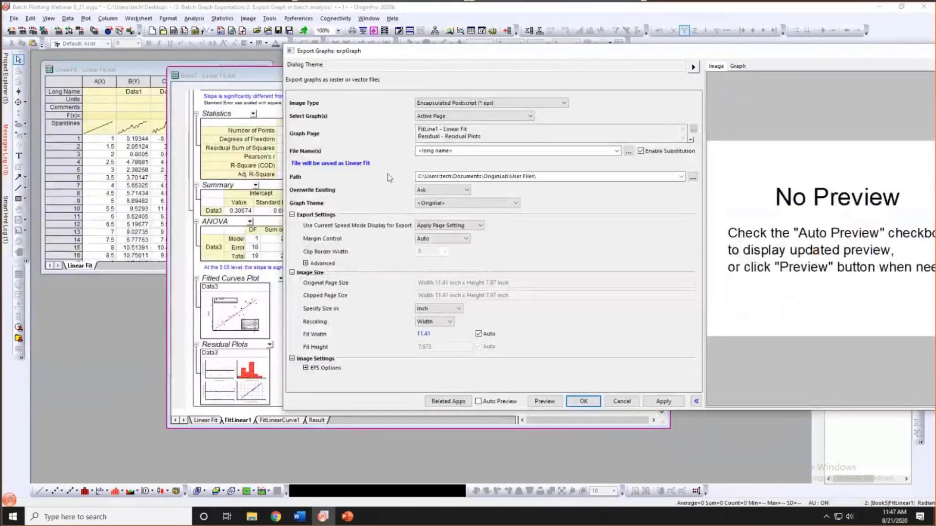
pyautogui.click(468, 103)
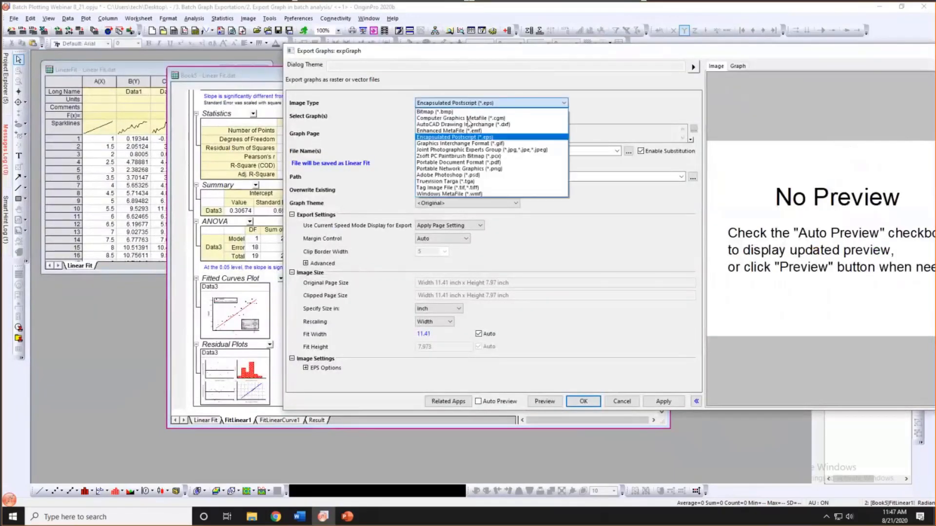
pyautogui.click(466, 163)
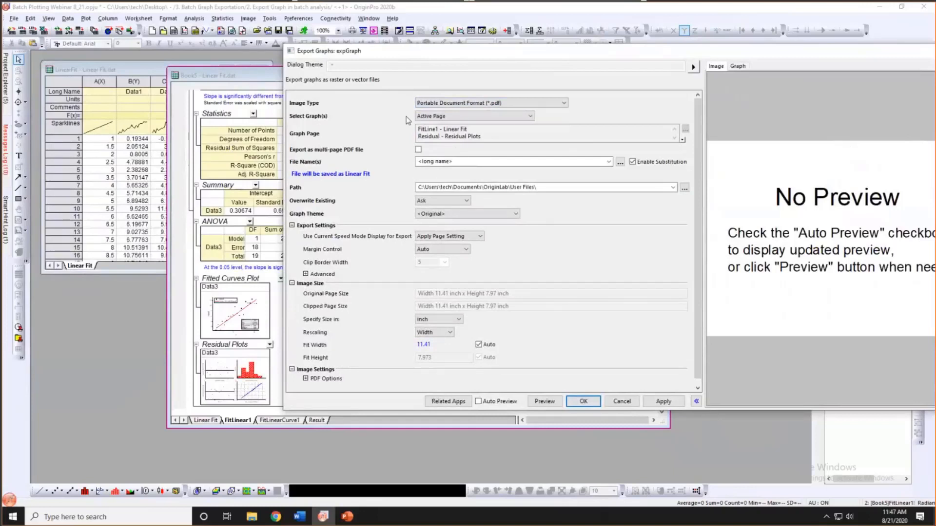
# - Set the graph selection to Specified and remove Residual - Residual Plots from the graph pages, leaving only FitLine1 - Linear Fit
pyautogui.click(437, 118)
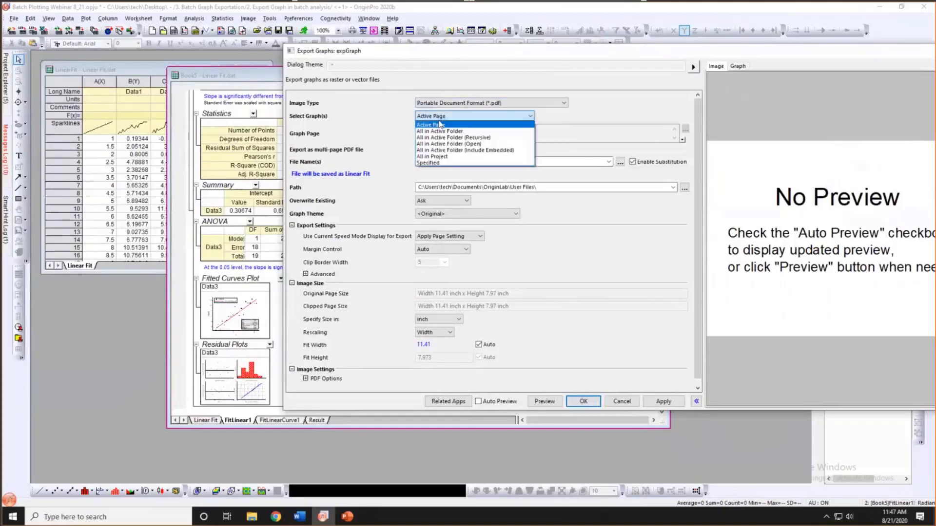
pyautogui.click(439, 160)
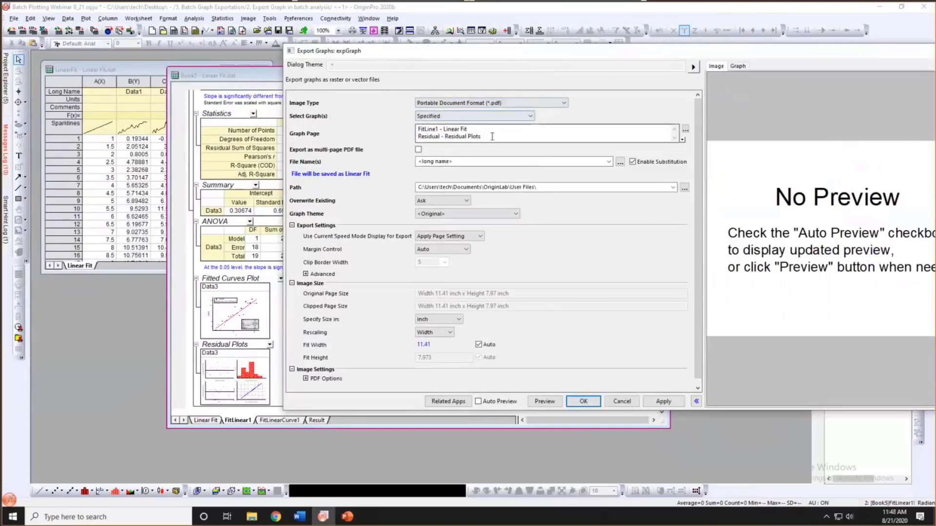
pyautogui.moveTo(484, 136); pyautogui.dragTo(397, 133)
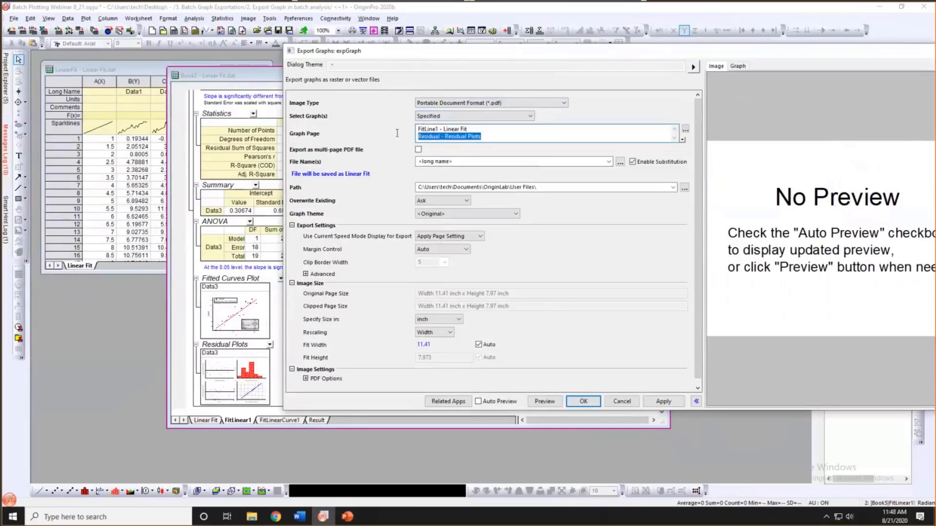
pyautogui.press('Delete')
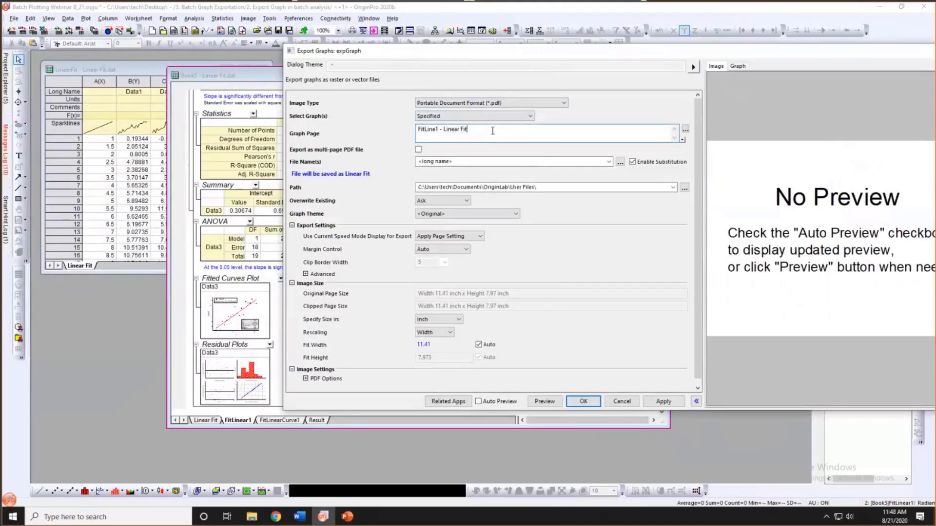
# - Set the export path to the BatchPlotting folder on the desktop
pyautogui.moveTo(374, 57); pyautogui.dragTo(228, 60)
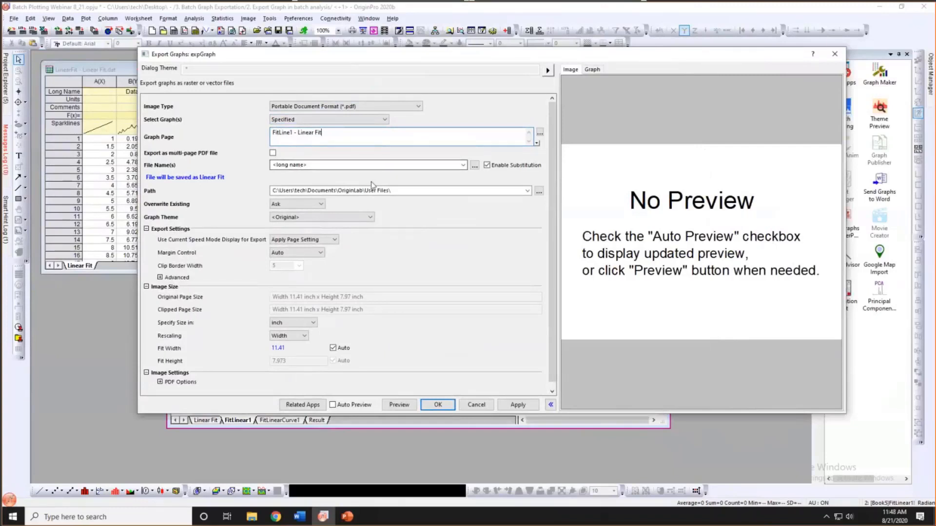
pyautogui.click(539, 193)
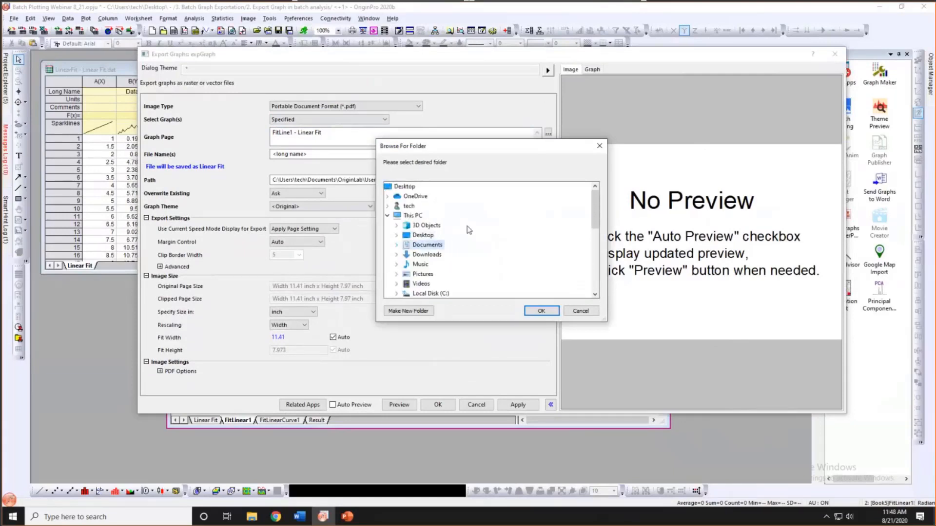
pyautogui.scroll(-5, 469, 229)
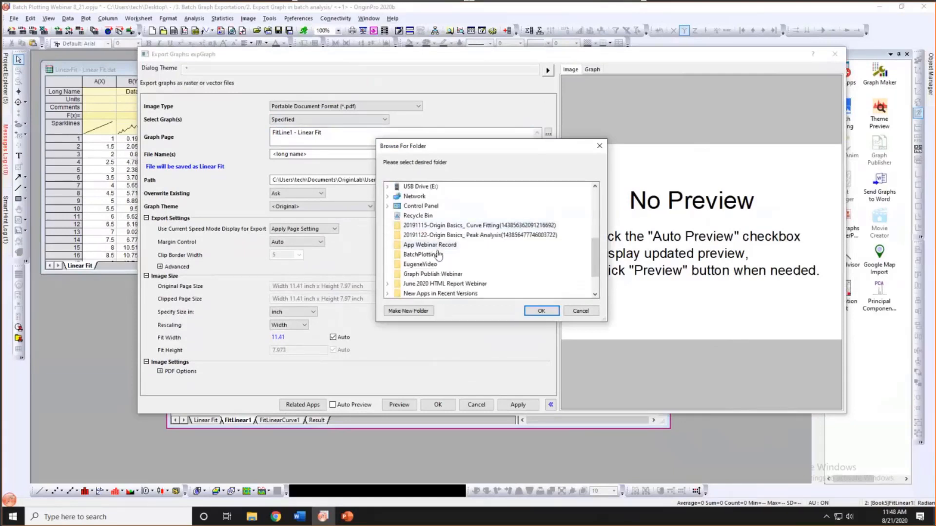
pyautogui.click(438, 255)
pyautogui.click(527, 312)
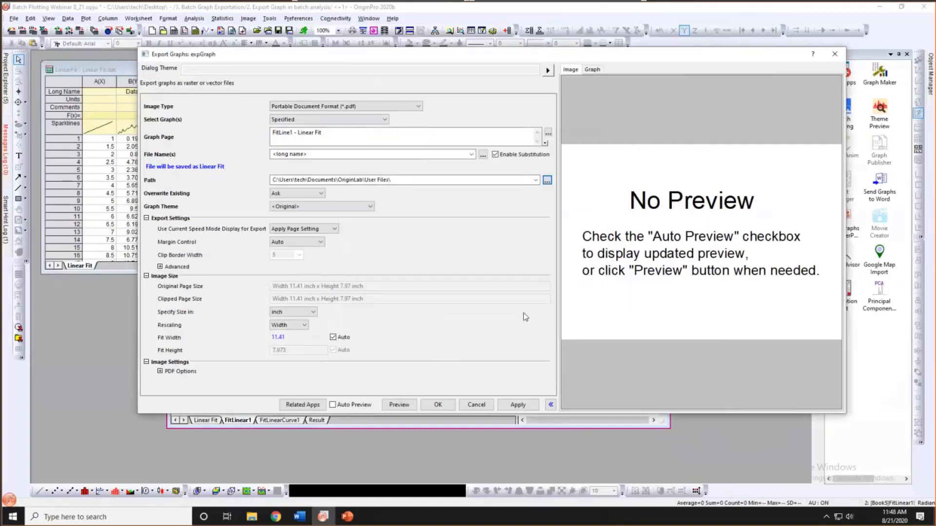
# - Switch to File Explorer and delete all existing files from the BatchPlotting folder
pyautogui.click(252, 516)
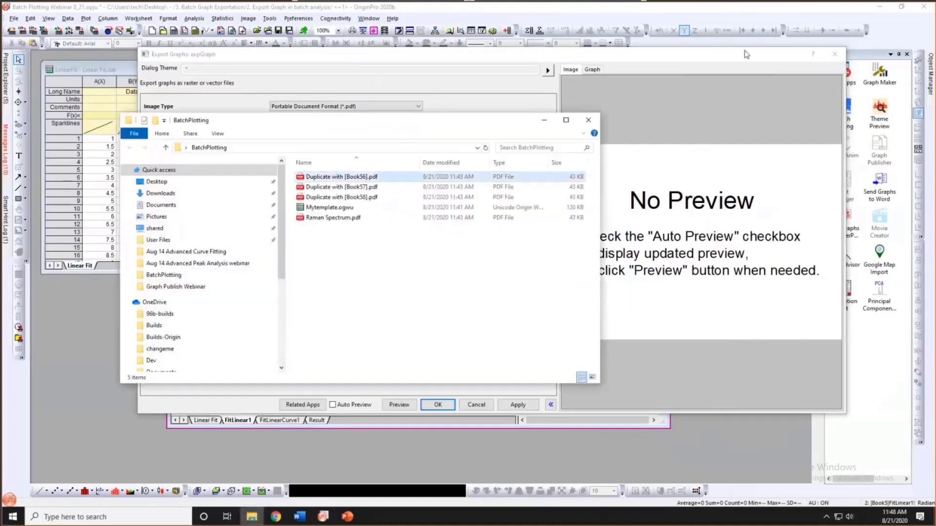
pyautogui.moveTo(492, 120); pyautogui.dragTo(724, 69)
pyautogui.click(580, 125)
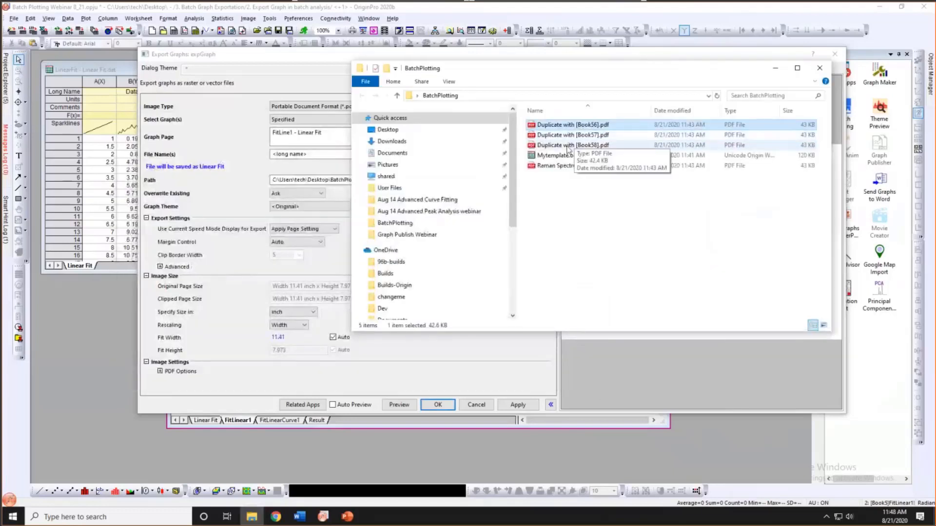
pyautogui.keyDown('shift'); pyautogui.click(551, 168); pyautogui.keyUp('shift')
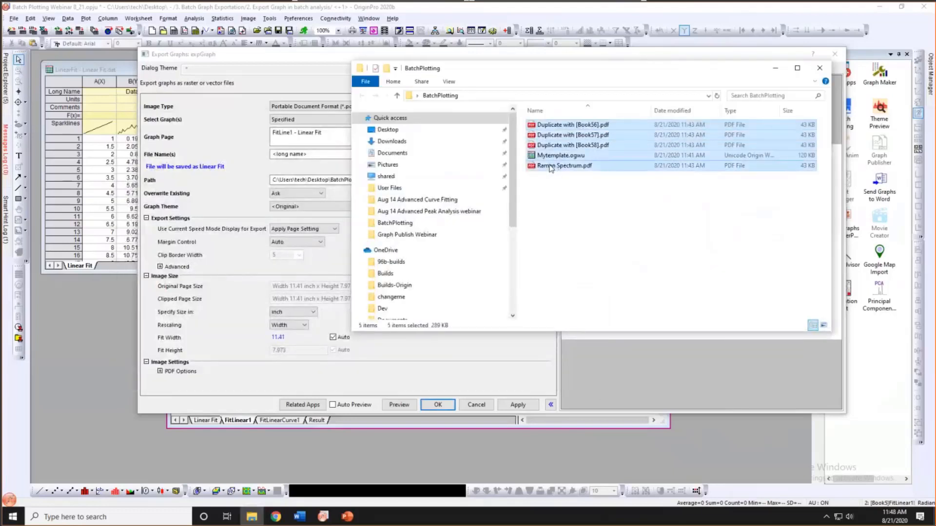
pyautogui.press('Delete')
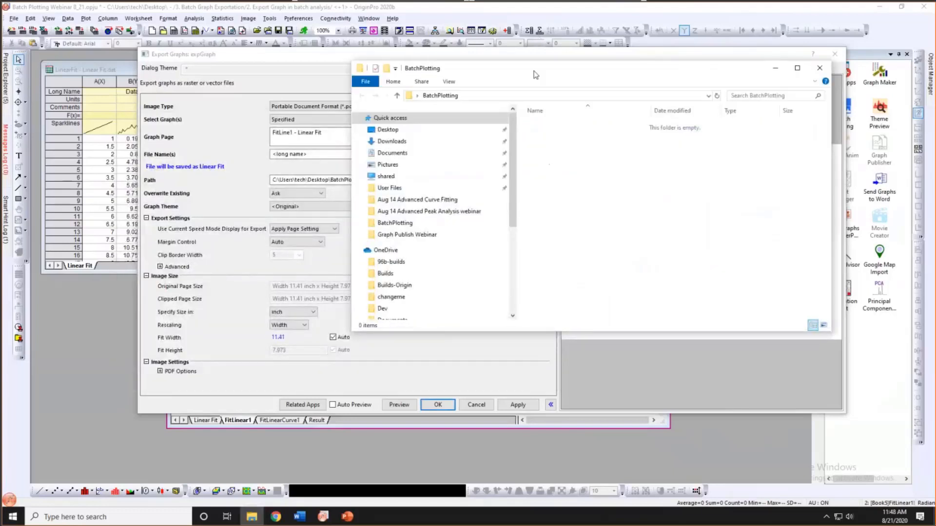
# - Move the BatchPlotting folder window aside, return to Origin and apply the Export Graphs settings to the linear fit graph
pyautogui.moveTo(415, 66); pyautogui.dragTo(499, 46)
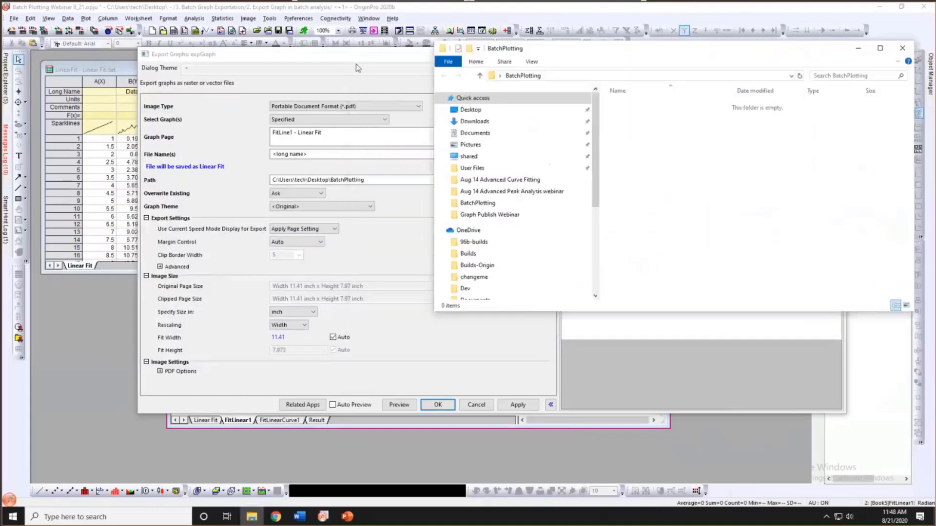
pyautogui.click(414, 278)
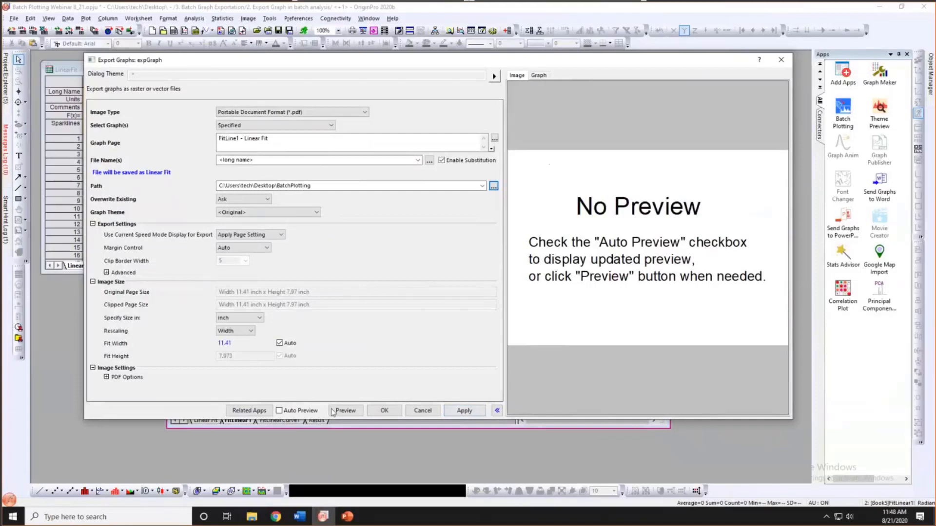
pyautogui.click(465, 411)
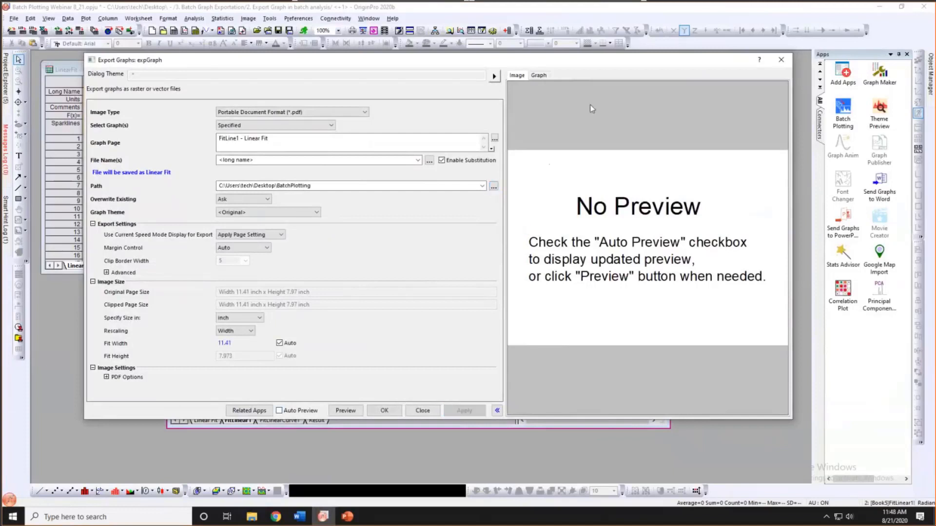
# - Switch to File Explorer to check the exported Linear Fit.pdf in the BatchPlotting folder, and return to Origin
pyautogui.click(252, 516)
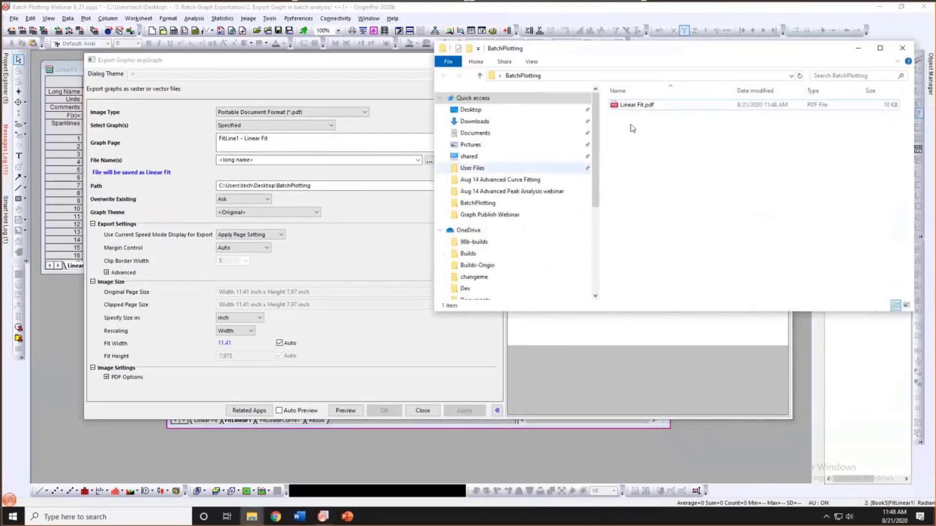
pyautogui.click(636, 105)
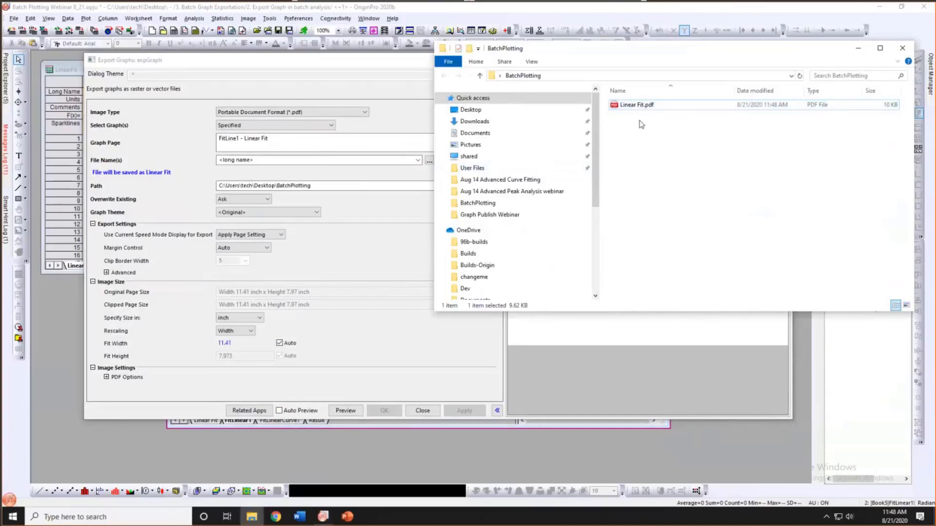
pyautogui.click(858, 48)
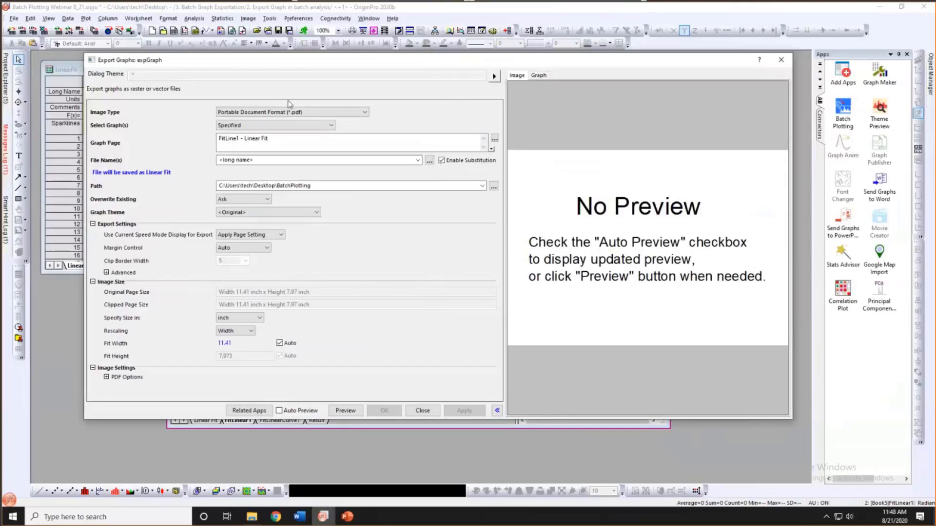
# - Generate the LabTalk script for the current graph export settings, copy the expGraph command line, and close the Export Graphs dialog
pyautogui.click(495, 77)
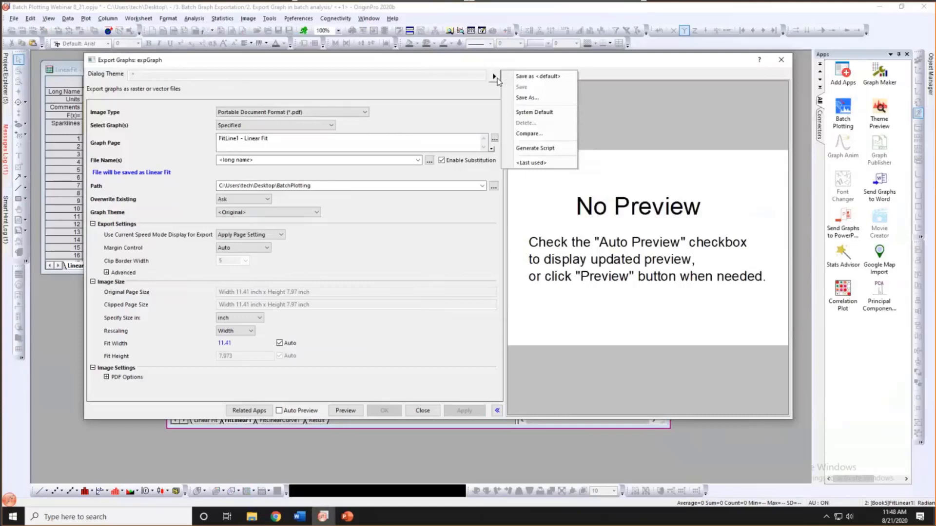
pyautogui.click(538, 148)
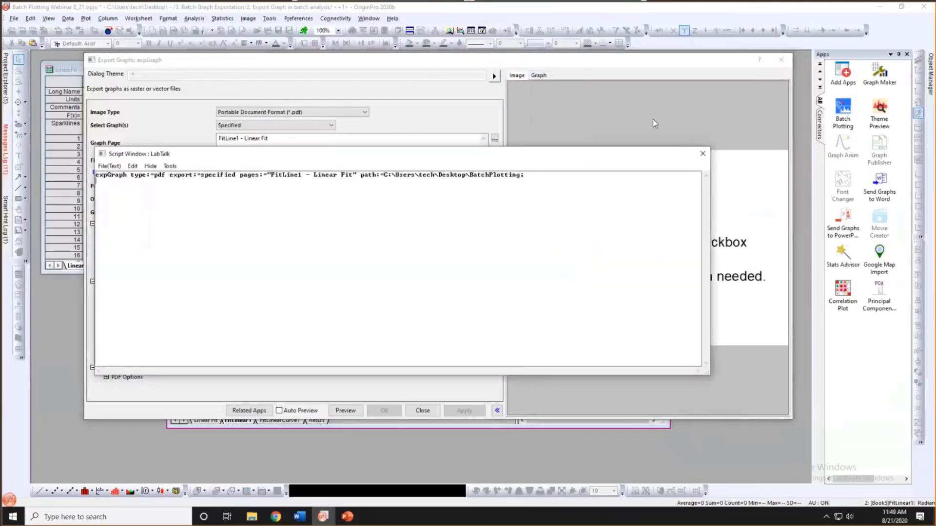
pyautogui.moveTo(525, 176); pyautogui.dragTo(97, 176)
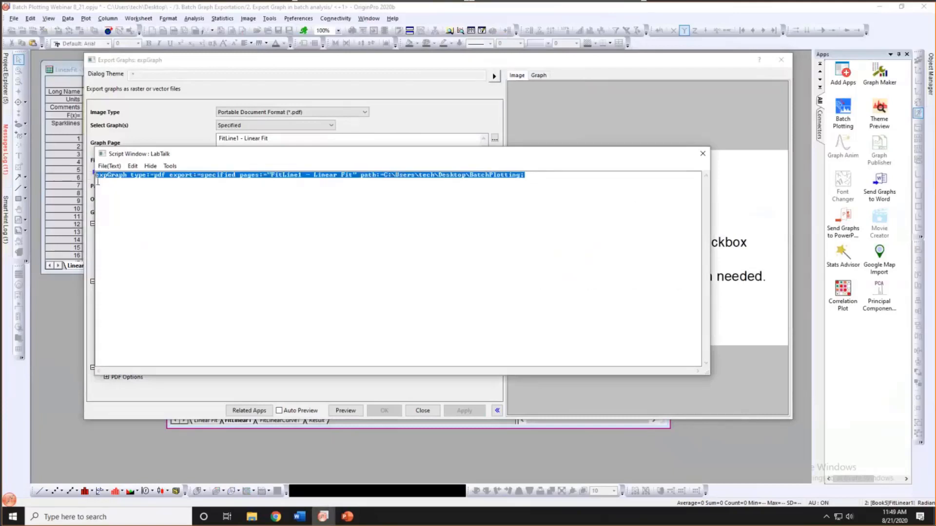
pyautogui.click(780, 59)
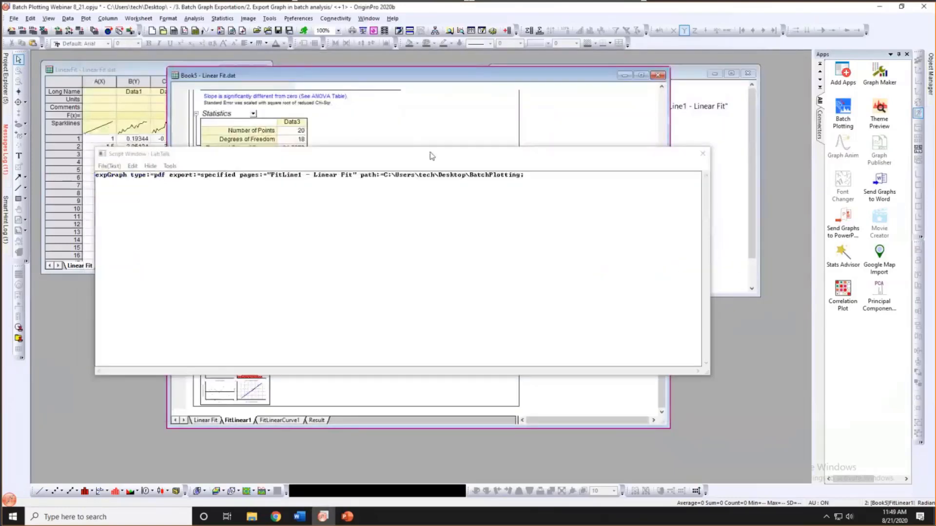
# - Move the Script Window away from the report, look through the available window commands, and close the Script Window
pyautogui.moveTo(430, 156); pyautogui.dragTo(509, 236)
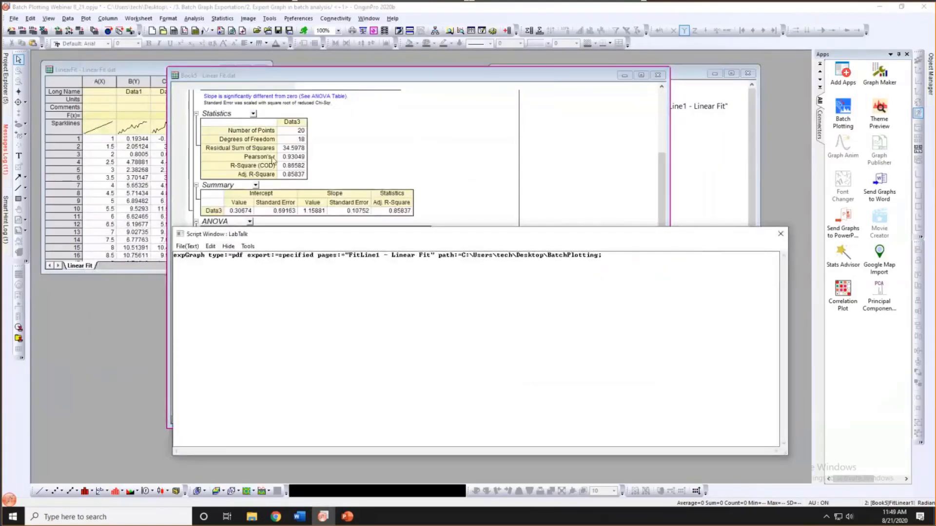
pyautogui.click(367, 19)
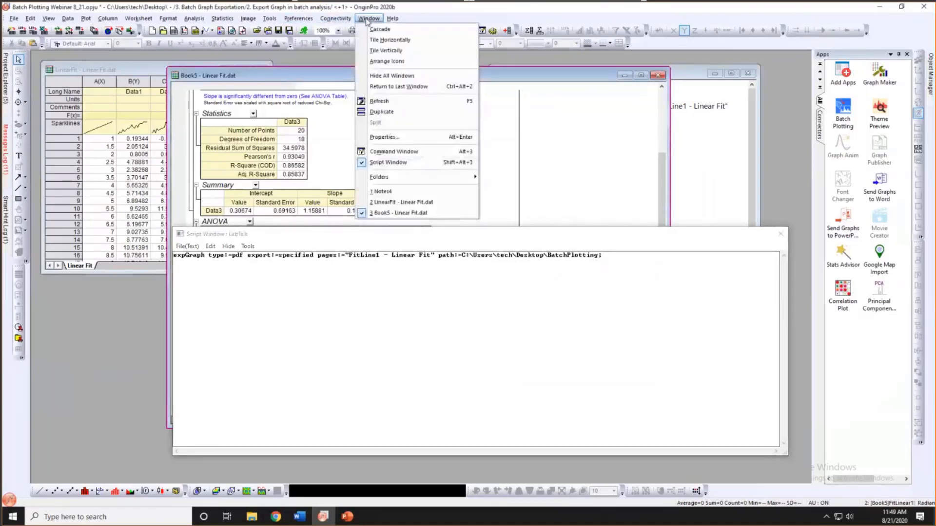
pyautogui.click(335, 256)
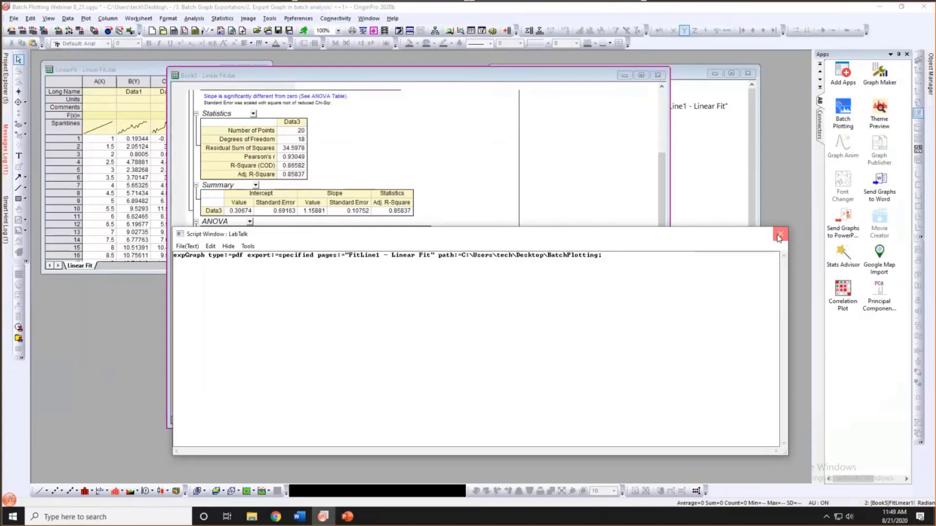
pyautogui.click(779, 235)
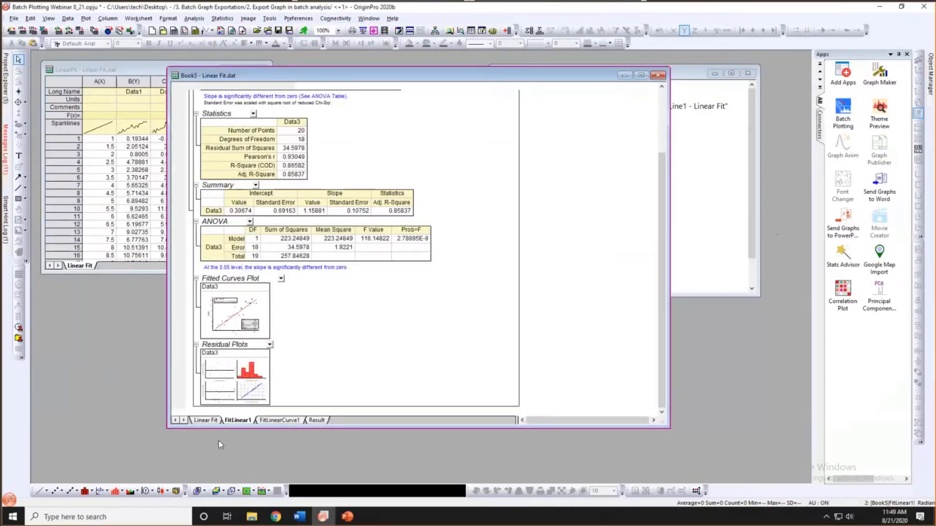
# - Show Book5's Linear Fit data sheet and open Batch Processing with the mode Repeatedly Import into Active Analysis Template Window
pyautogui.click(205, 420)
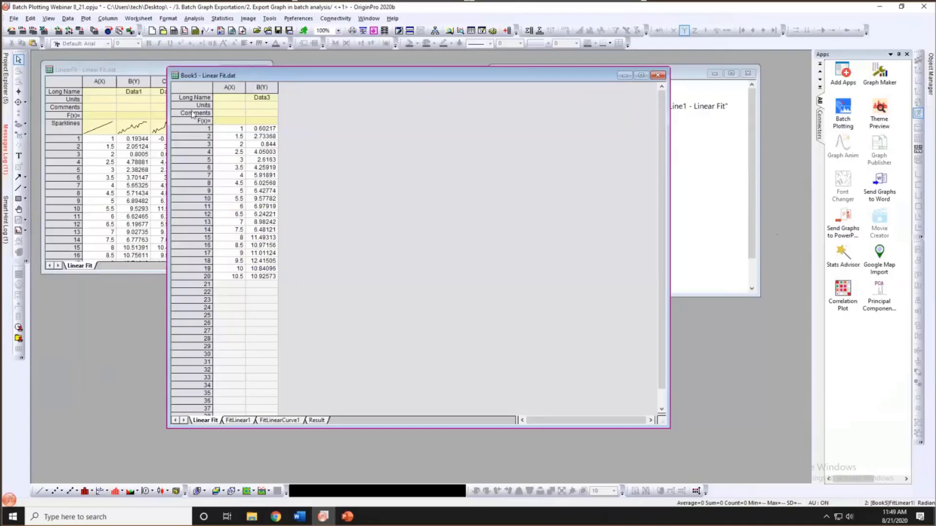
pyautogui.moveTo(191, 111); pyautogui.dragTo(164, 136)
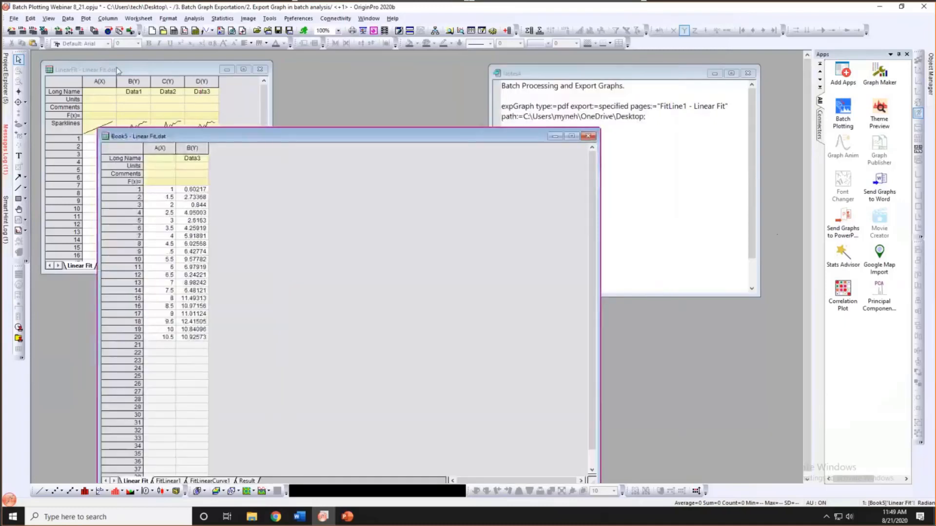
pyautogui.click(96, 34)
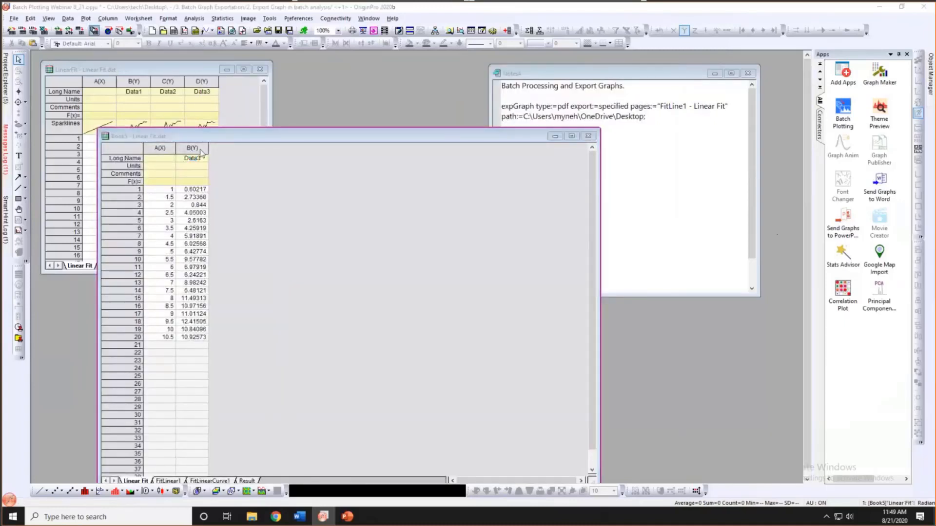
pyautogui.moveTo(414, 61); pyautogui.dragTo(439, 50)
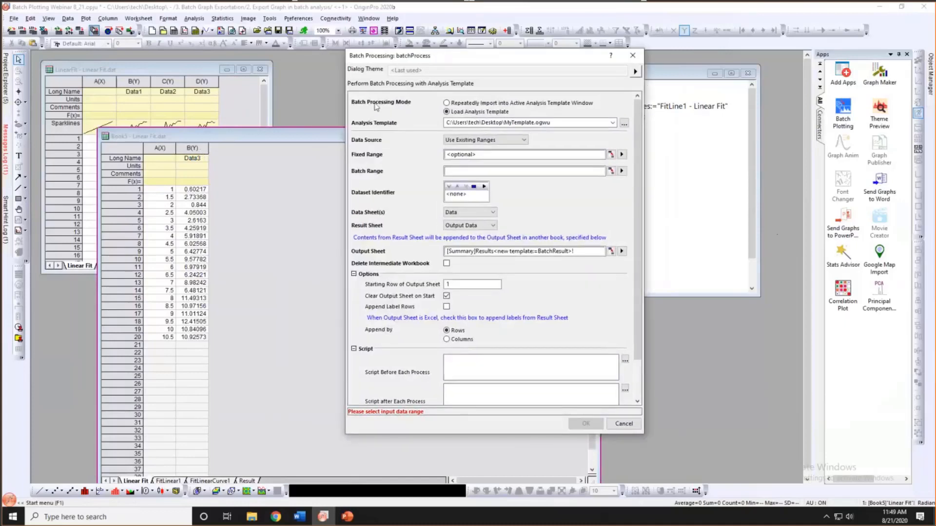
pyautogui.click(447, 104)
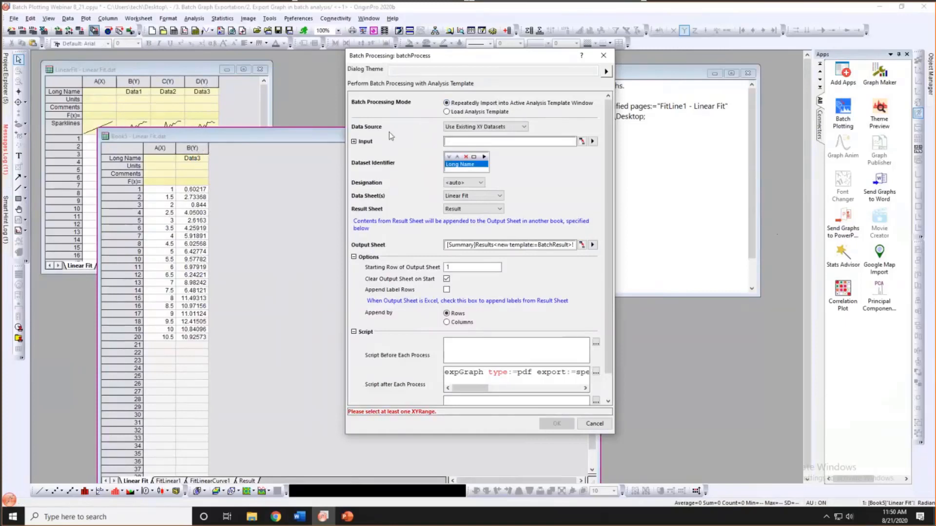
# - Set the batch input to columns Data1 through Data3 of the LinearFit workbook
pyautogui.click(583, 142)
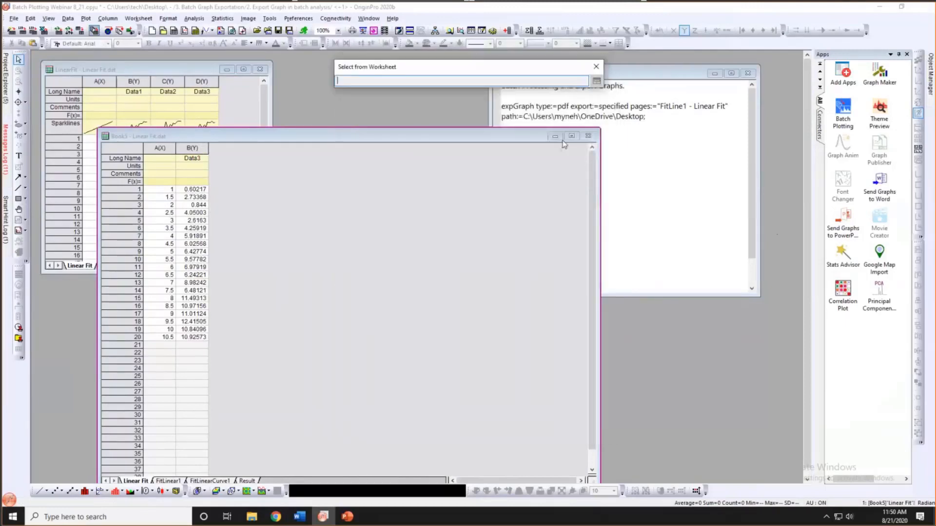
pyautogui.click(188, 72)
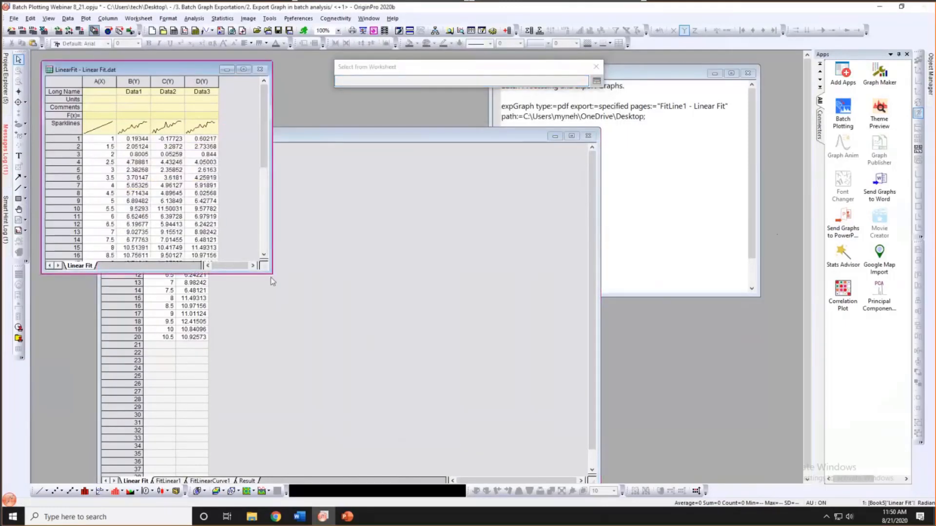
pyautogui.moveTo(271, 273); pyautogui.dragTo(275, 394)
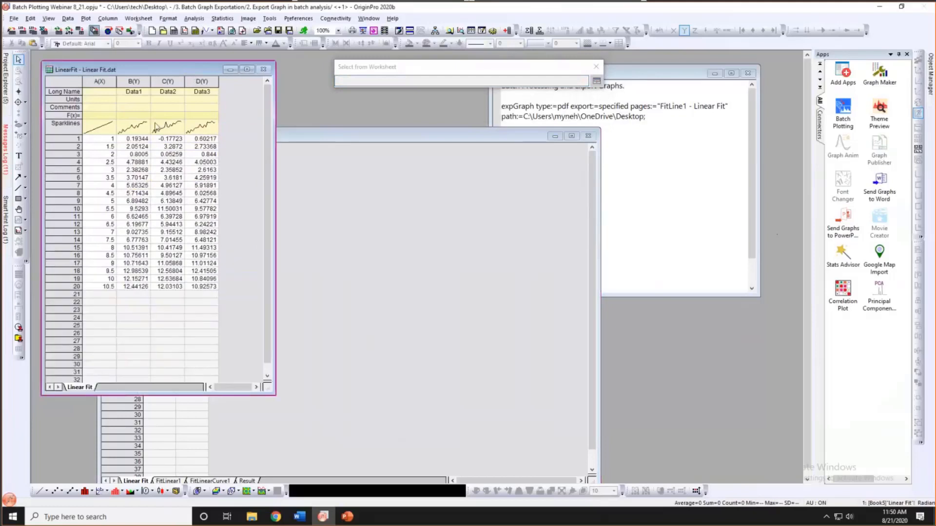
pyautogui.moveTo(134, 81); pyautogui.dragTo(202, 81)
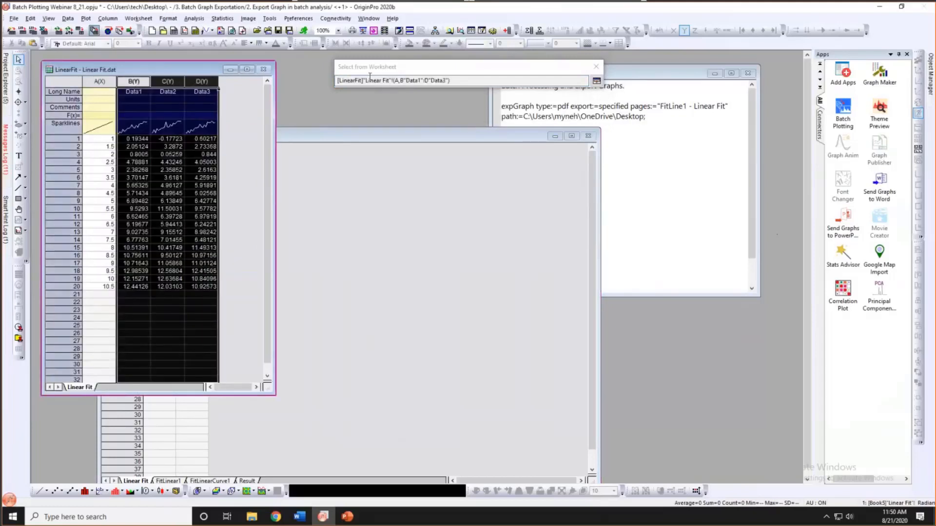
pyautogui.click(596, 81)
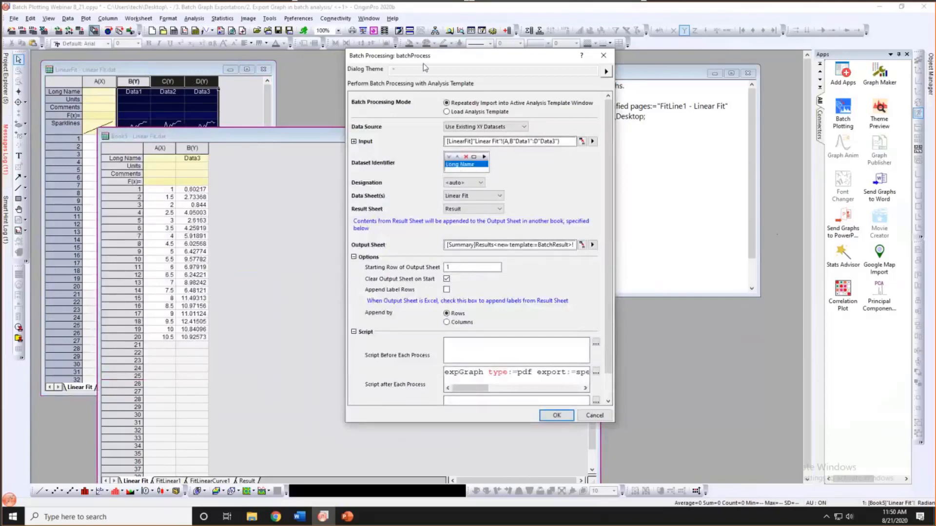
# - Replace the Script after Each Process with the copied expGraph command exporting FitLine1 - Linear Fit as PDF to C:\Users\tech\Desktop\BatchPlotting
pyautogui.moveTo(439, 57); pyautogui.dragTo(347, 44)
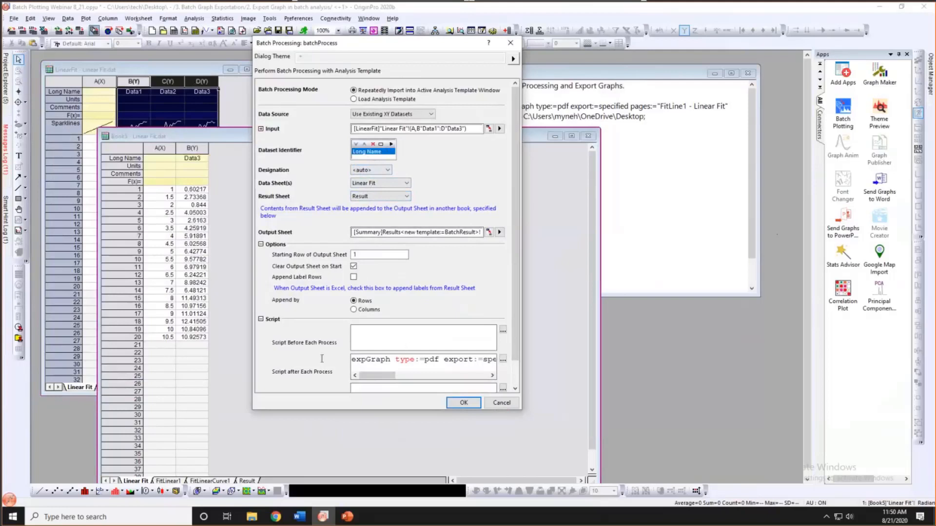
pyautogui.scroll(-1, 323, 359)
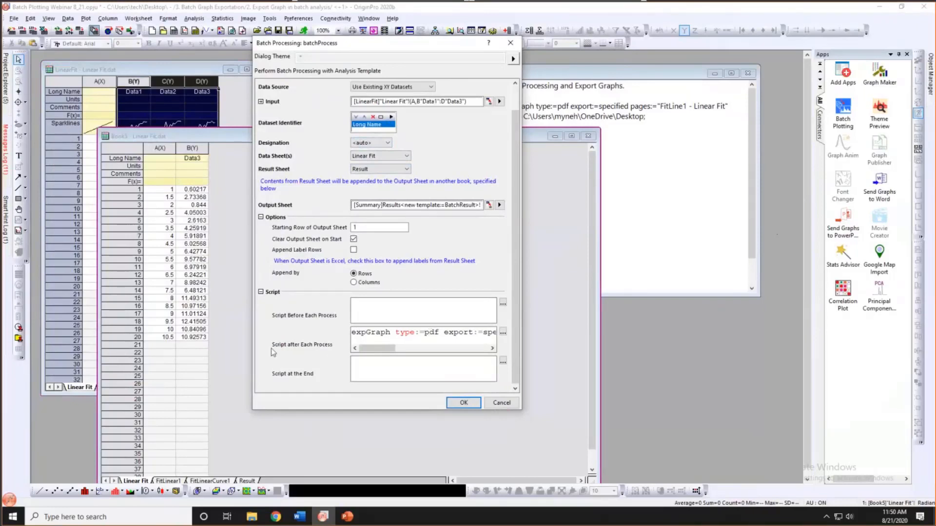
pyautogui.click(503, 332)
pyautogui.moveTo(475, 177); pyautogui.dragTo(202, 171)
pyautogui.write('expGraph type:=pdf export:=specified pages:="FitLine1 - Linear Fit" path:=C:\\Users\\tech\\Desktop\\BatchPlotting;')
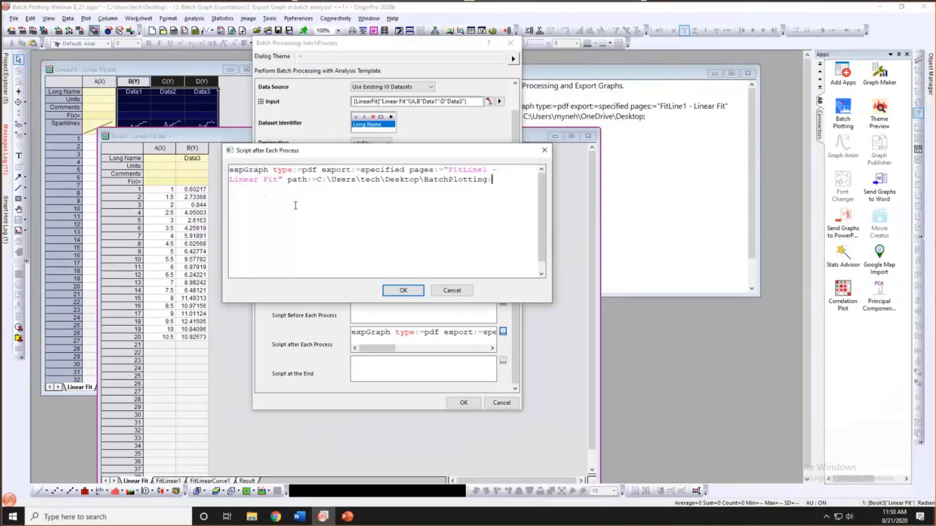
pyautogui.click(412, 292)
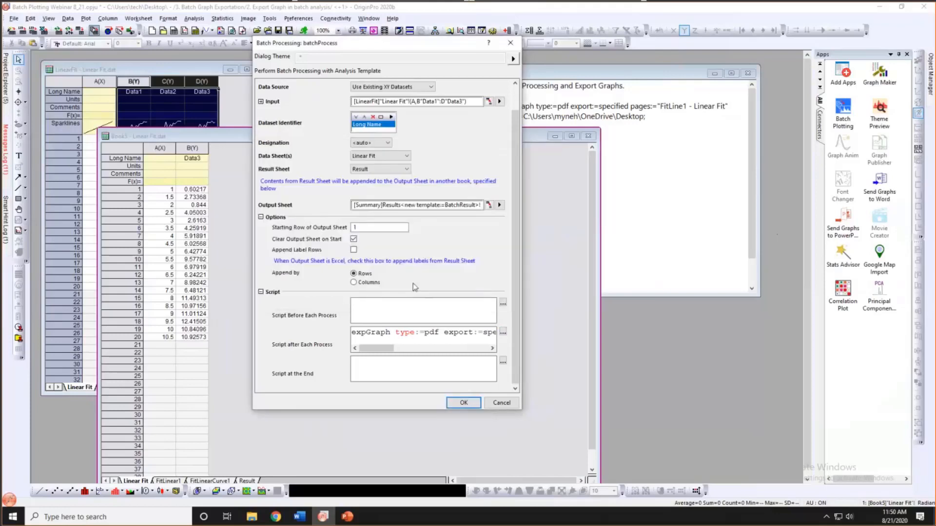
# - Run the batch processing, choosing automatic renaming over replacing the existing Linear Fit.pdf for all three datasets
pyautogui.click(462, 403)
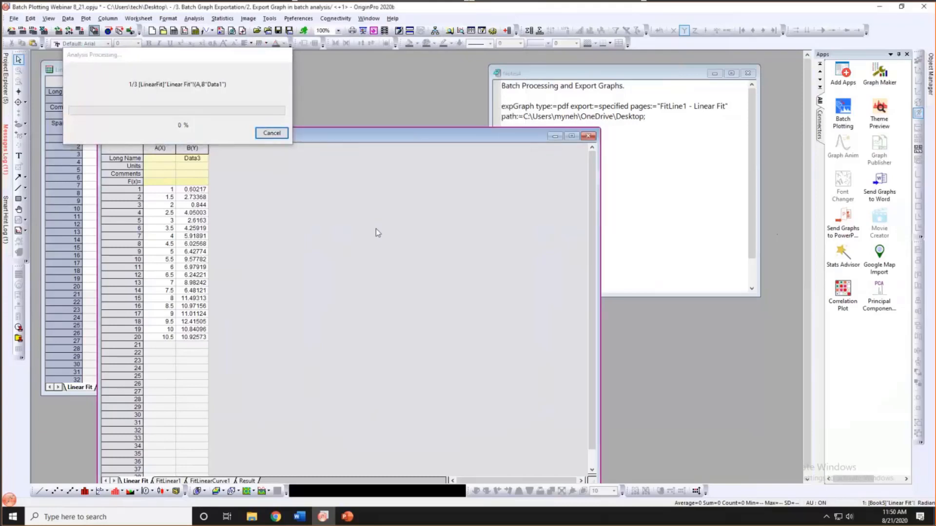
pyautogui.moveTo(408, 204); pyautogui.dragTo(330, 167)
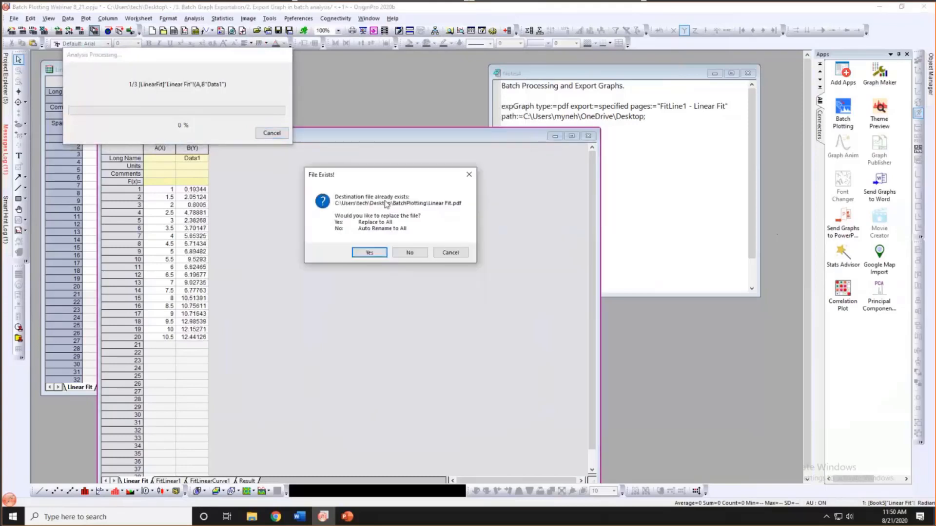
pyautogui.click(409, 253)
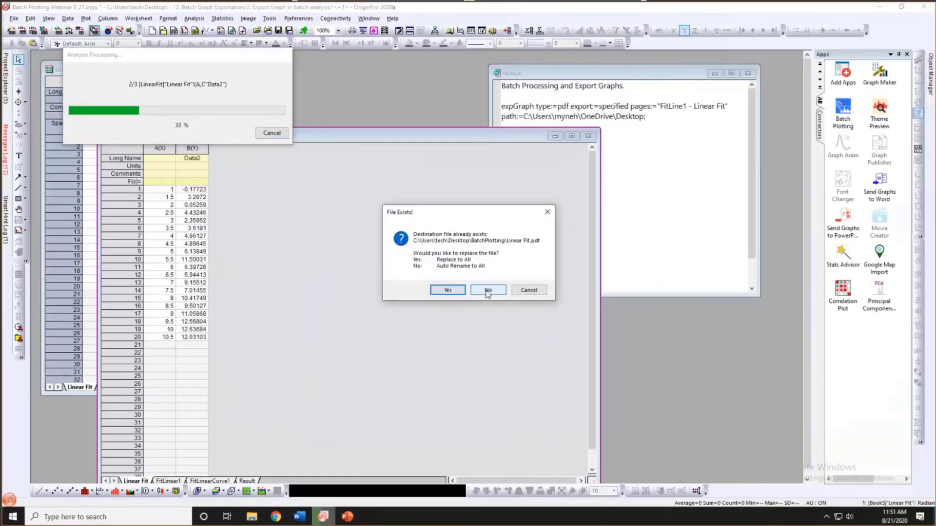
pyautogui.click(488, 291)
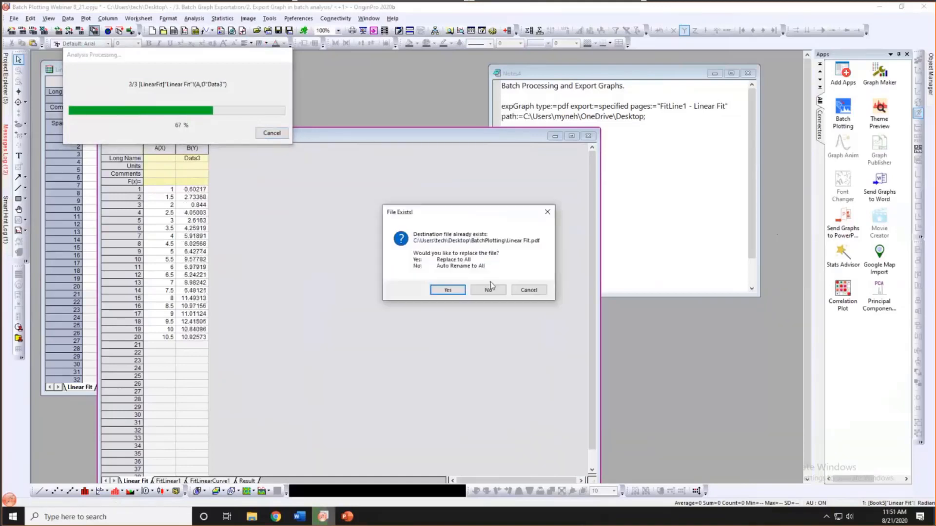
pyautogui.click(492, 291)
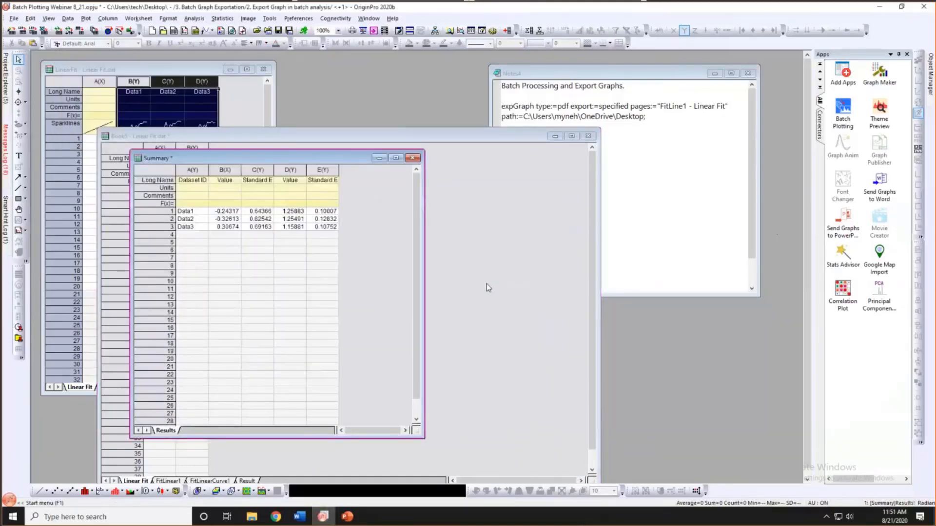
# - Switch to File Explorer to check the PDFs exported by the batch run in the BatchPlotting folder, and return to Origin
pyautogui.click(252, 518)
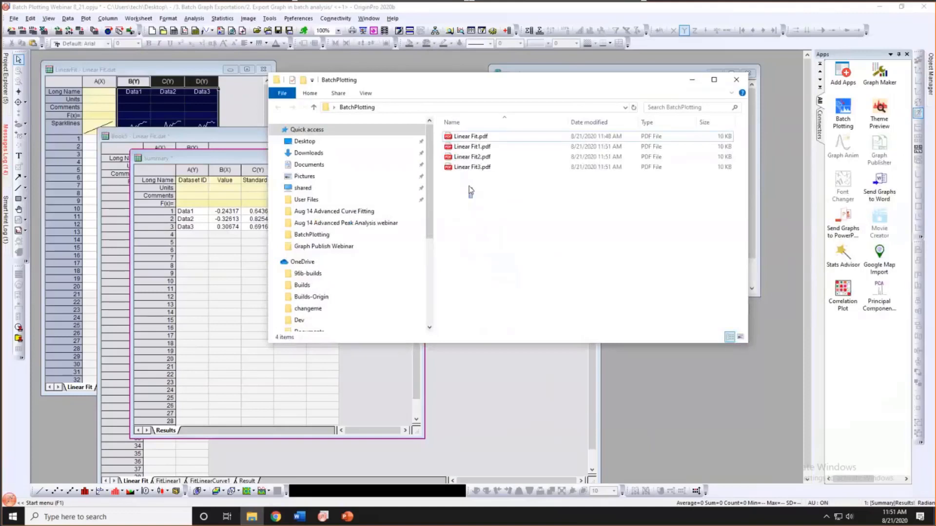
pyautogui.moveTo(471, 191); pyautogui.dragTo(469, 144)
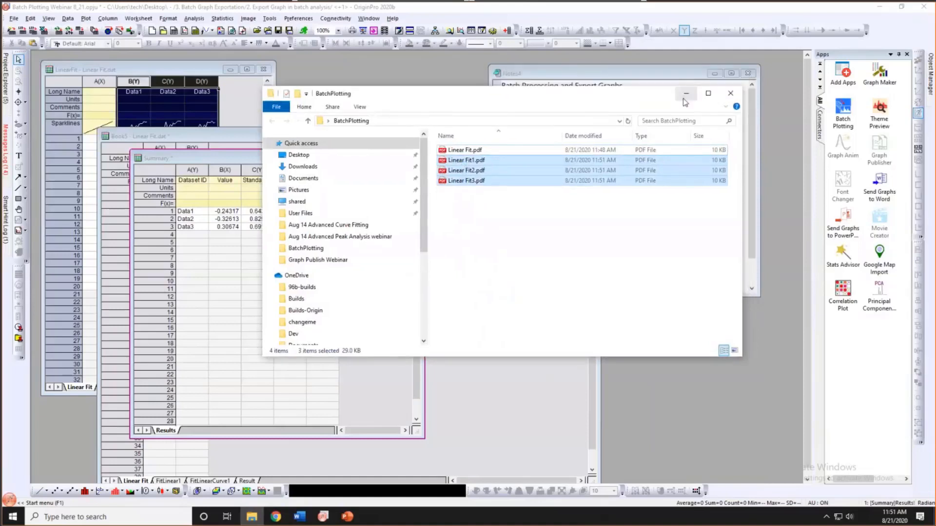
pyautogui.click(684, 96)
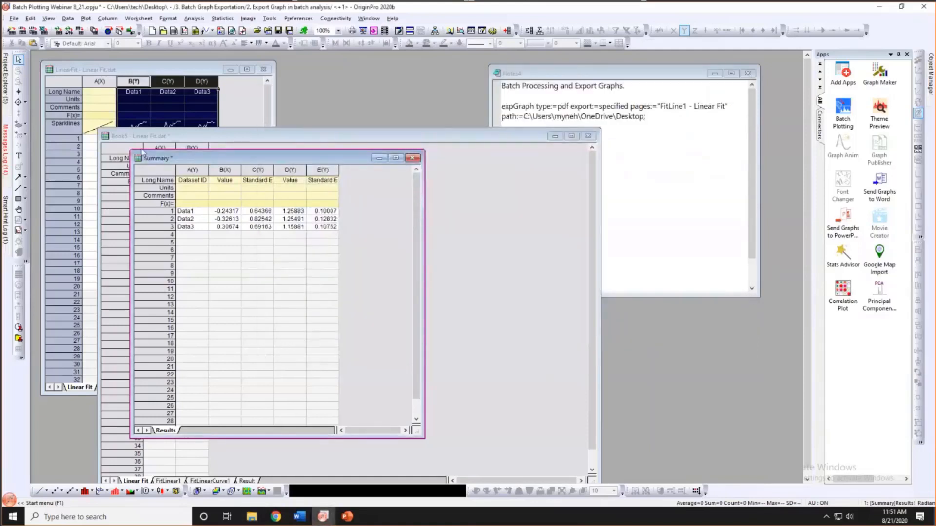
# - Move the Summary workbook up in the workspace and reveal the project's folder tree
pyautogui.moveTo(175, 160); pyautogui.dragTo(148, 101)
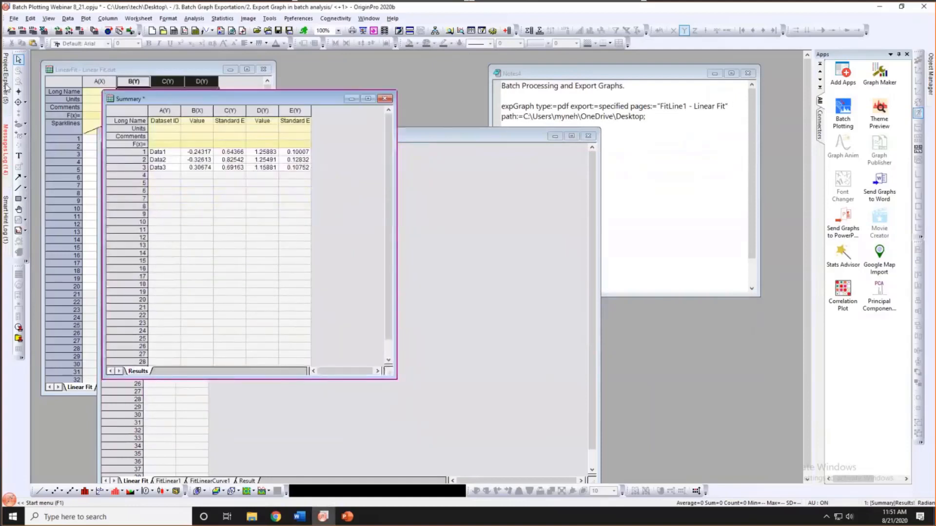
pyautogui.moveTo(7, 88)
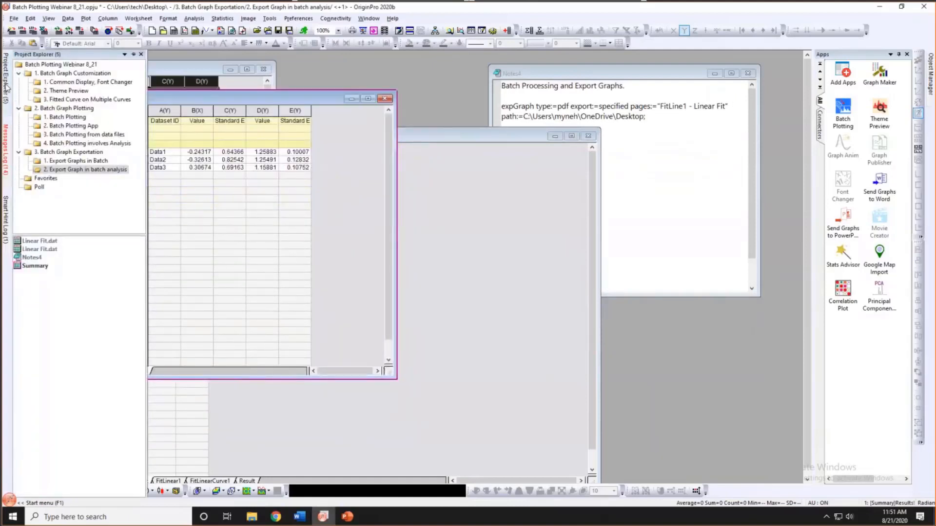